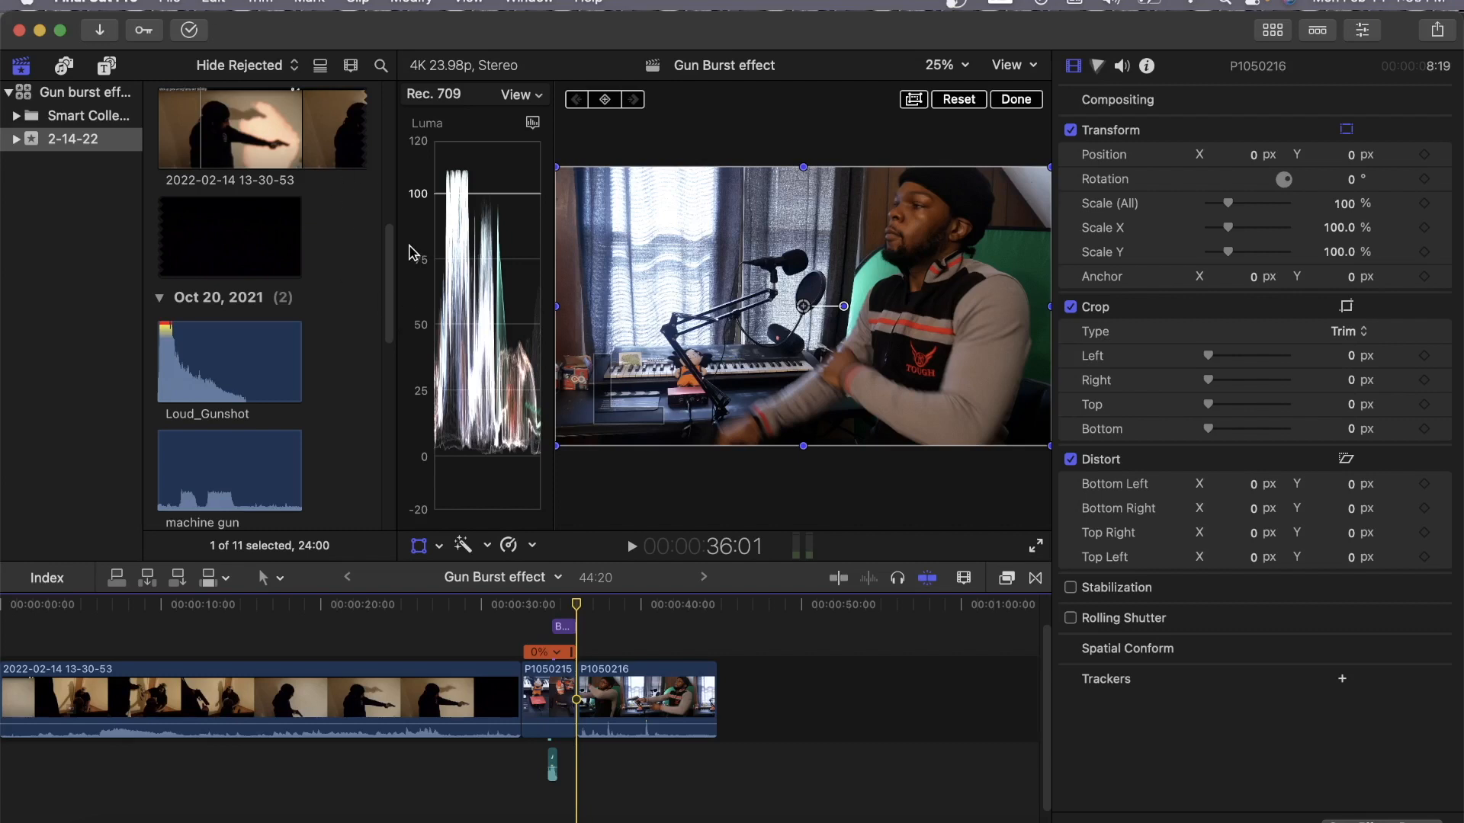
Play the P1050216 clip from its start at 36:01 and stop at the moment of the shot, at 38:01.
left_click_drag(390, 244, 454, 317)
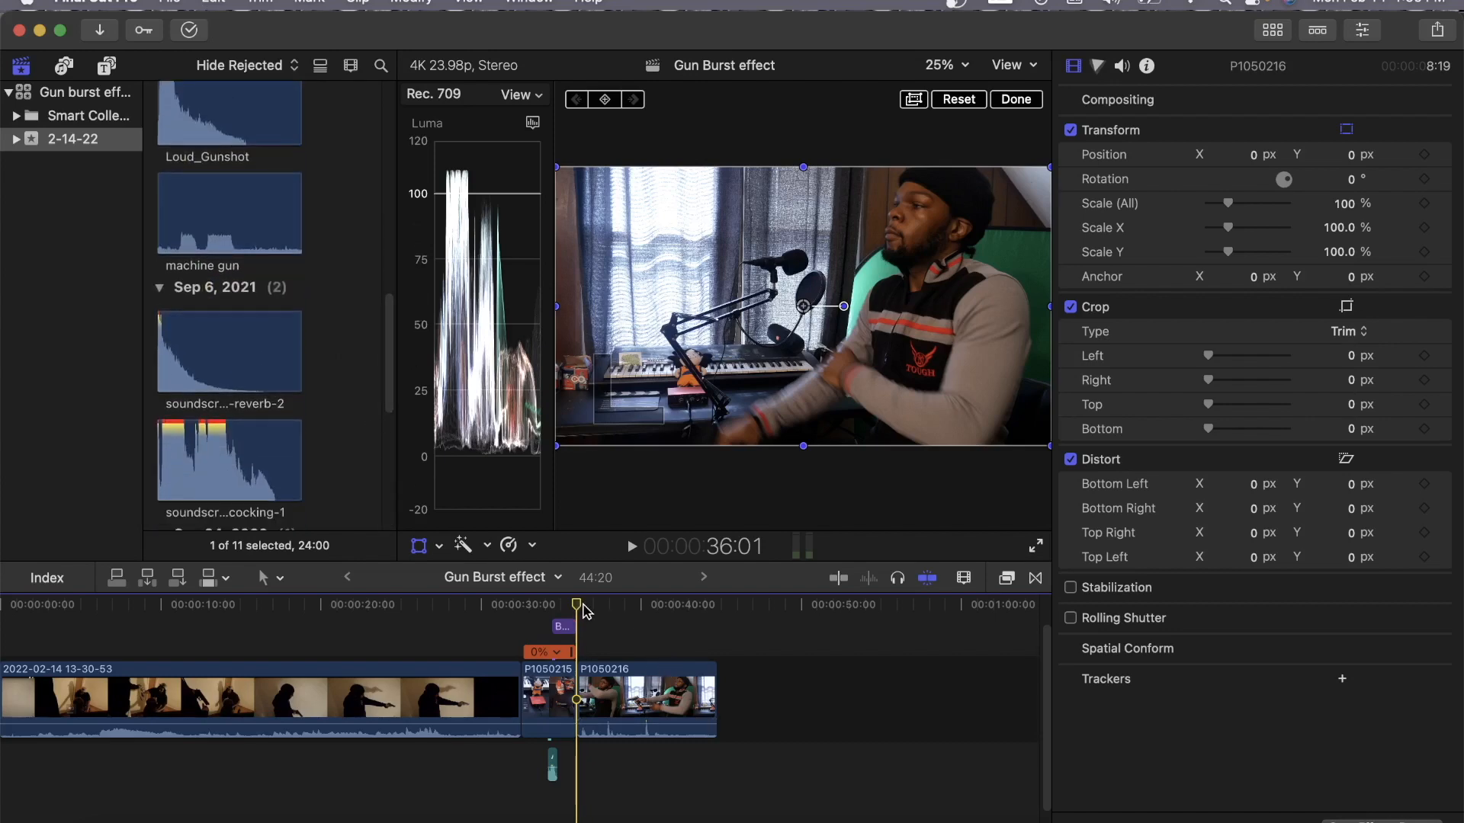
mouse_move(577, 603)
left_mouse_down()
mouse_move(687, 604)
mouse_move(576, 615)
left_mouse_up()
key("space")
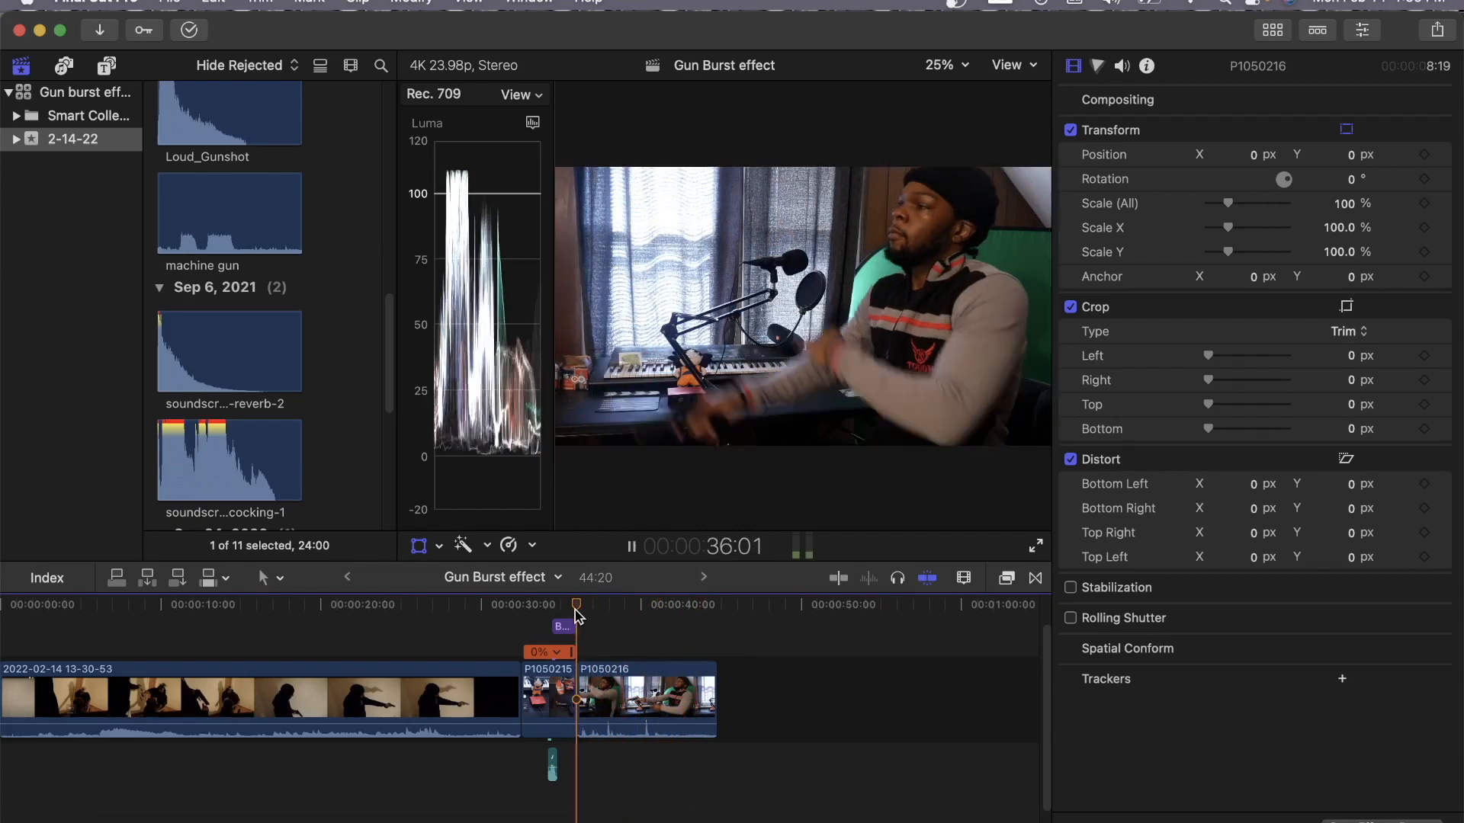
key("space")
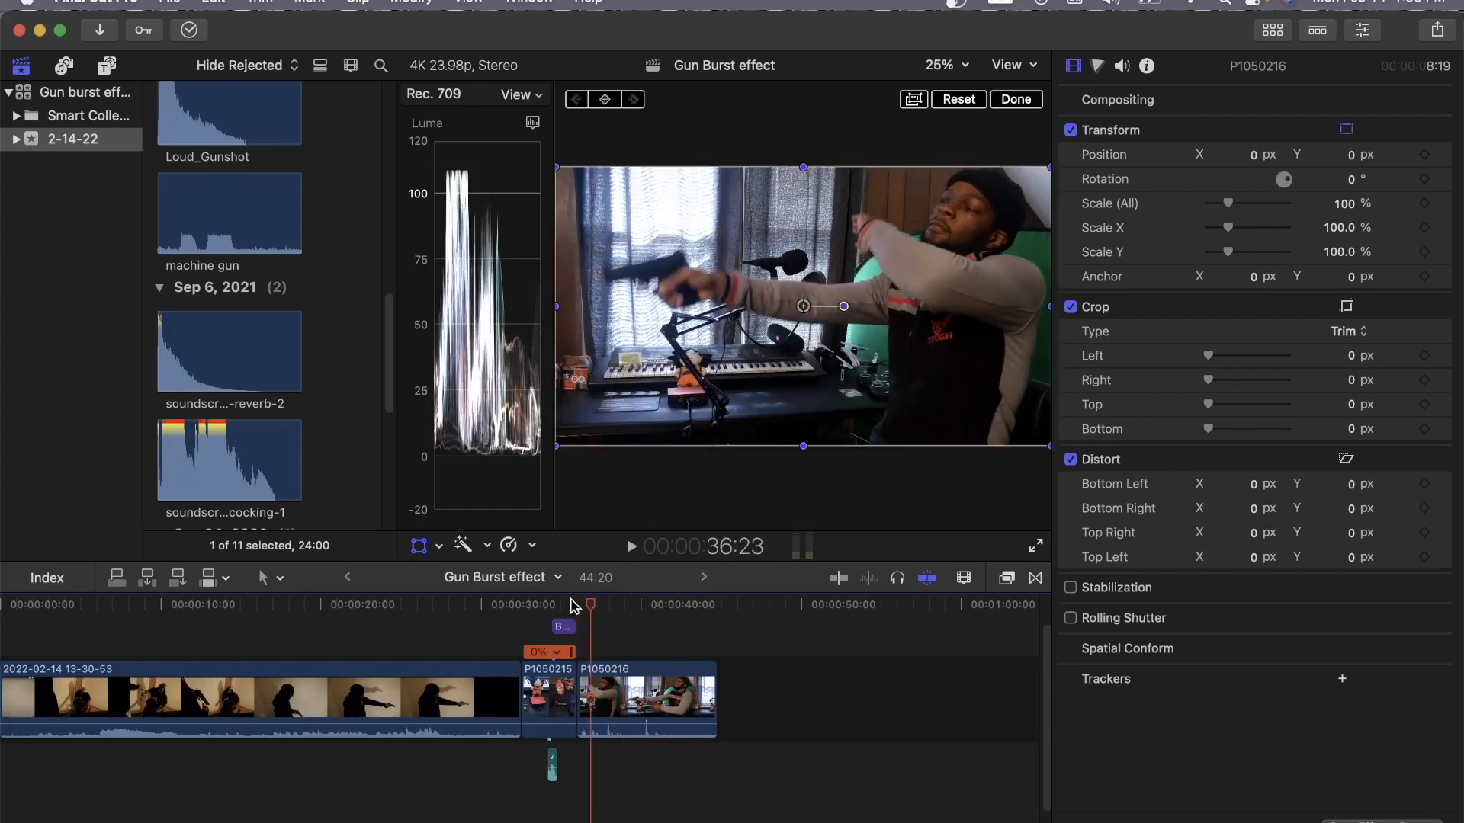
key("space")
key("space")
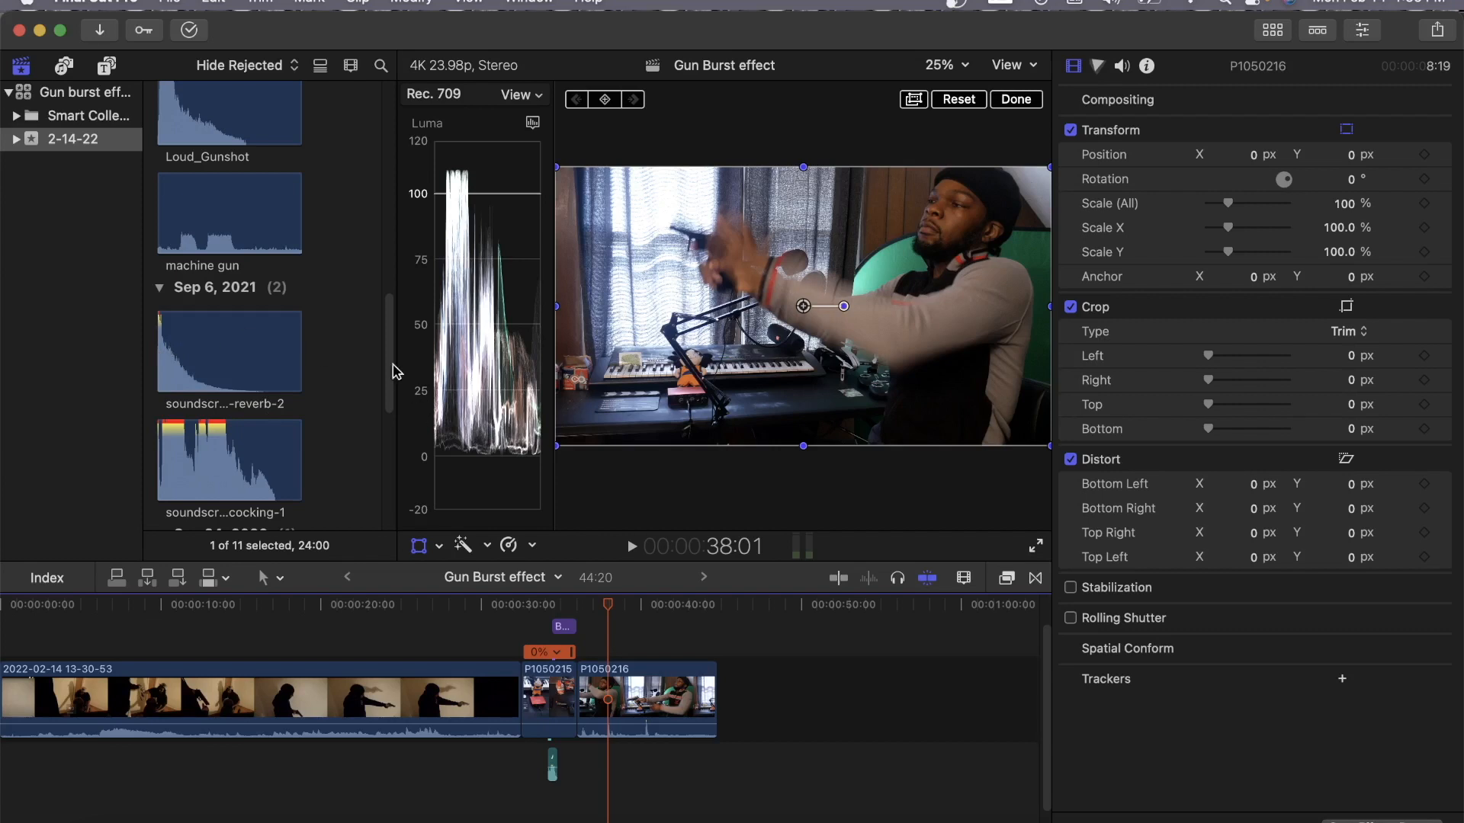
Preview the gun-shot-with-reverb sound and add it to the timeline beneath the P1050216 clip at 38:01.
scroll(392, 359, "up", 4)
scroll(381, 343, "down", 6)
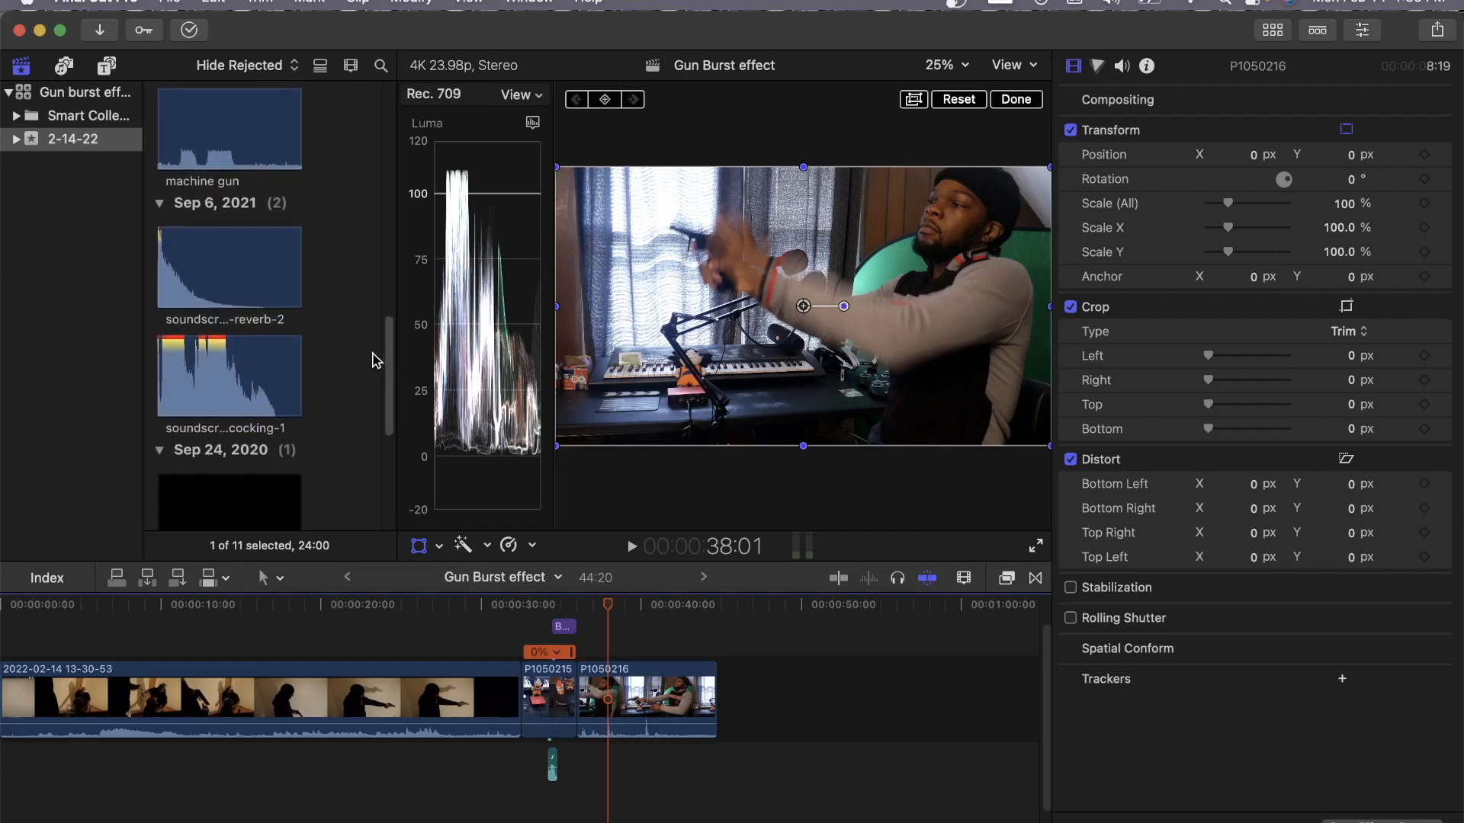
left_click(160, 240)
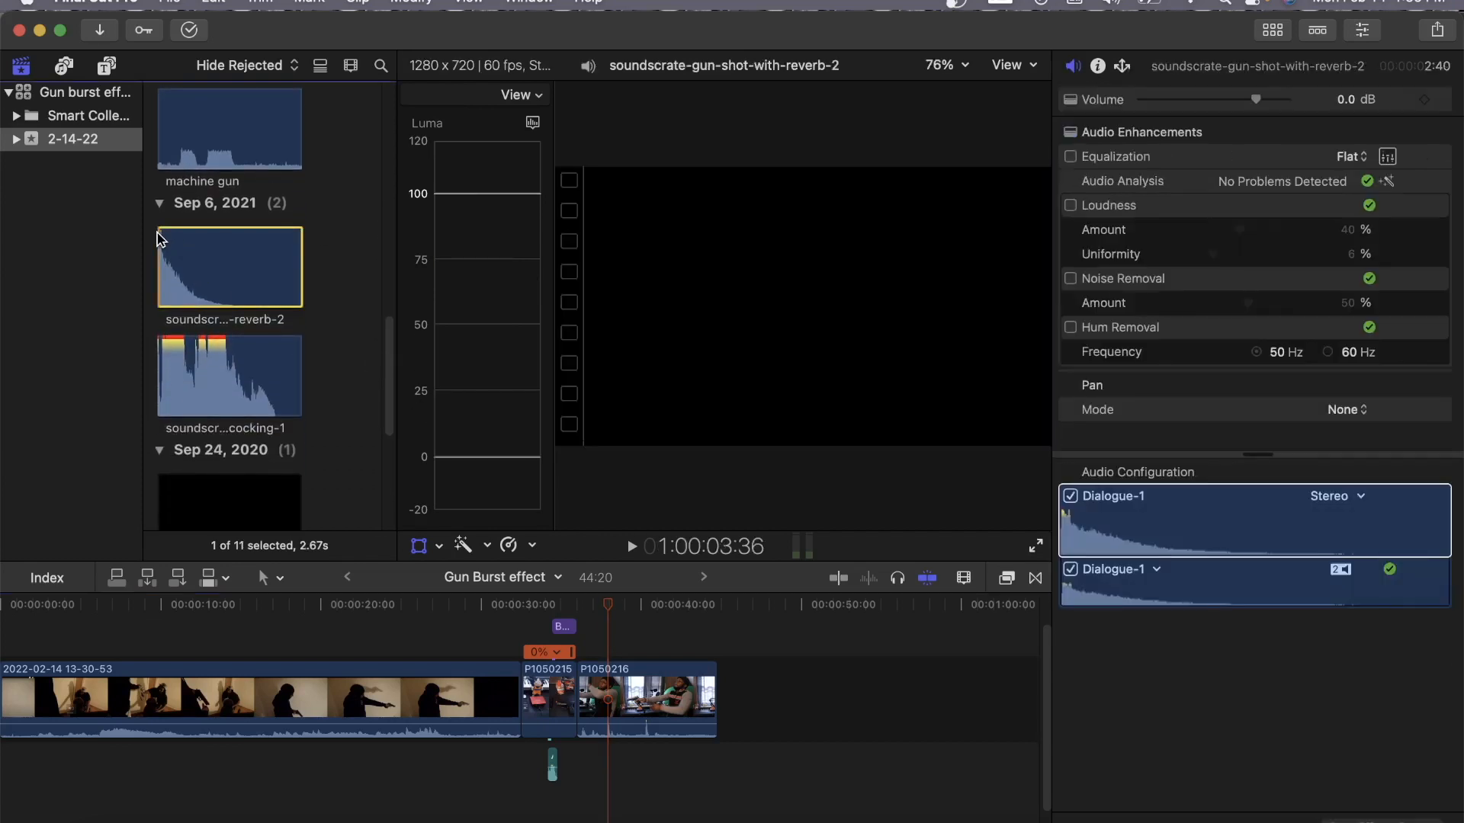
left_click(634, 545)
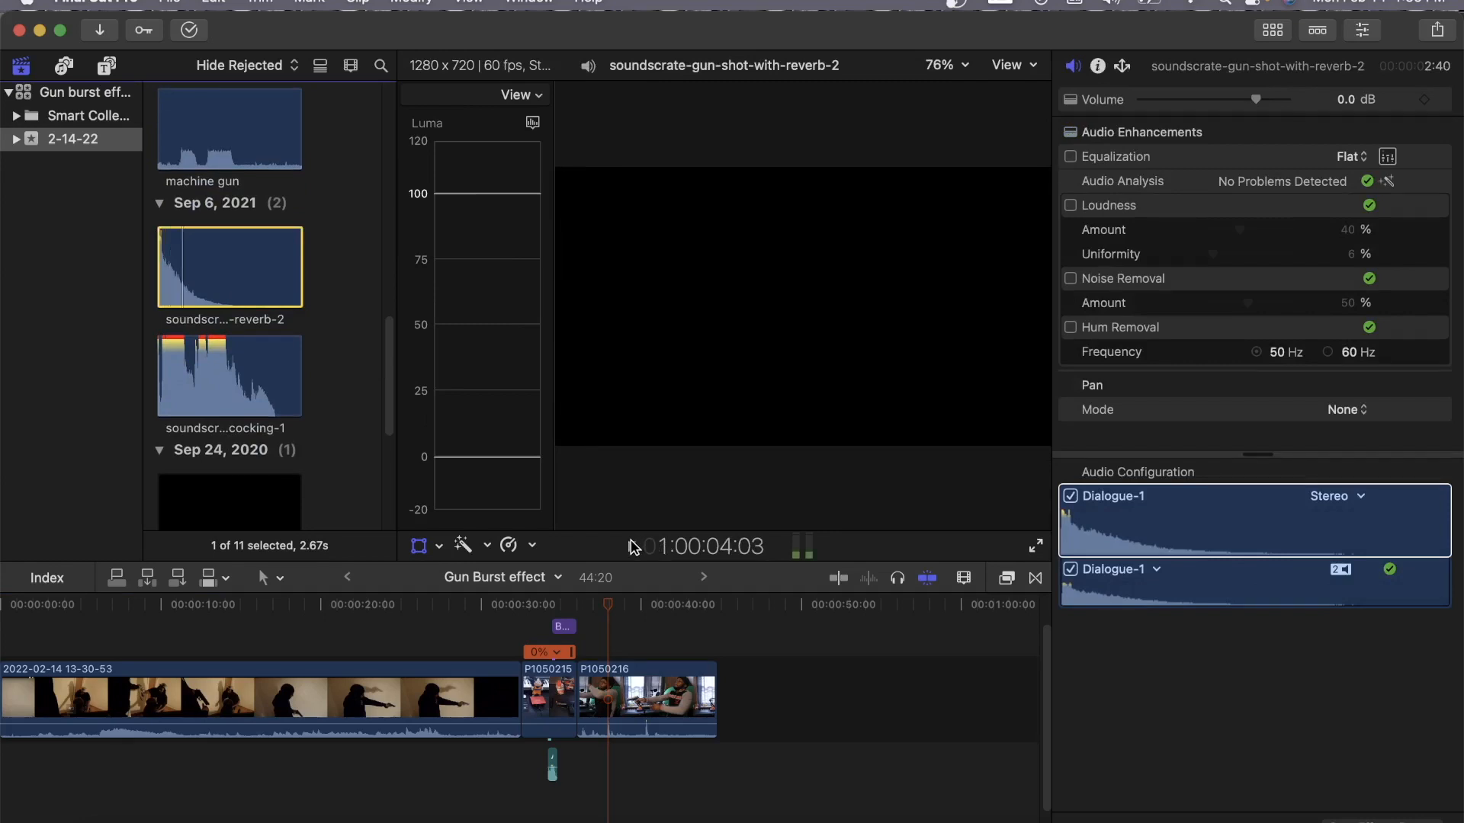
left_click_drag(236, 268, 603, 623)
key("super+7")
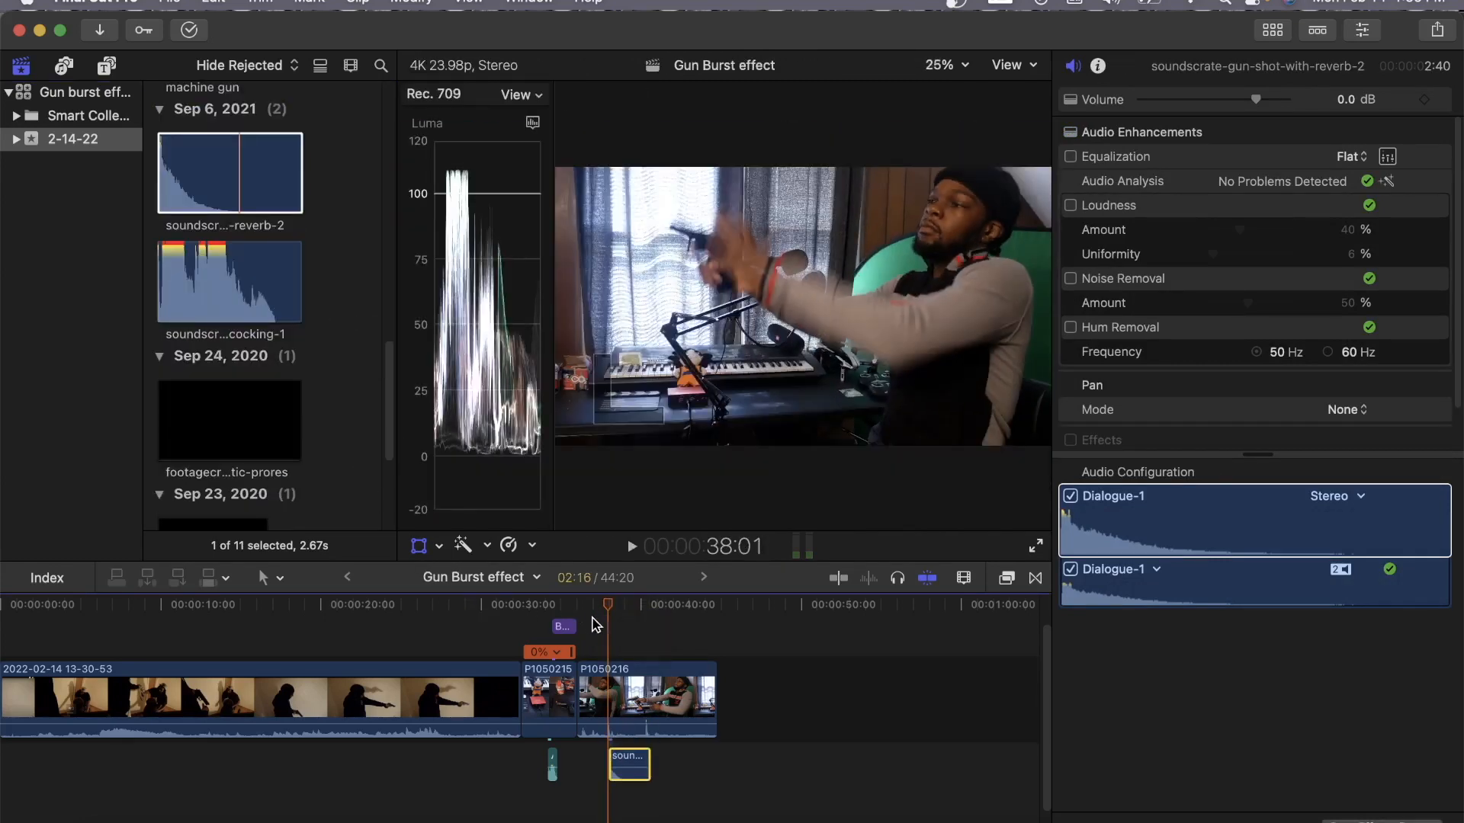
Play the P1050216 clip again from 36:01 and move the gunshot sound more than a second earlier, near the clip's start.
left_click(579, 624)
key("super+4")
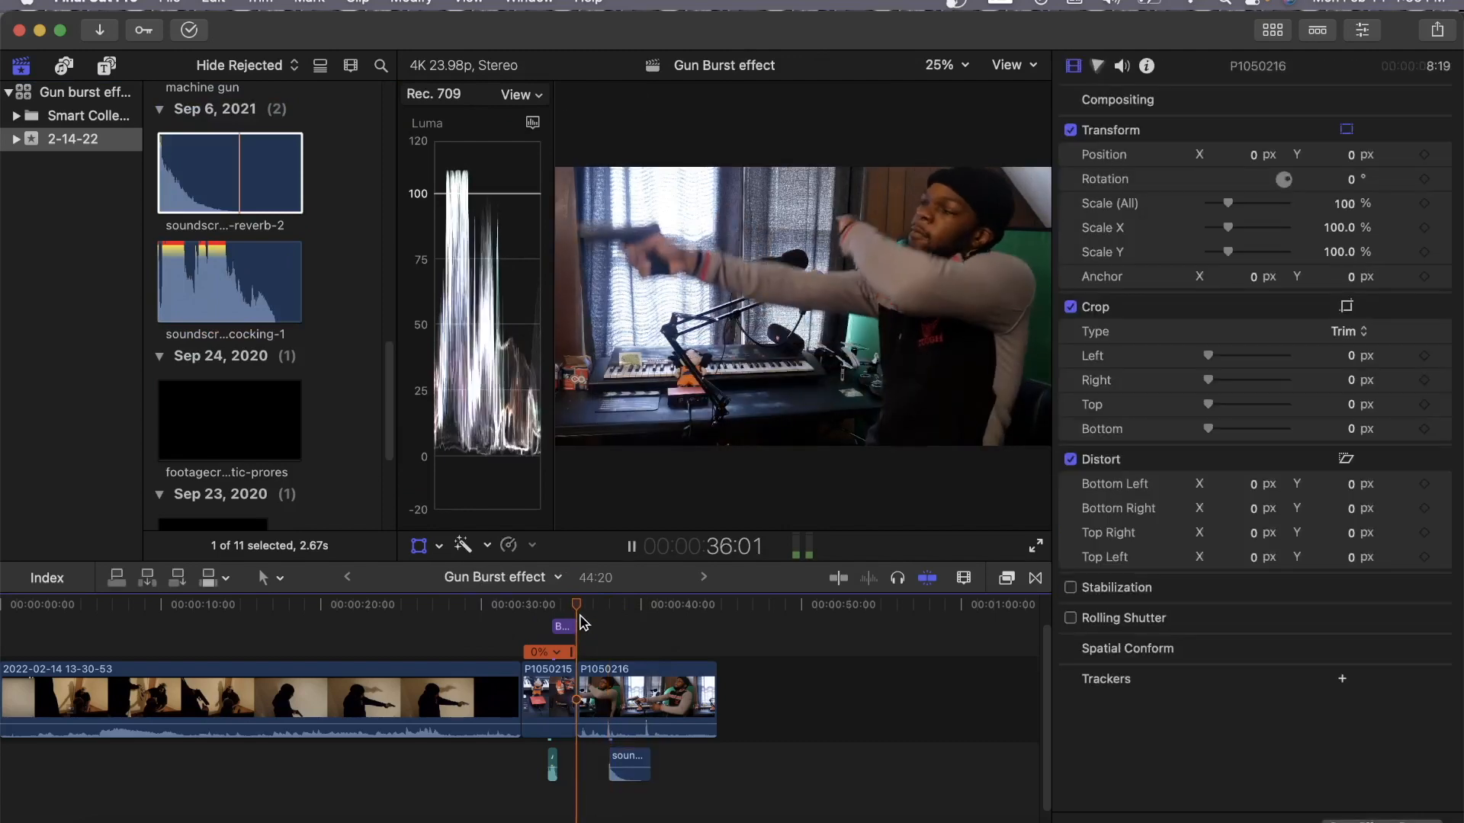
left_click_drag(635, 764, 613, 764)
With snapping off, shift the gunshot sound slightly earlier to match the shot, checking its timing from 36:01 up to 36:23.
left_click(577, 605)
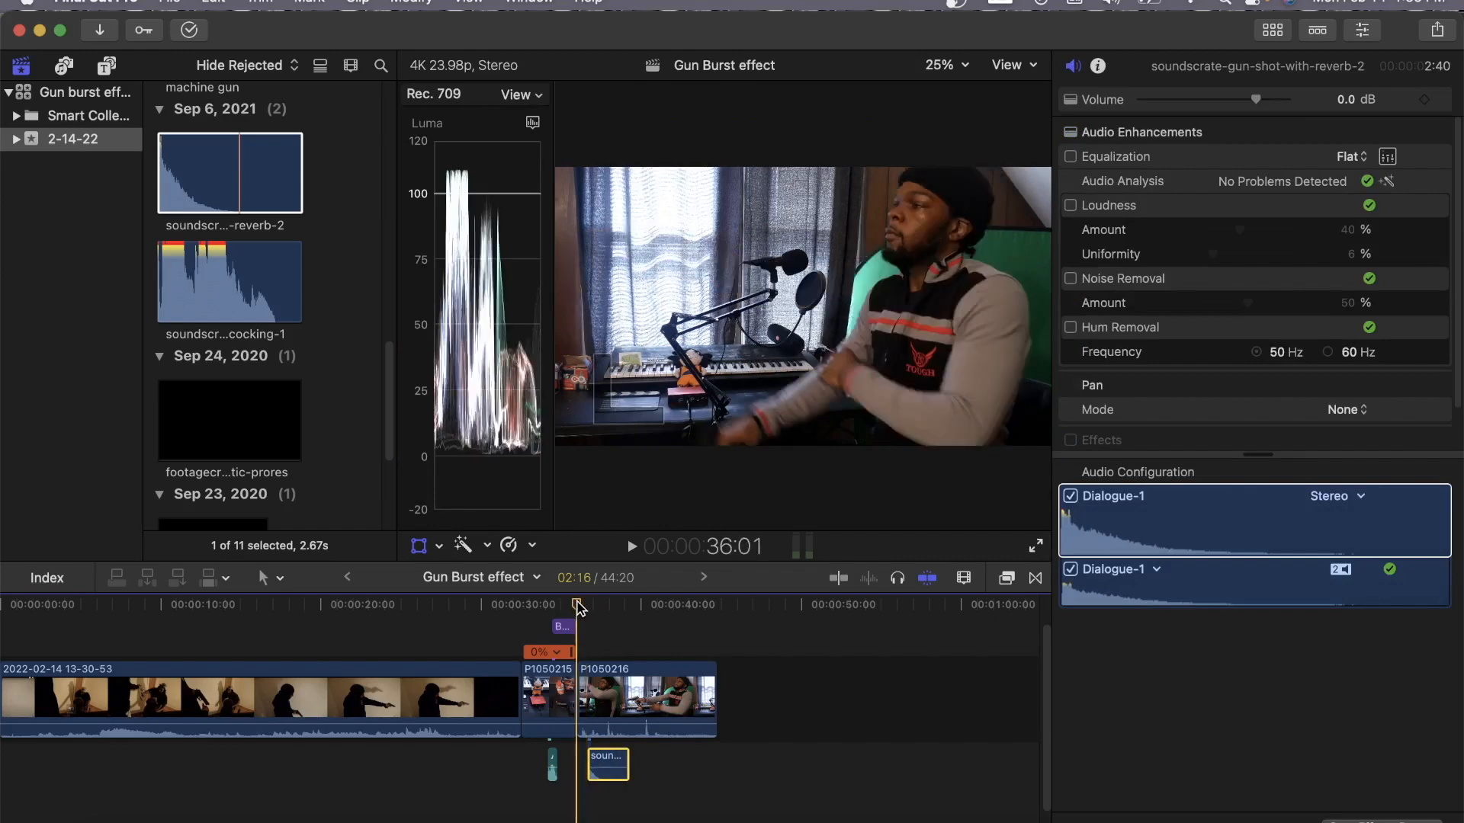
key("space")
key("space")
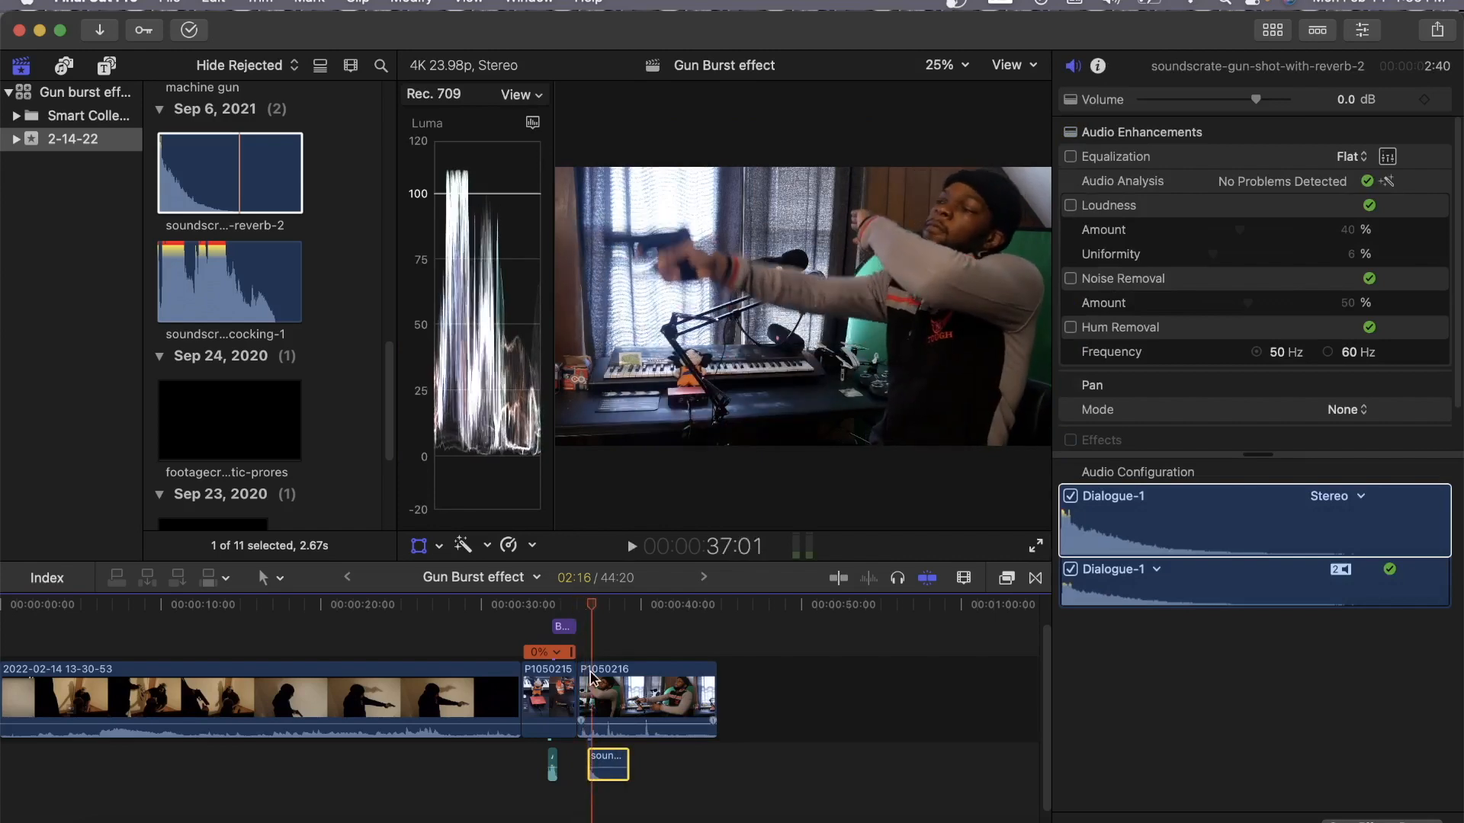
left_click(588, 605)
left_click(577, 604)
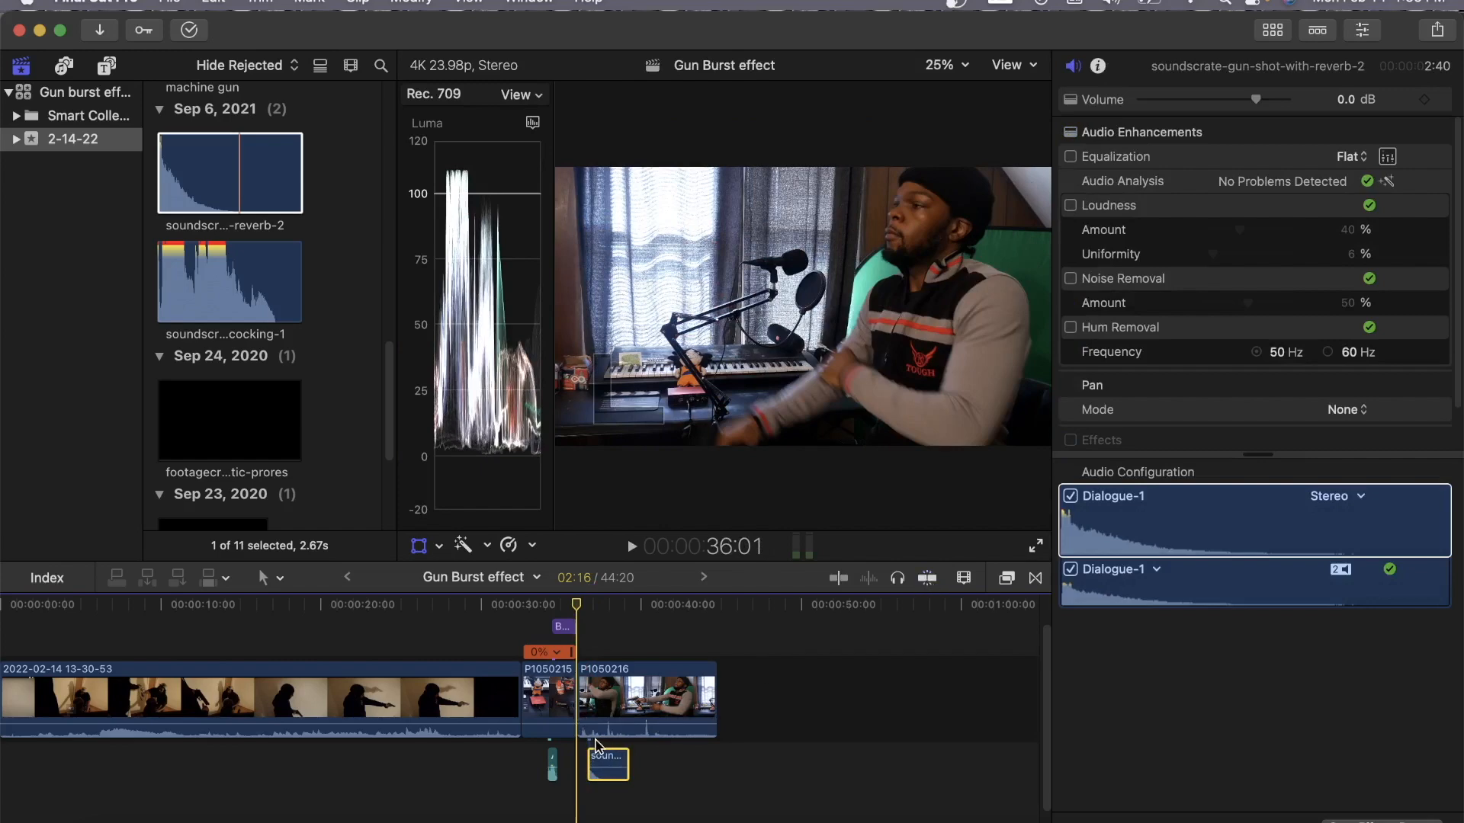
left_click_drag(612, 762, 609, 763)
left_click(572, 606)
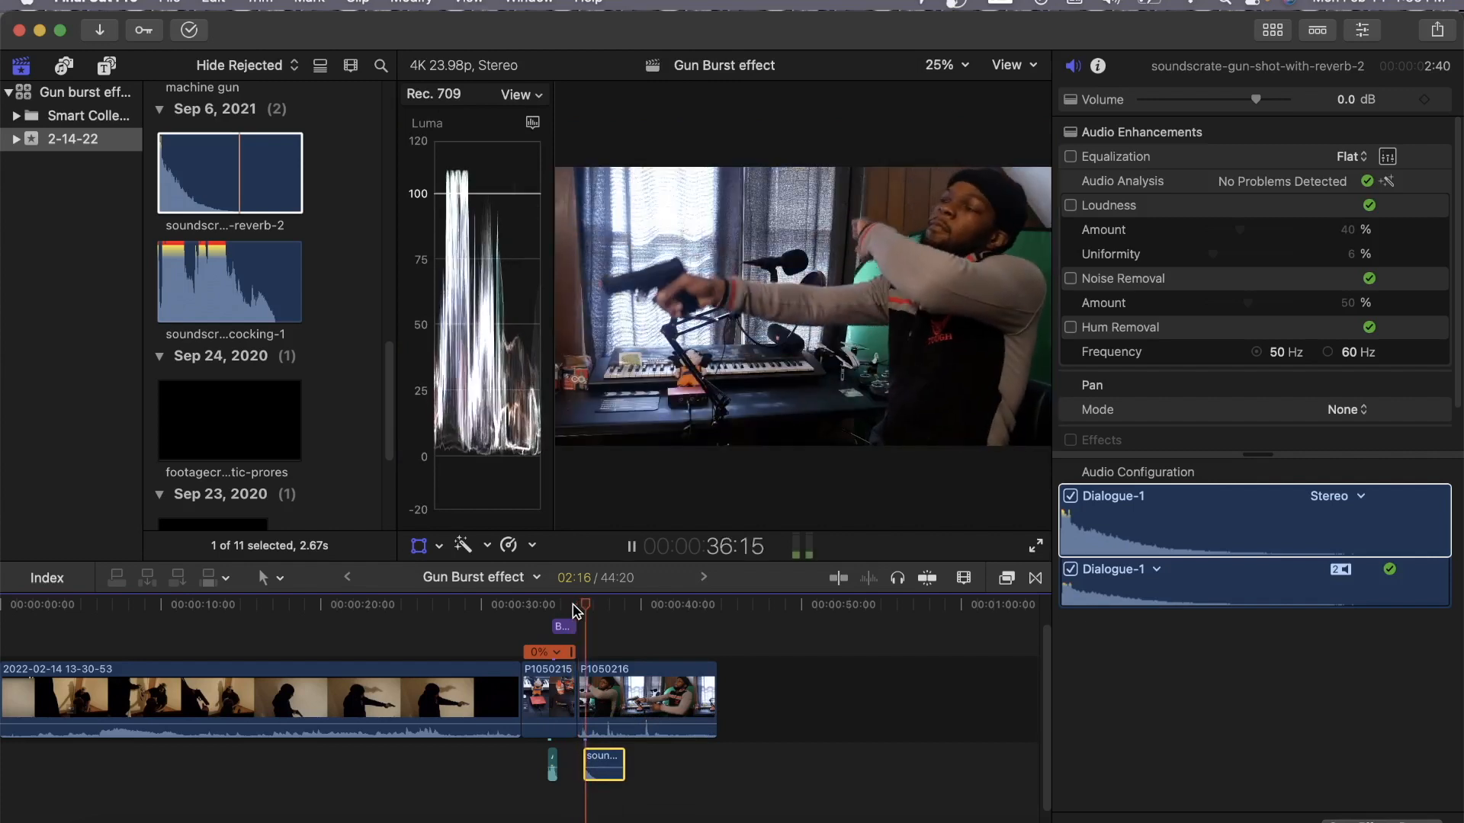
key("space")
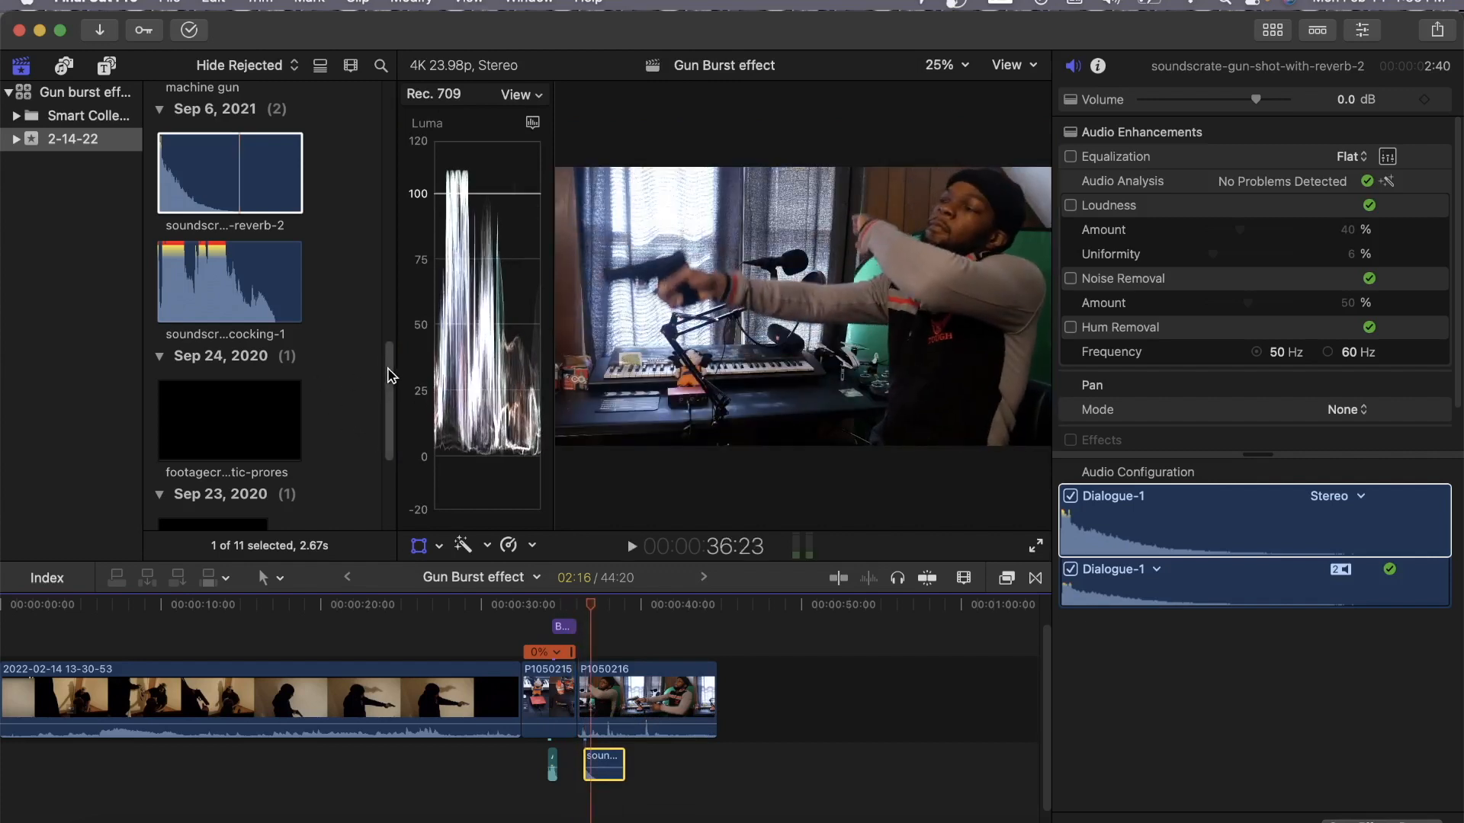
Preview the muzzle flash clips and place MuzzleFlash5-prores 2 above the P1050216 clip, starting at 36:23.
scroll(387, 376, "down", 3)
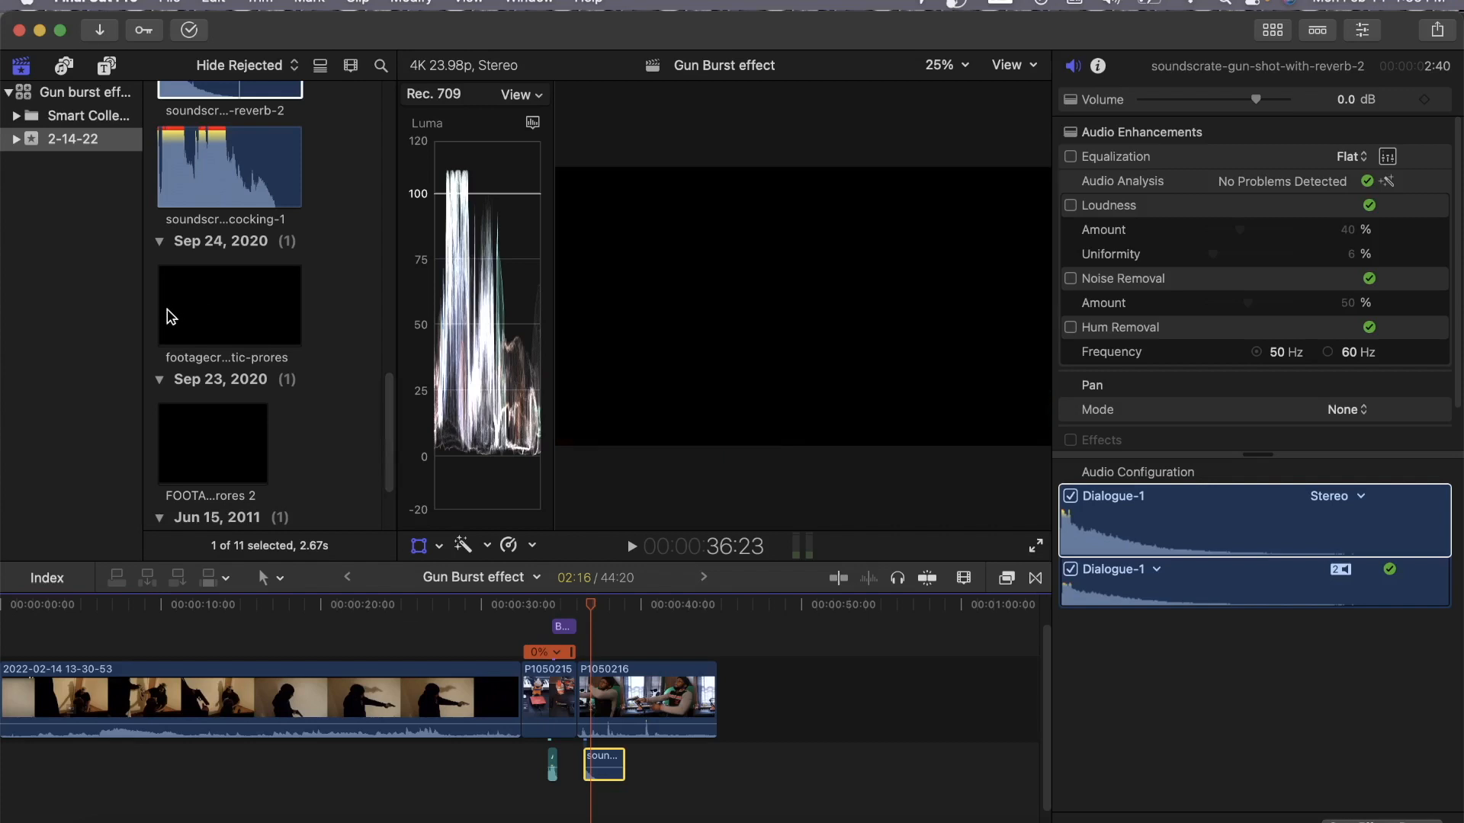
left_click(160, 308)
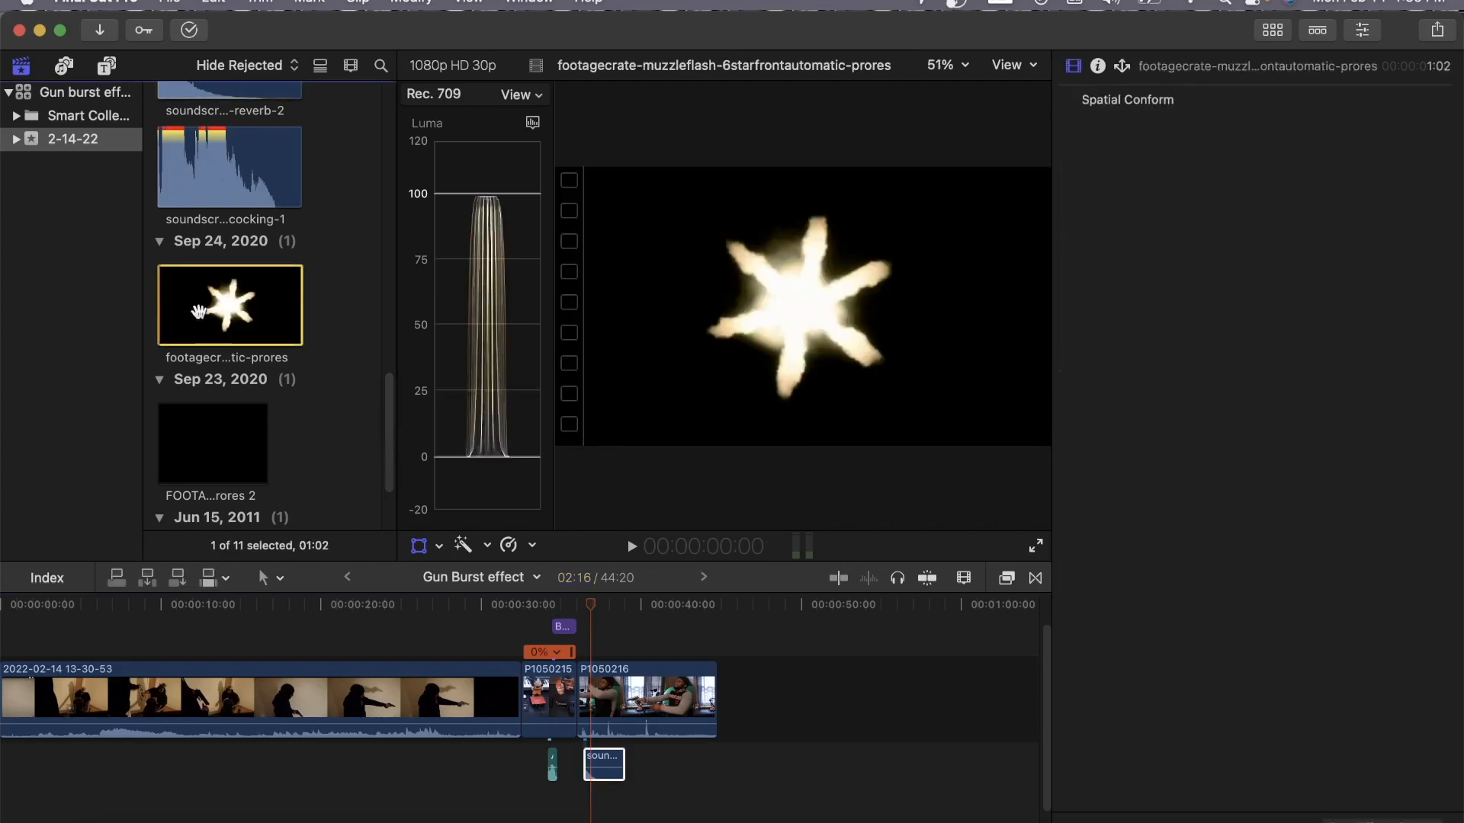
left_click(162, 462)
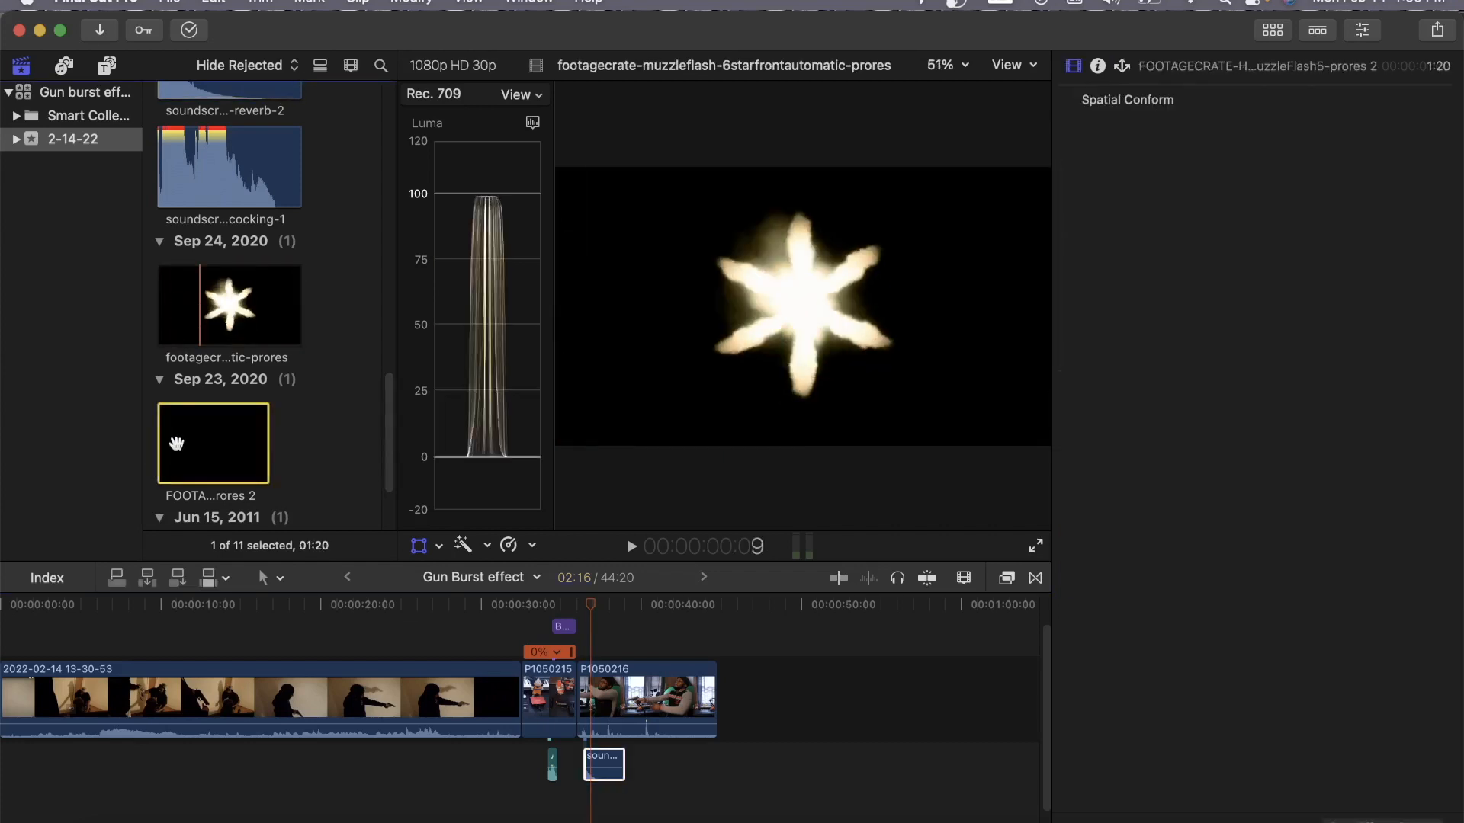
left_click_drag(176, 444, 599, 621)
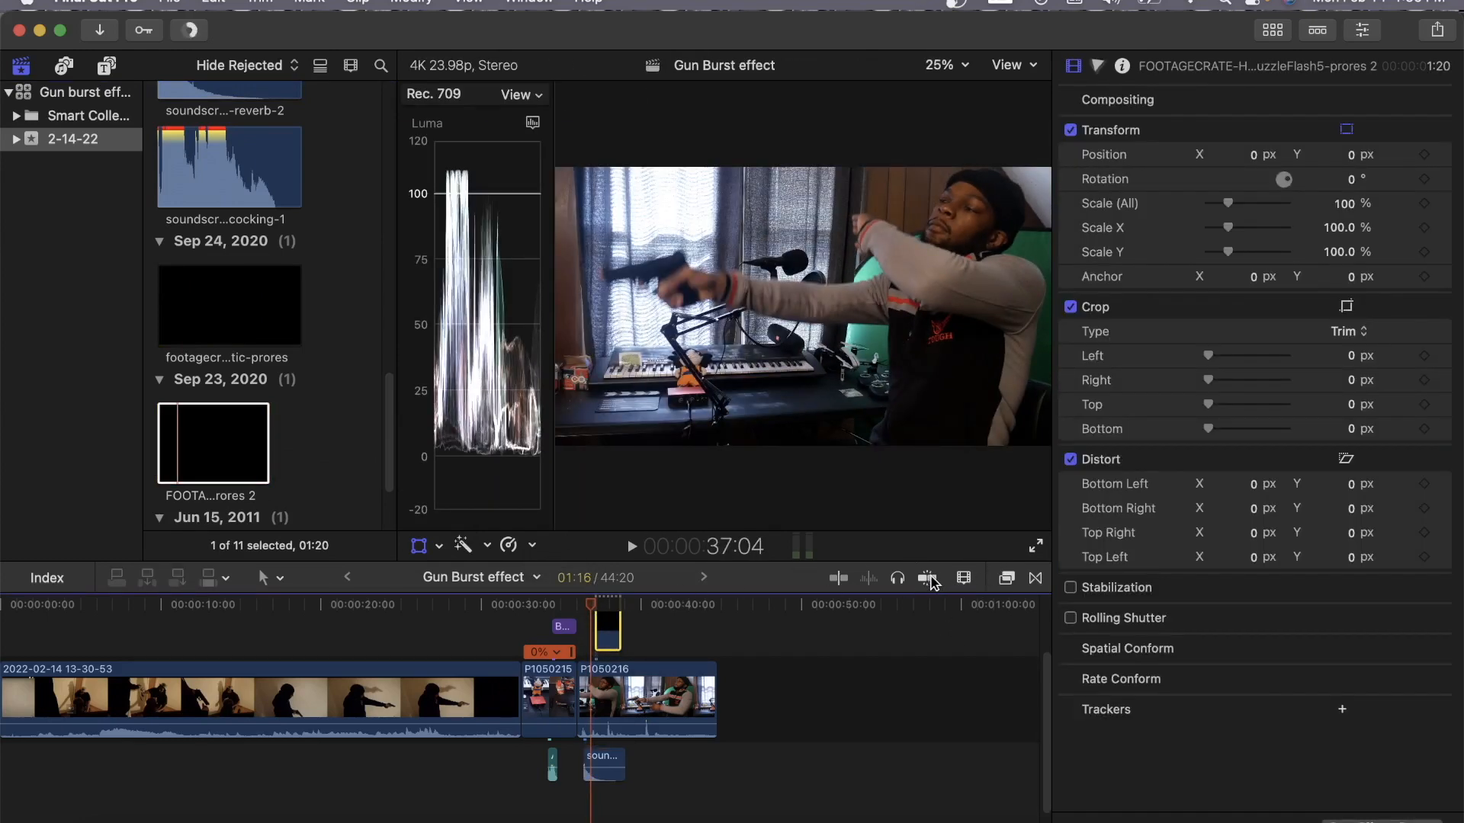
left_click_drag(606, 639, 592, 630)
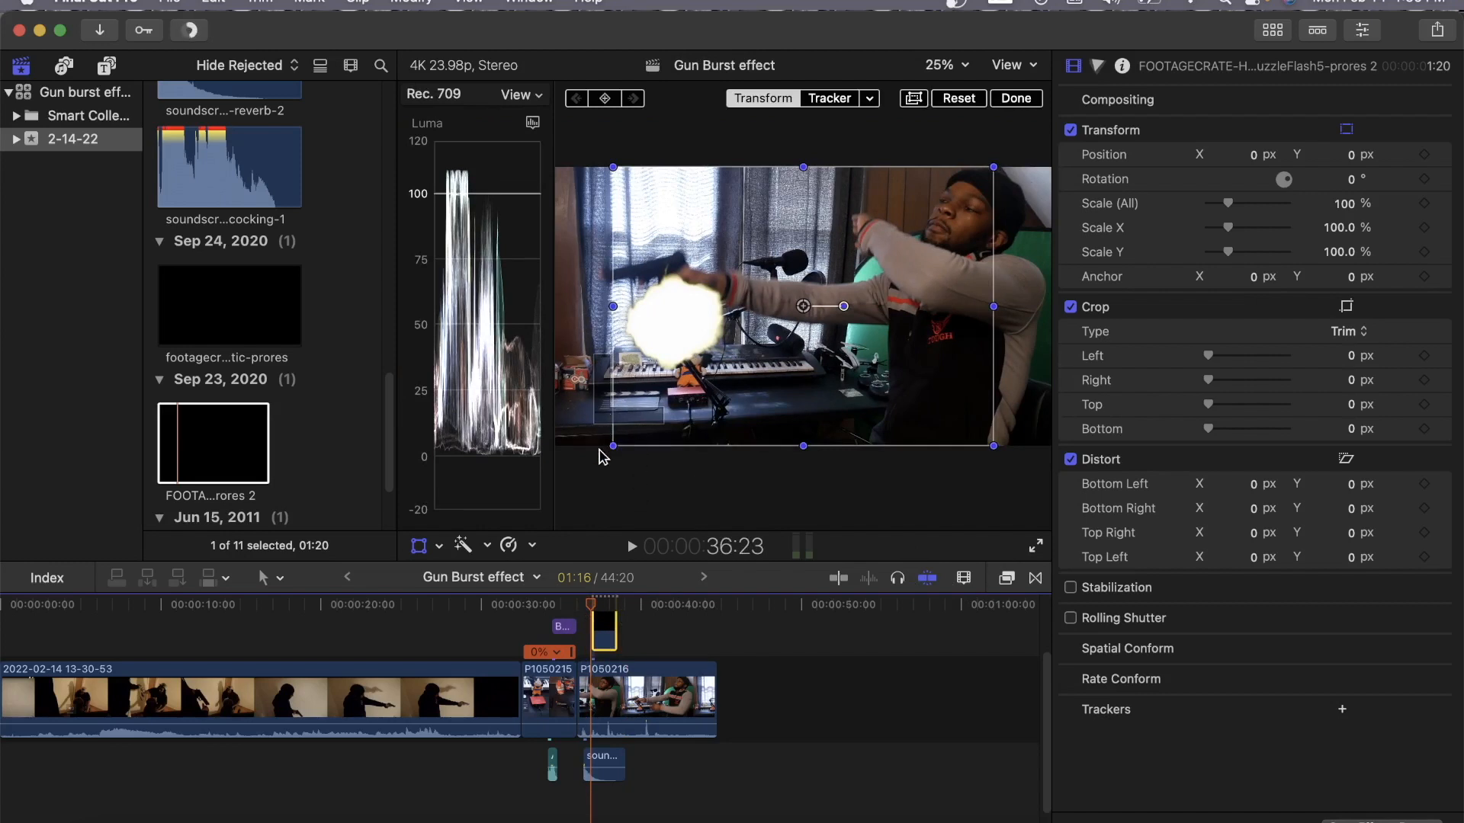
Scale the muzzle flash to 15.5% and position it on the gun's muzzle at X -1392.1, Y 258.1 px, then check it in playback.
left_click_drag(613, 445, 595, 294)
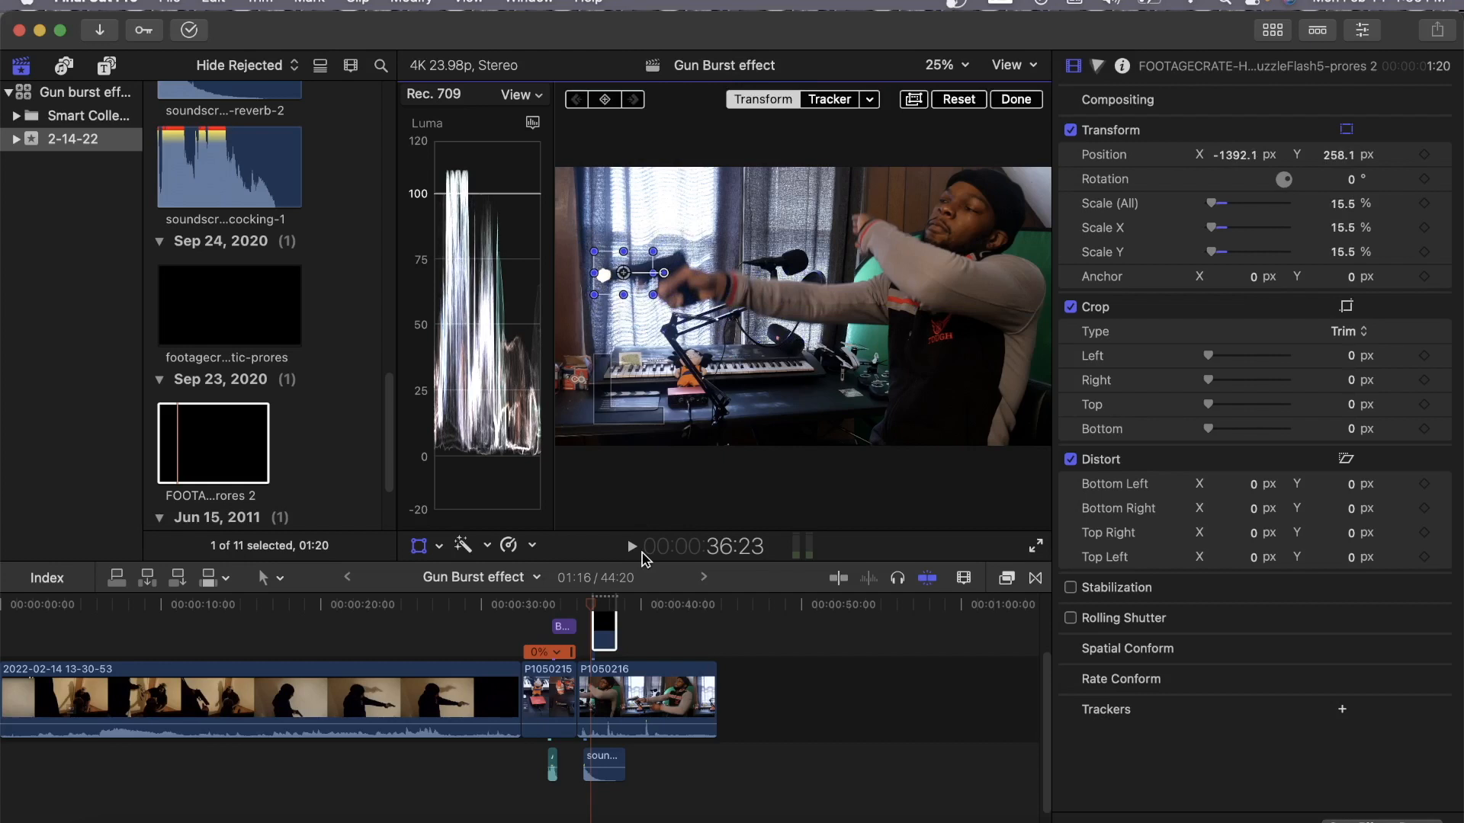
left_click(582, 608)
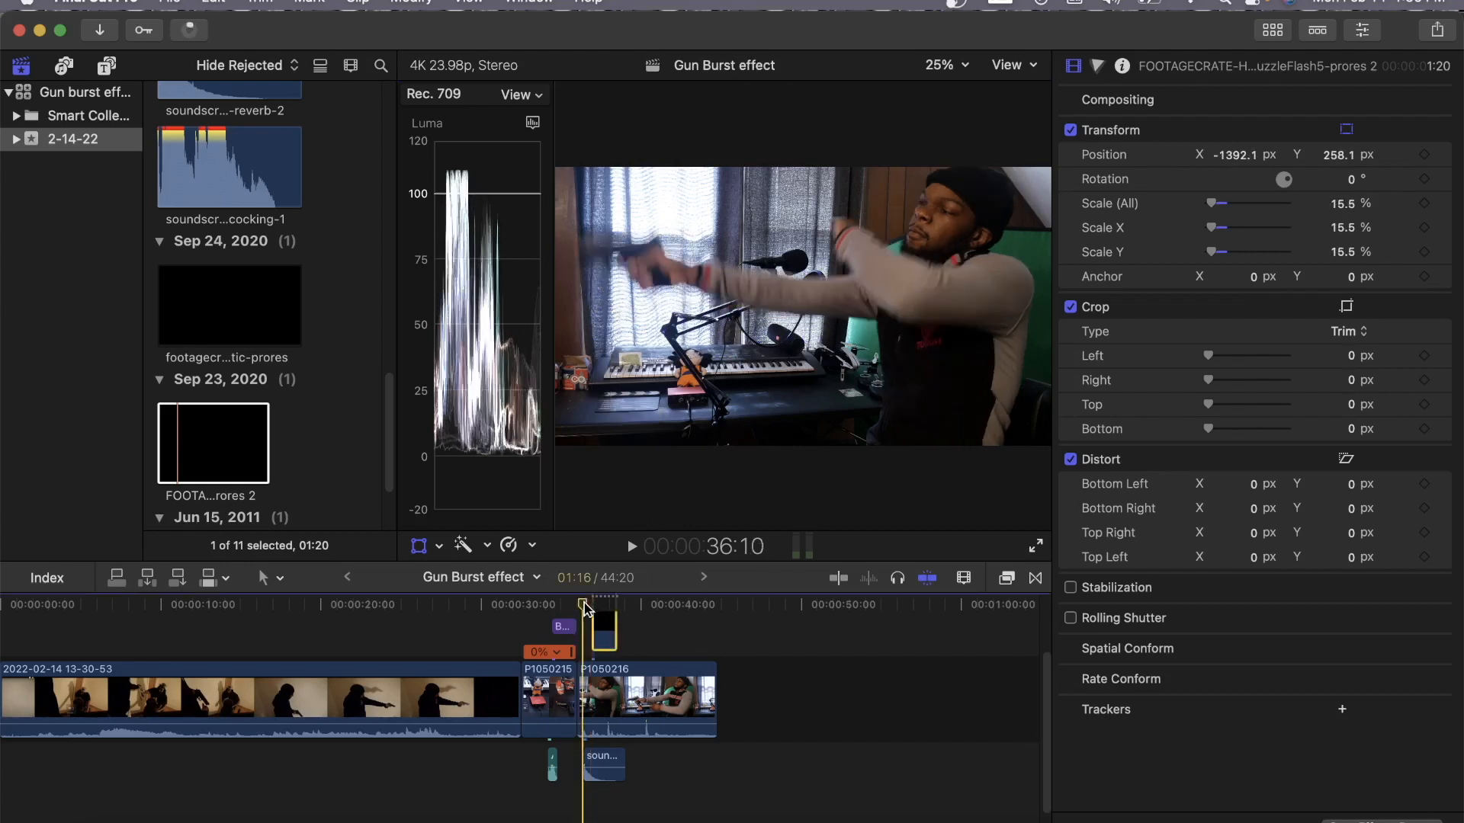
key("space")
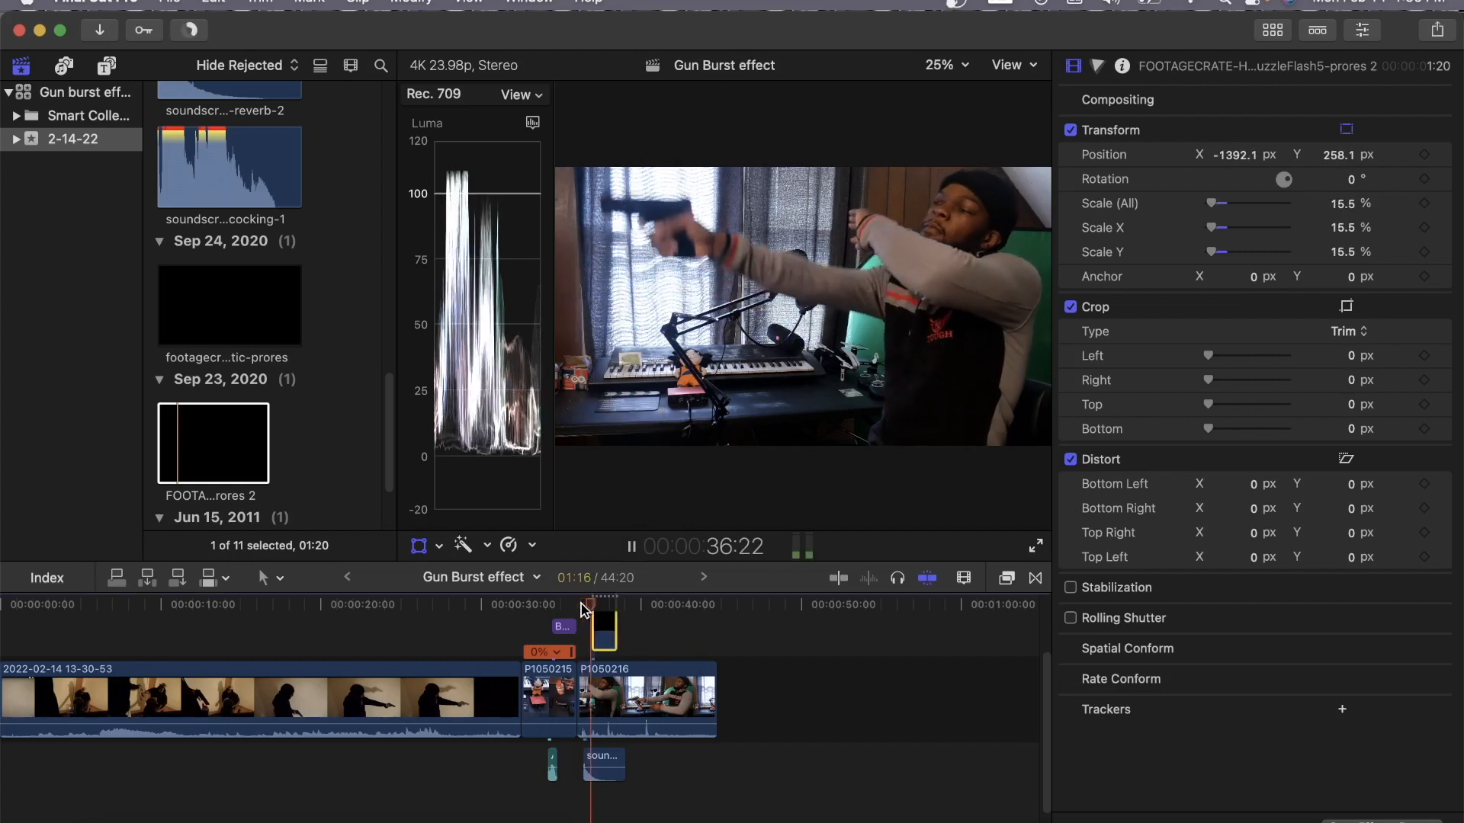
left_click(576, 607)
key("space")
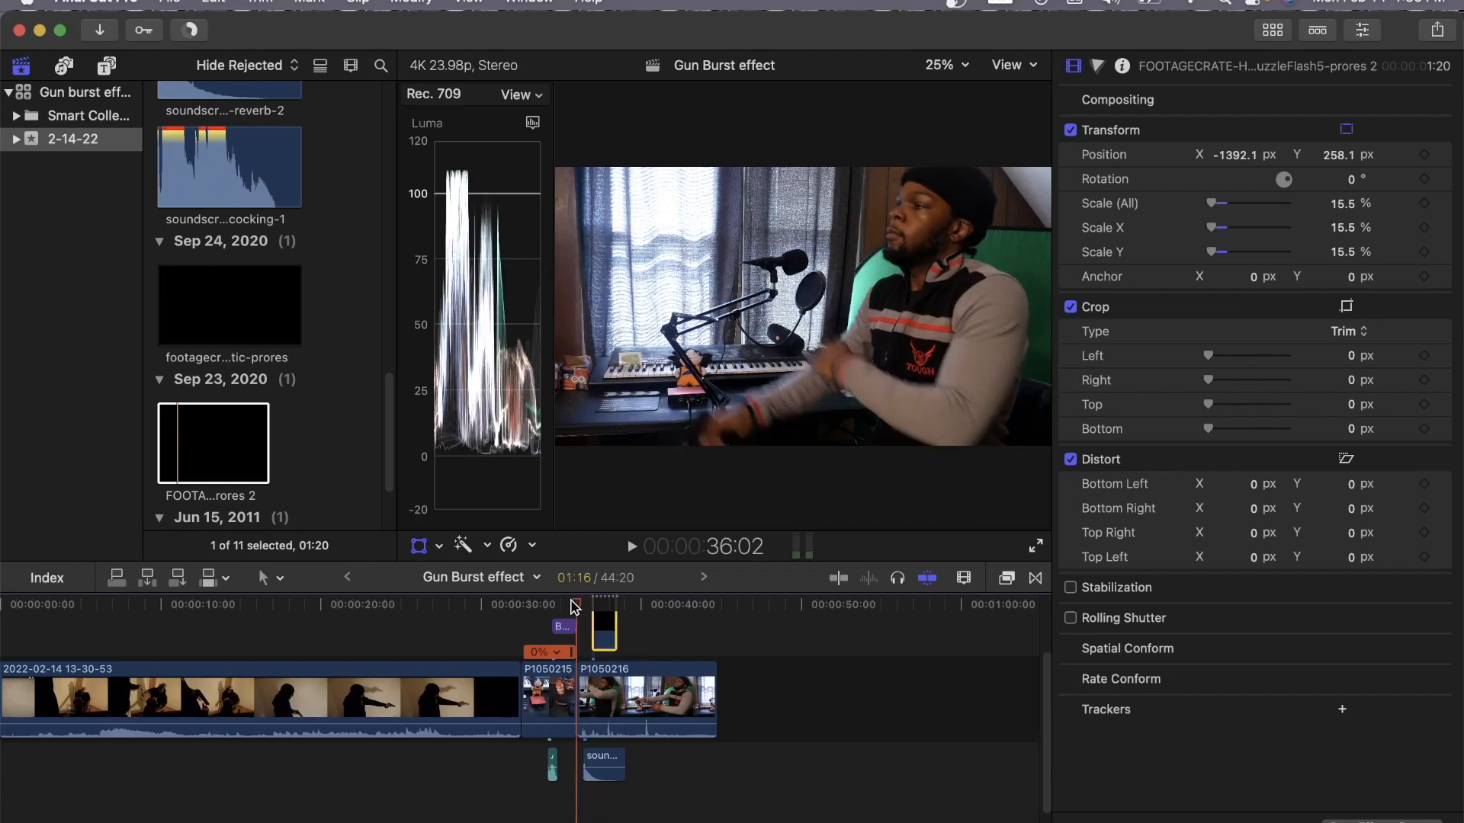
key("space")
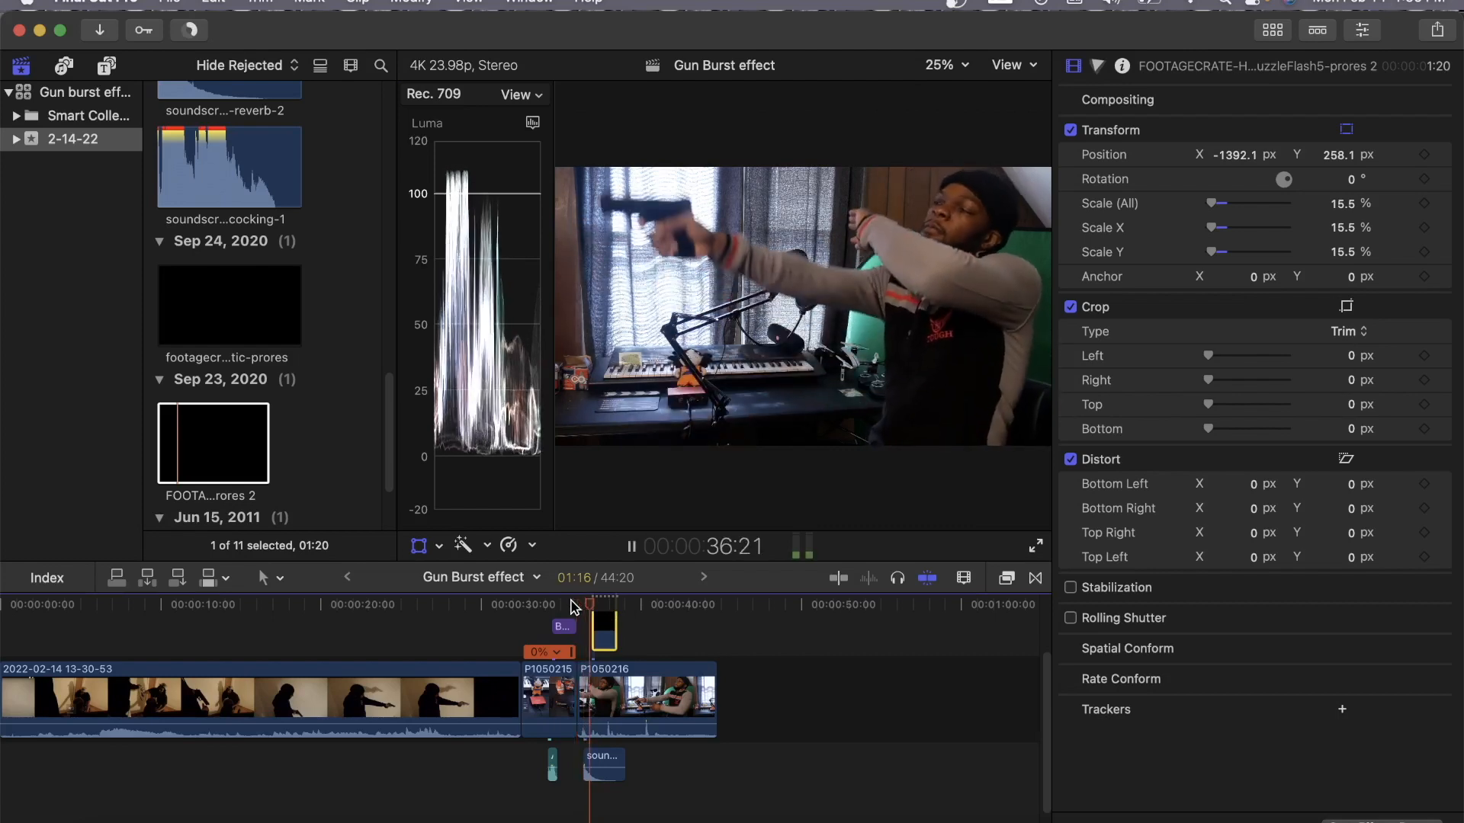
key("space")
left_click(574, 607)
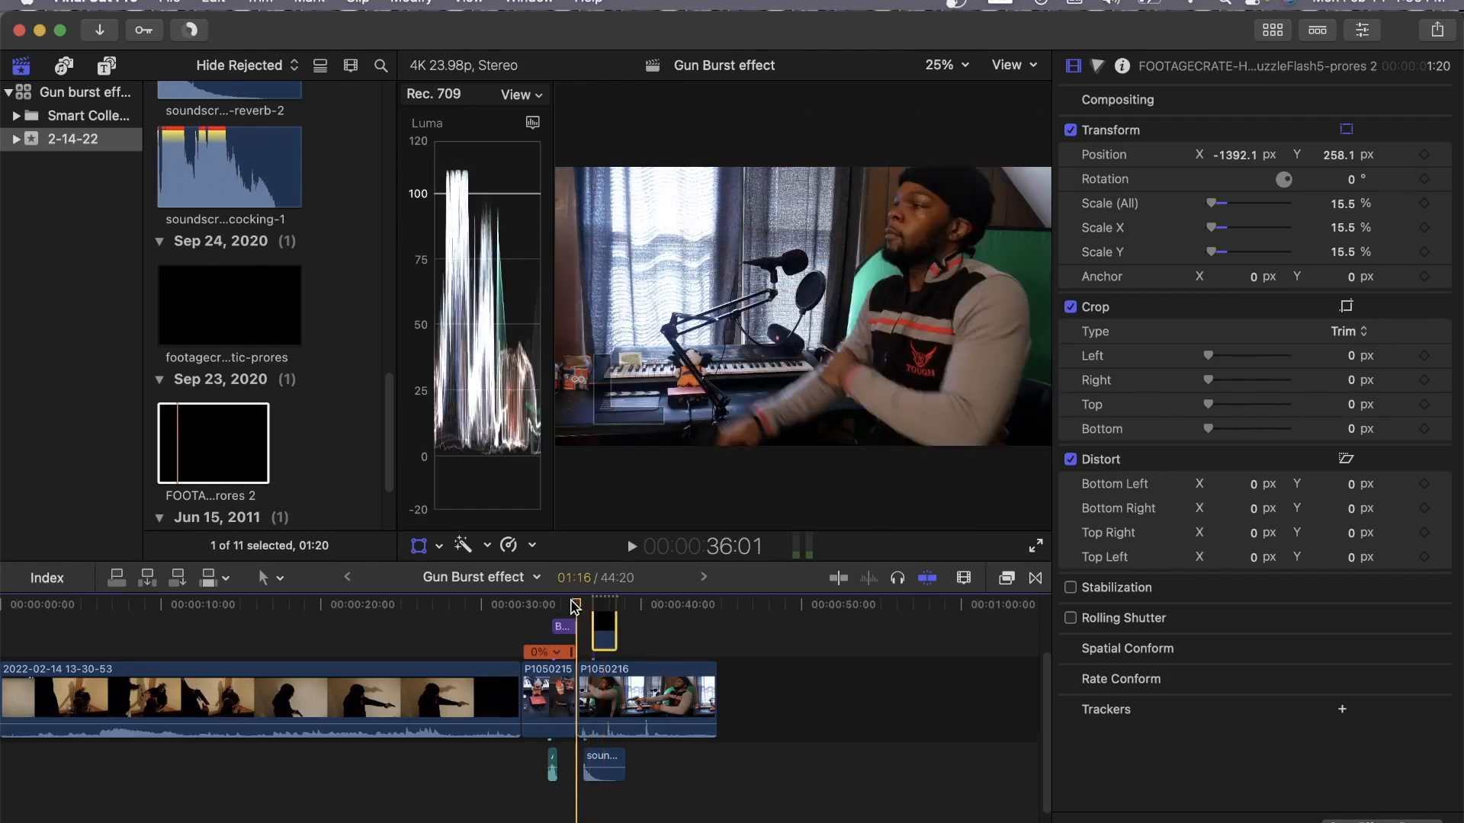
key("space")
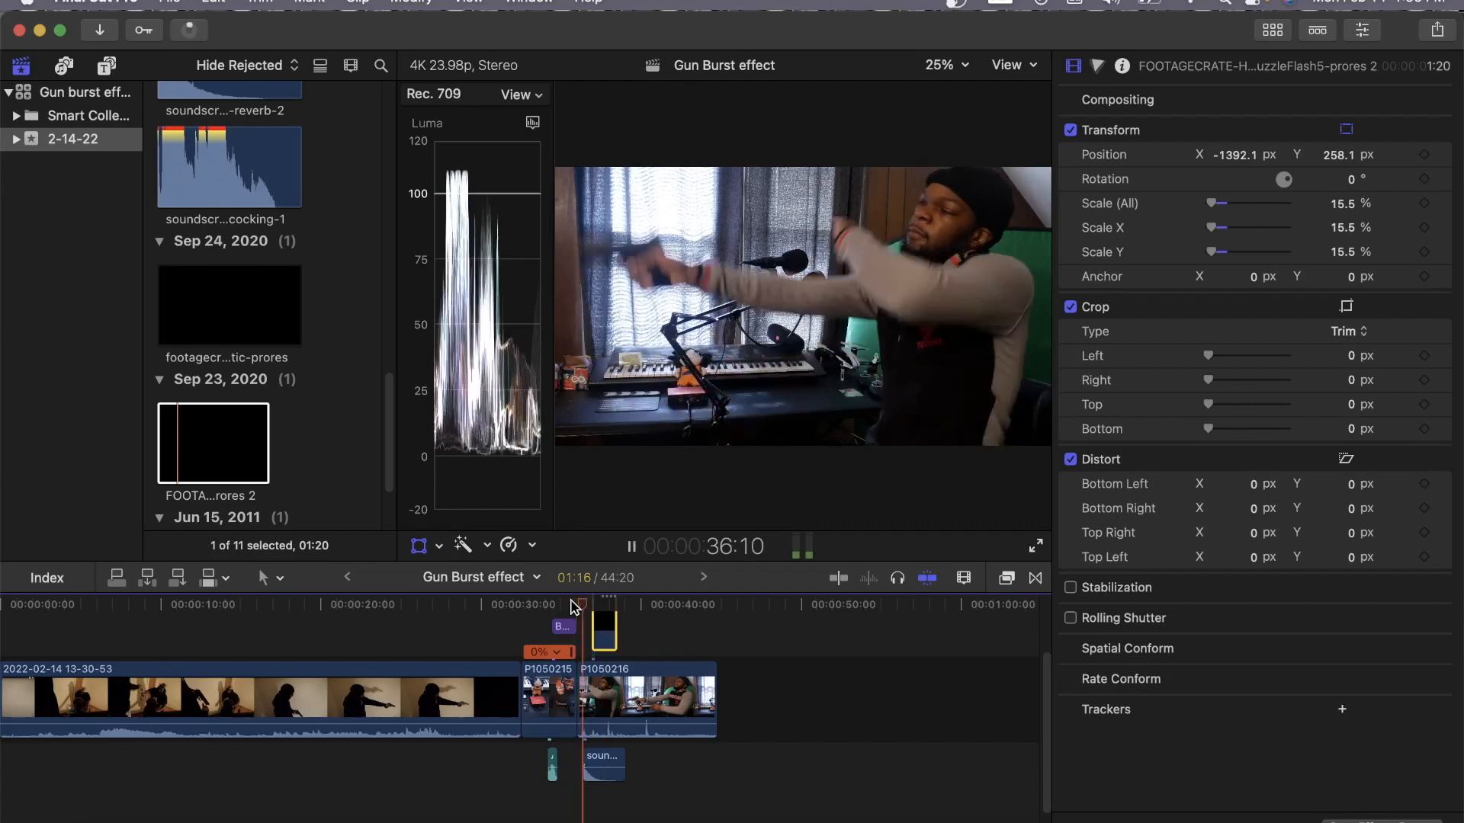
key("space")
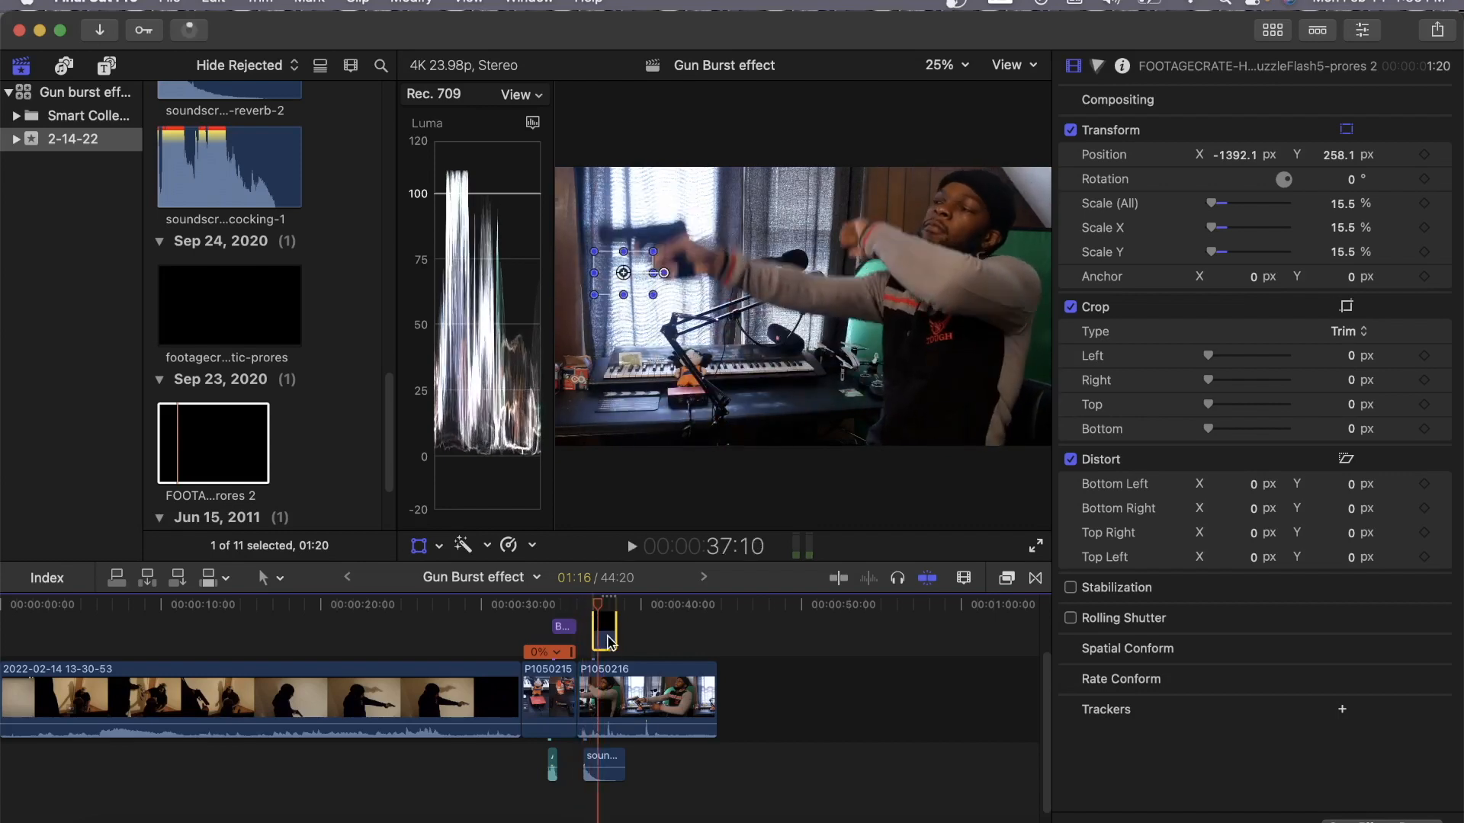
Trim the end of the muzzle flash clip to a length of 21 frames and play back the shot to check it.
left_click(965, 579)
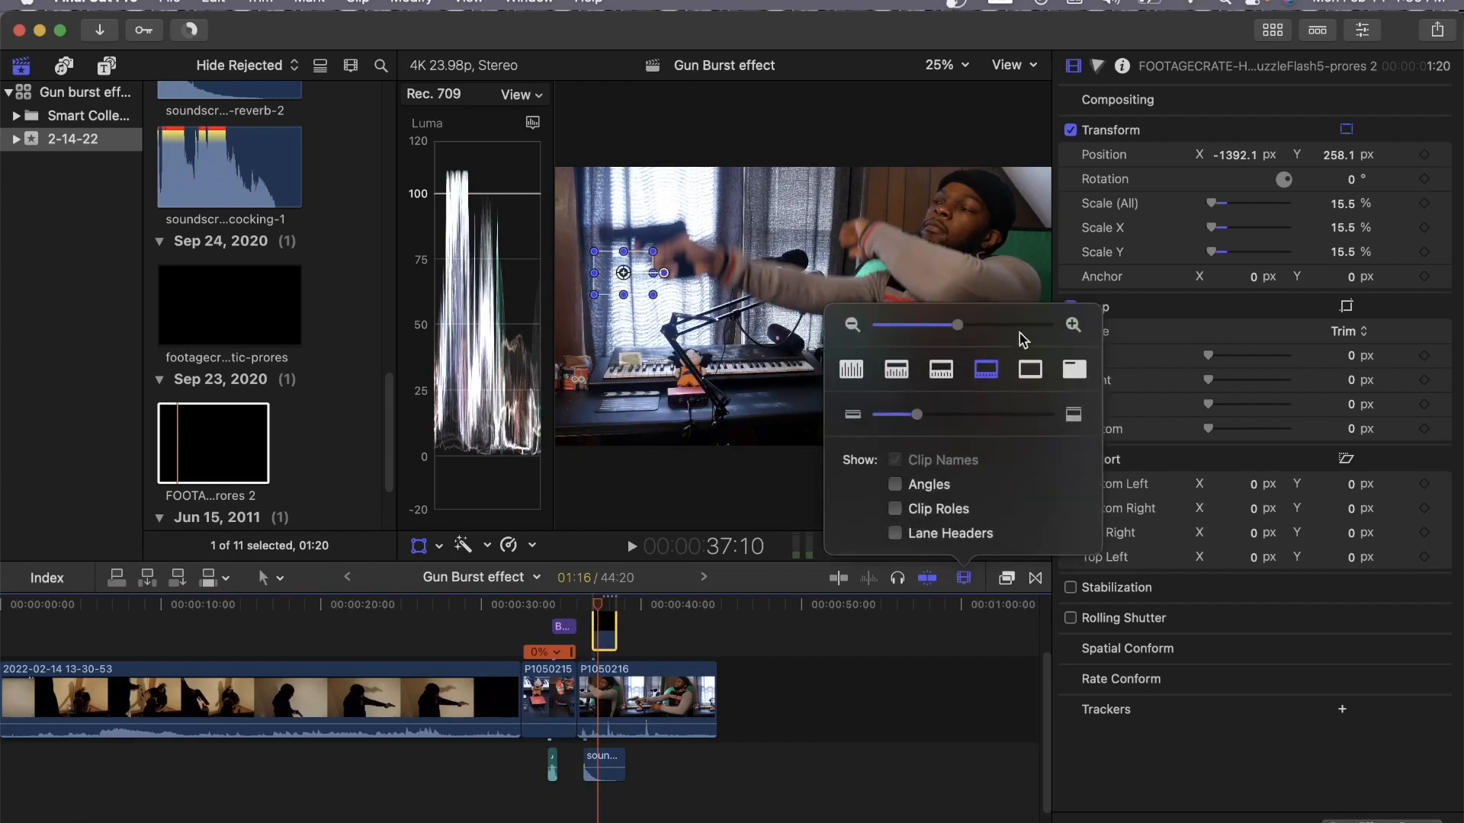
left_click_drag(958, 325, 1010, 332)
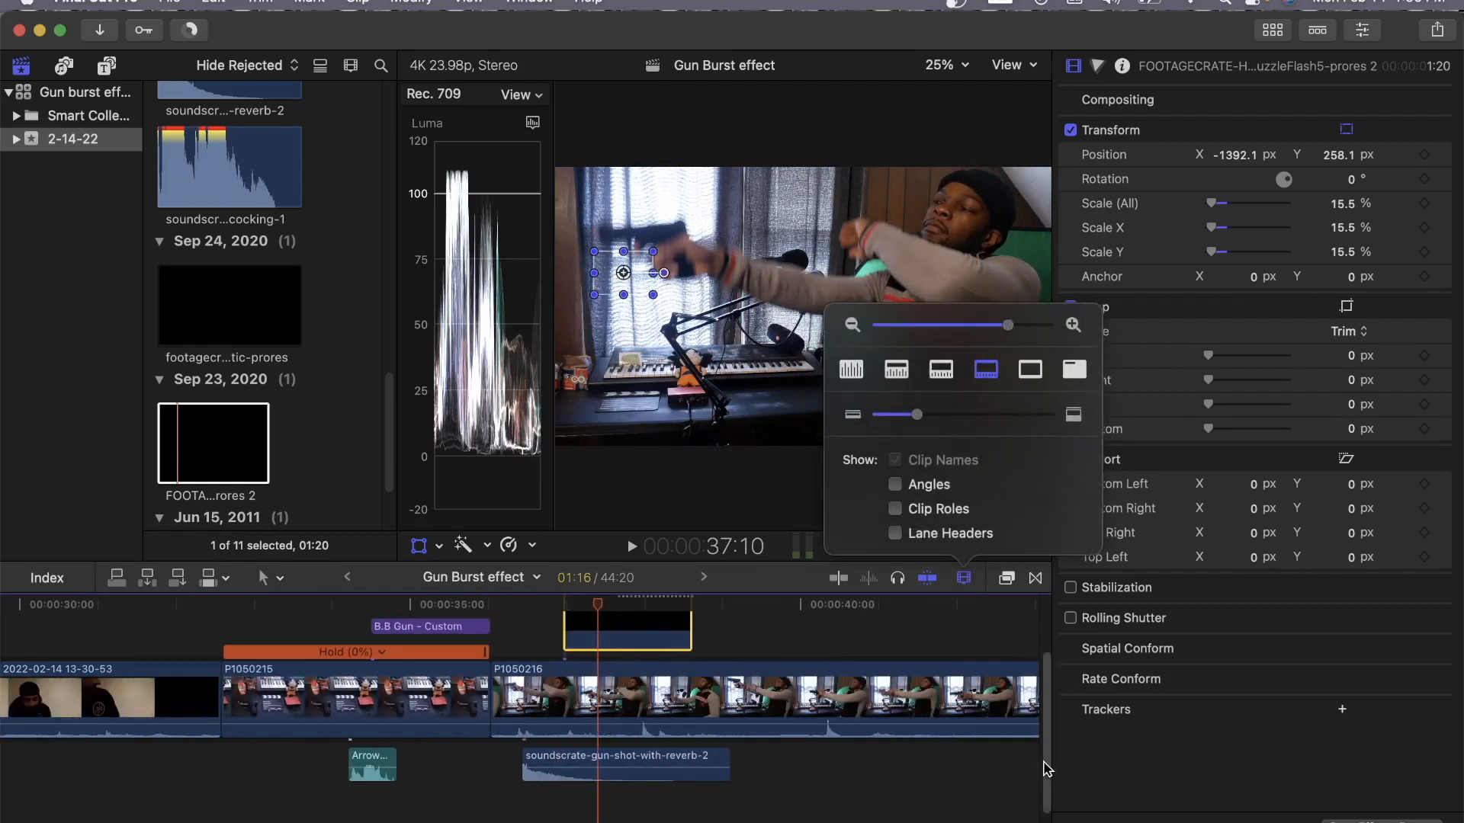
left_click_drag(1045, 775, 1049, 700)
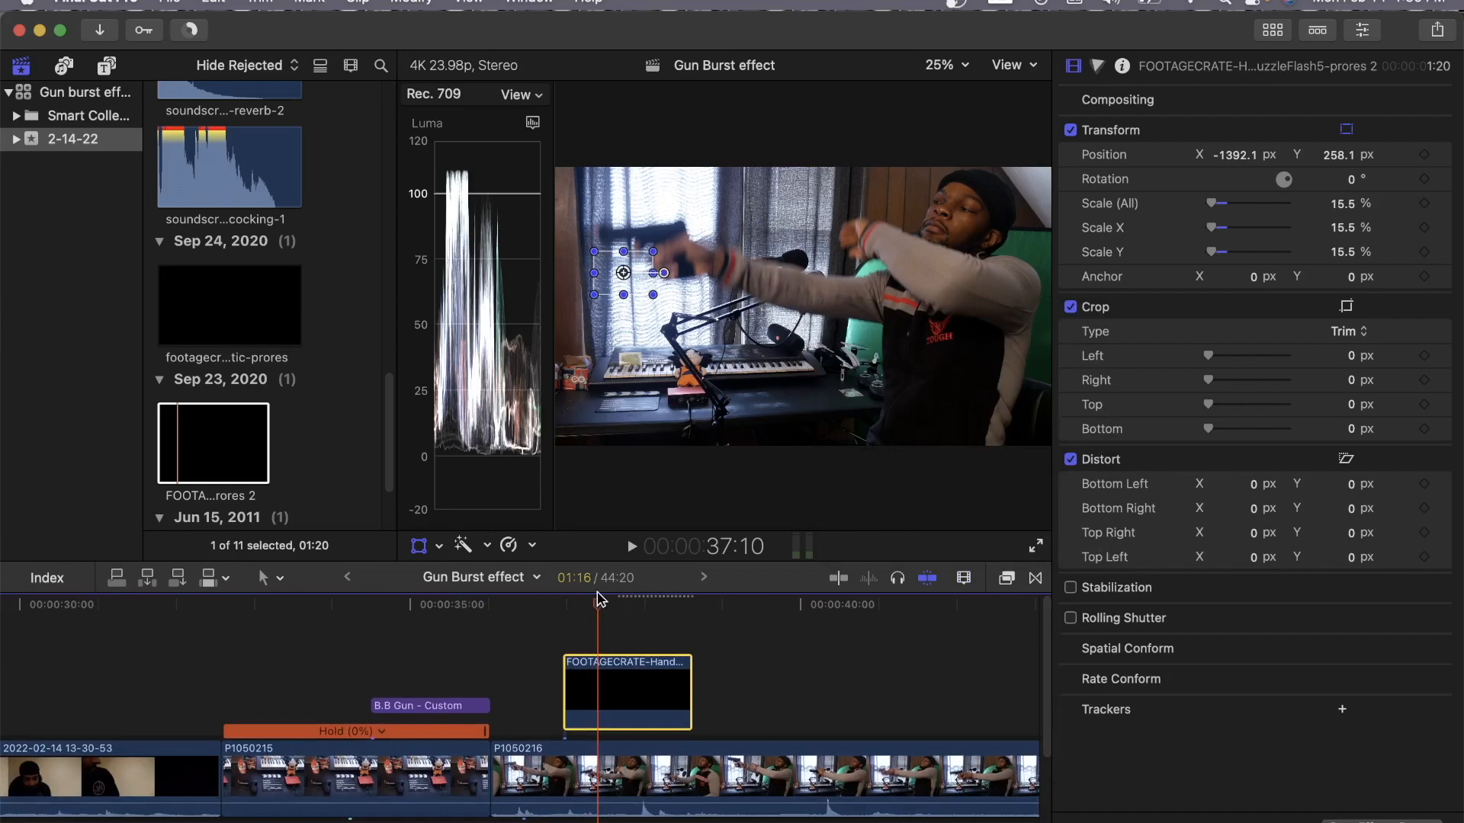
left_click_drag(691, 694, 613, 695)
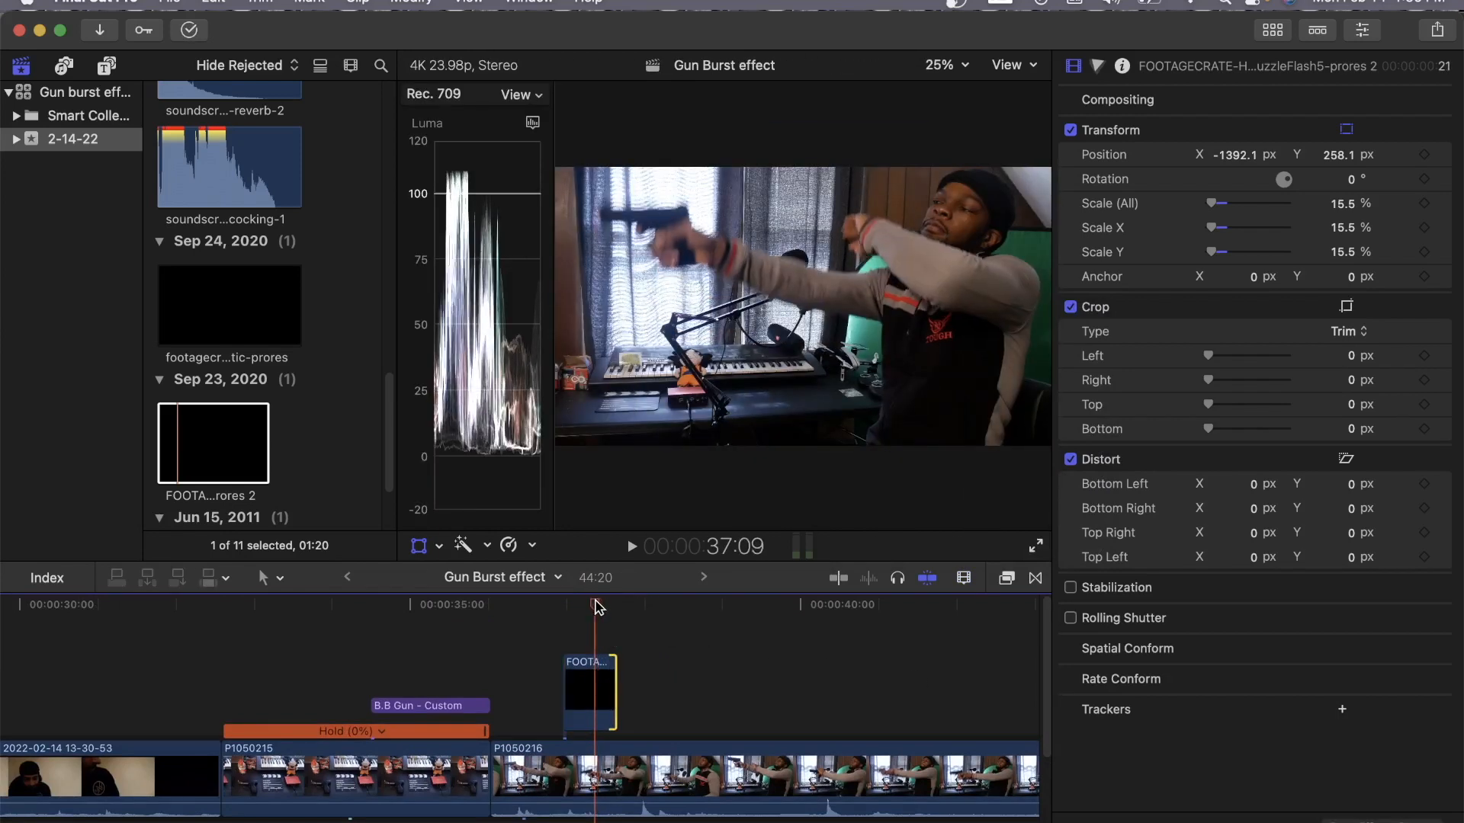
left_click_drag(597, 607, 574, 611)
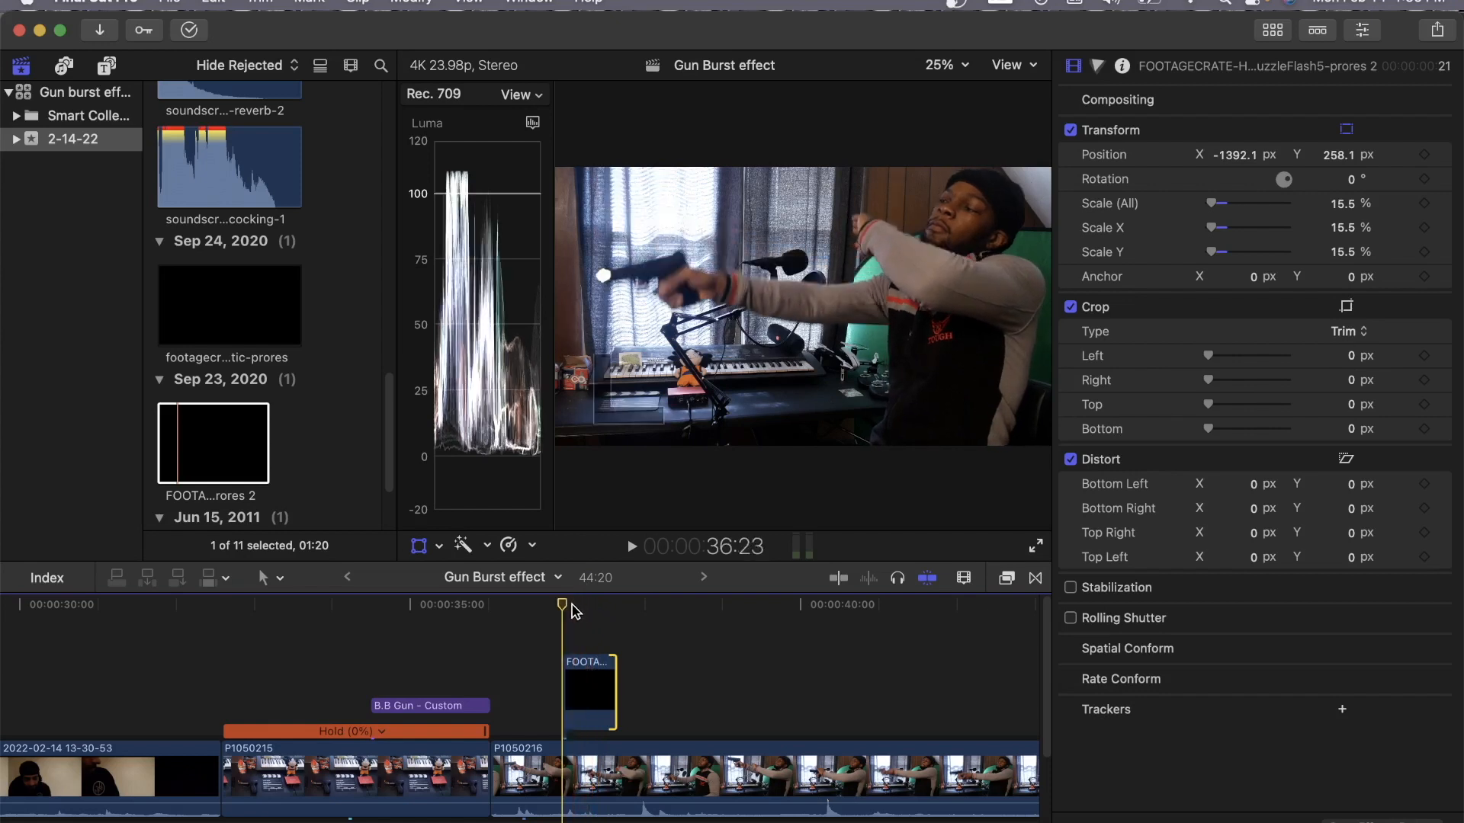
left_click(519, 635)
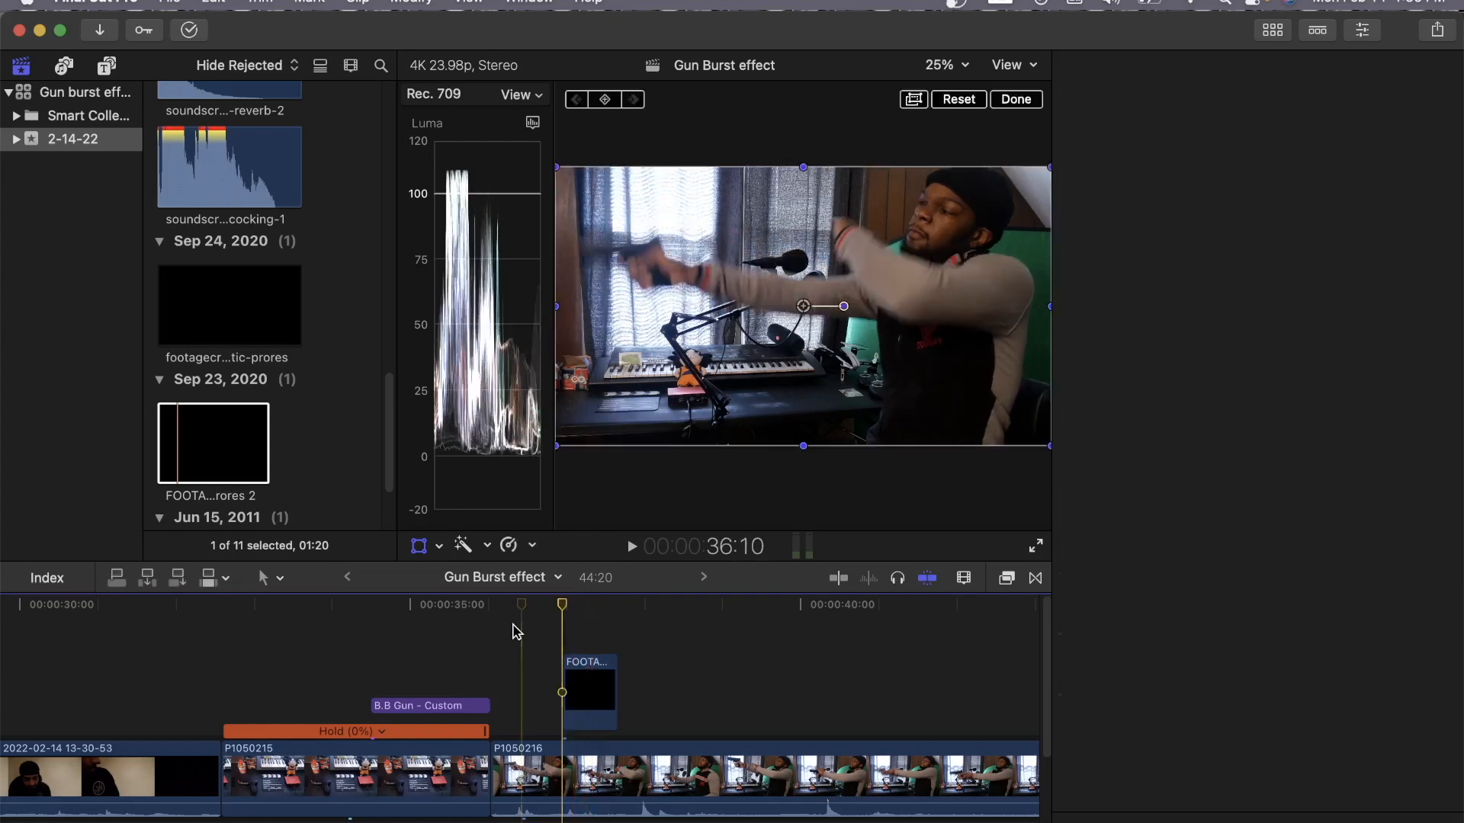
key("space")
key("space")
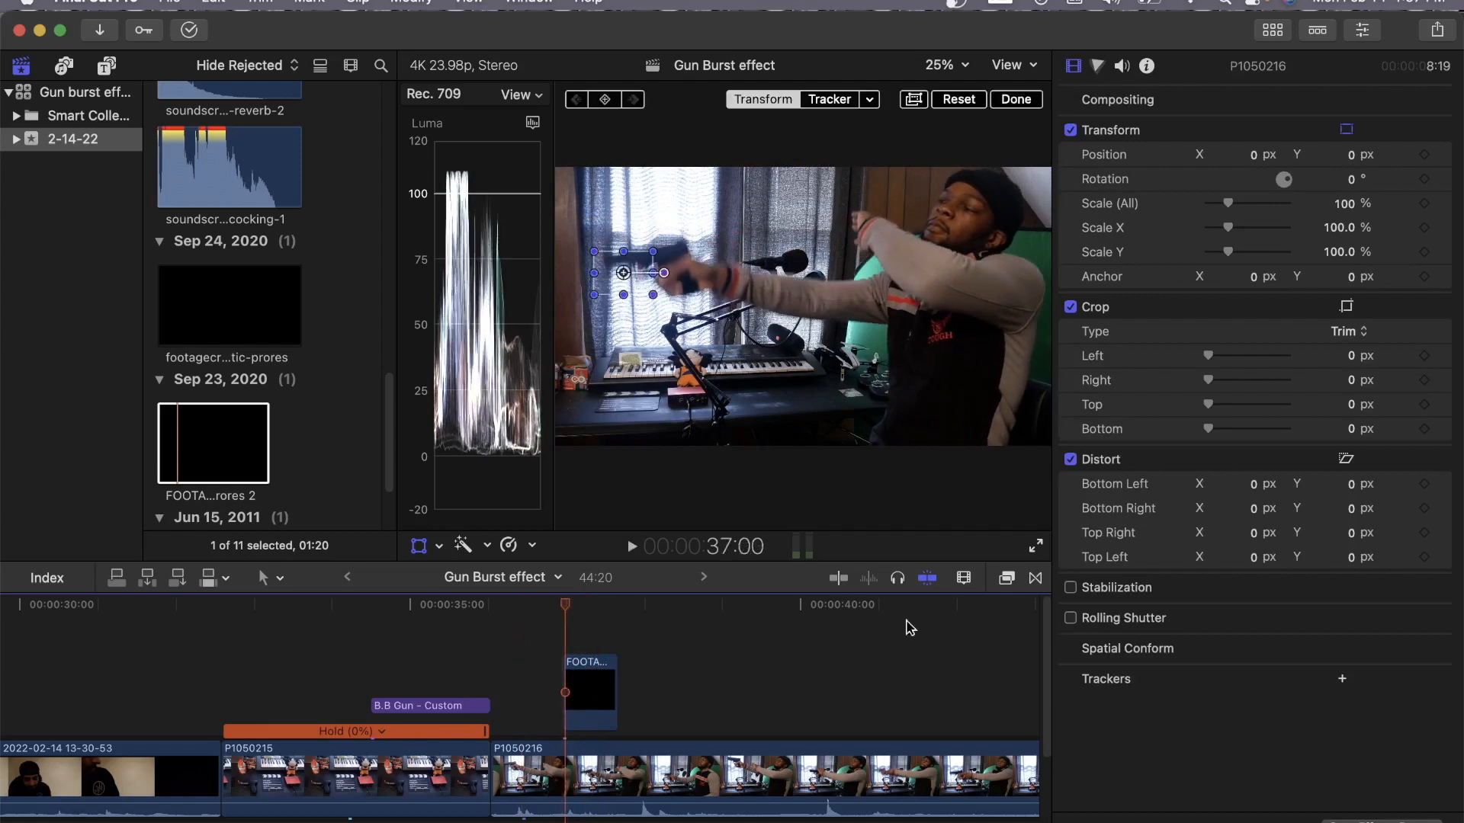
mouse_move(1049, 680)
left_mouse_down()
mouse_move(1032, 717)
mouse_move(1032, 669)
left_mouse_up()
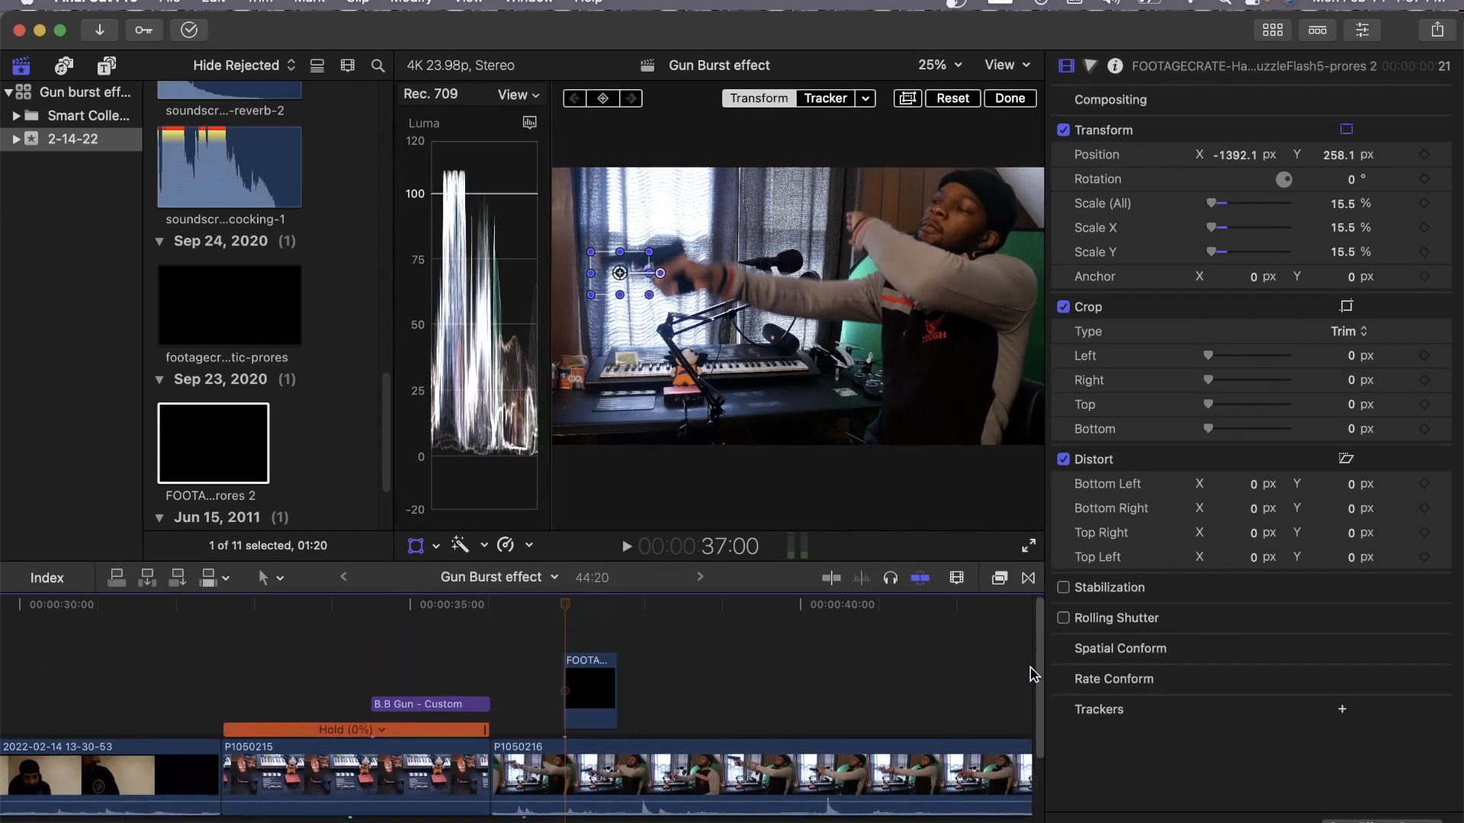
Shift the muzzle flash clip earlier to start at 36:10, in line with the gunshot sound, and check the frames around it.
left_click(558, 639)
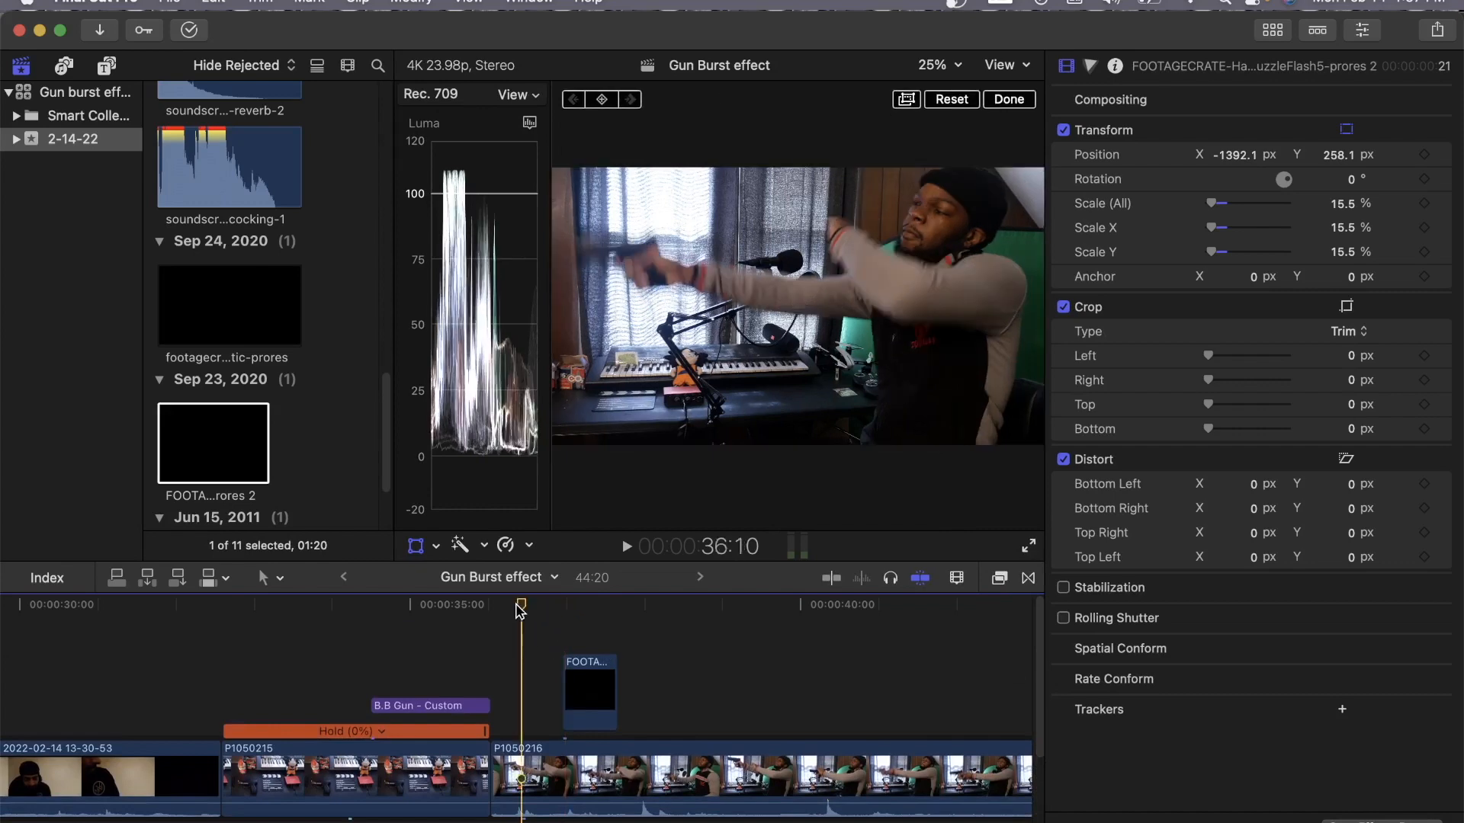
left_click_drag(586, 683, 556, 682)
scroll(1035, 637, "down", 3)
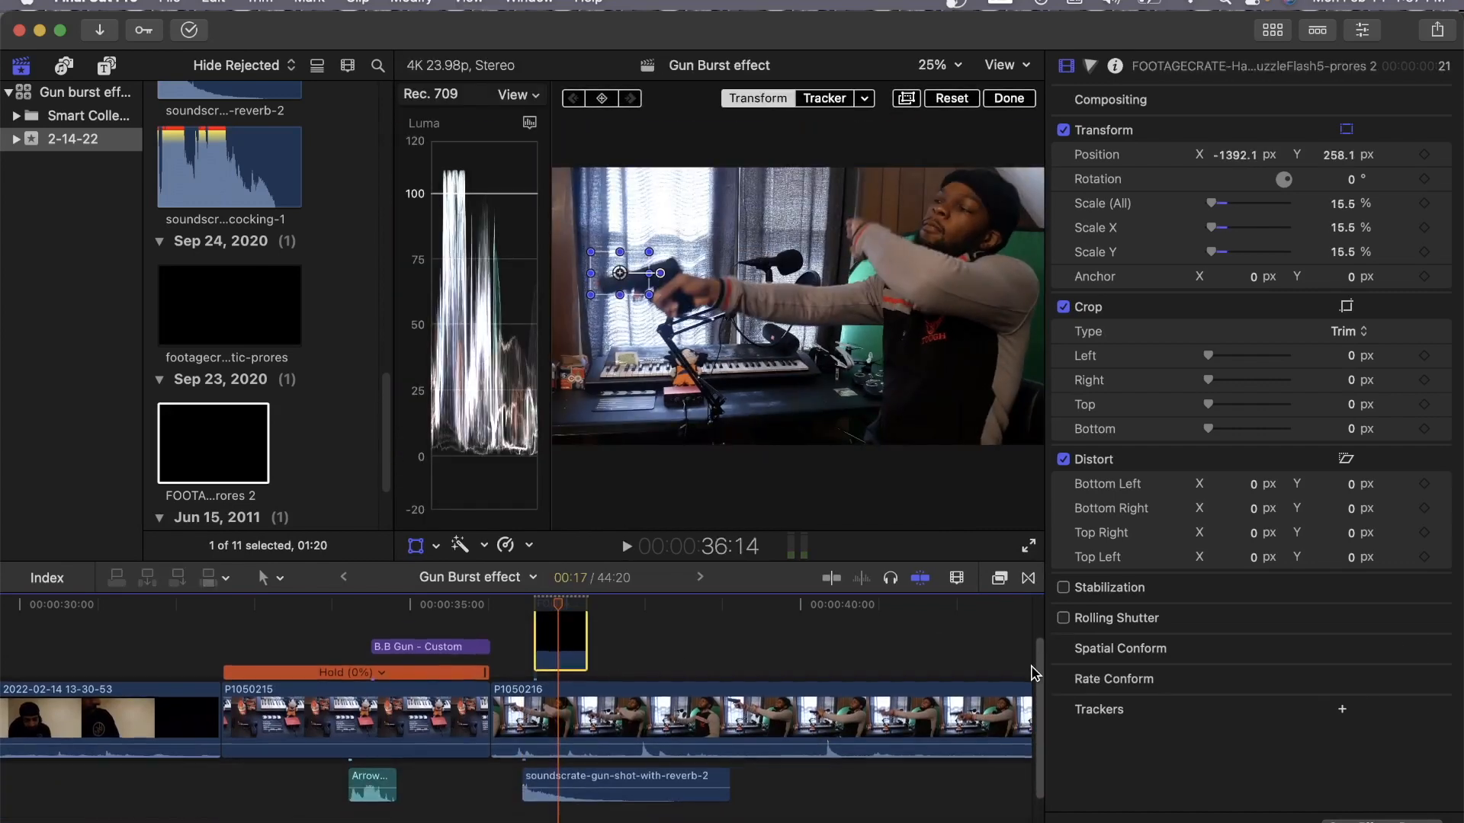
left_click_drag(563, 609, 546, 639)
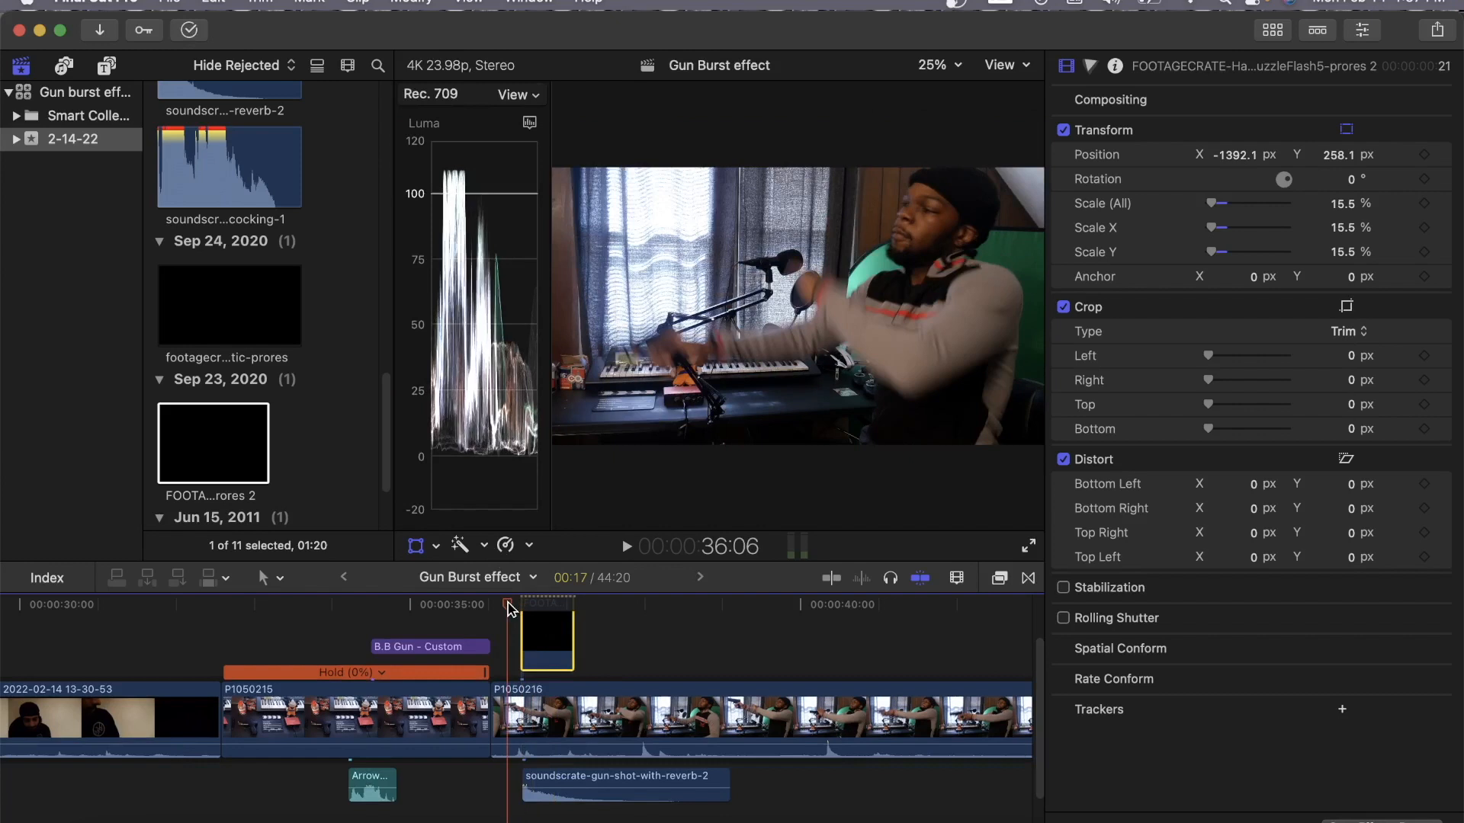
left_click(538, 603)
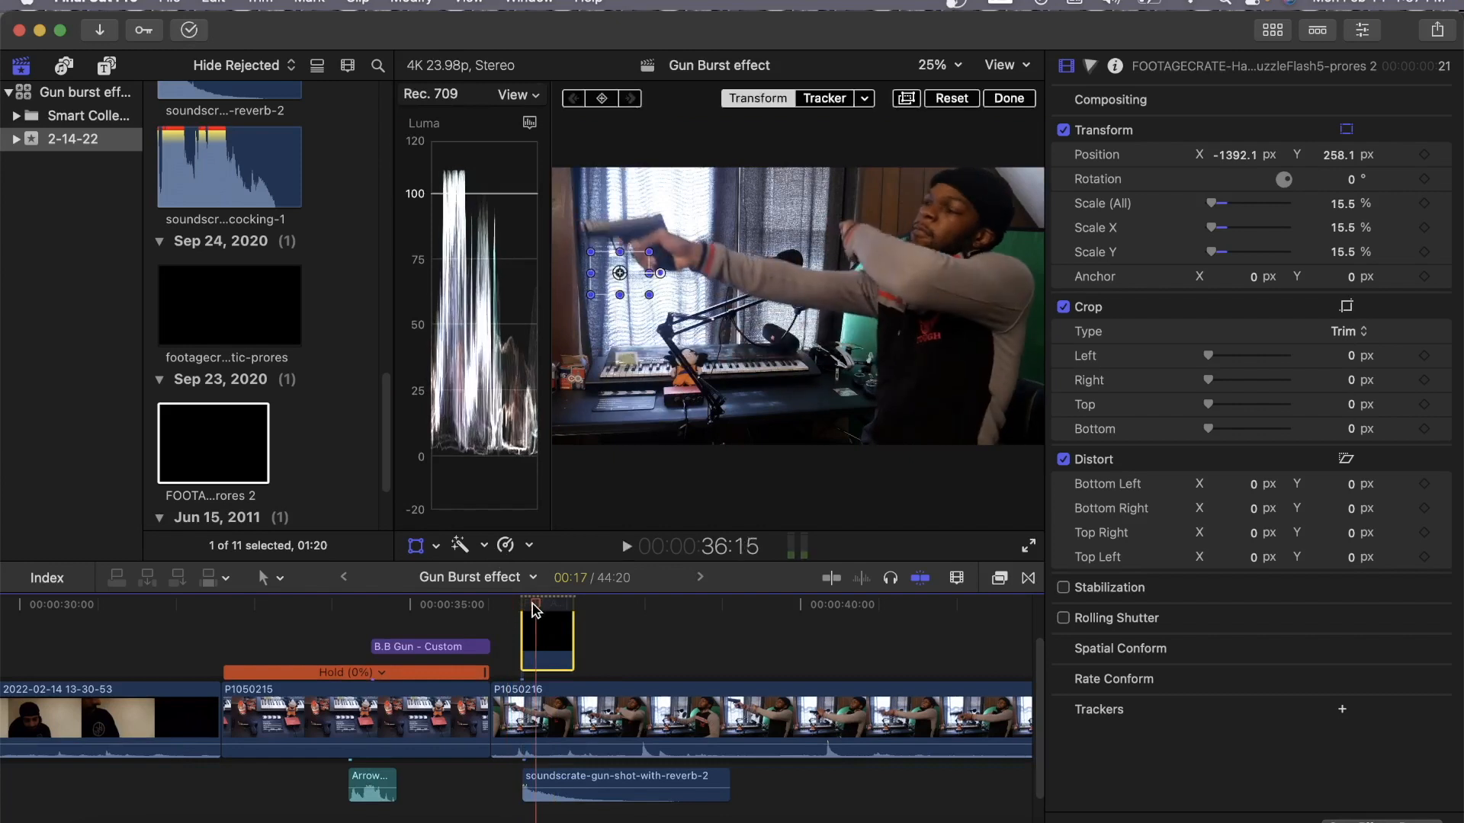
left_click_drag(534, 604, 524, 605)
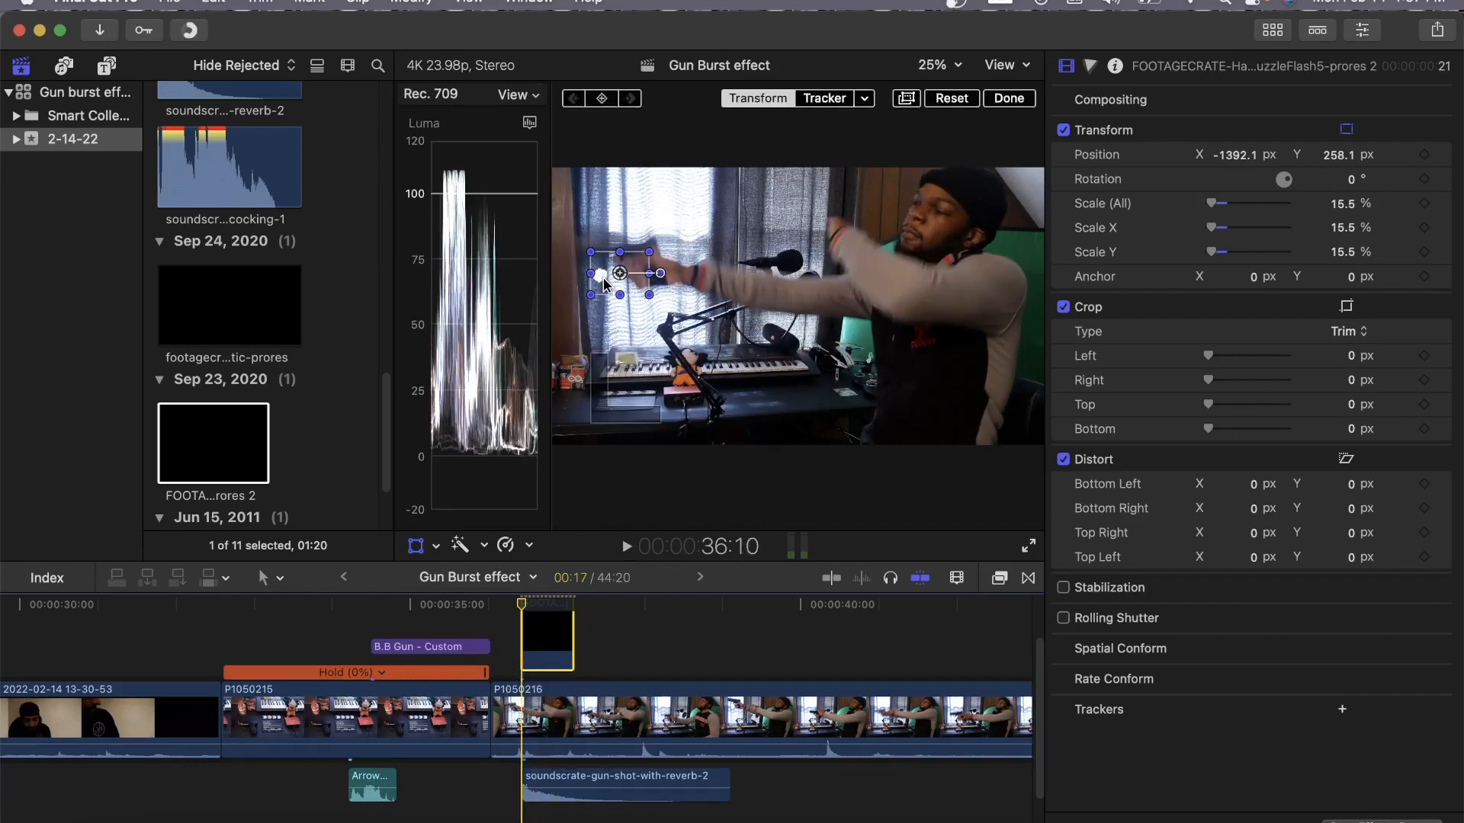
Reposition the muzzle flash onto the gun's muzzle at X -1530.8, Y 447.0 px and play back the shot from 36:10.
left_click_drag(603, 284, 587, 262)
key("space")
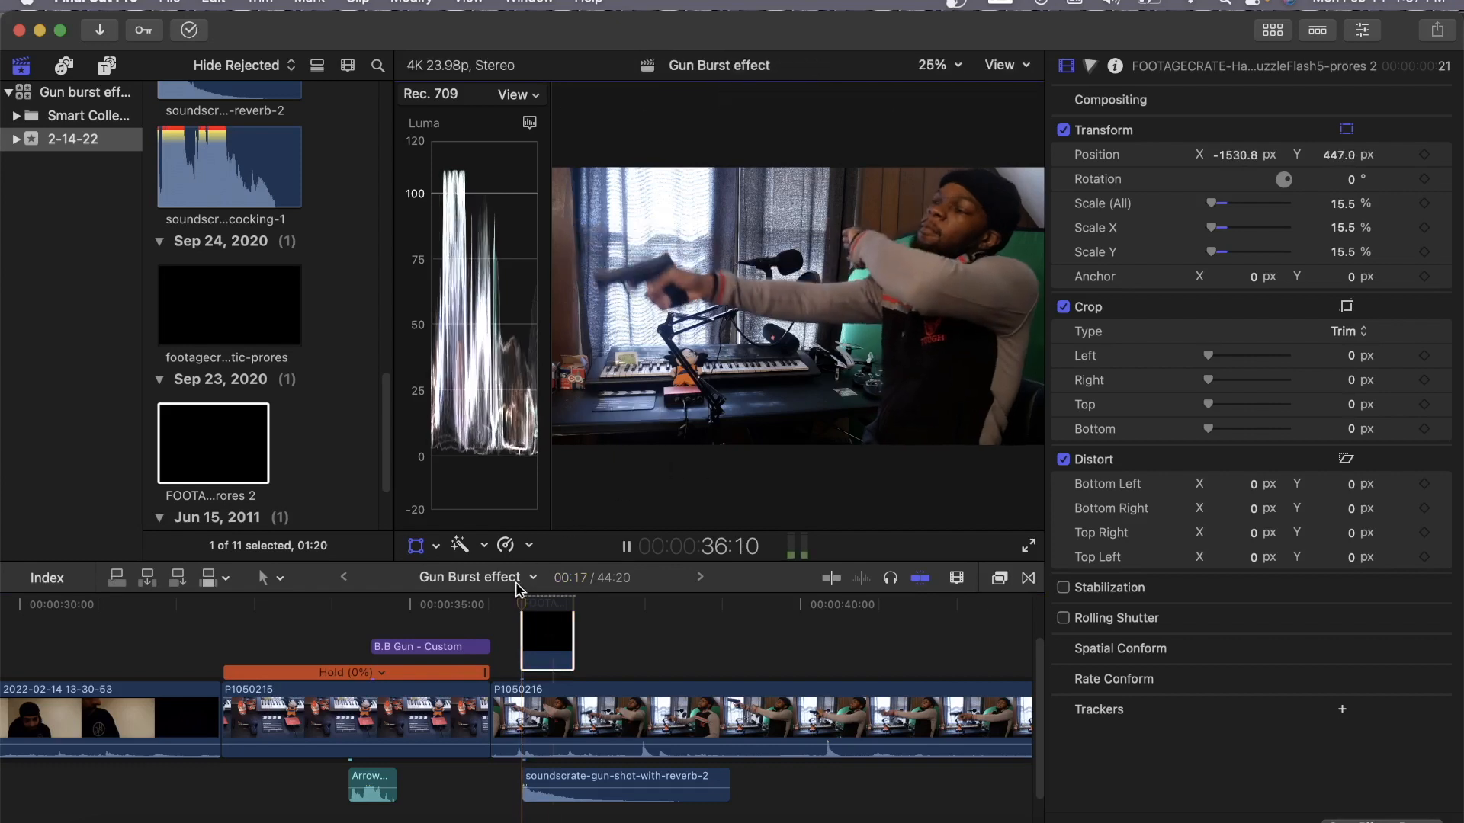
left_click(513, 603)
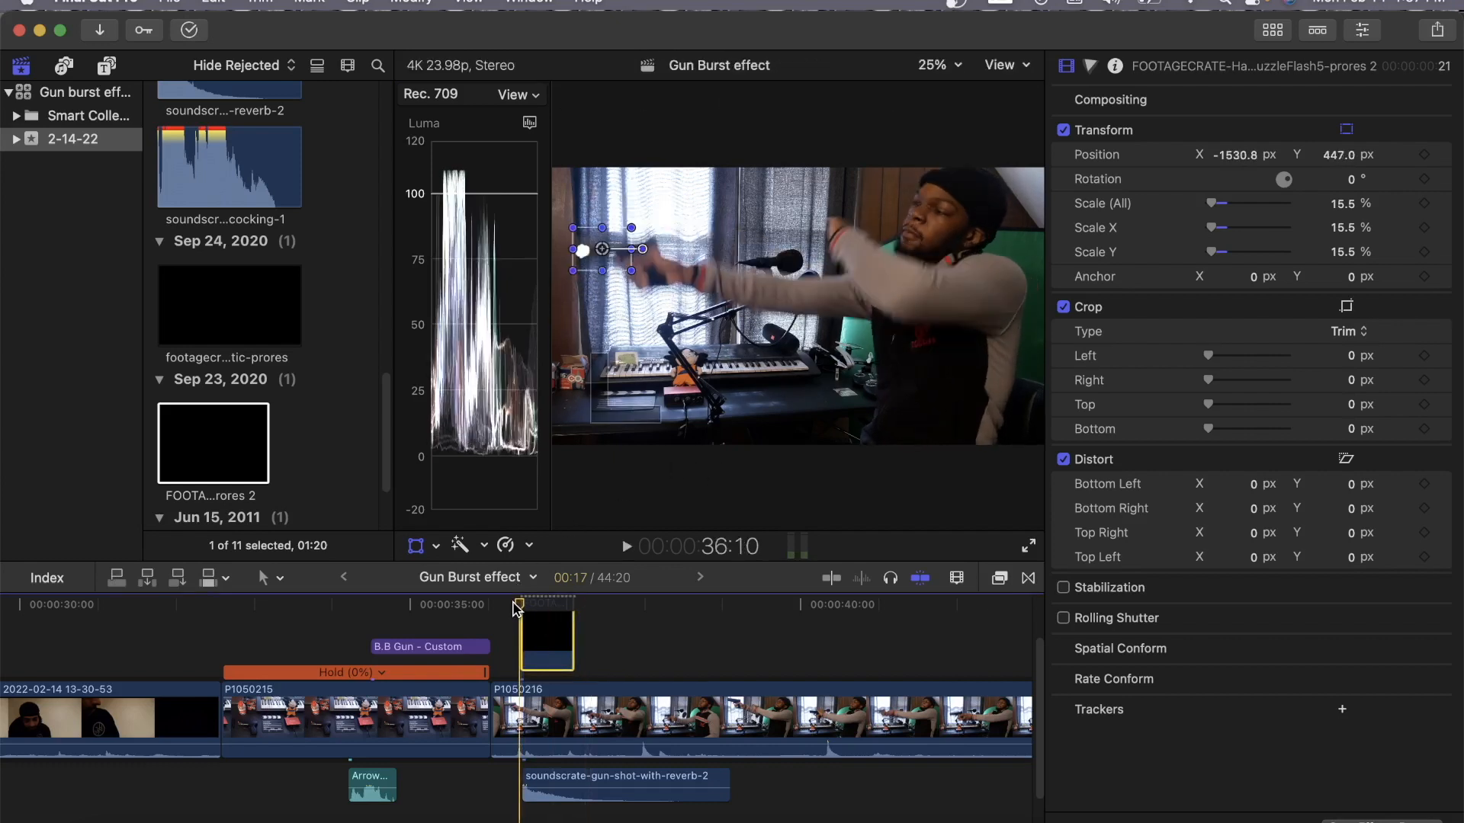
key("space")
key("space")
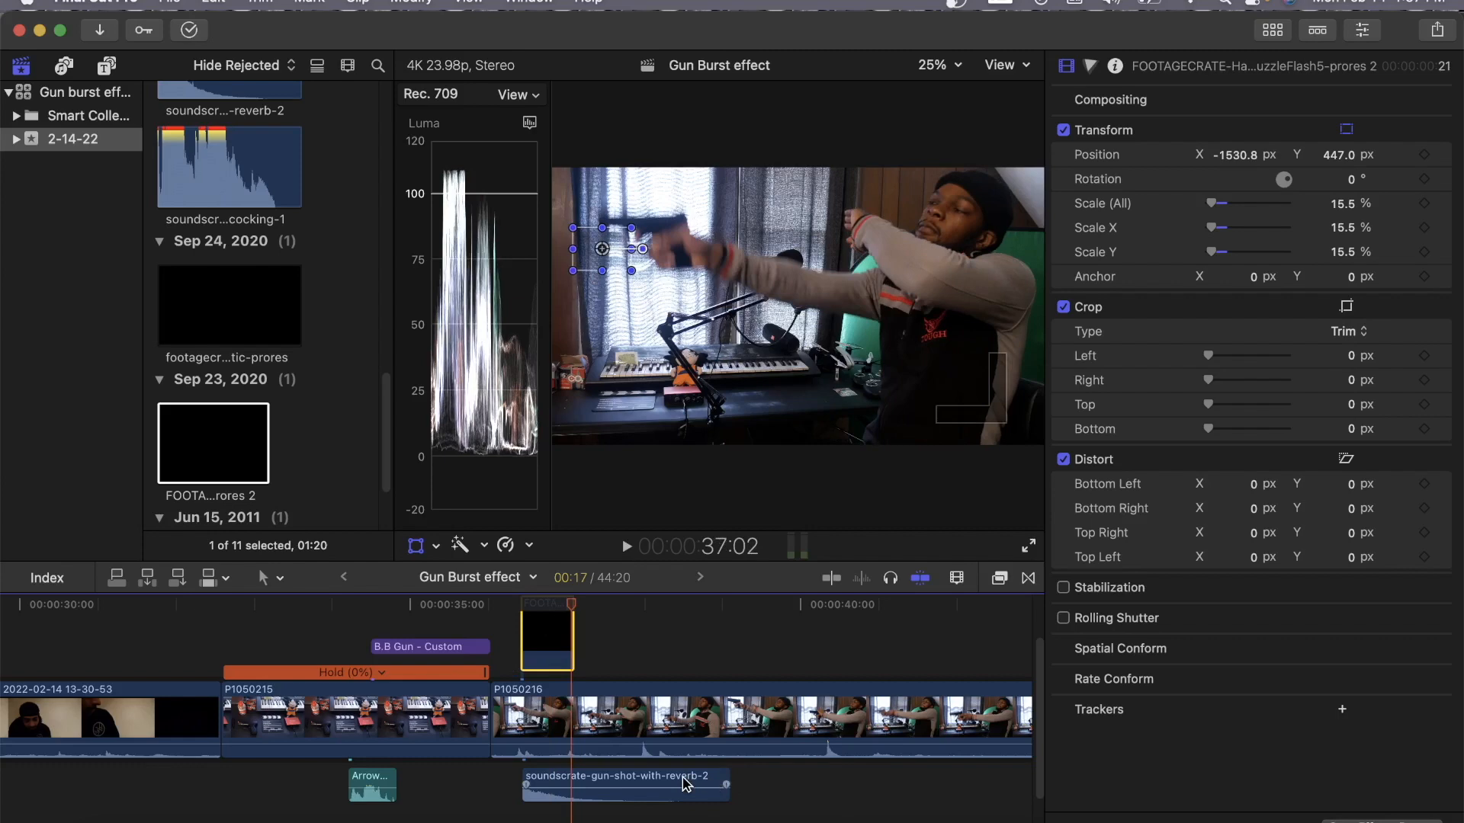
Duplicate the gunshot sound below the original, start the copy at about 37:02 for the second shot, and play back both shots.
left_click_drag(686, 783, 684, 751)
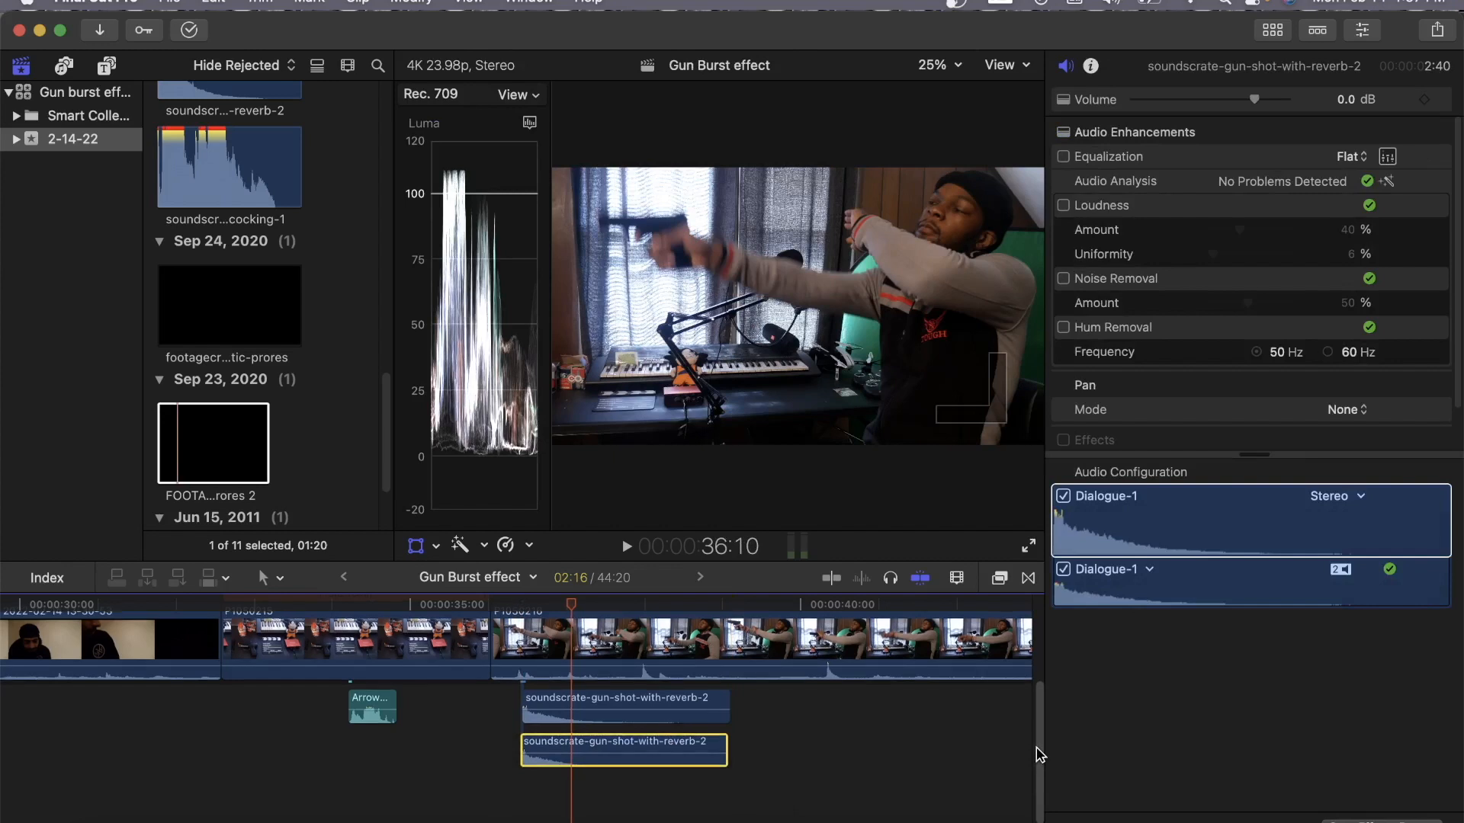
scroll(1038, 755, "up", 3)
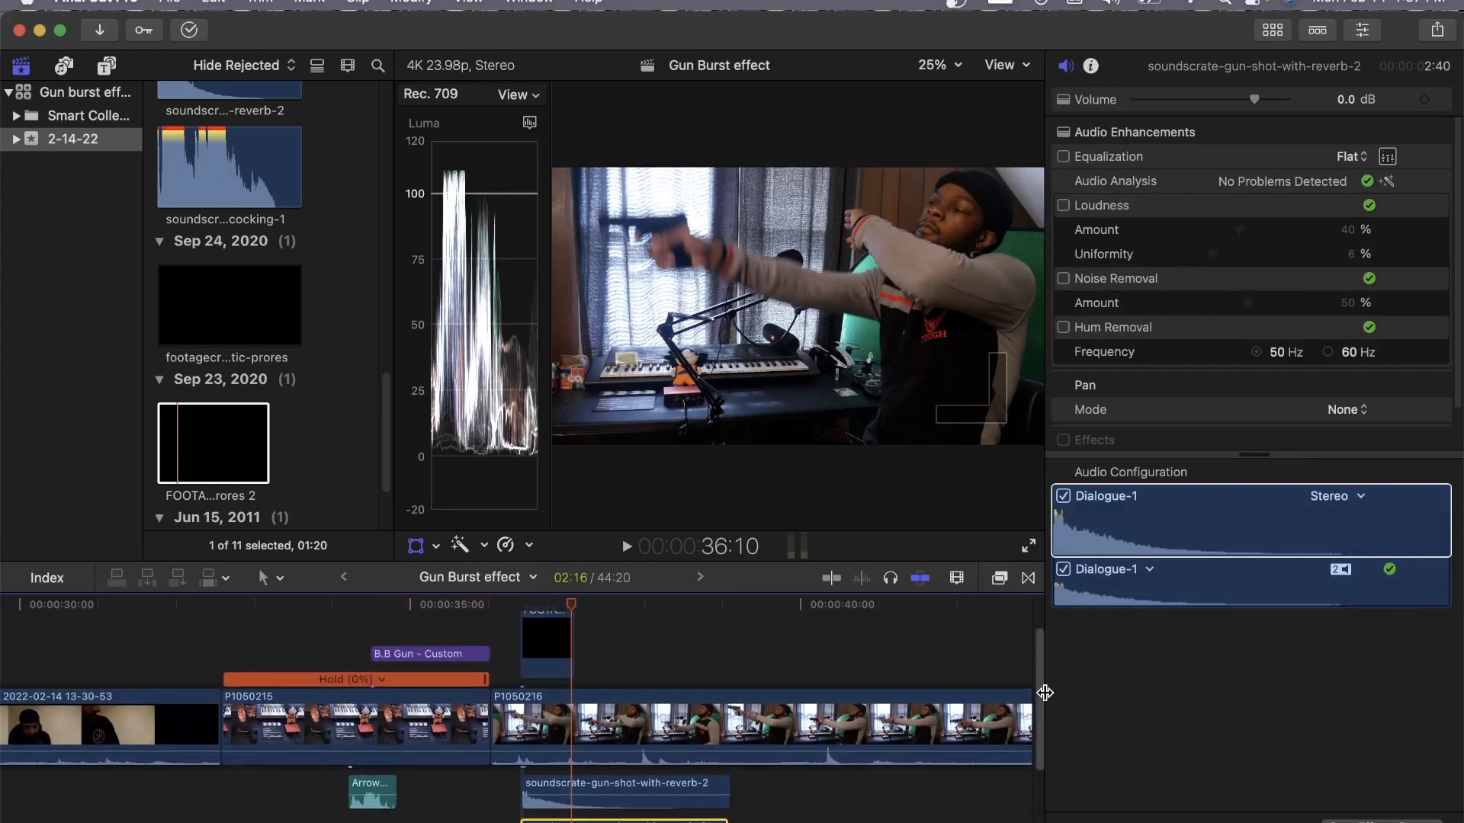
scroll(1041, 671, "down", 1)
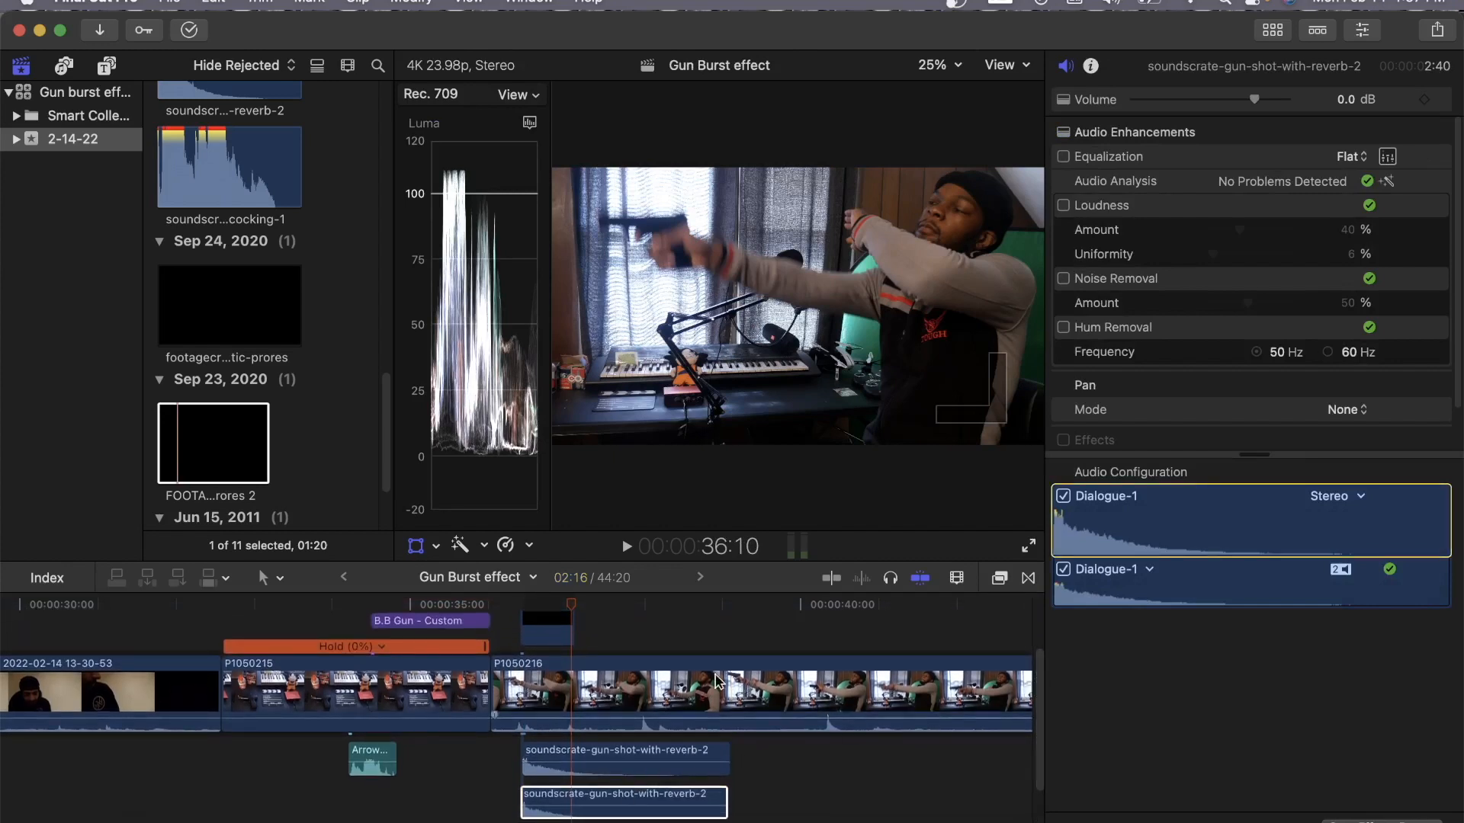
left_click_drag(586, 795, 638, 797)
left_click(510, 606)
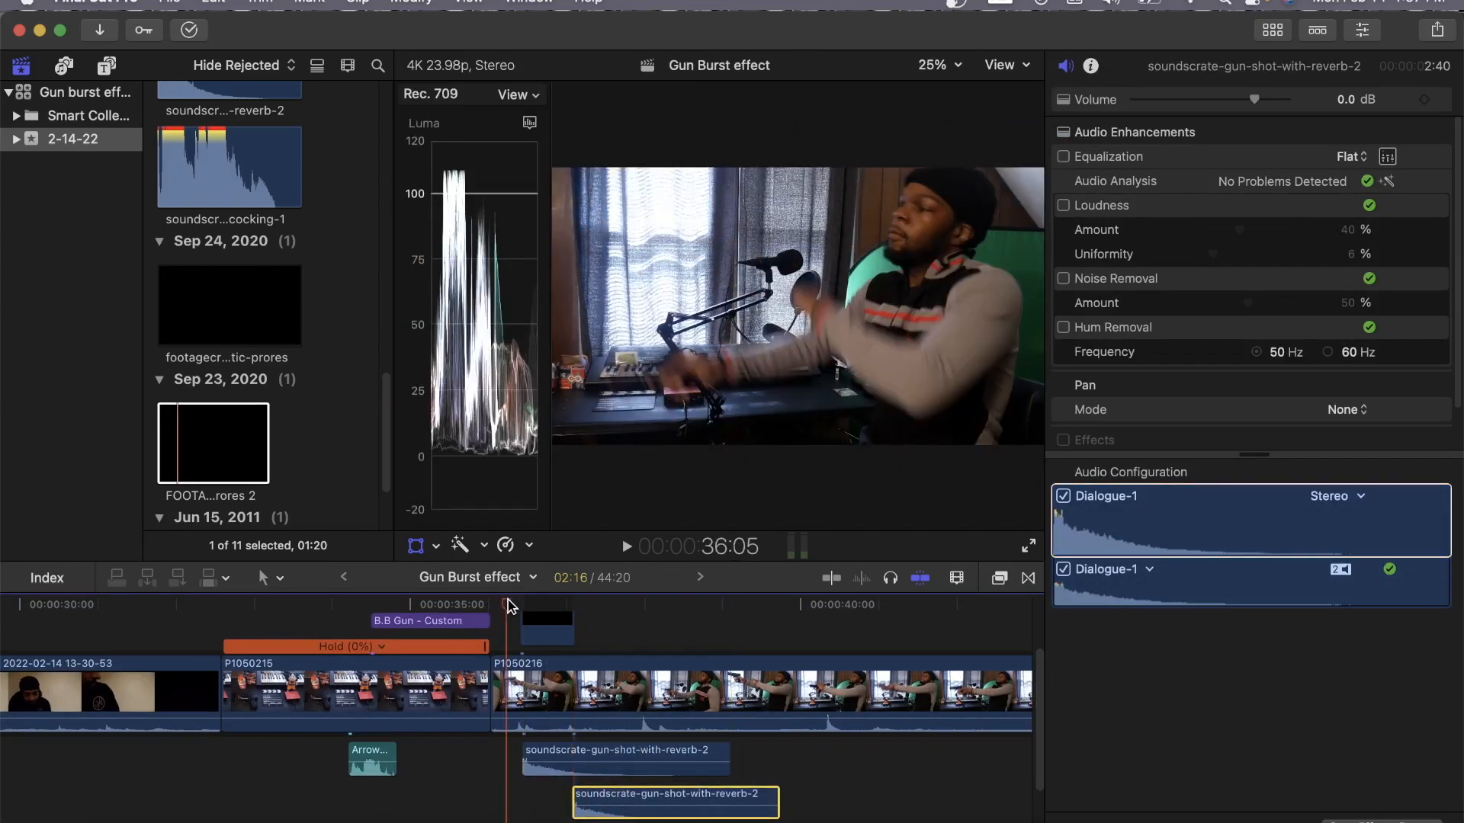
key("space")
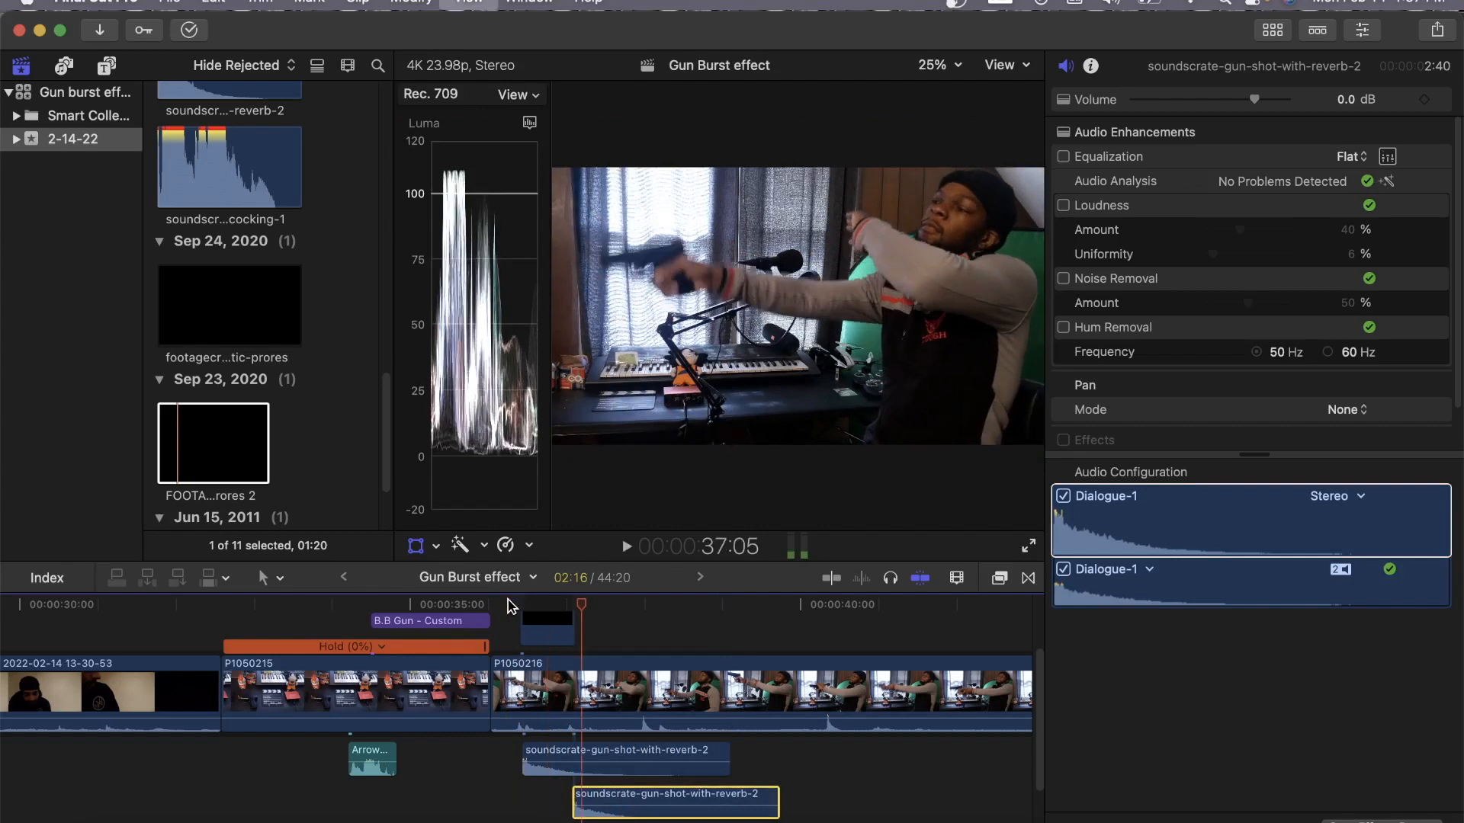
Trim the muzzle flash clip to 7 frames, place a copy at 37:05 for the second shot, and play back both flashes.
left_click(1044, 701)
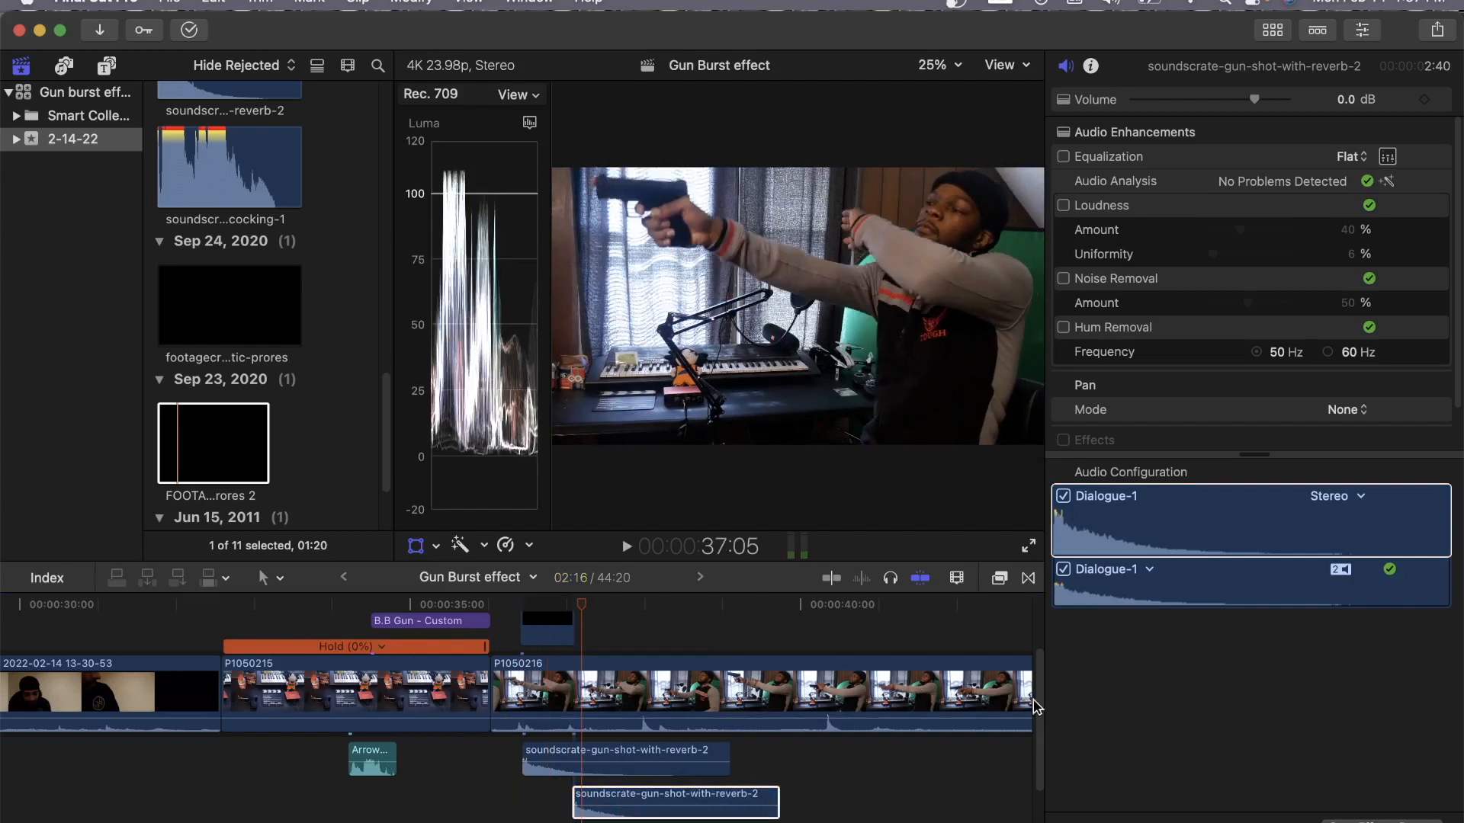
left_click_drag(1044, 700, 1043, 650)
left_click_drag(572, 687, 538, 696)
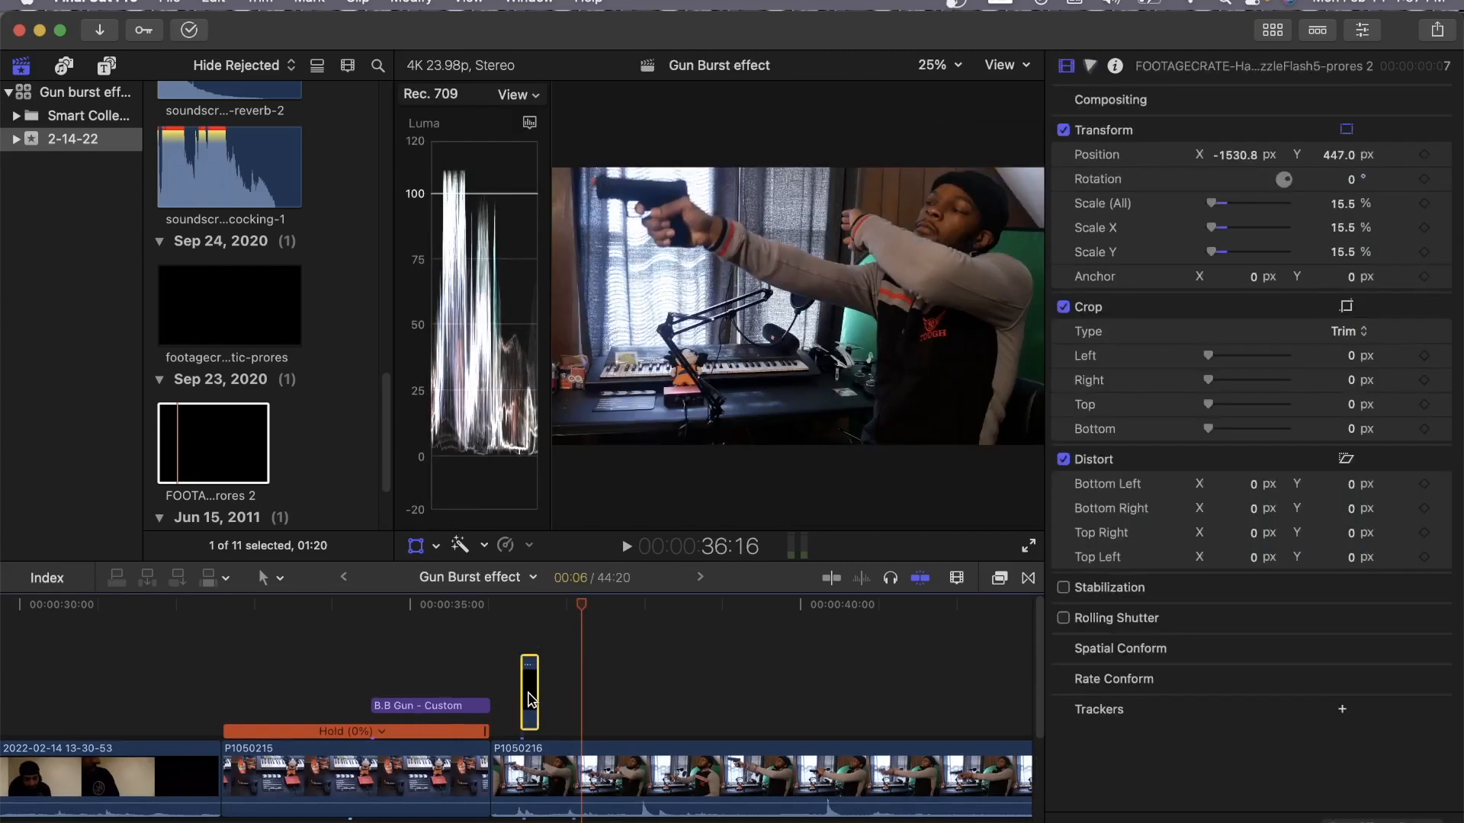
left_click_drag(532, 700, 595, 695)
left_click(516, 639)
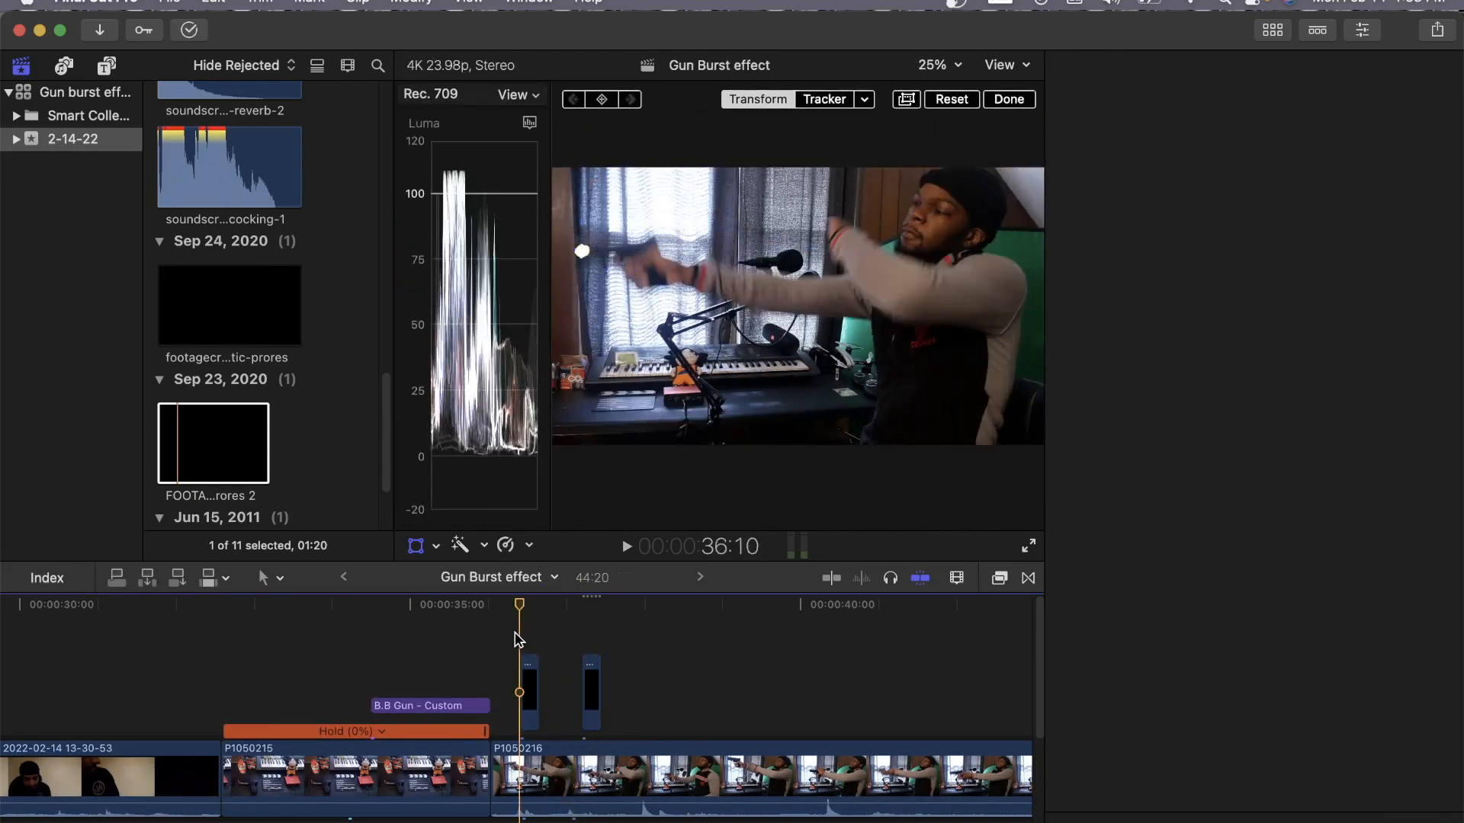
key("space")
key("space")
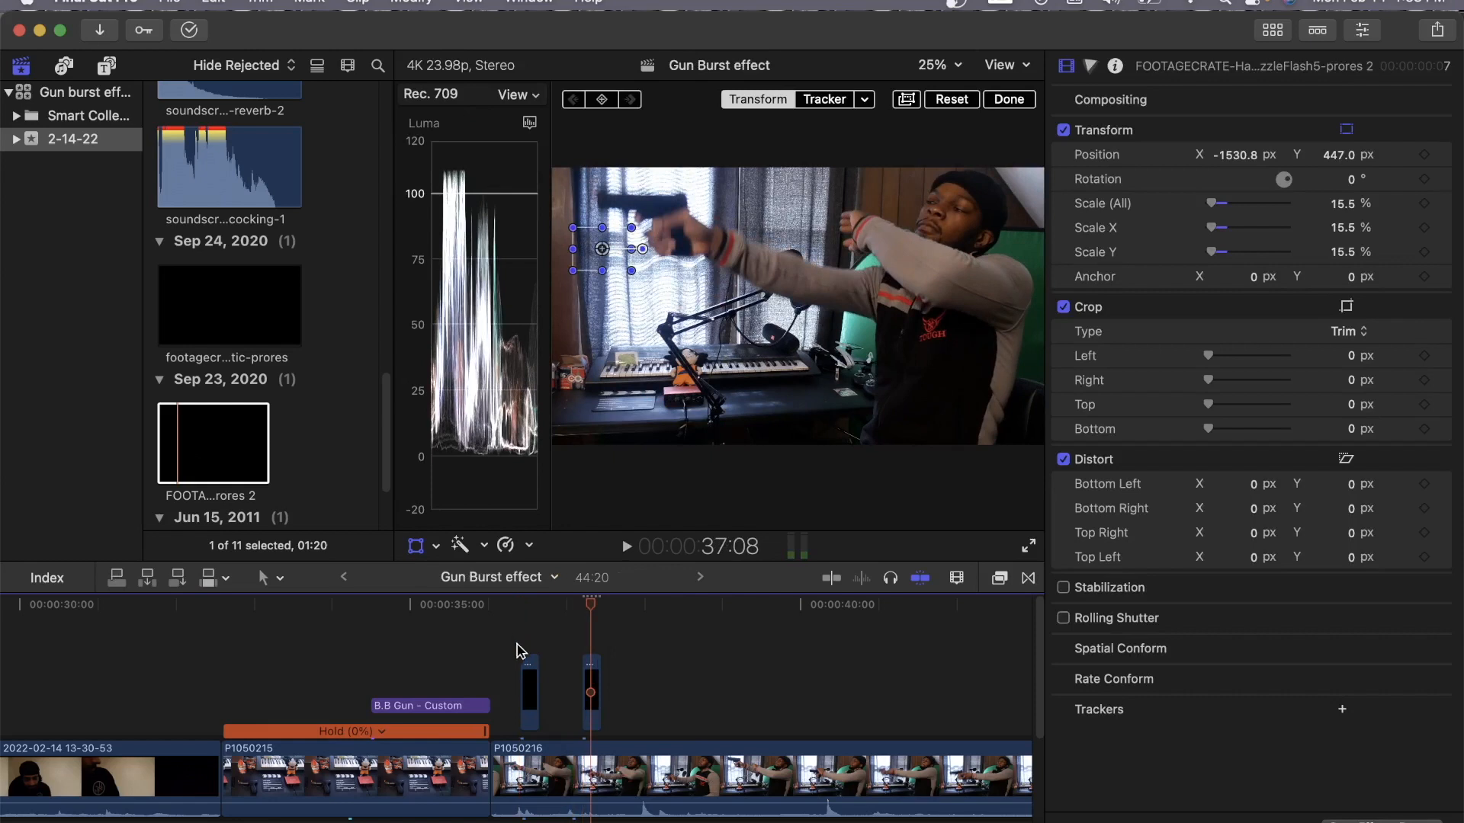
Move the second muzzle flash onto the gun's muzzle at X -1486.5, Y 977.9 px and play back the sequence from 36:01.
left_click_drag(593, 605, 583, 605)
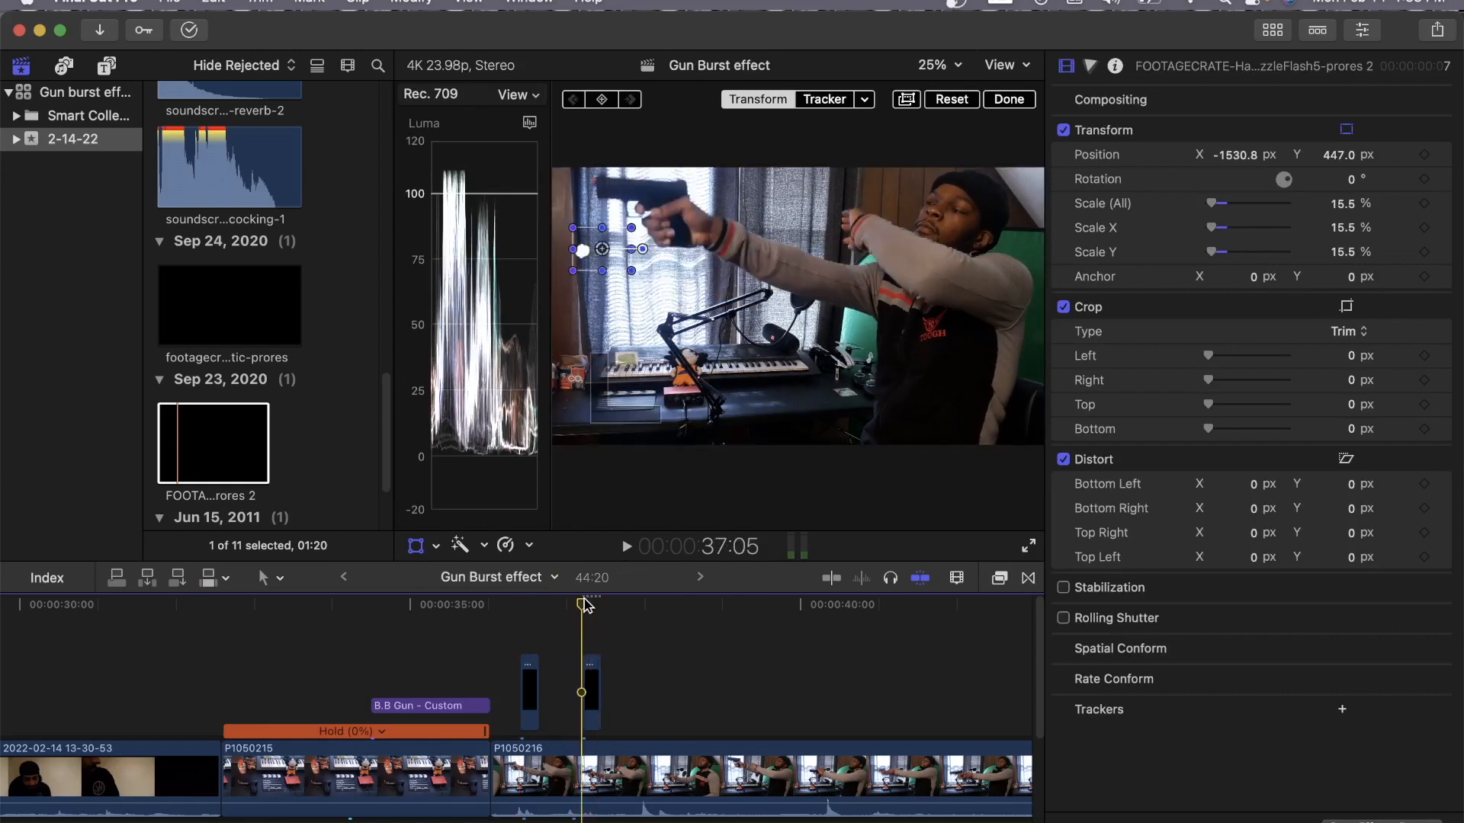
left_click_drag(599, 261, 603, 196)
left_click(501, 588)
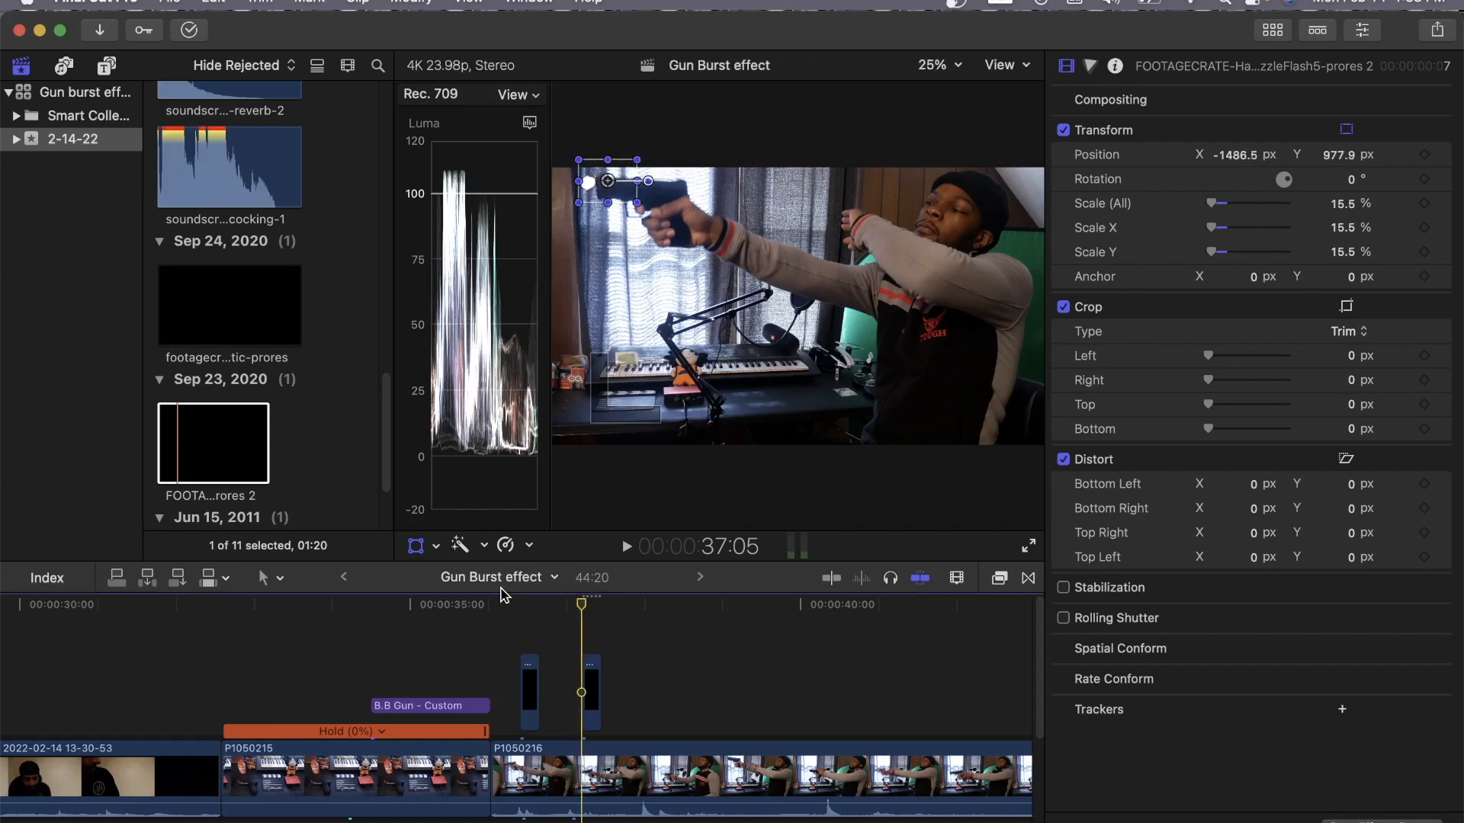
left_click(491, 605)
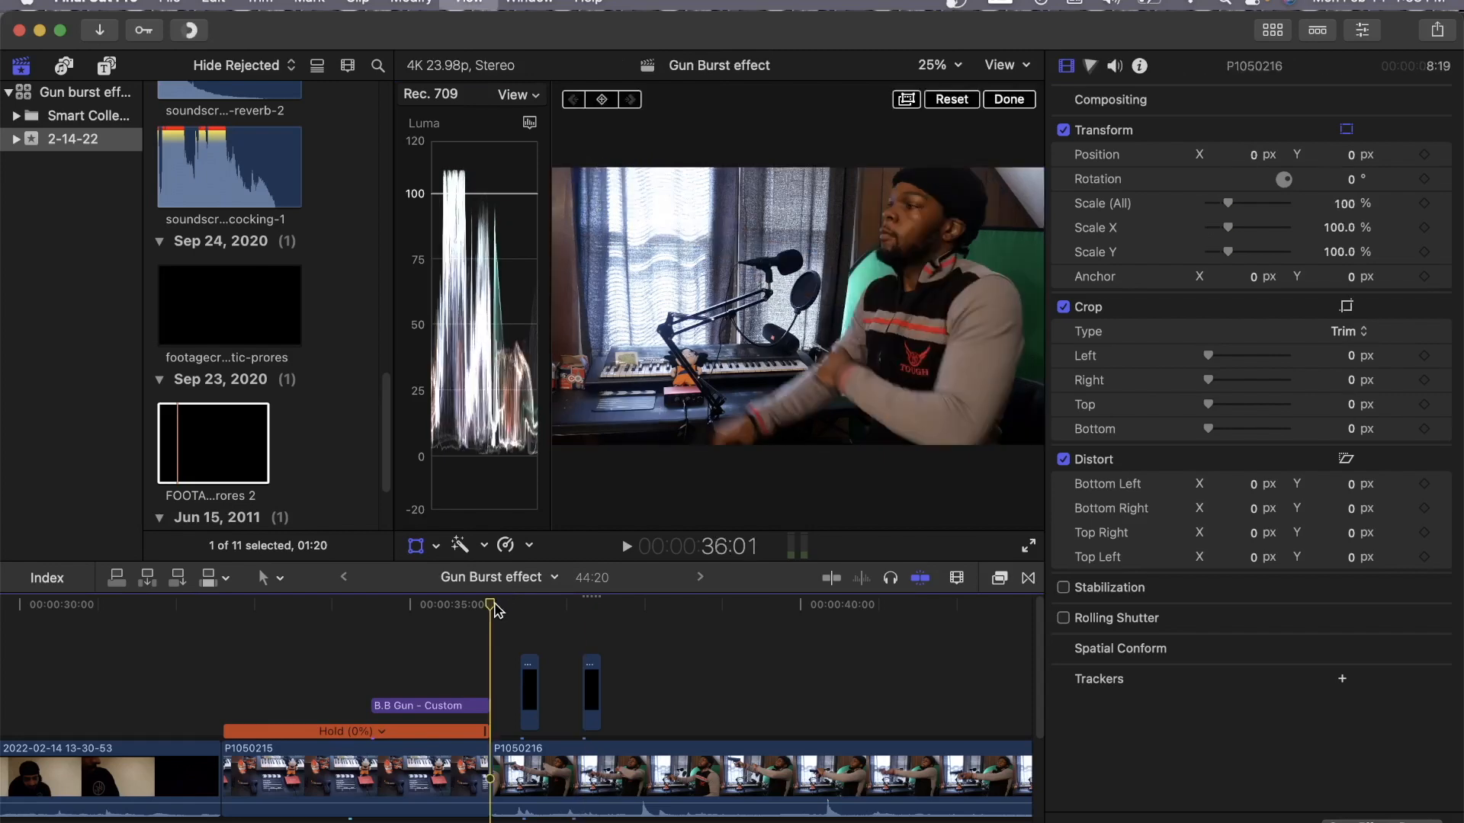
key("space")
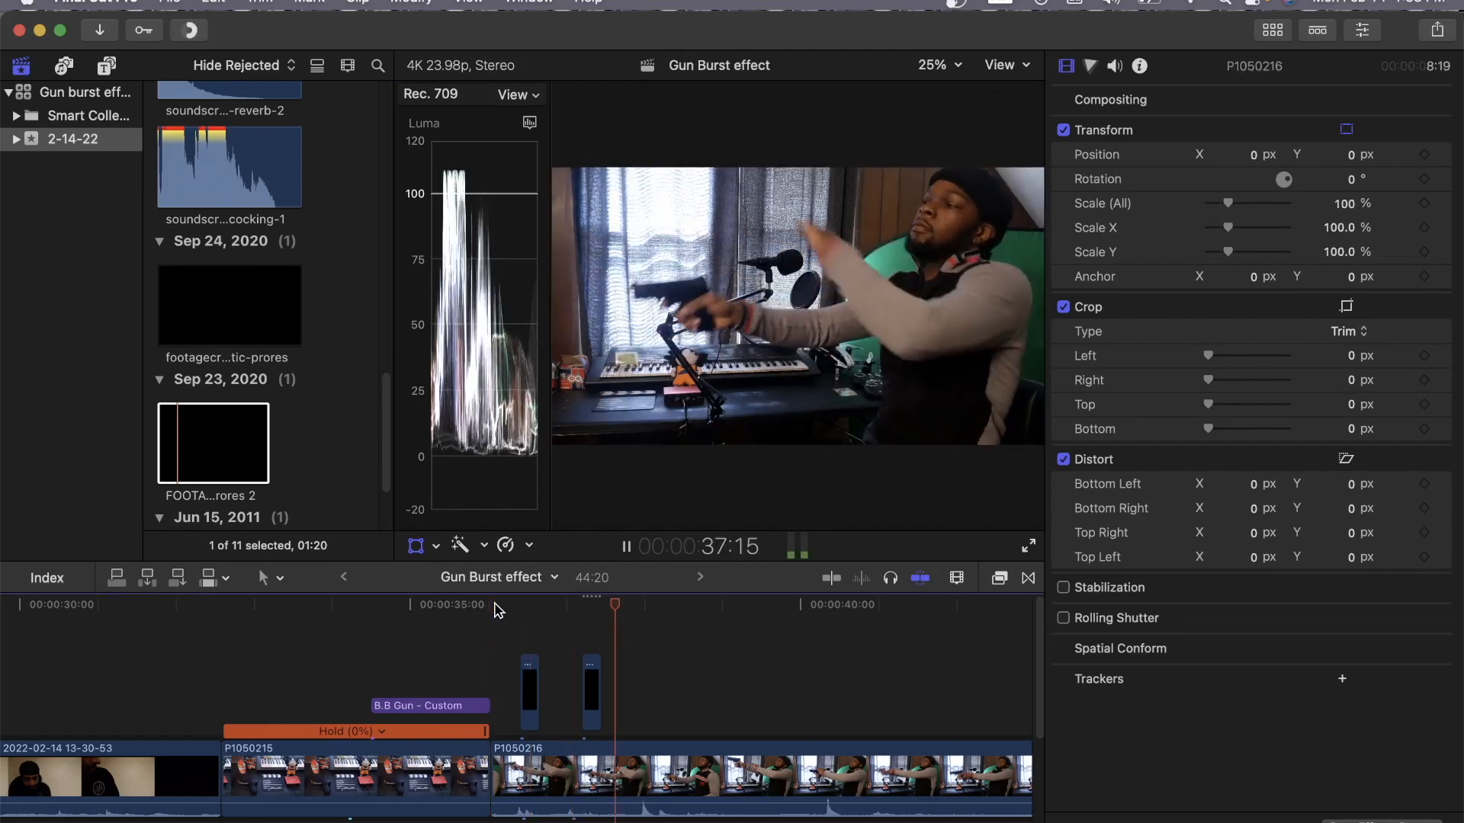
key("space")
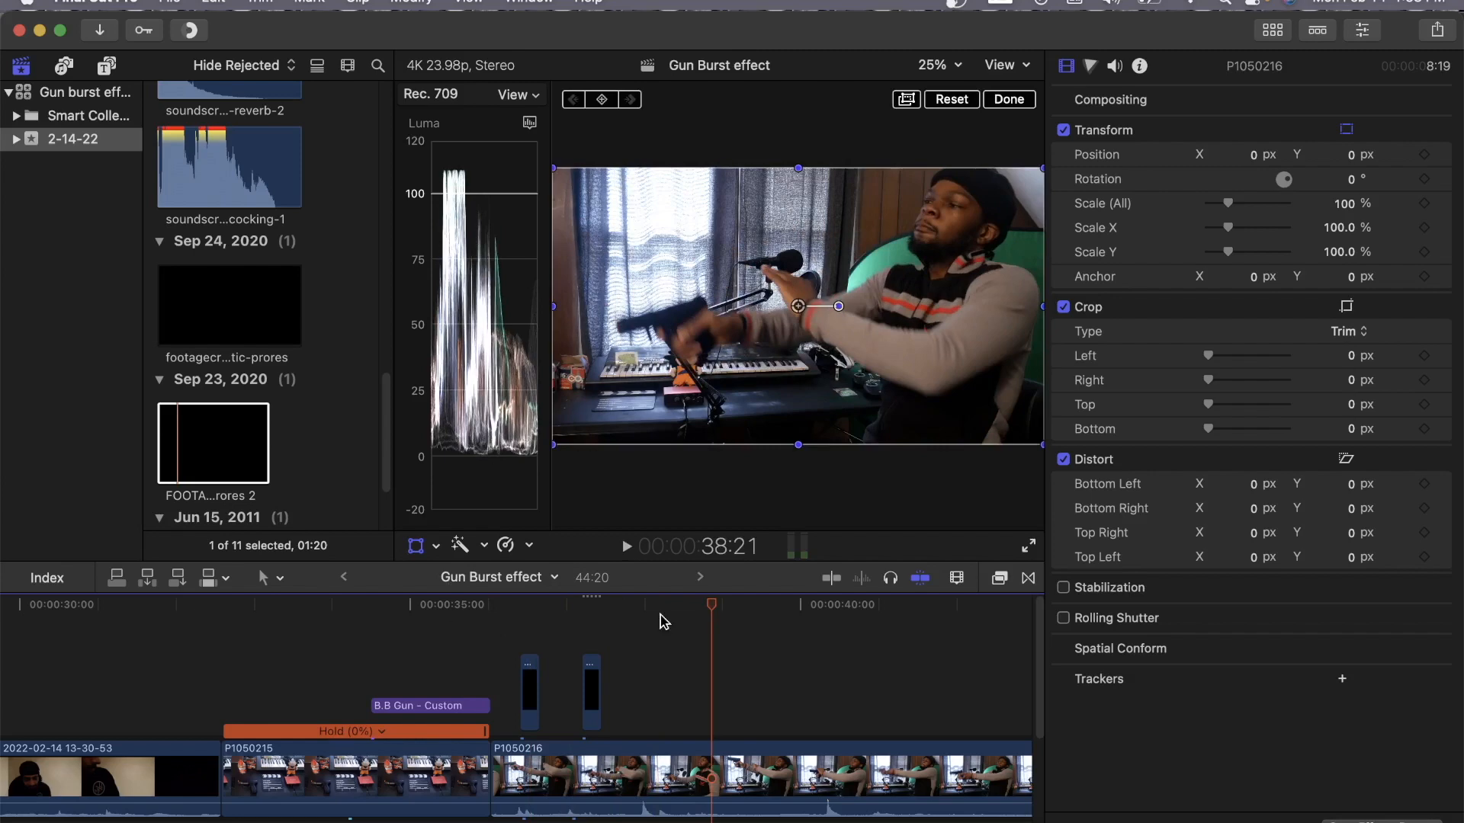
Play the footage after the second shot and set the playhead at the gun-cocking motion at 38:01.
left_click(608, 598)
key("space")
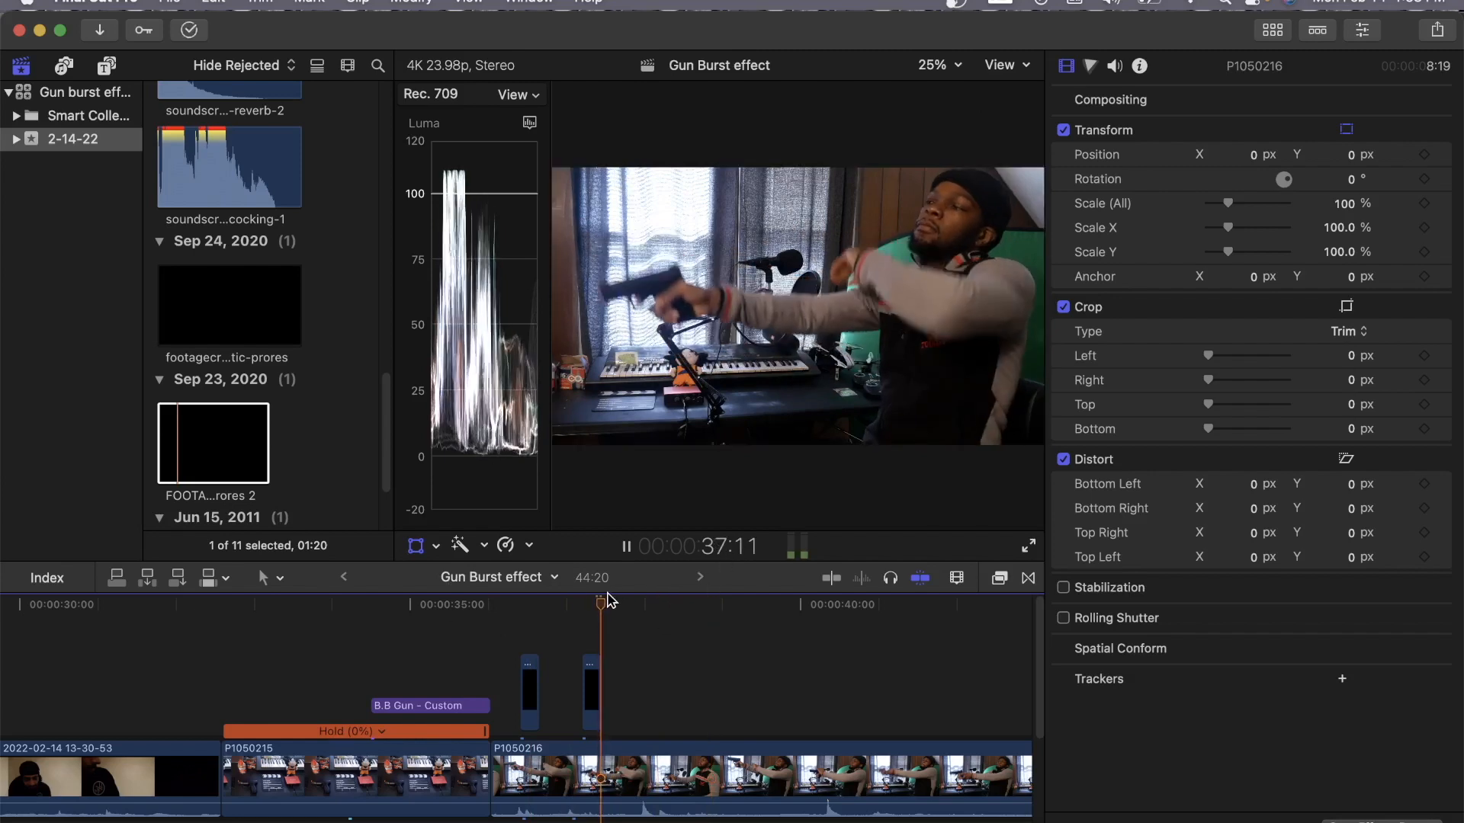
key("space")
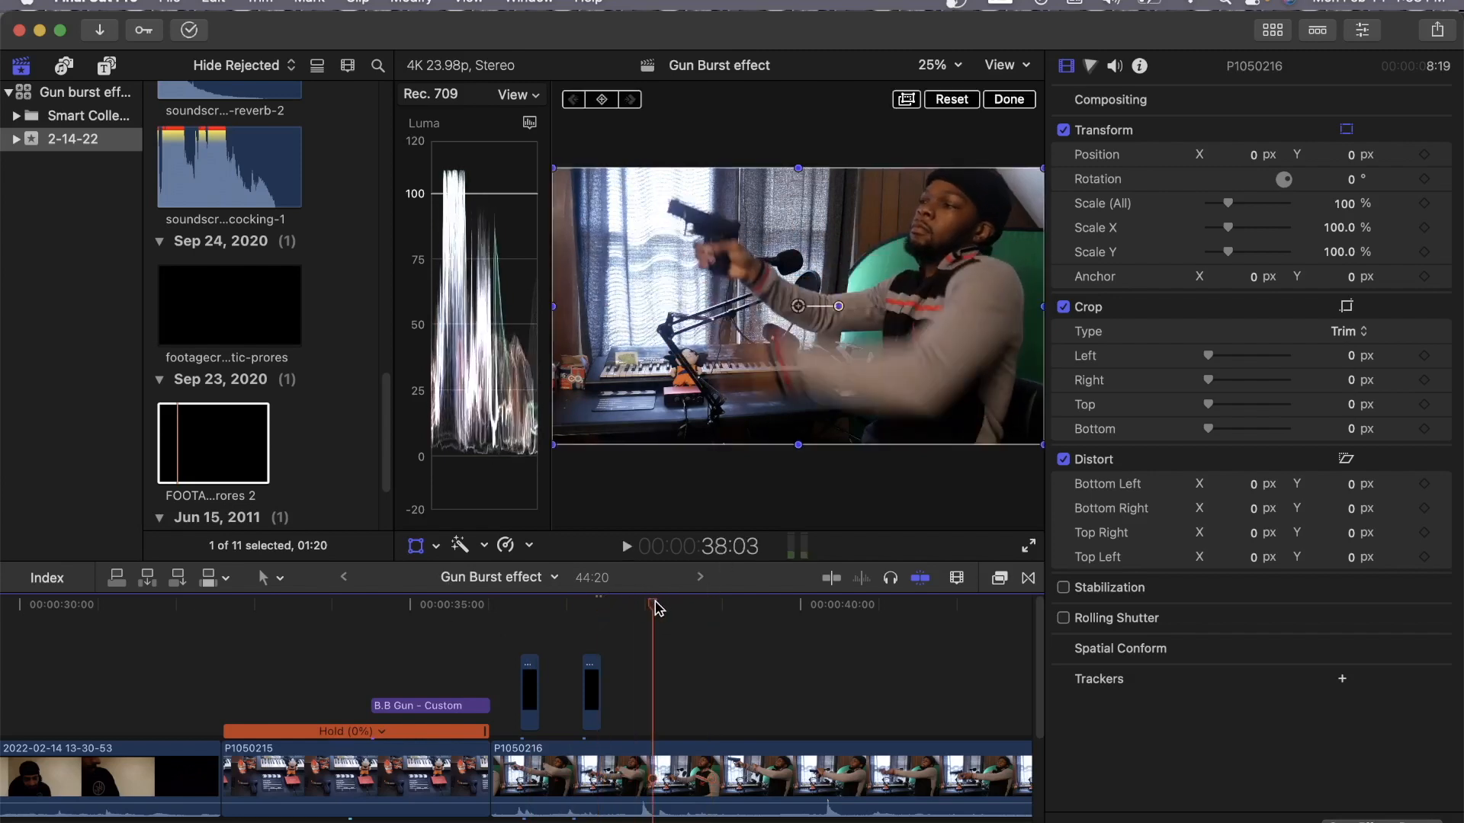
left_click_drag(656, 607, 649, 607)
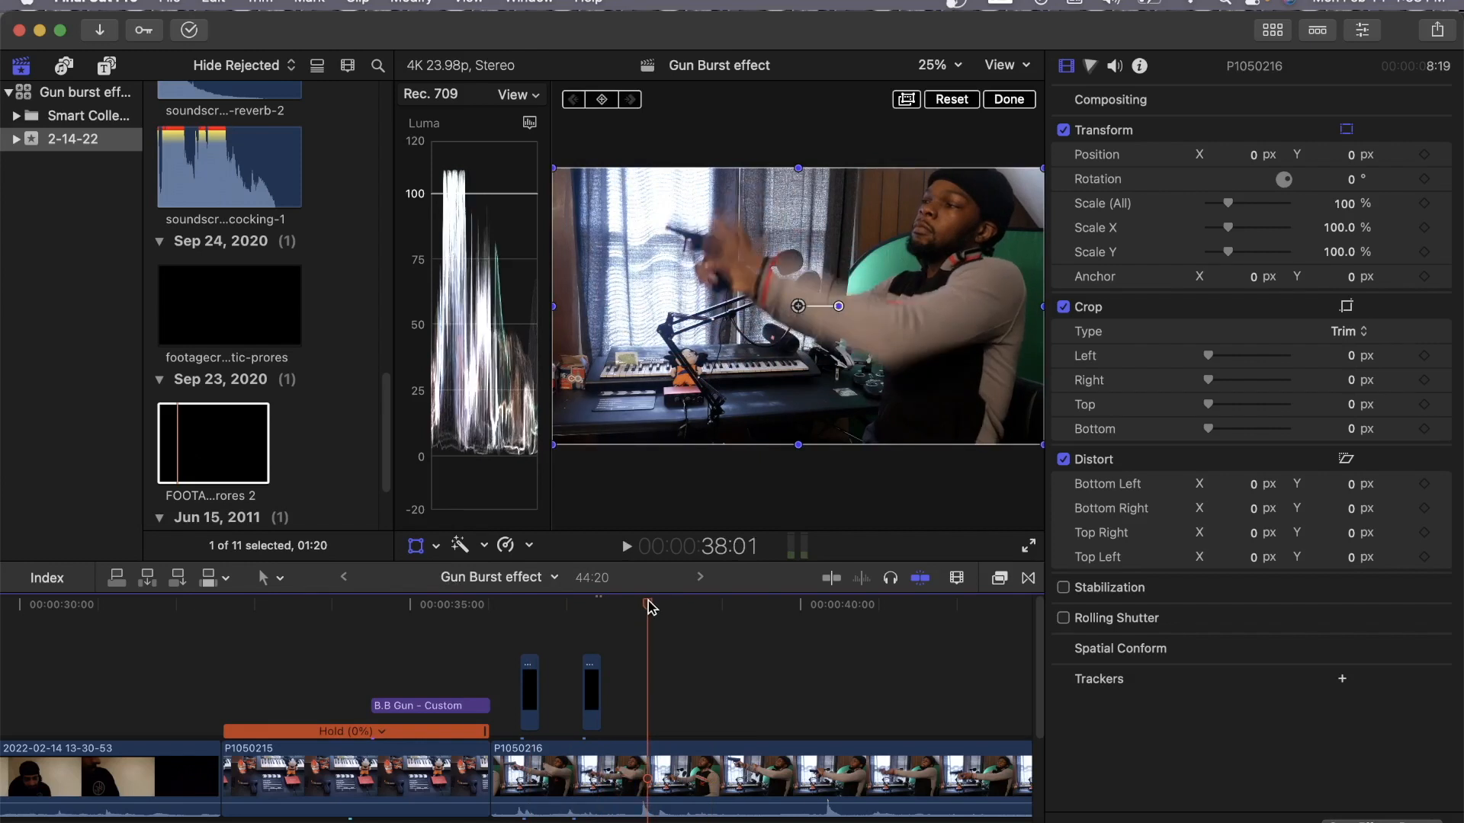
Find the soundscrate-gun-cocking-1 sound among the event clips, add it to the P1050216 clip at the playhead, and play back the cocking motion.
scroll(386, 414, "down", 4)
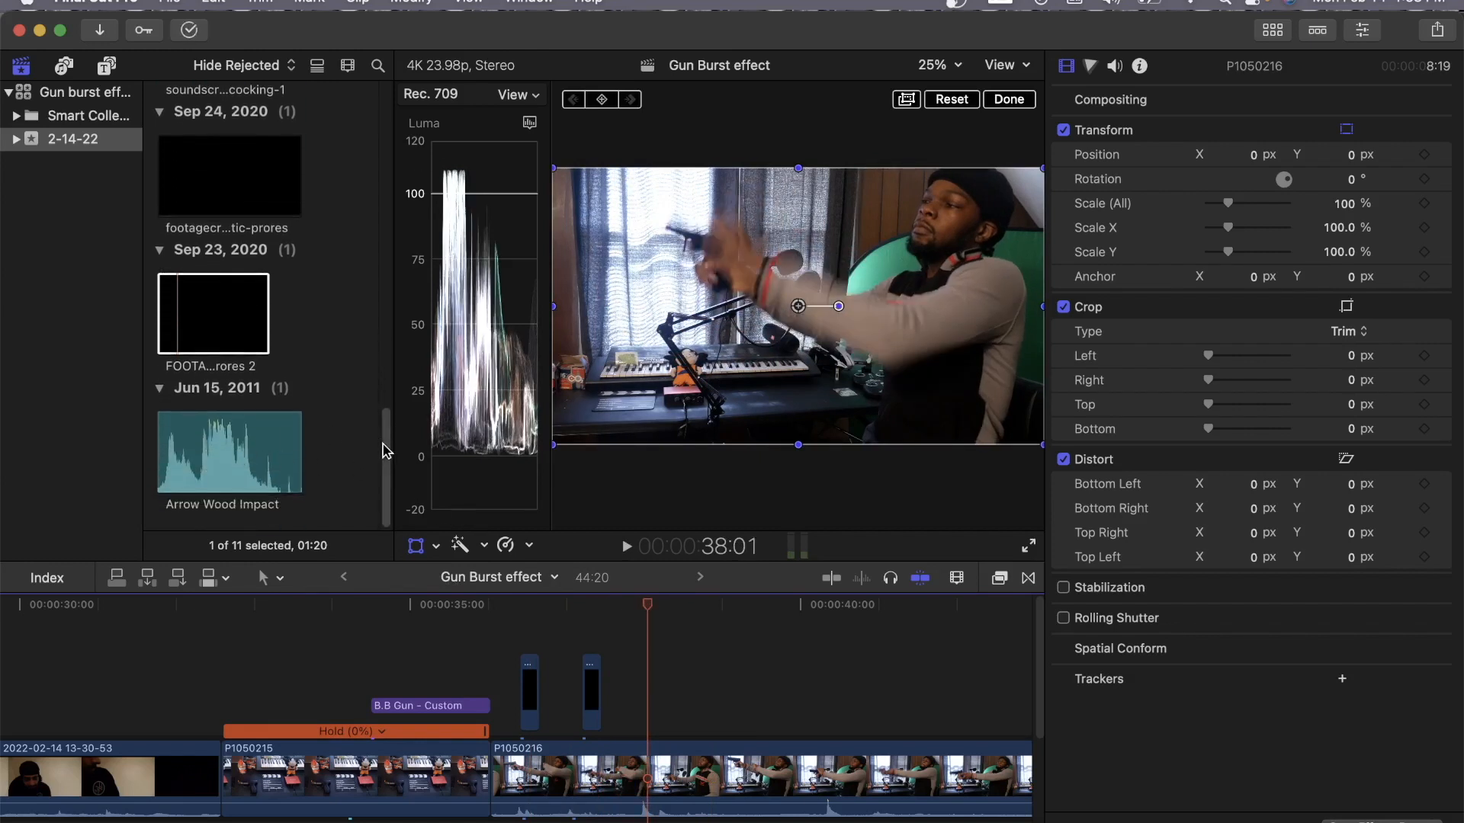
scroll(386, 450, "up", 8)
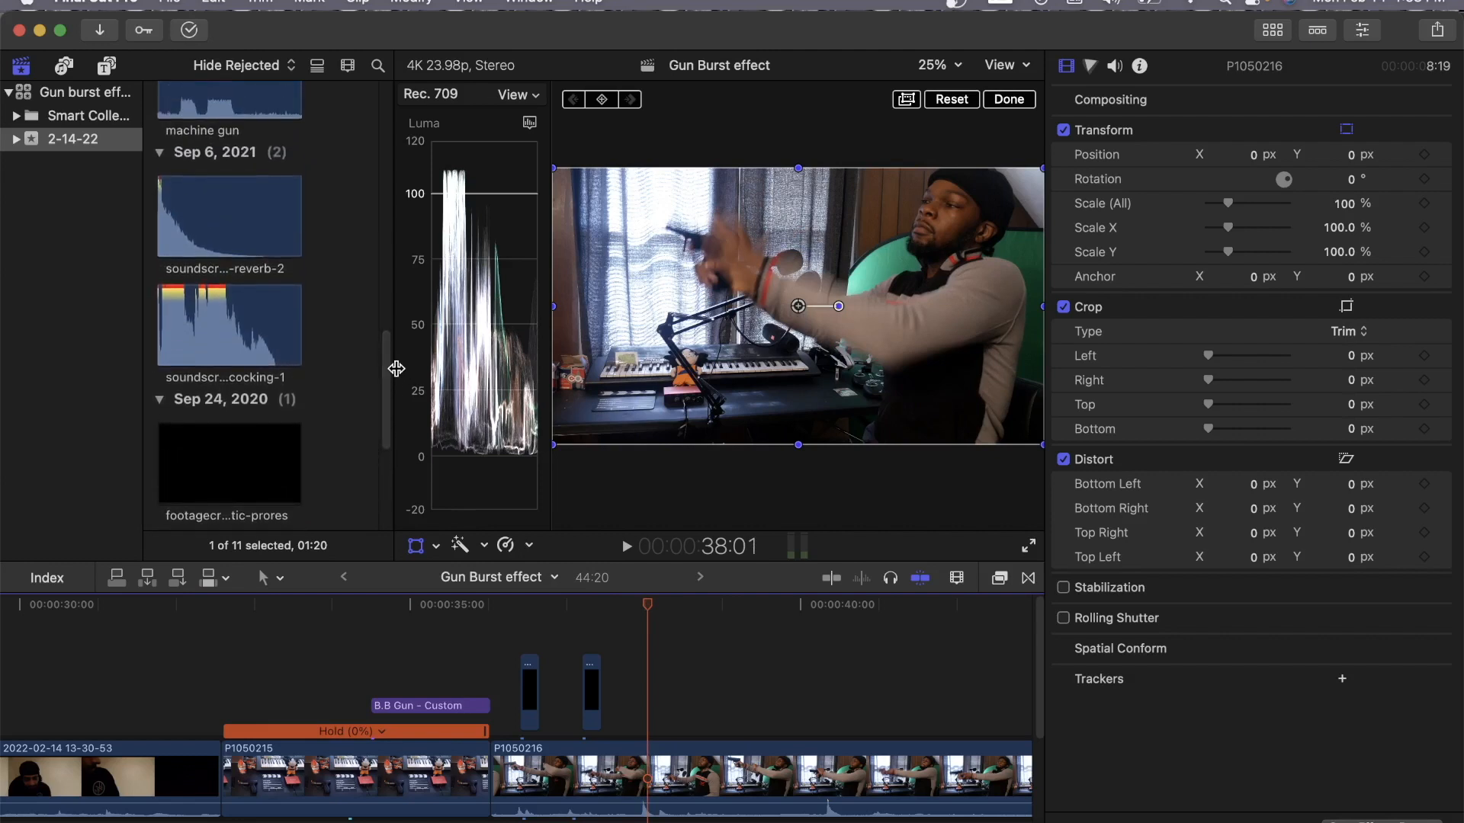
scroll(388, 343, "up", 7)
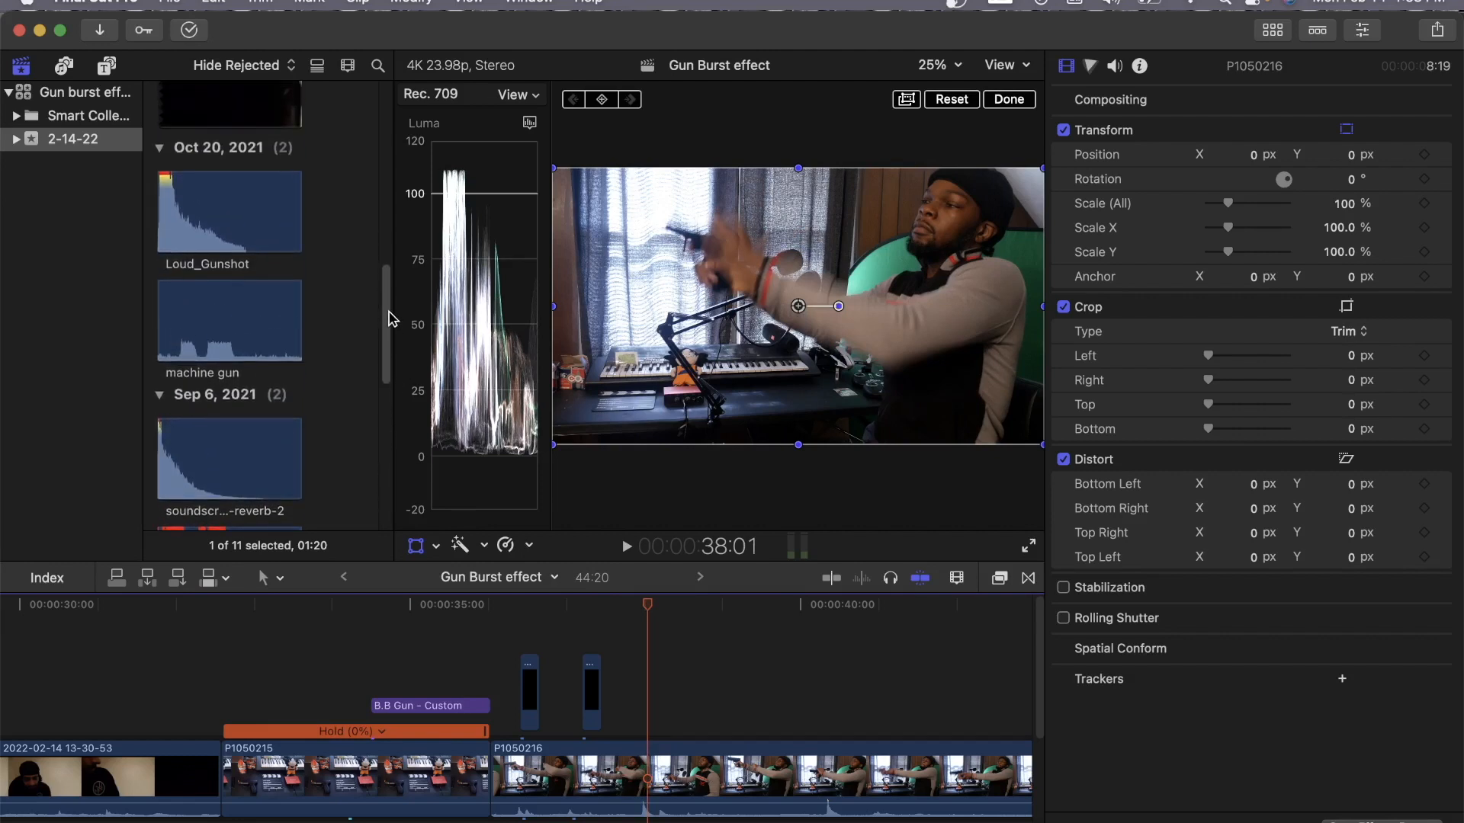
scroll(383, 328, "up", 9)
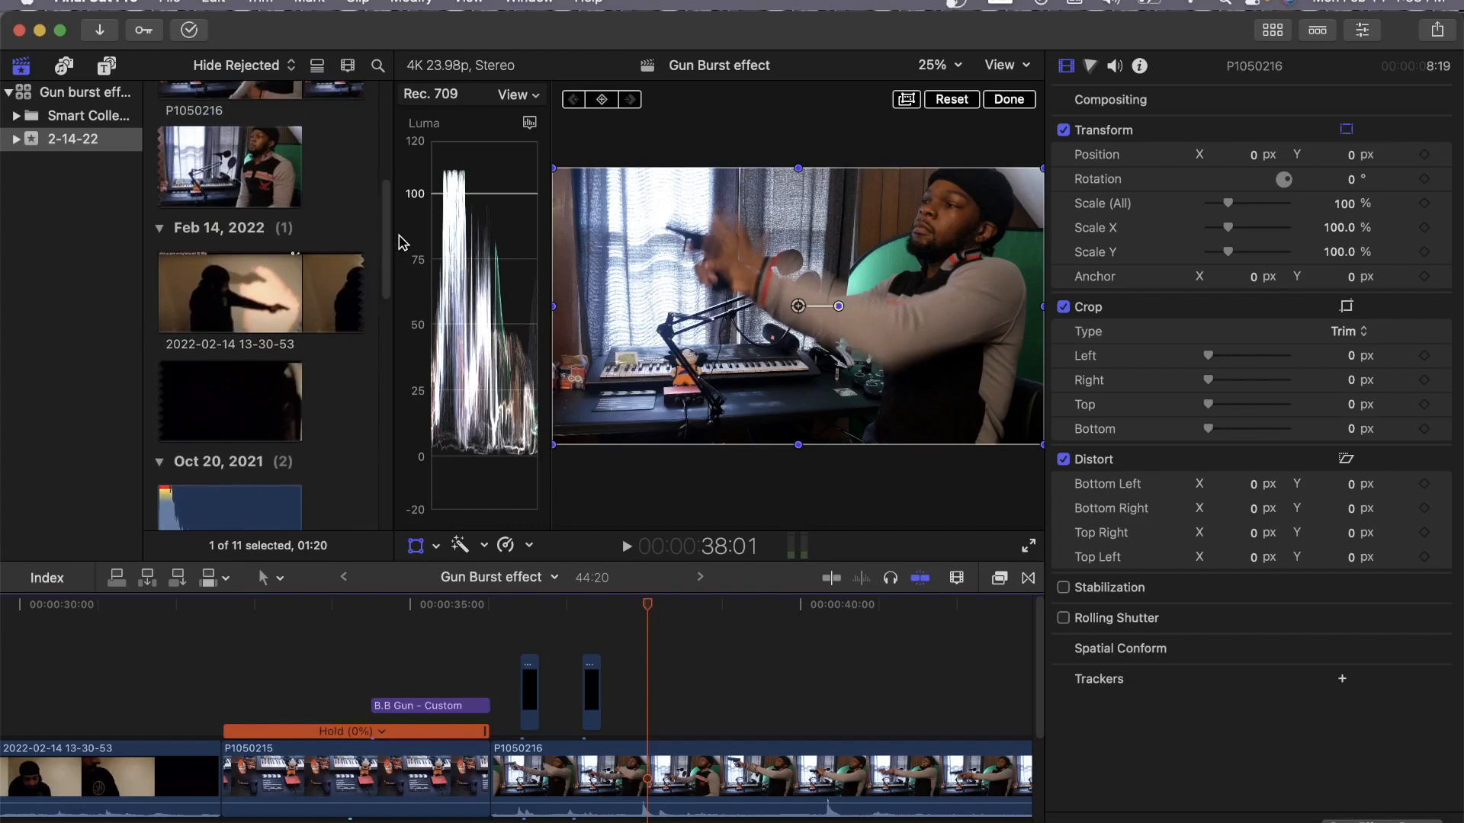
left_click_drag(389, 229, 342, 272)
scroll(328, 320, "down", 9)
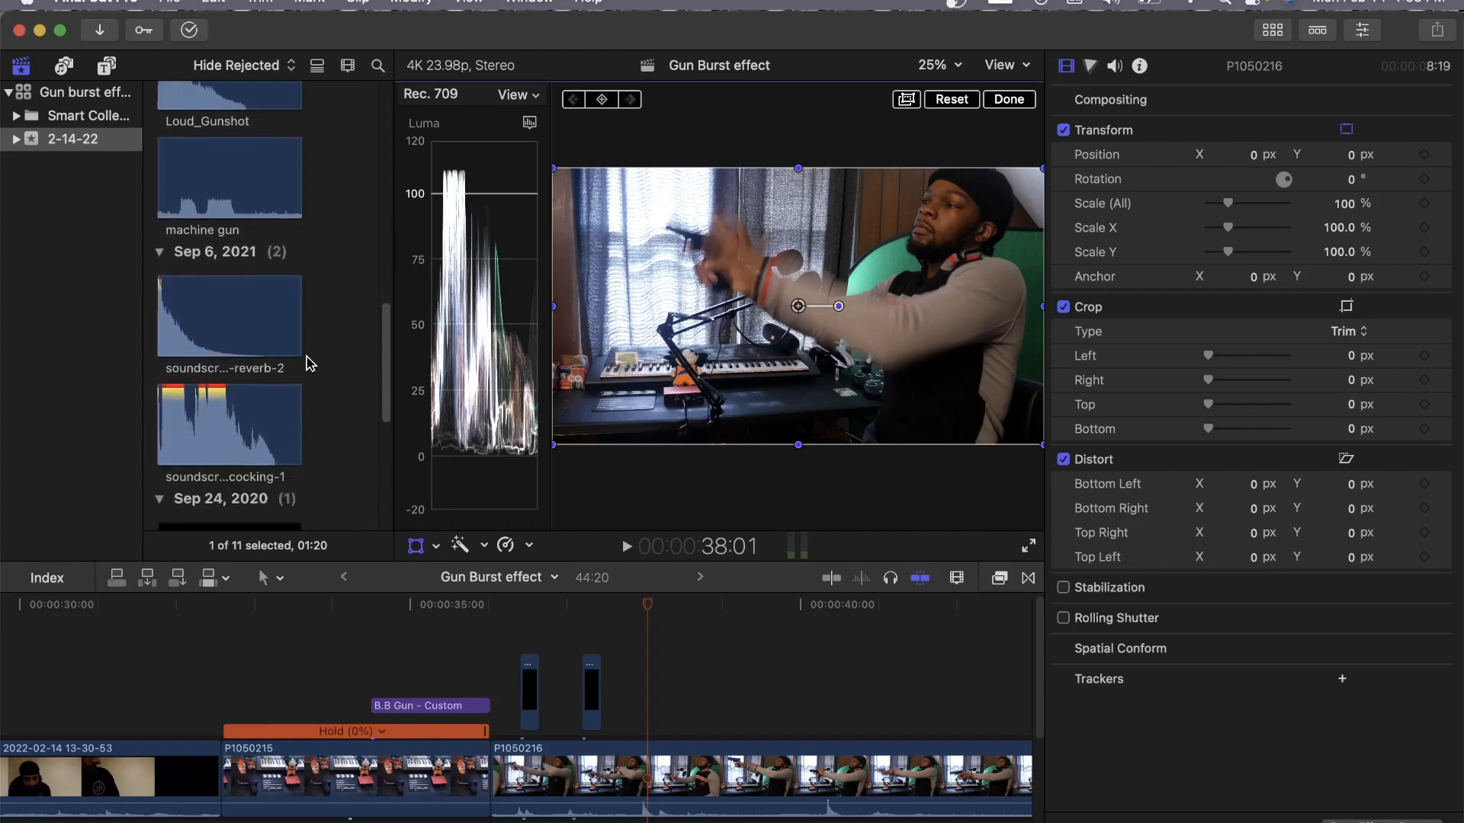
left_click(164, 339)
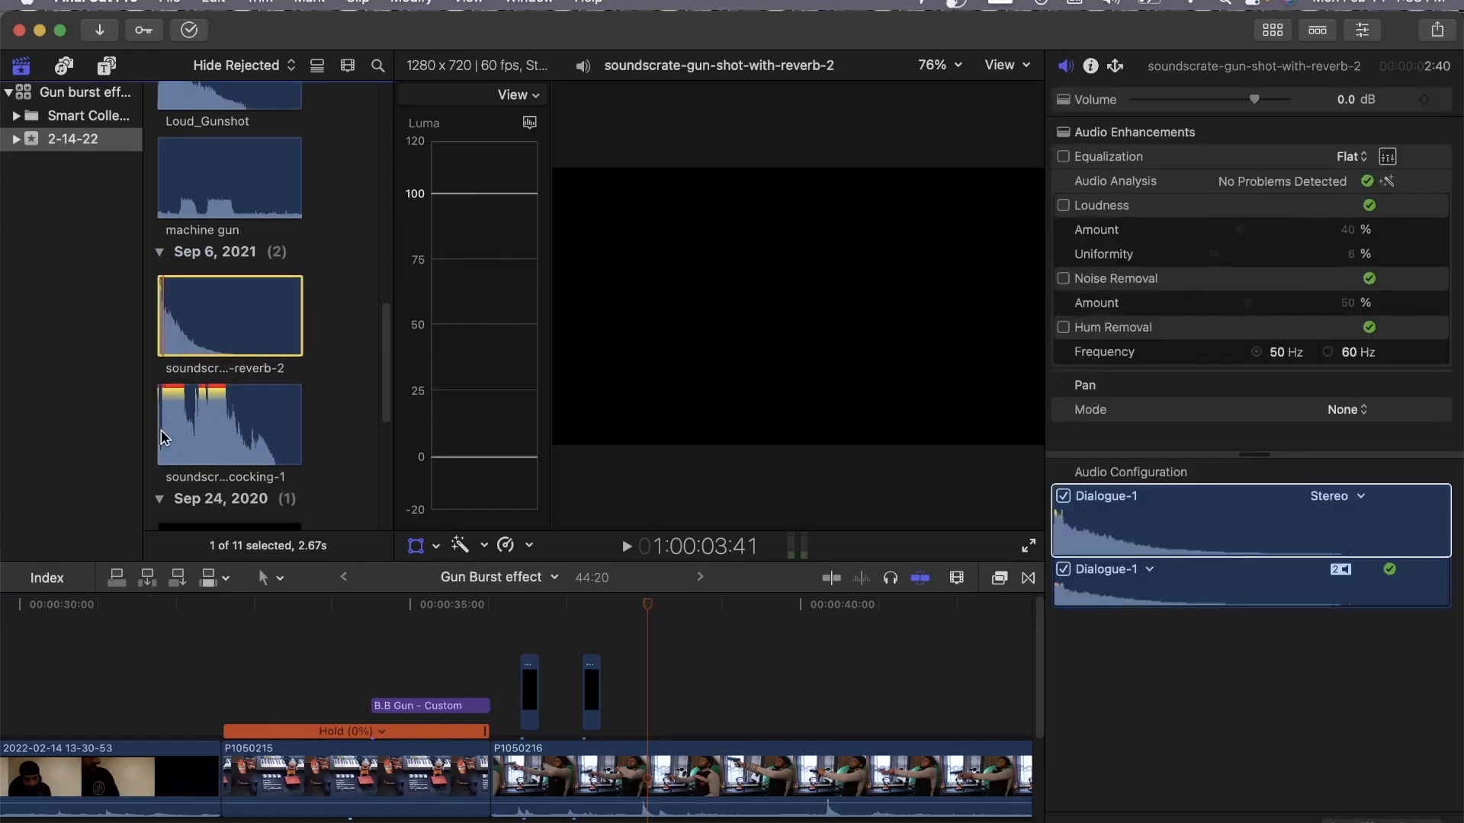
left_click_drag(164, 437, 648, 687)
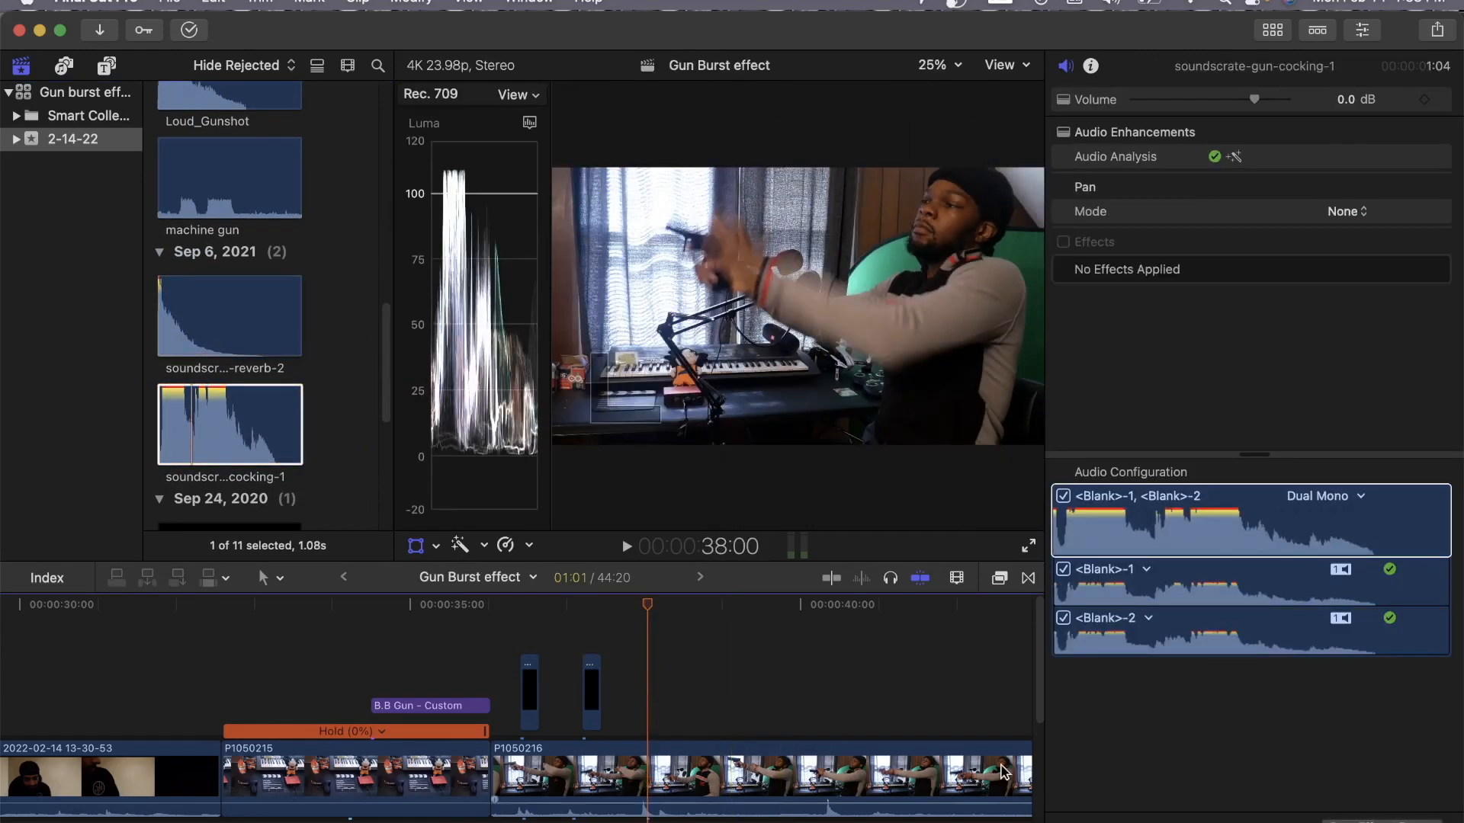
scroll(674, 624, "down", 2)
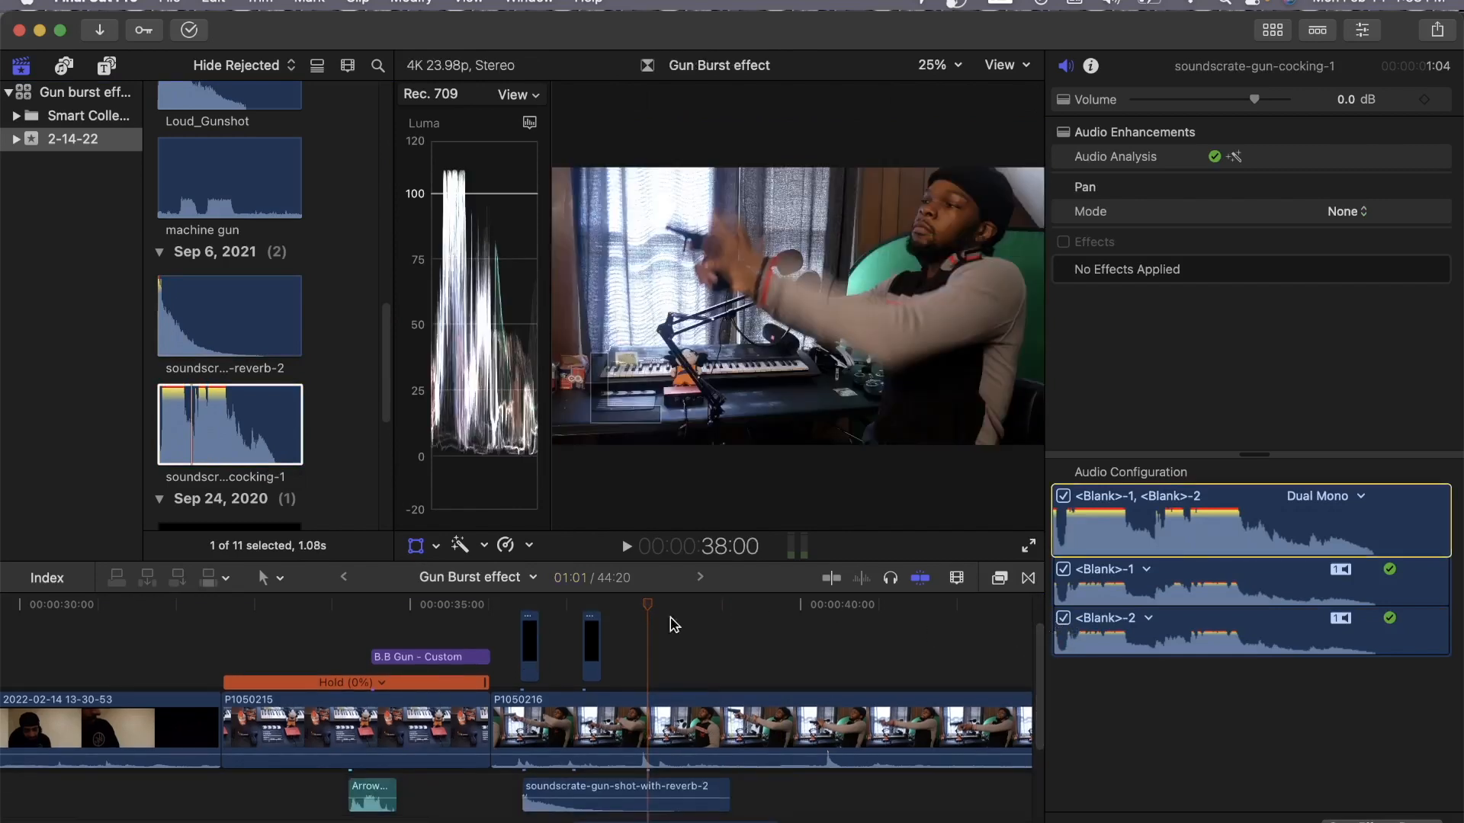
left_click(617, 607)
key("space")
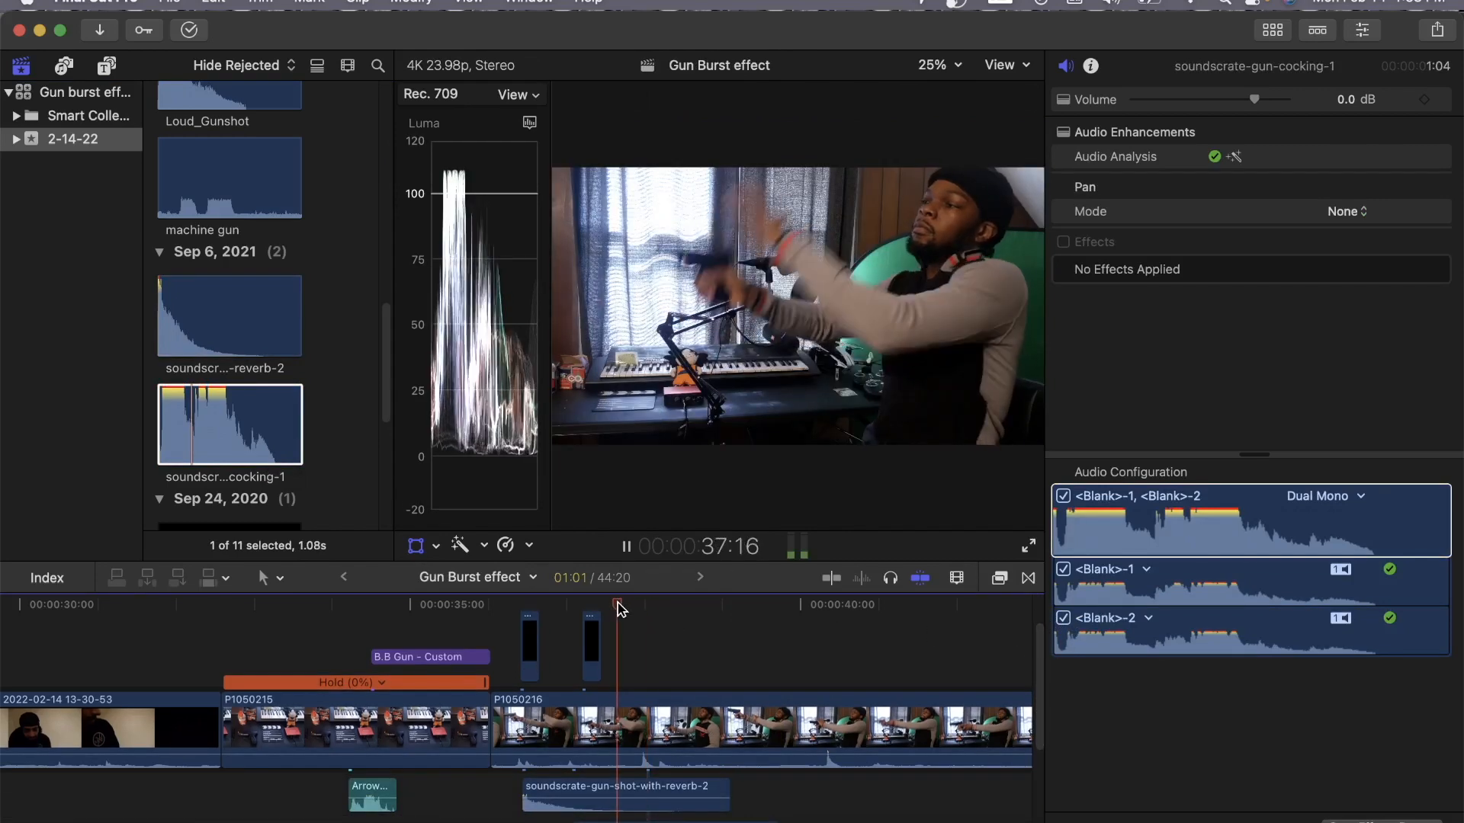
key("space")
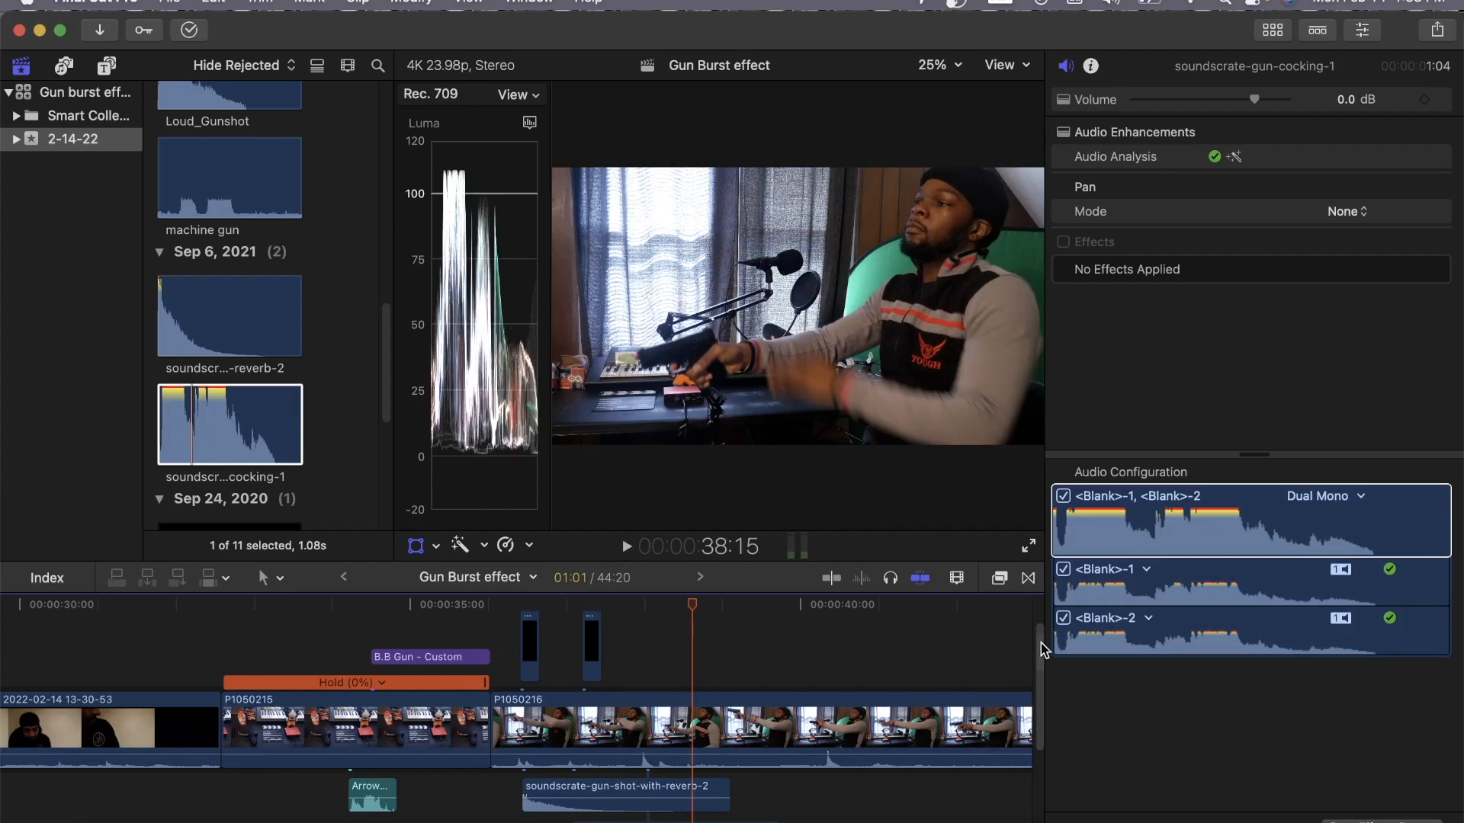
Trim the end of the gun-cocking sound back to the playhead at 38:15 and play the footage on to 39:20.
scroll(1043, 651, "down", 4)
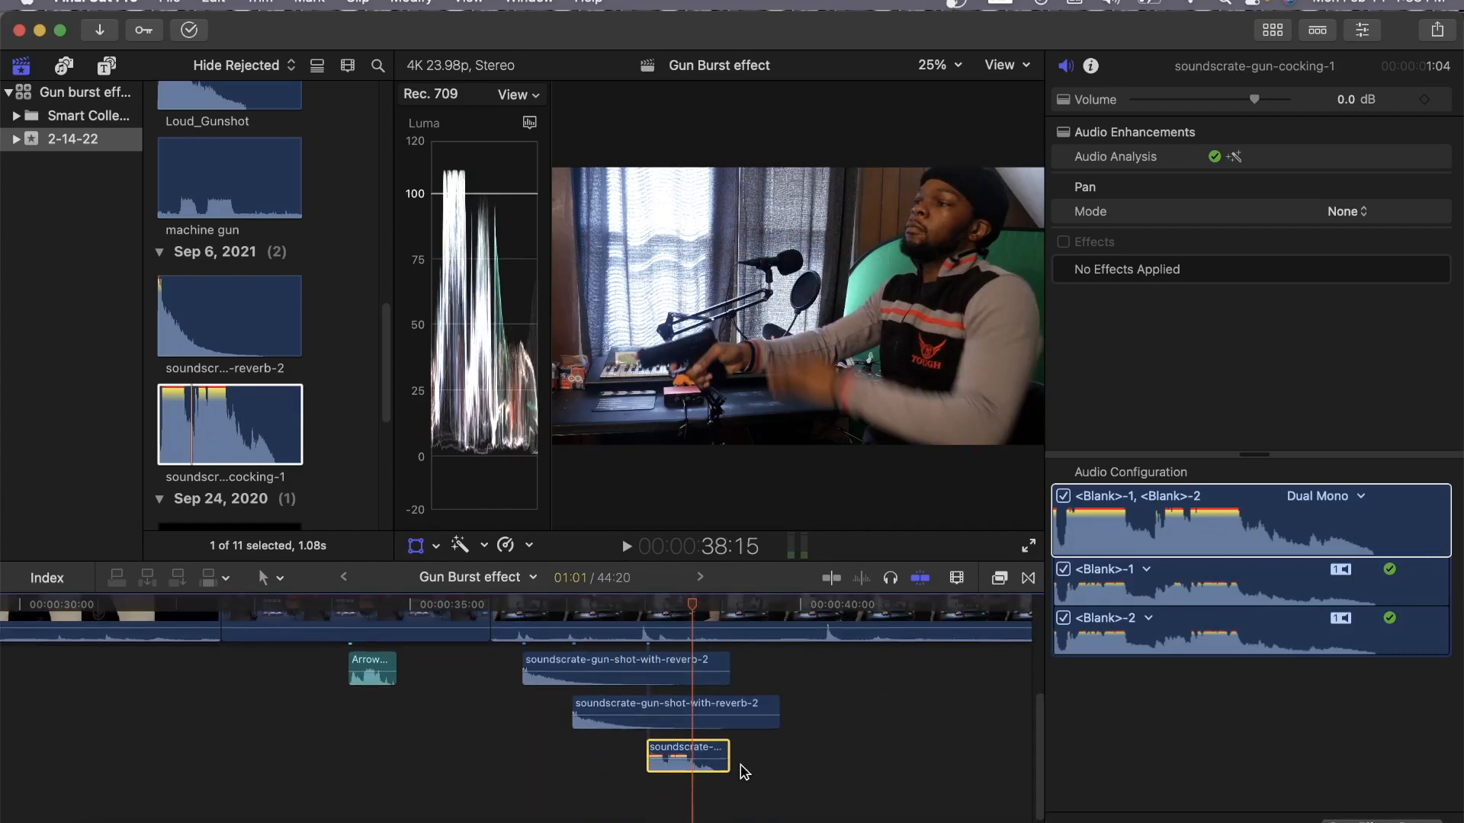
left_click_drag(730, 755, 690, 757)
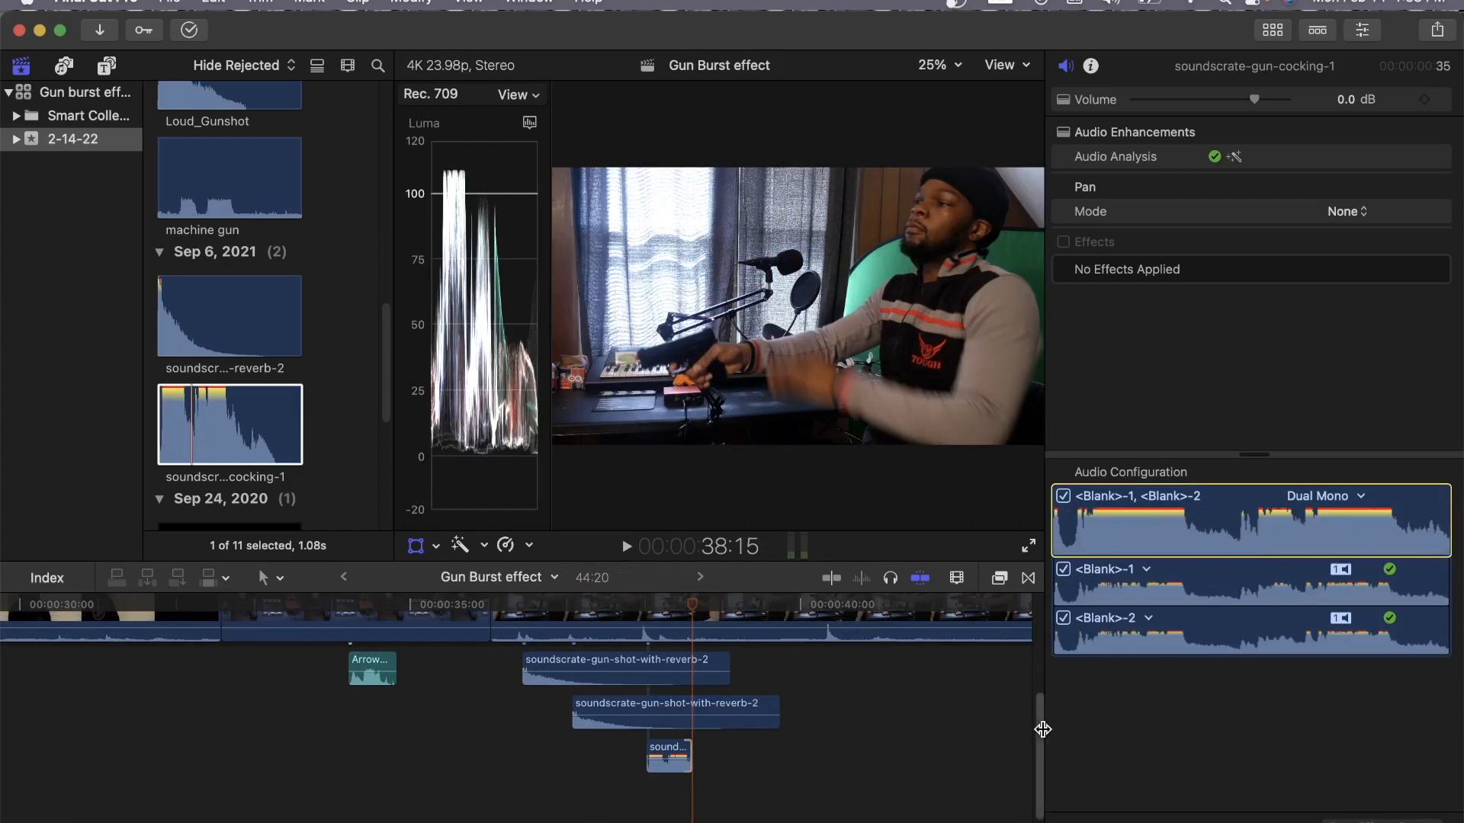
left_click_drag(1042, 730, 1044, 641)
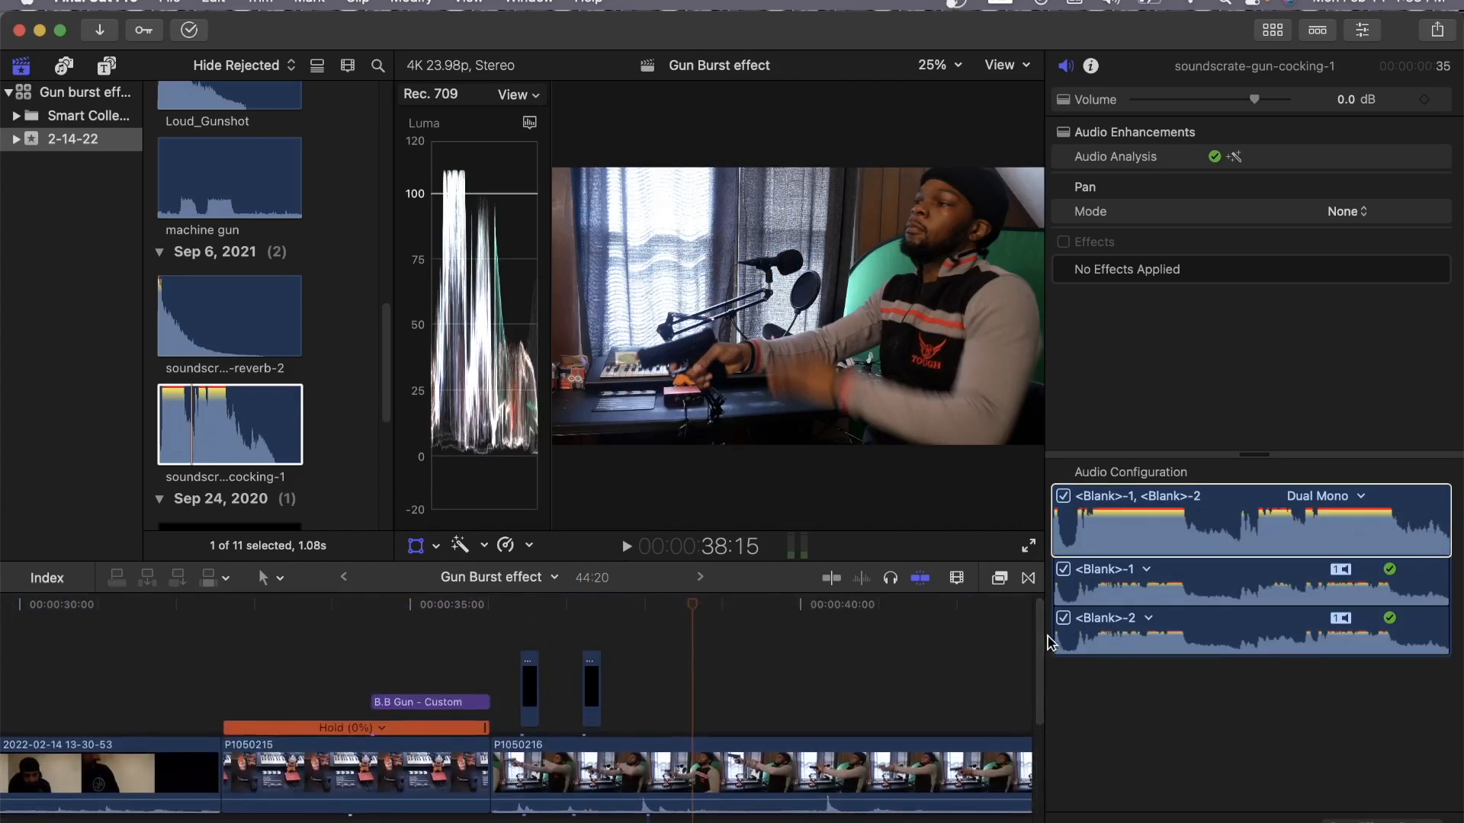
left_click(665, 604)
key("space")
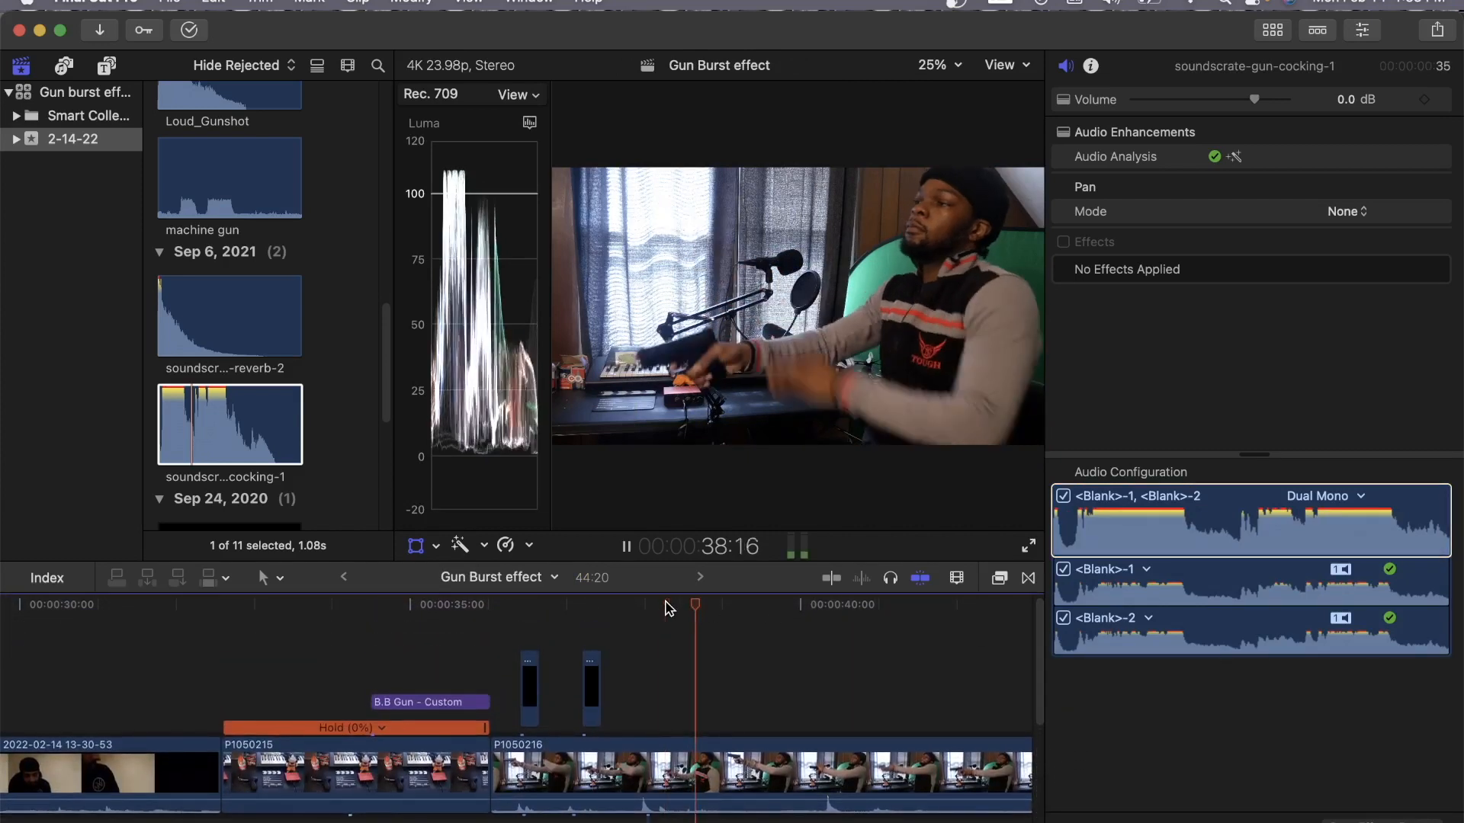
key("space")
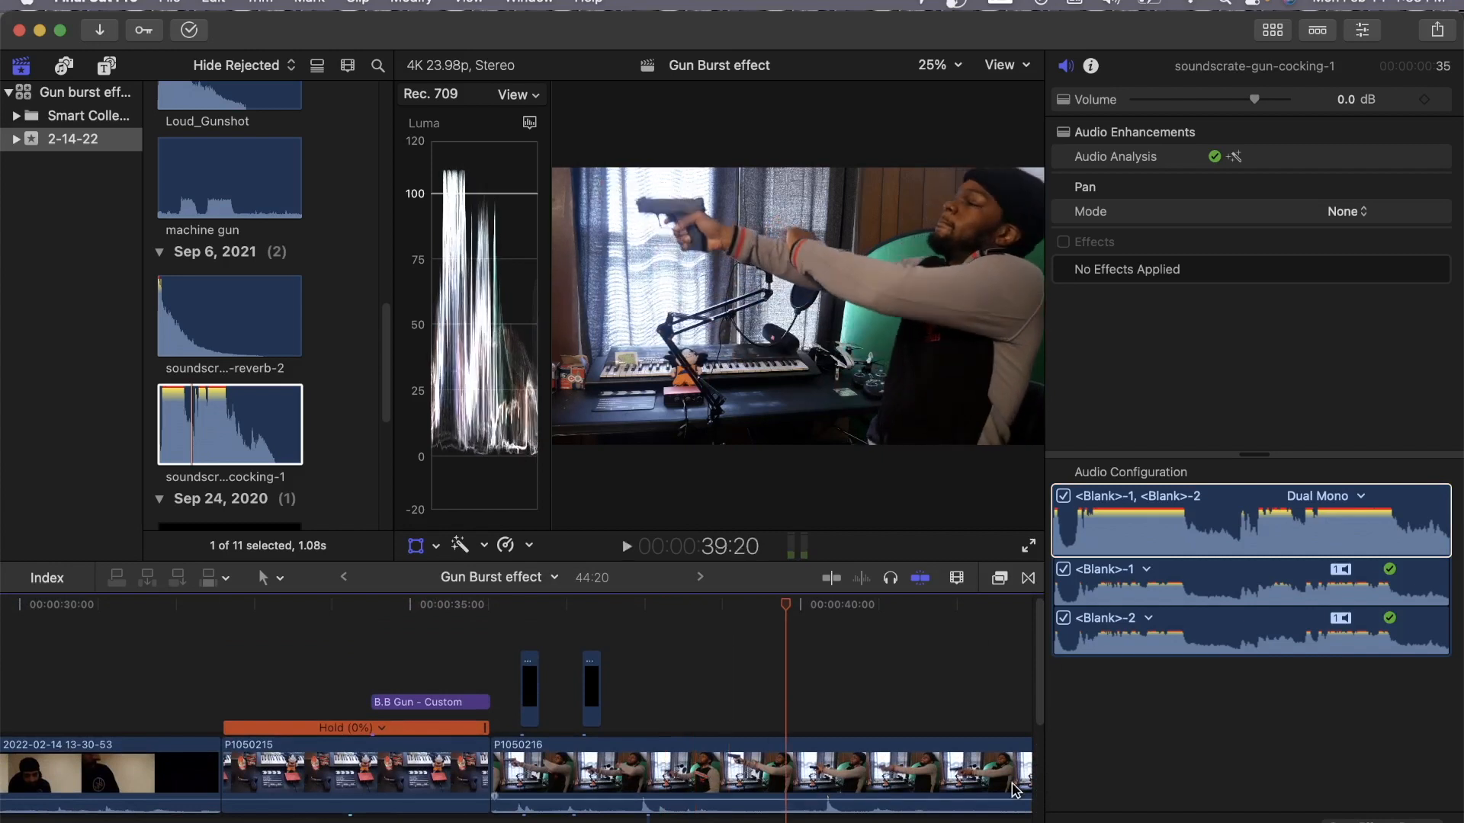
Set the playhead at 39:02 and connect the footagecrate-muzzleflash-6starfrontautomatic-prores clip above P1050216 at that point.
left_click_drag(1038, 619, 1035, 680)
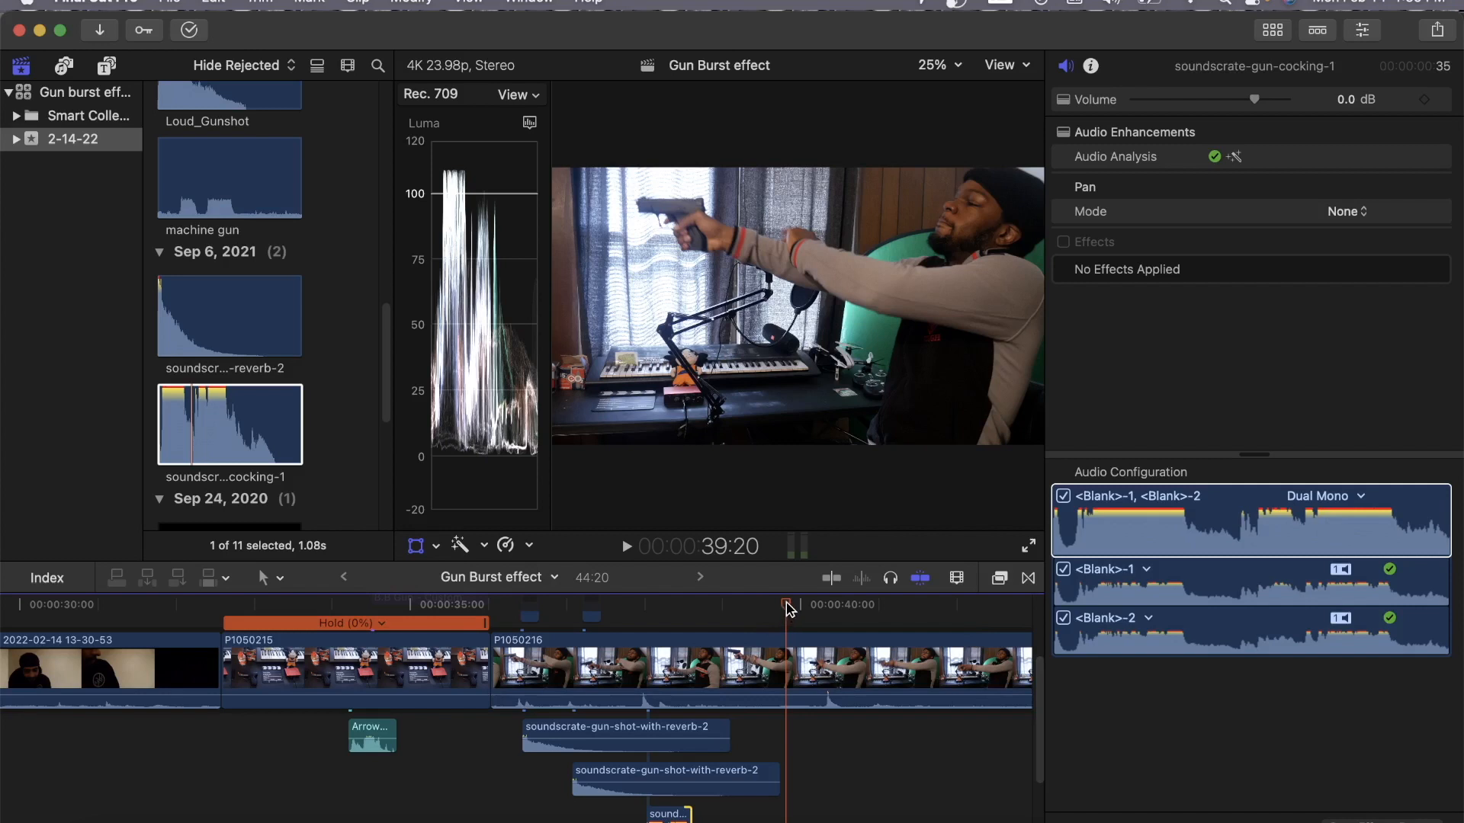
left_click_drag(789, 607, 734, 607)
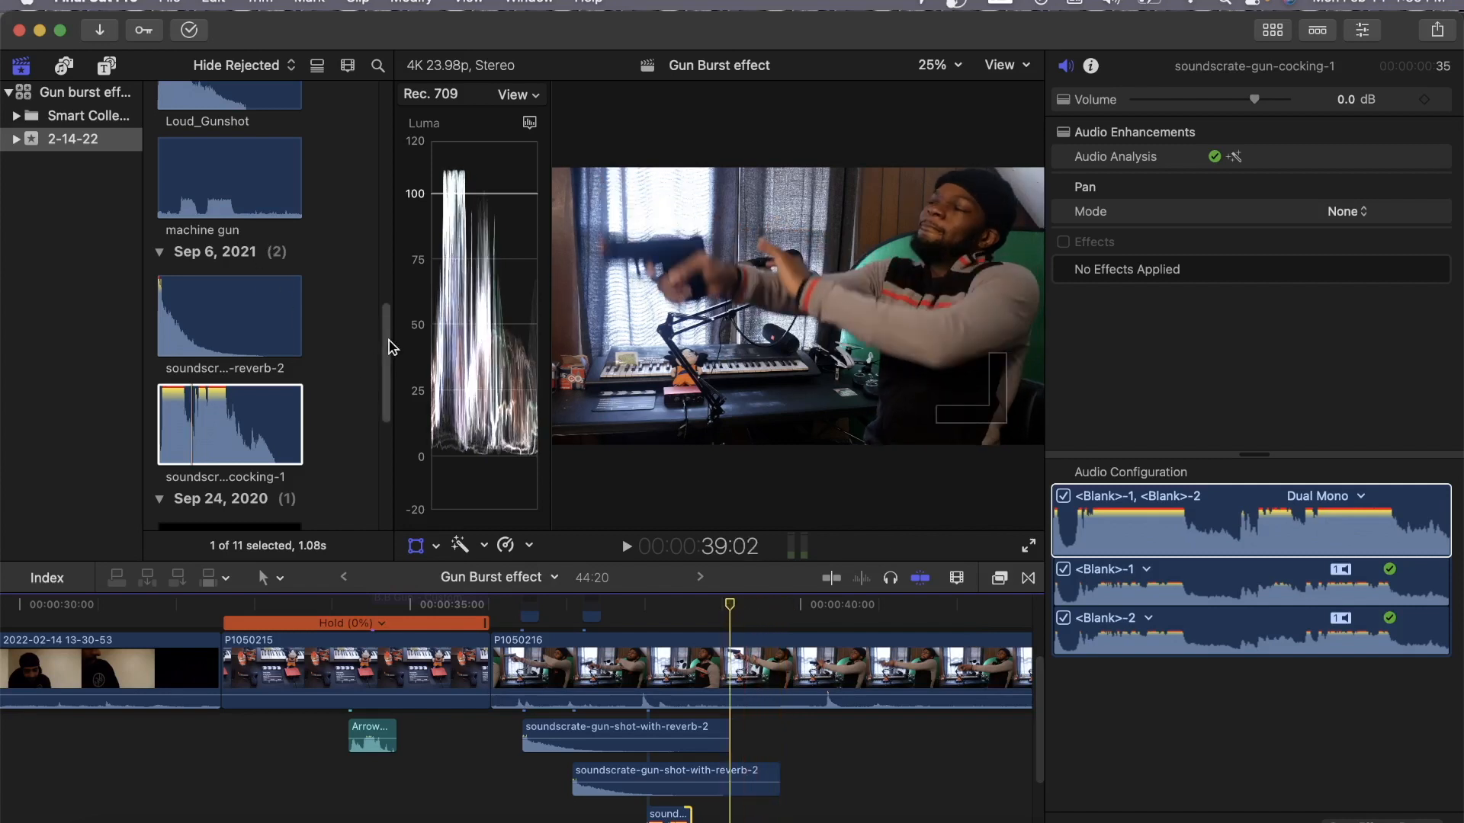
left_click_drag(388, 347, 376, 412)
left_click(211, 358)
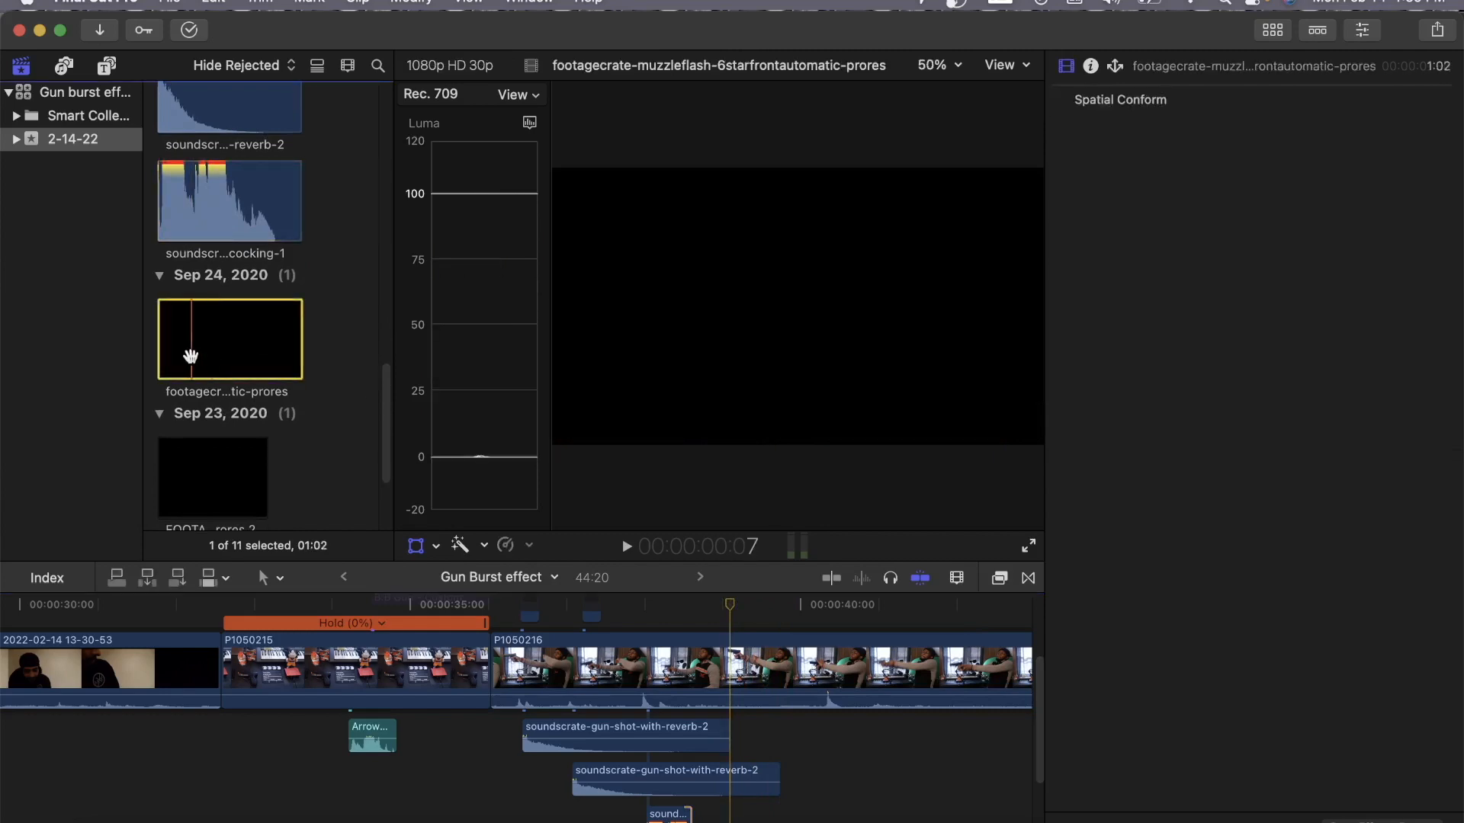
left_click_drag(199, 345, 730, 613)
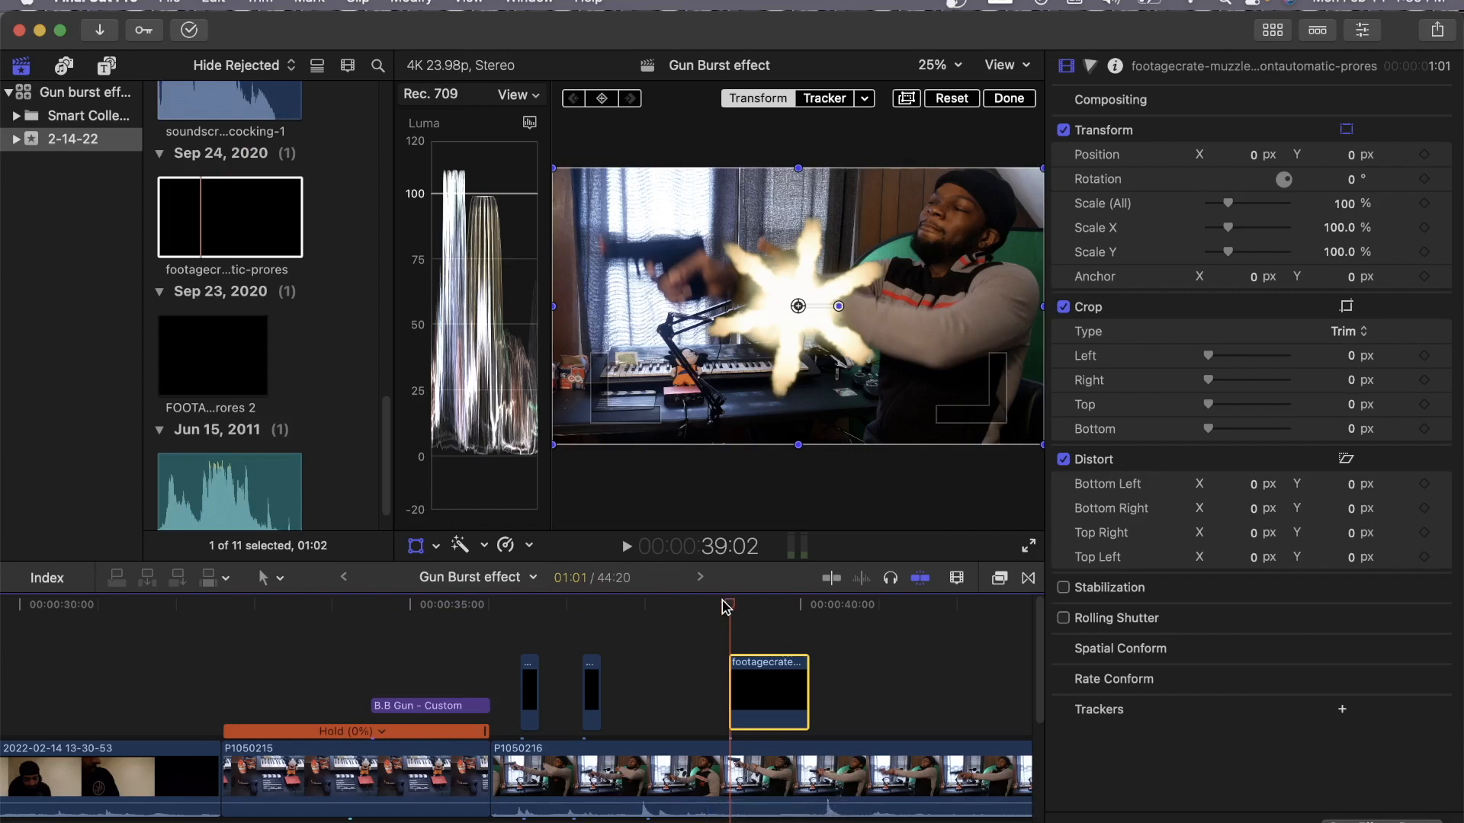
Scale the new muzzle flash to 35.12%, move it to the gun's muzzle at X -1490.1, Y 460.3 px, and play it back.
key("space")
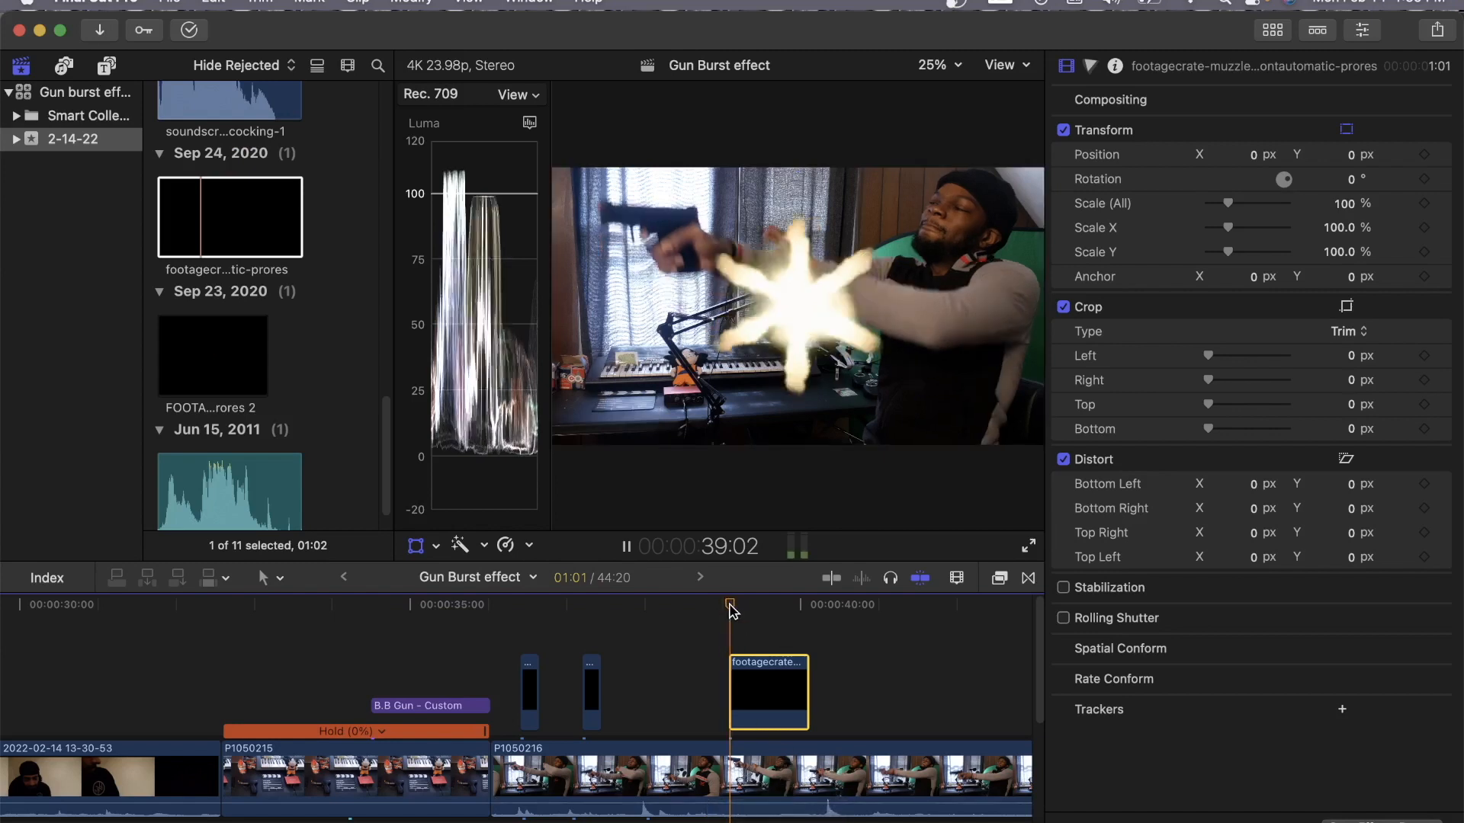
key("space")
left_click(729, 604)
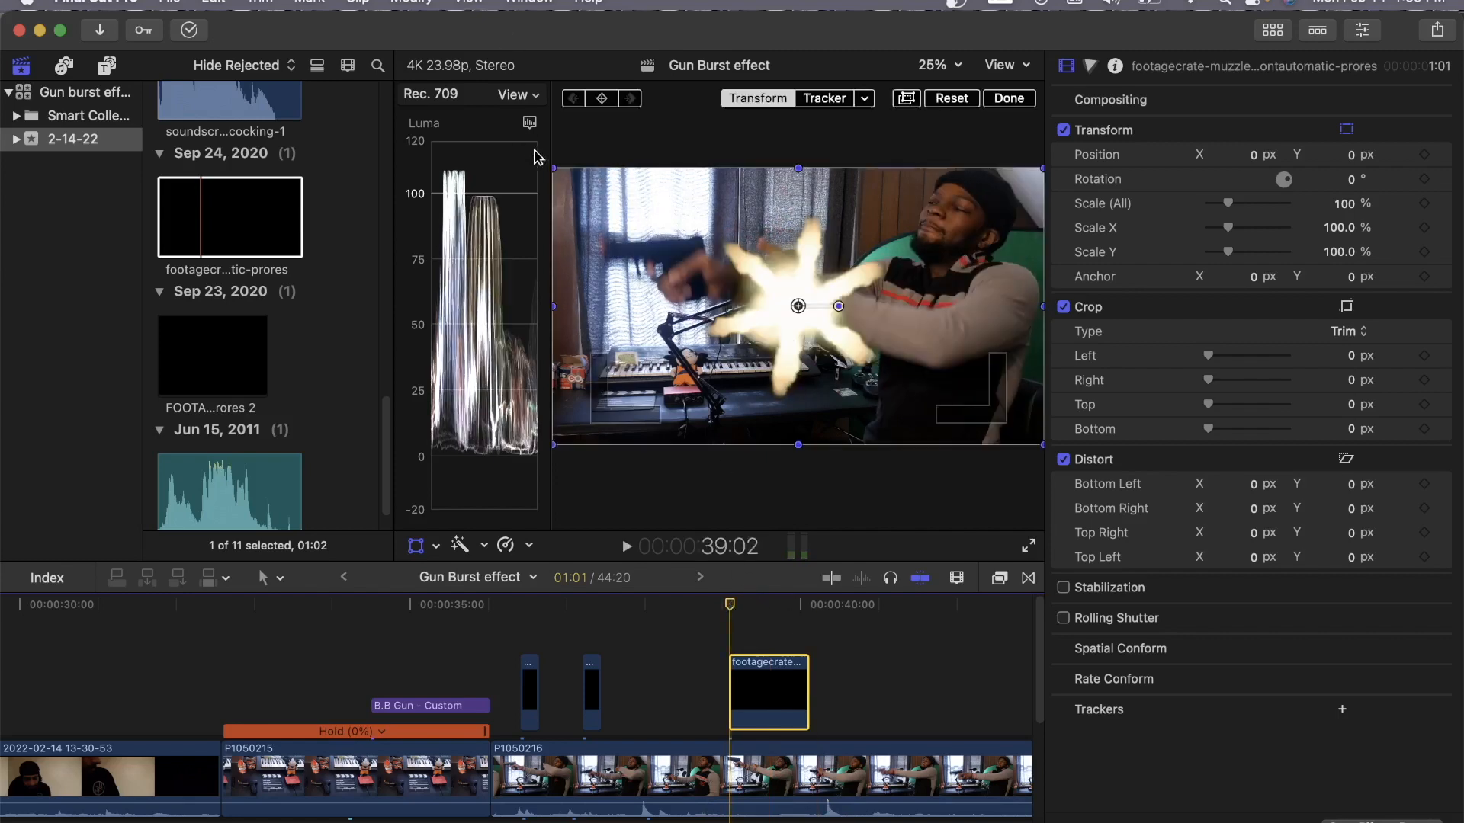
left_click_drag(551, 174, 765, 262)
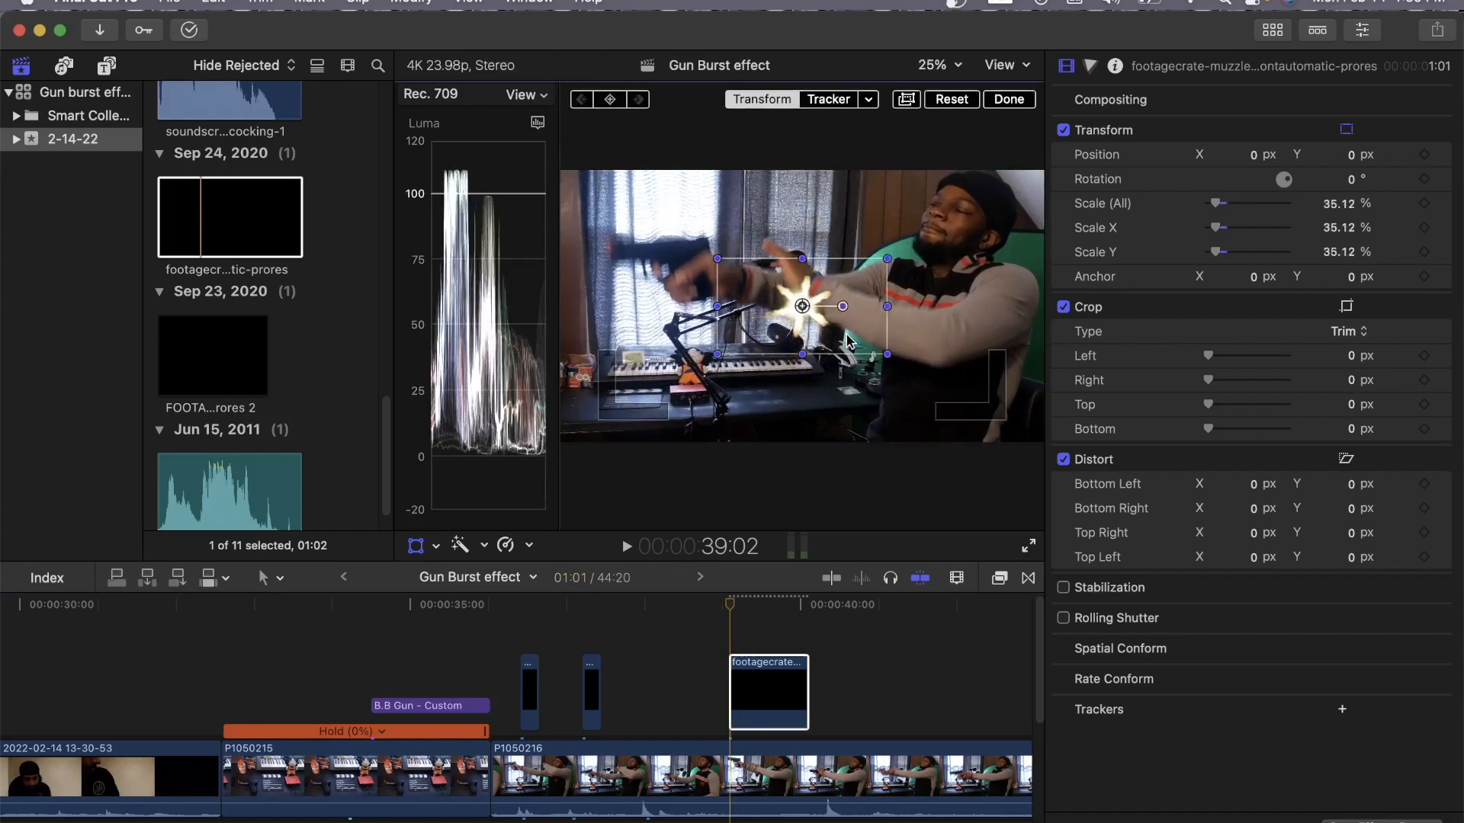
left_click_drag(846, 334, 658, 276)
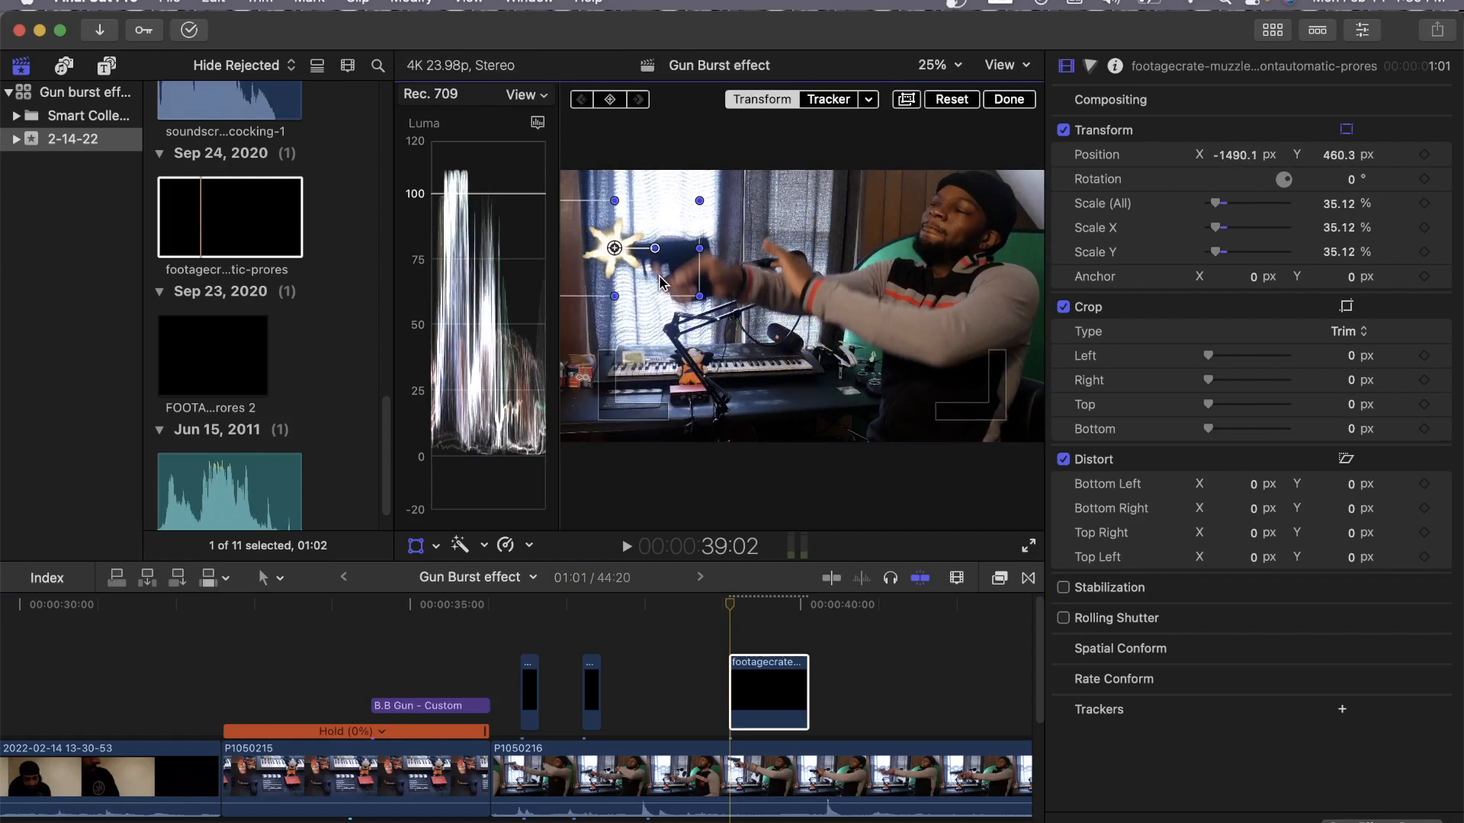
key("space")
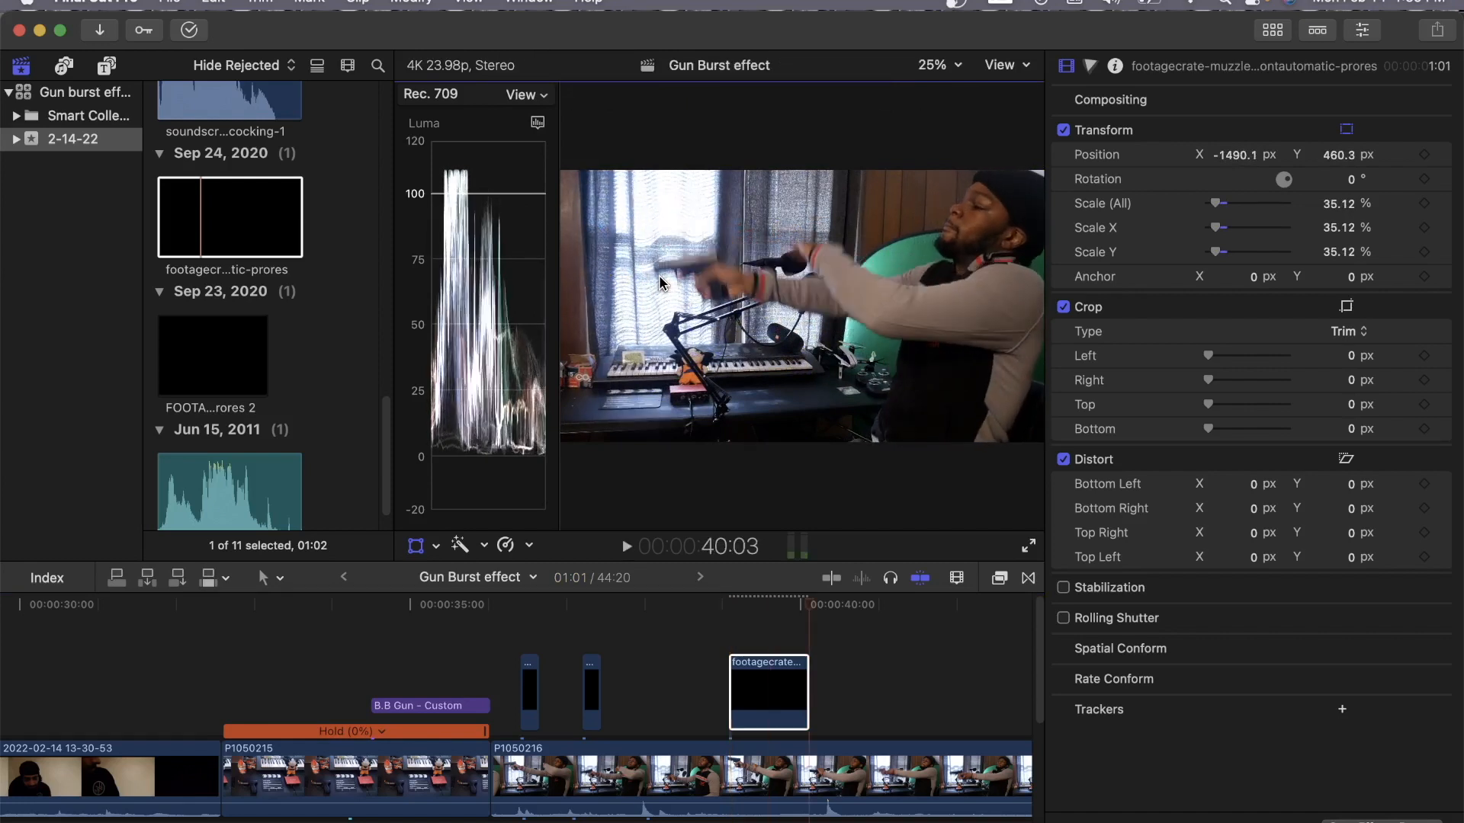
Add position and scale keyframes to the muzzle flash at 39:02.
left_click(728, 606)
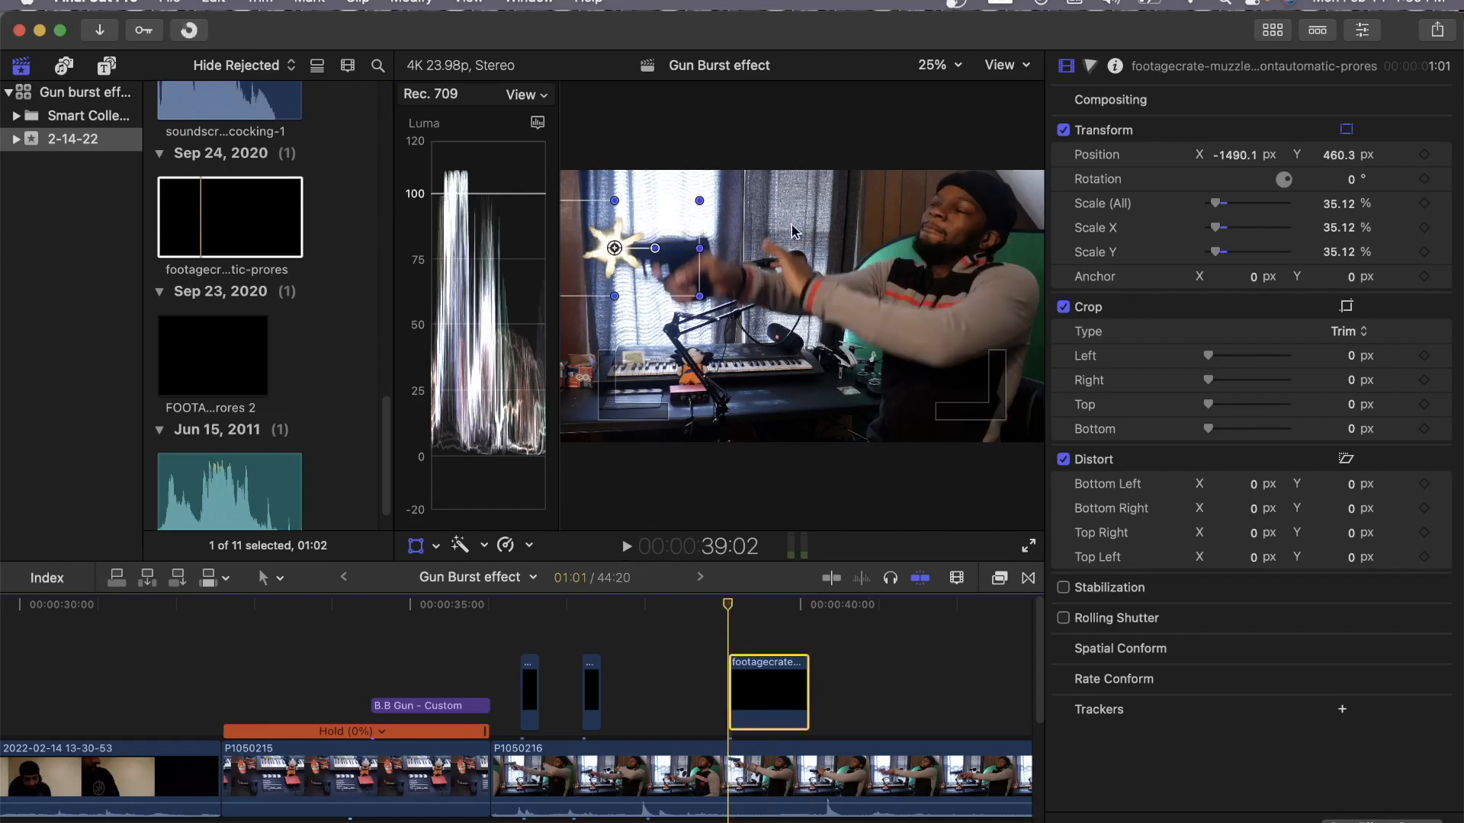
left_click(1424, 156)
left_click(1424, 202)
key("Right")
key("Right")
key("Right")
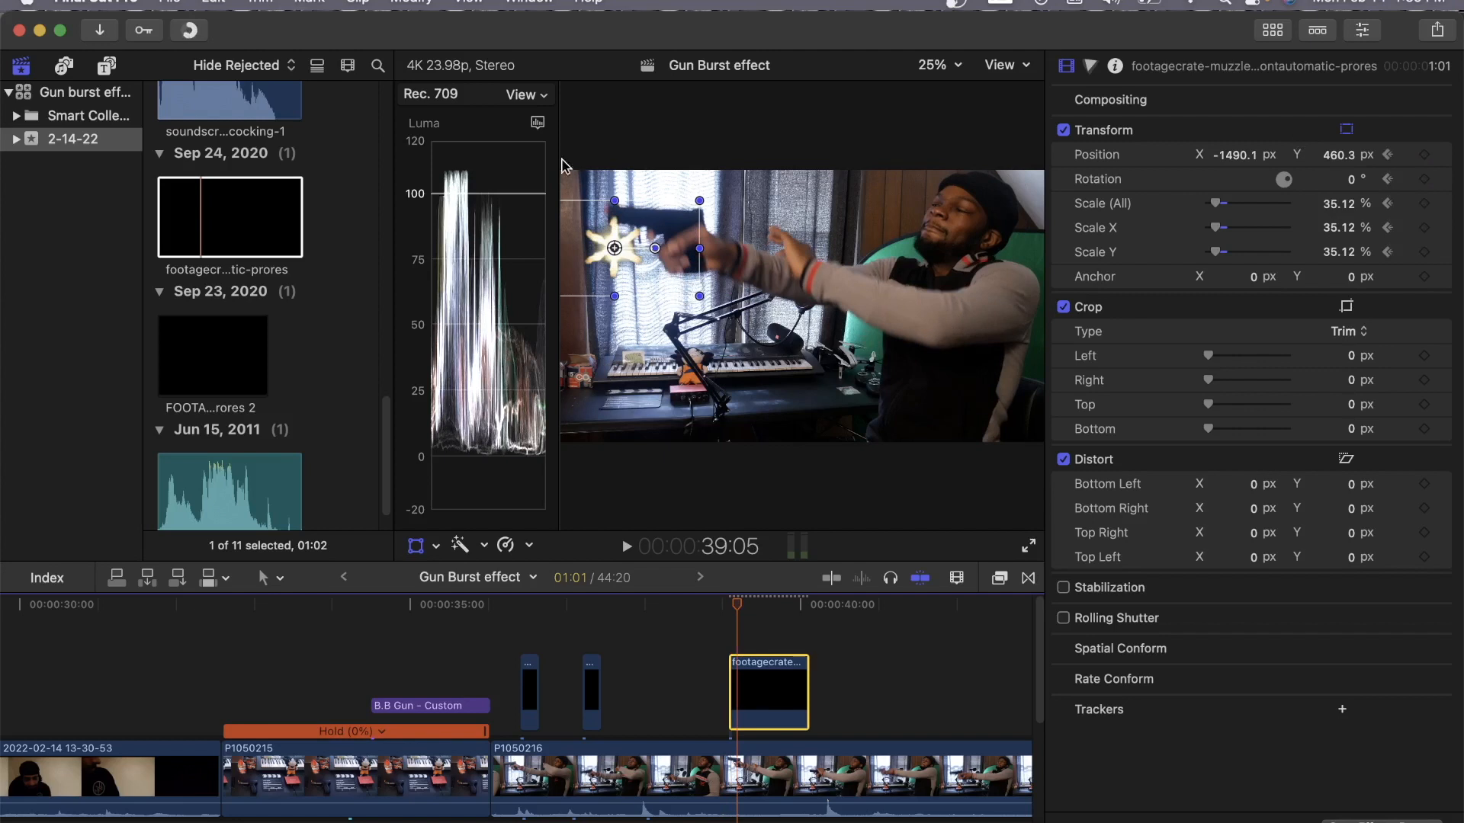
left_click_drag(619, 269, 609, 227)
key("Right")
key("Right")
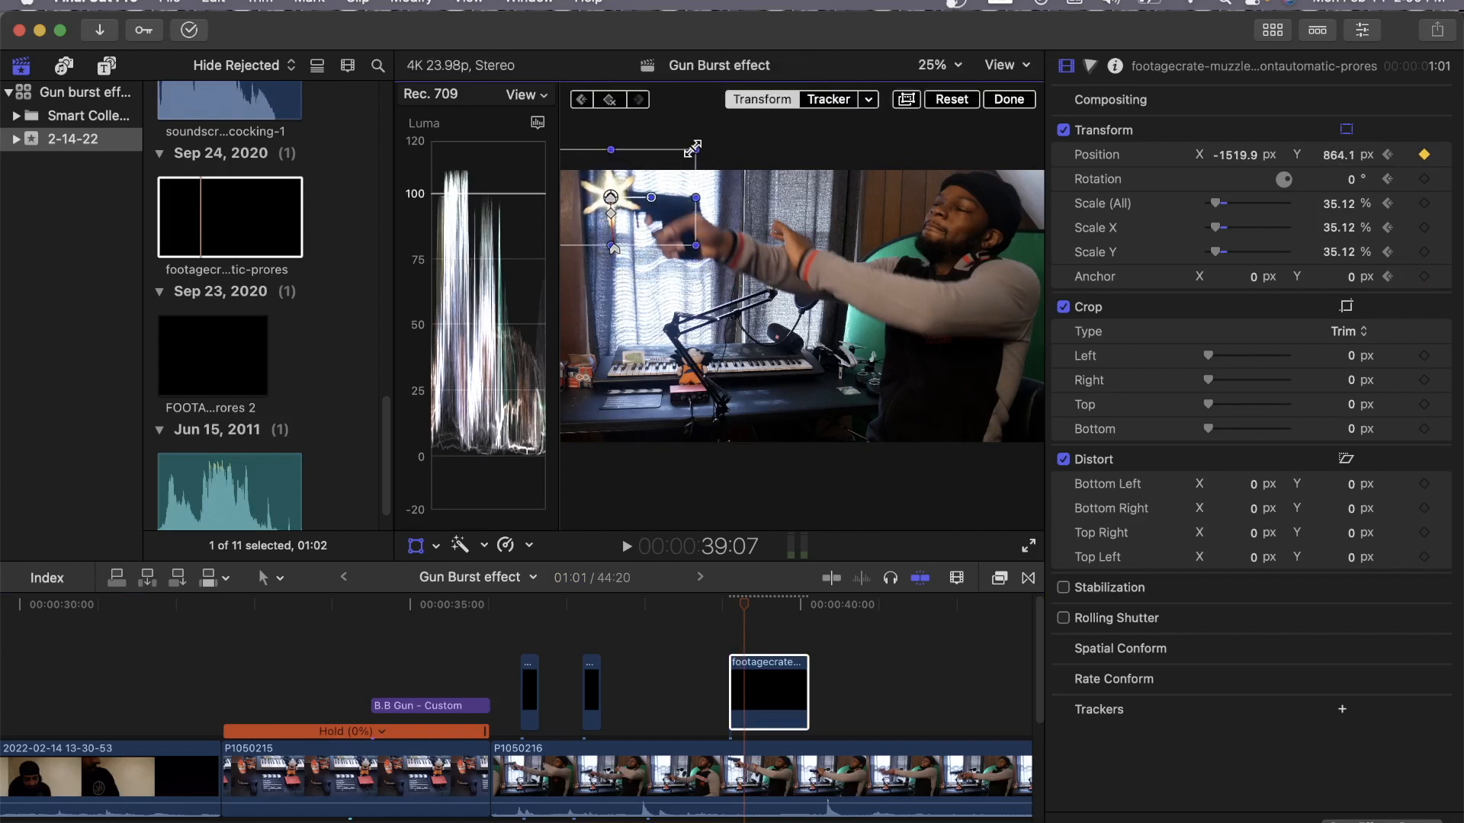
left_click_drag(696, 147, 662, 163)
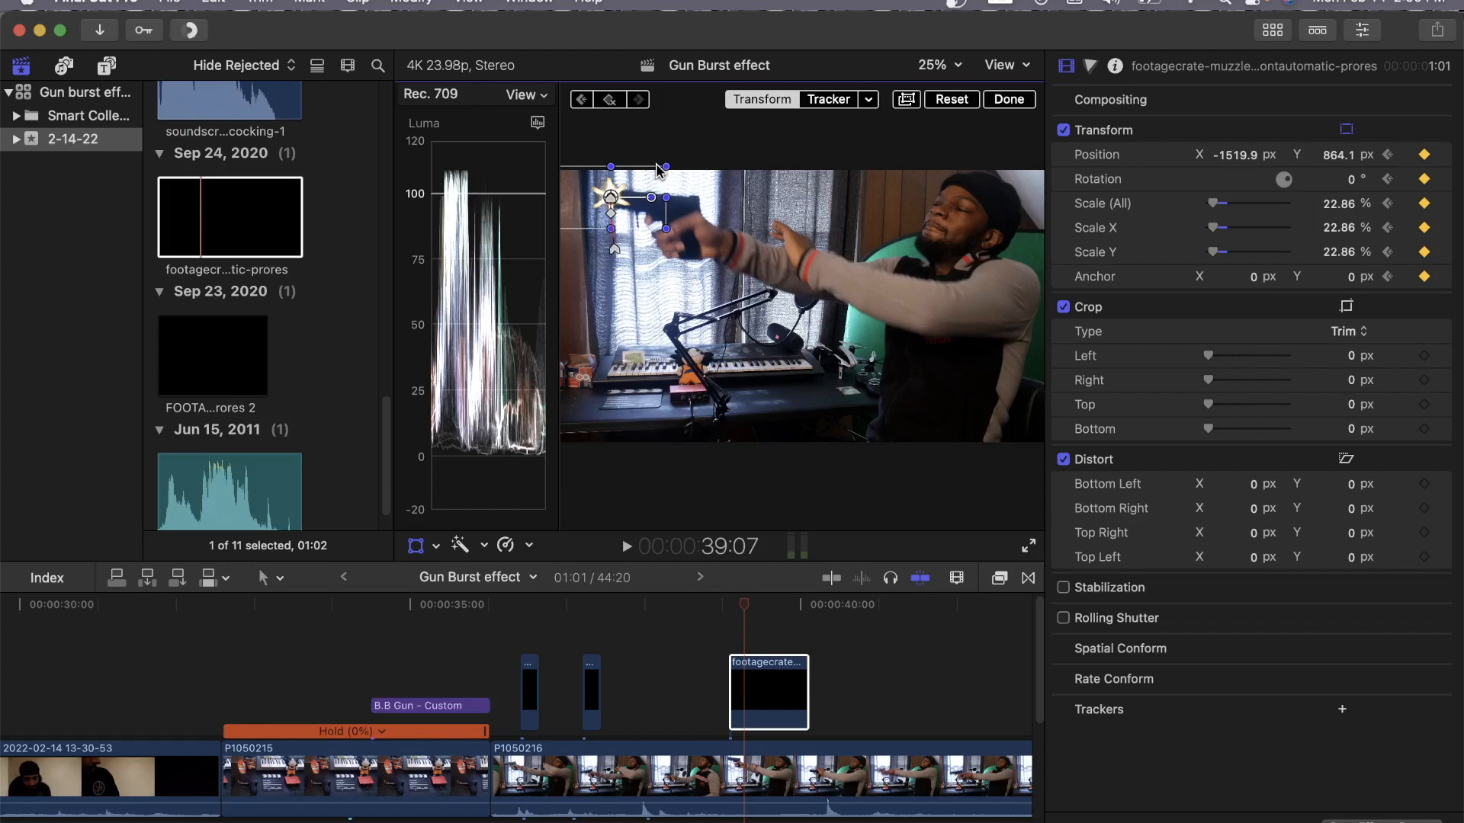
key("super+z")
key("super+z")
key("super+z")
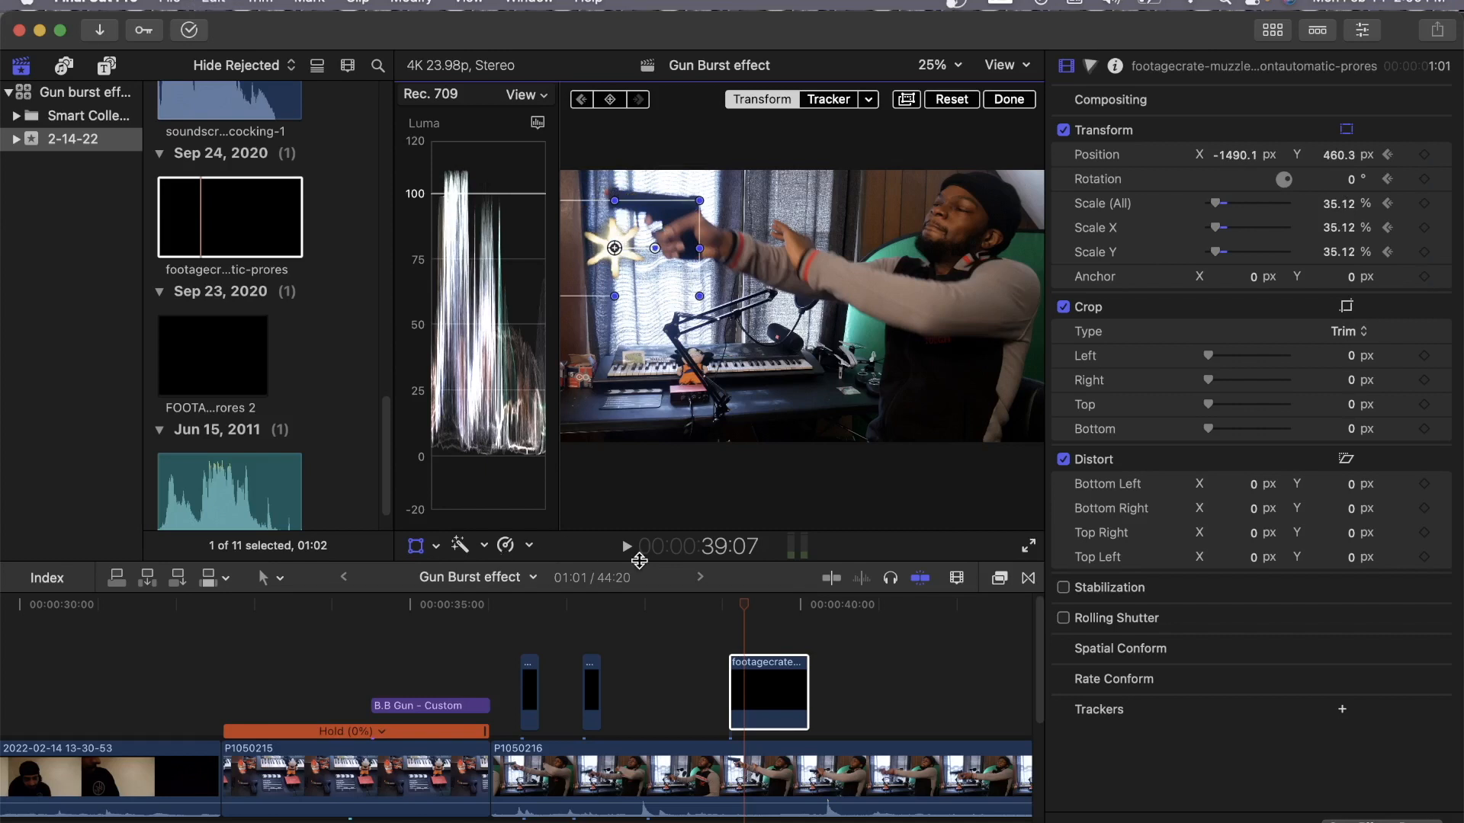
Scale the muzzle flash to 21.09% at 39:02 and keyframe its position to follow the rising muzzle to X -1559.9, Y 875.5 px.
key("Up")
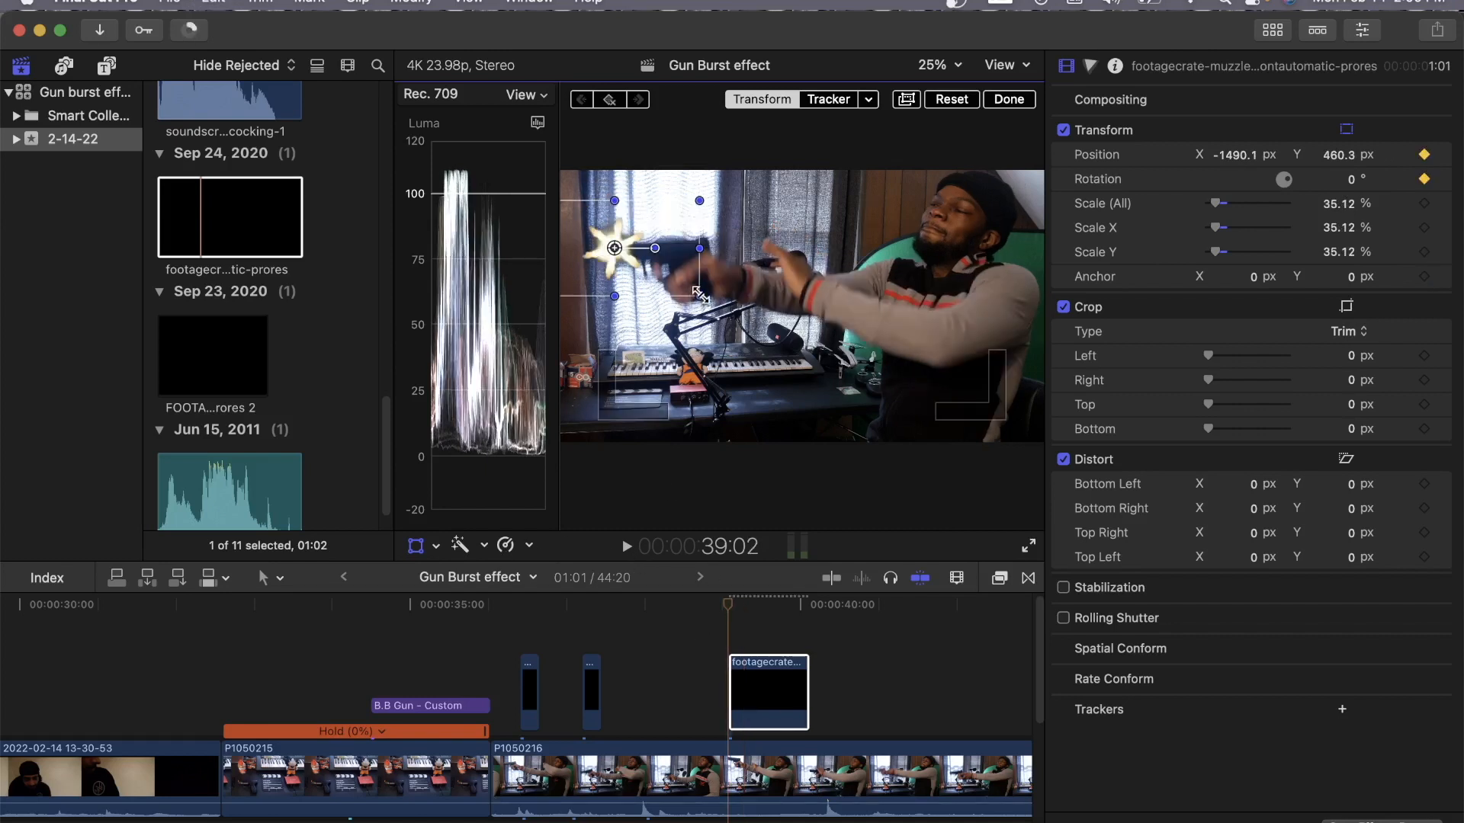
left_click_drag(698, 294, 657, 275)
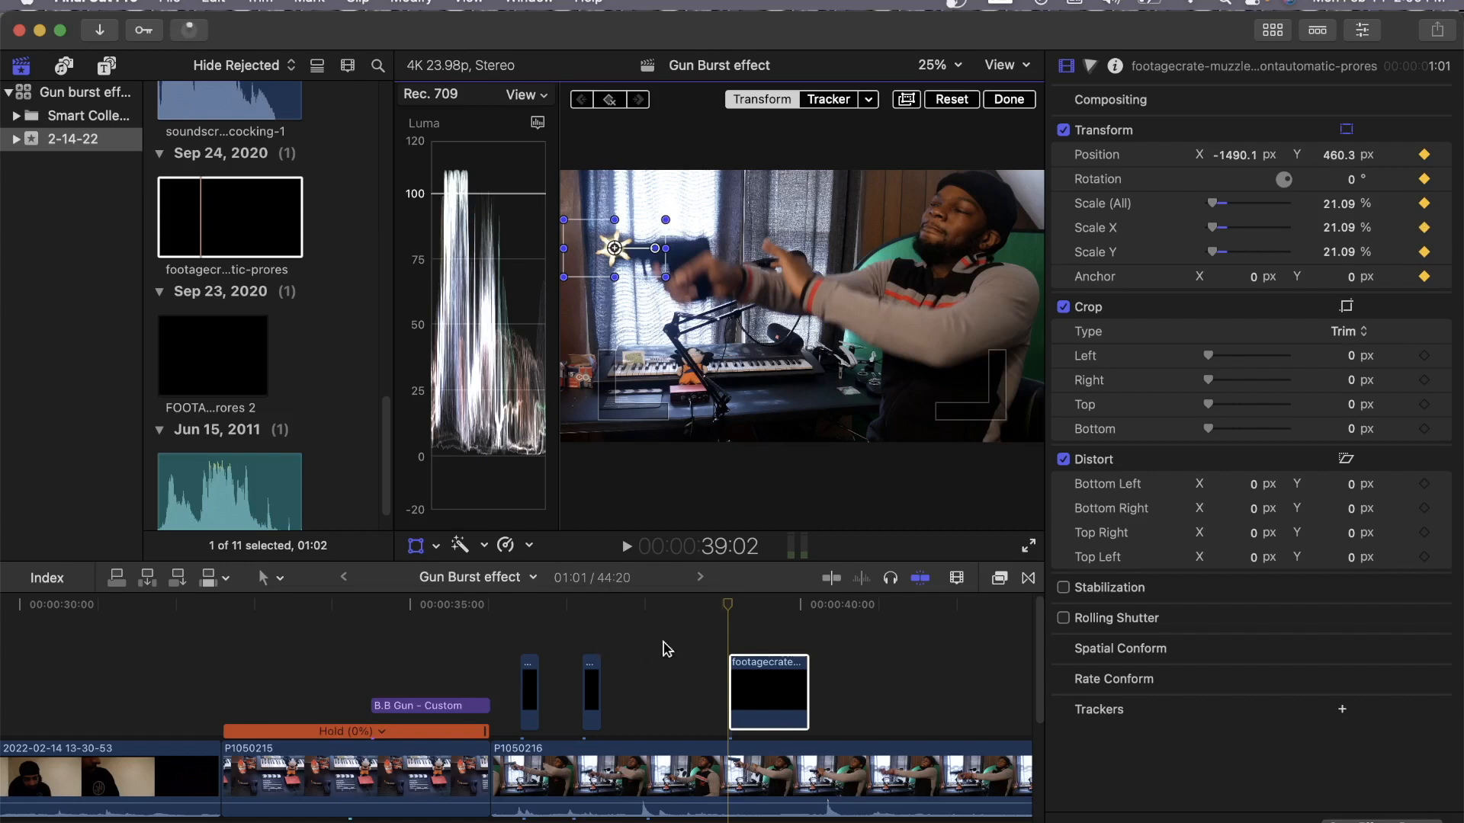
key("Right")
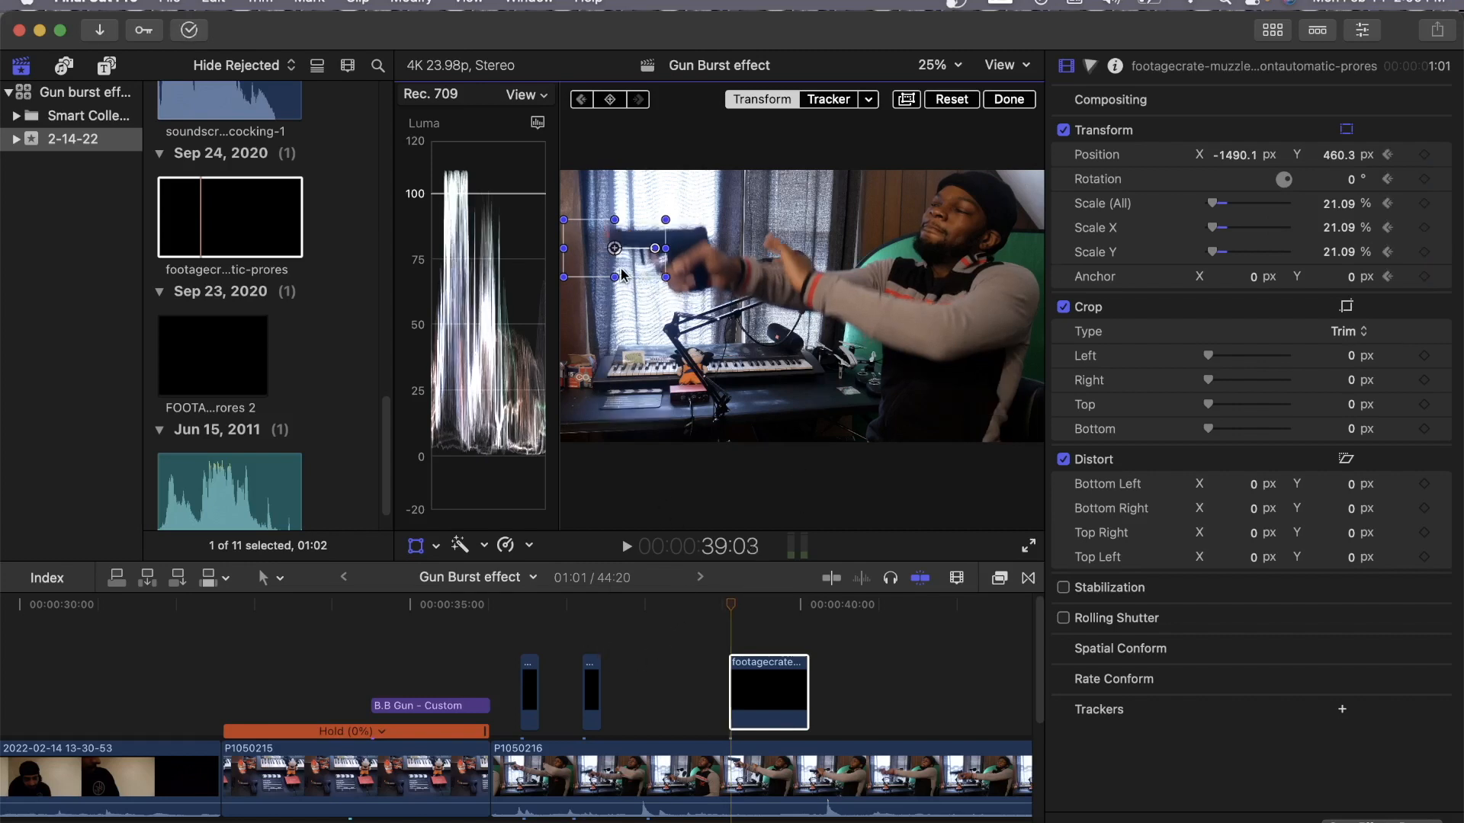
left_click_drag(614, 248, 603, 205)
key("Right")
key("Right")
key("Right")
key("Right")
key("Right")
key("Right")
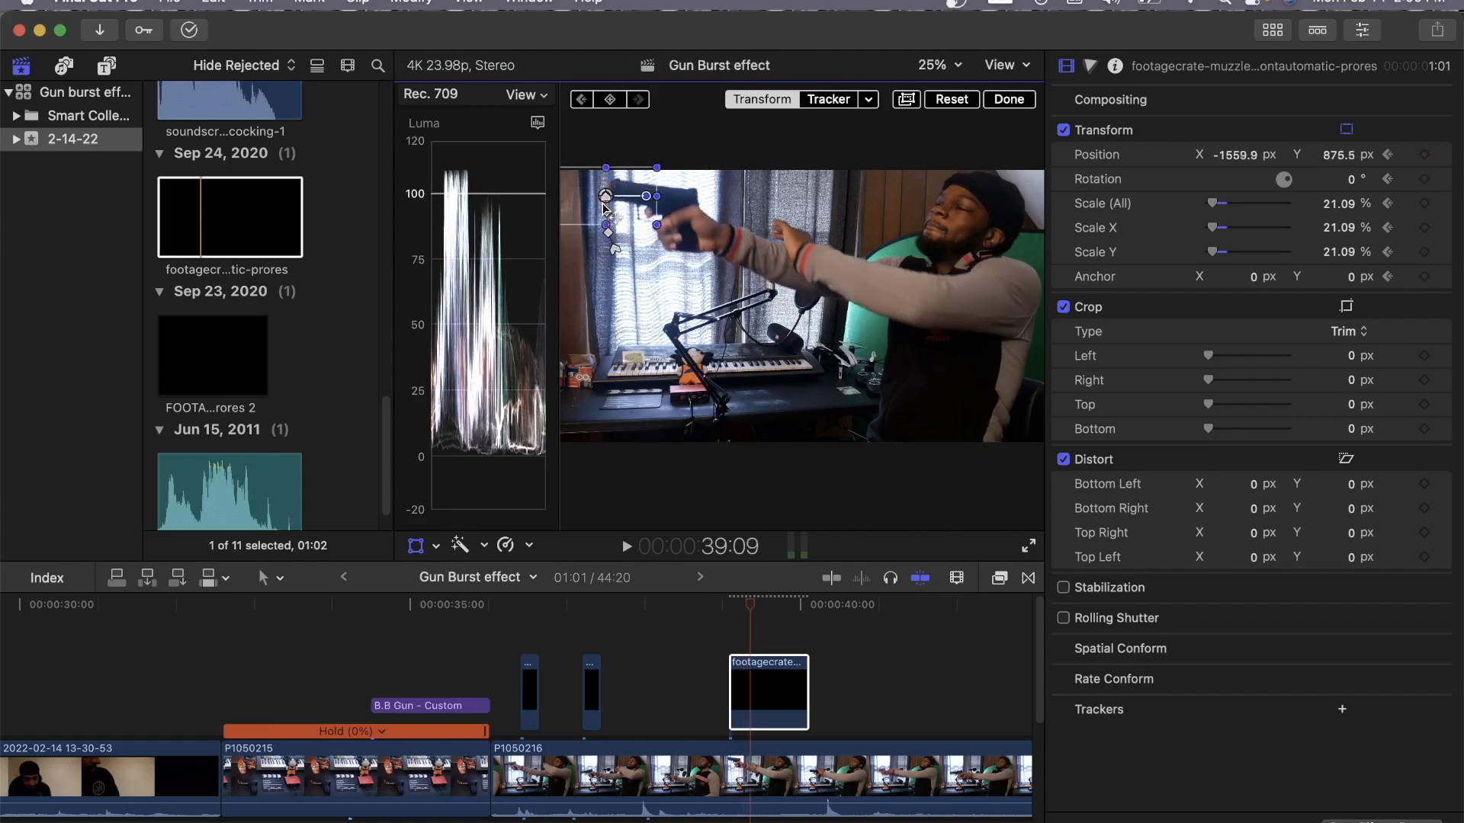
Keyframe the muzzle flash at X -1501.8, Y 948.6 px at 39:12 and check the frames up to 39:19.
key("Right")
key("Right")
key("Right")
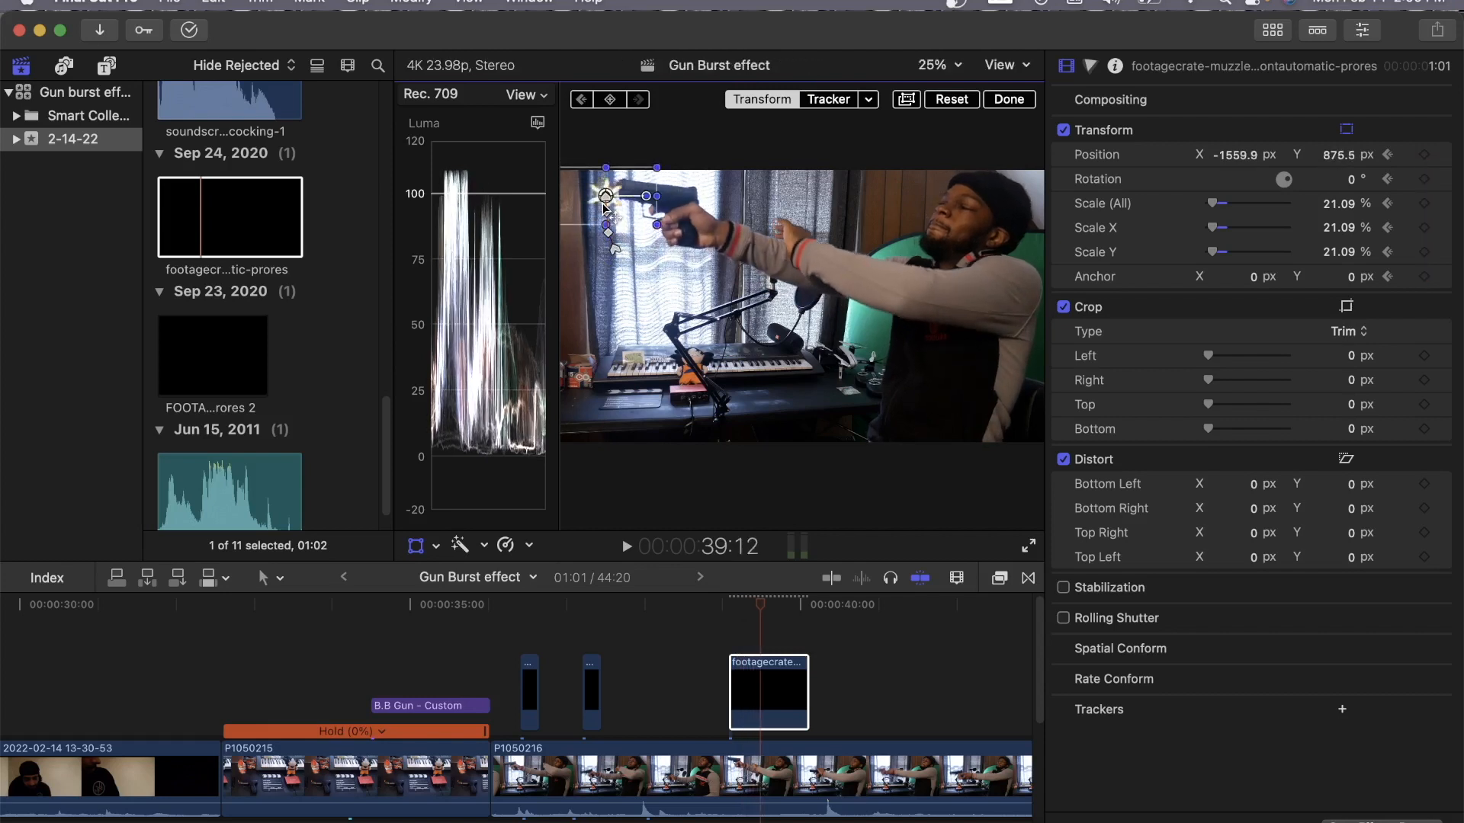
left_click_drag(619, 211, 626, 202)
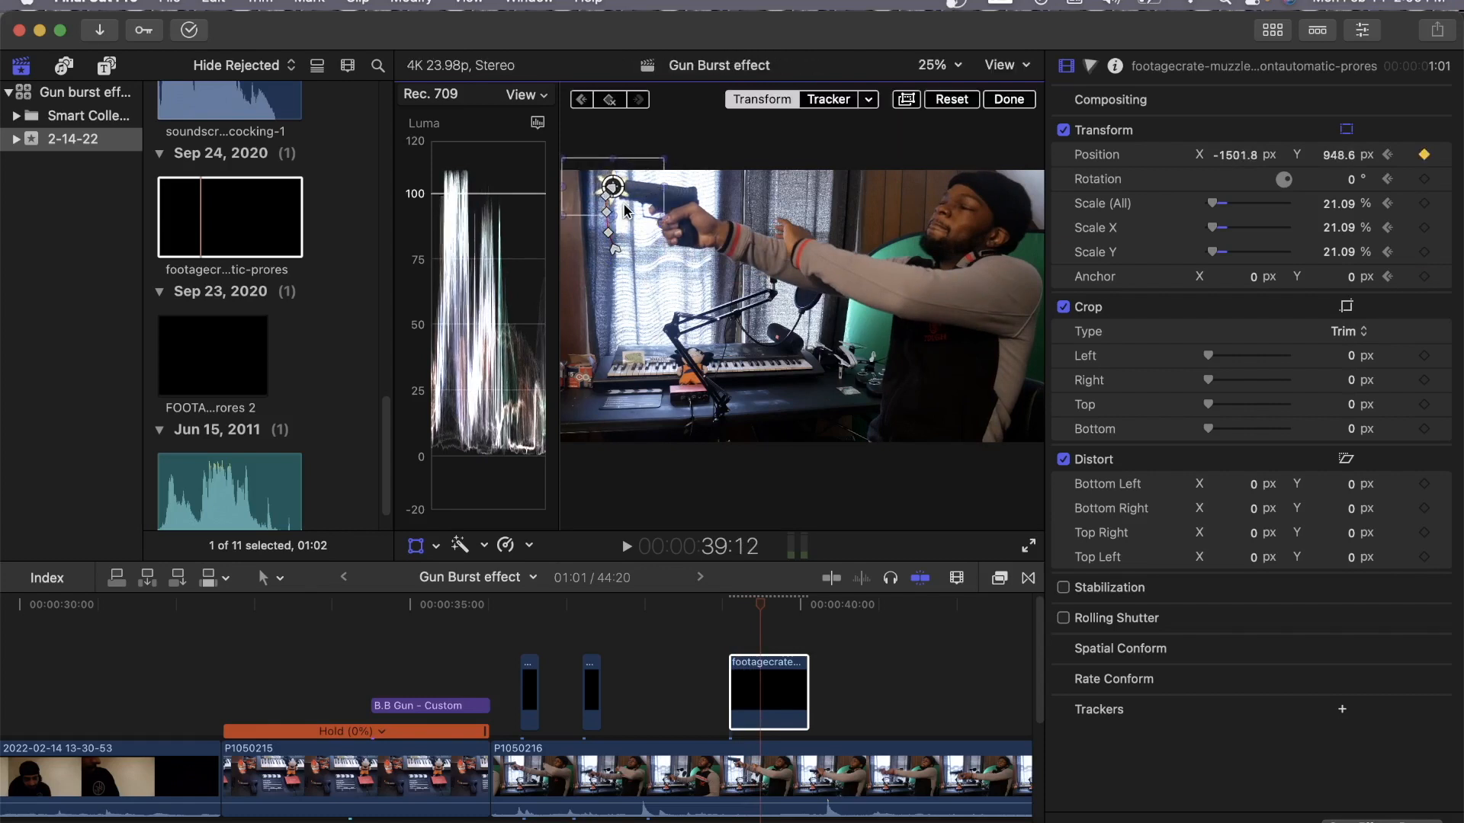
key("Right")
key("Right")
key("Right")
key("Right")
key("Right")
key("Right")
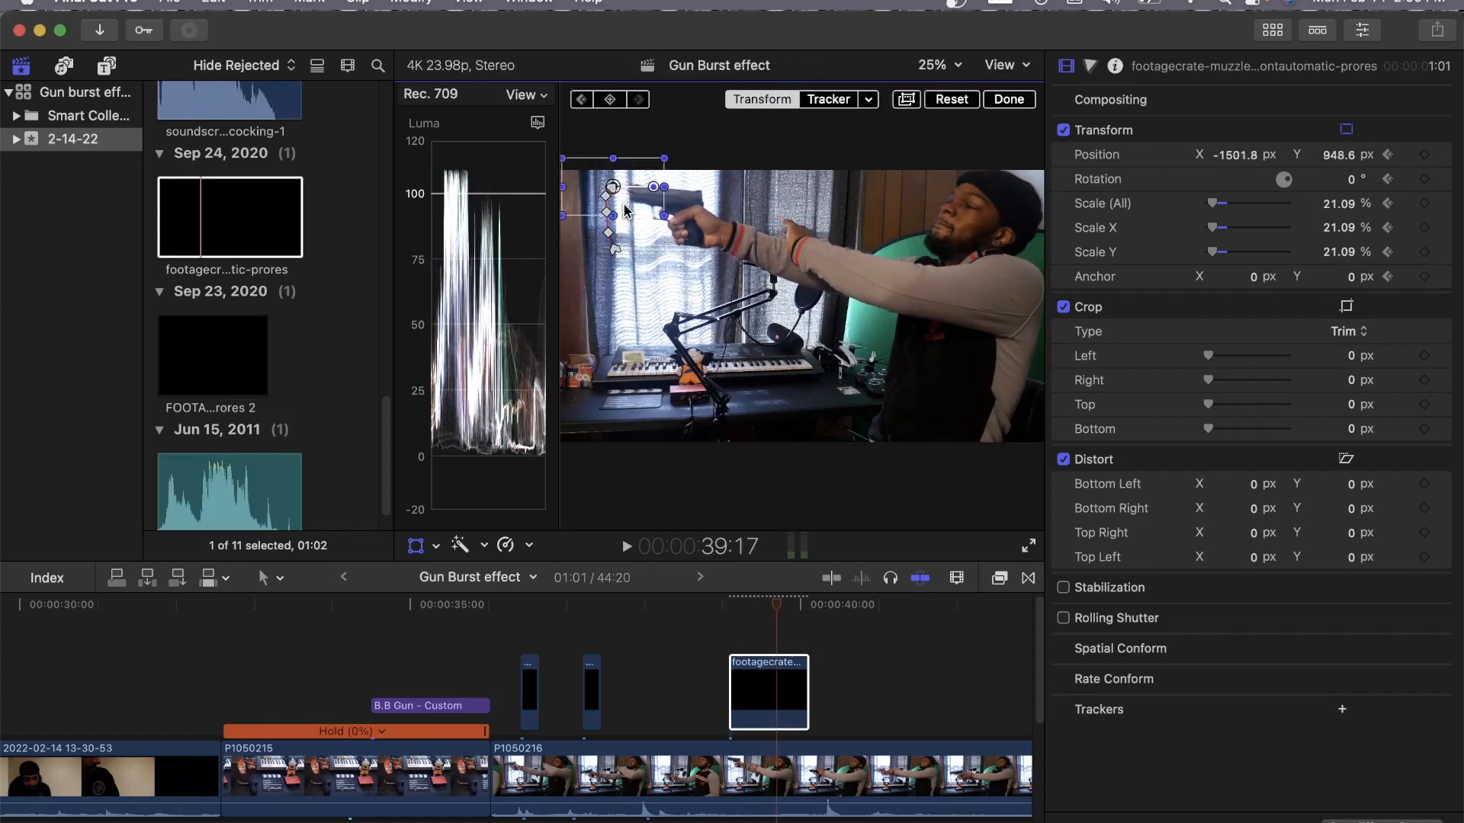
key("Right")
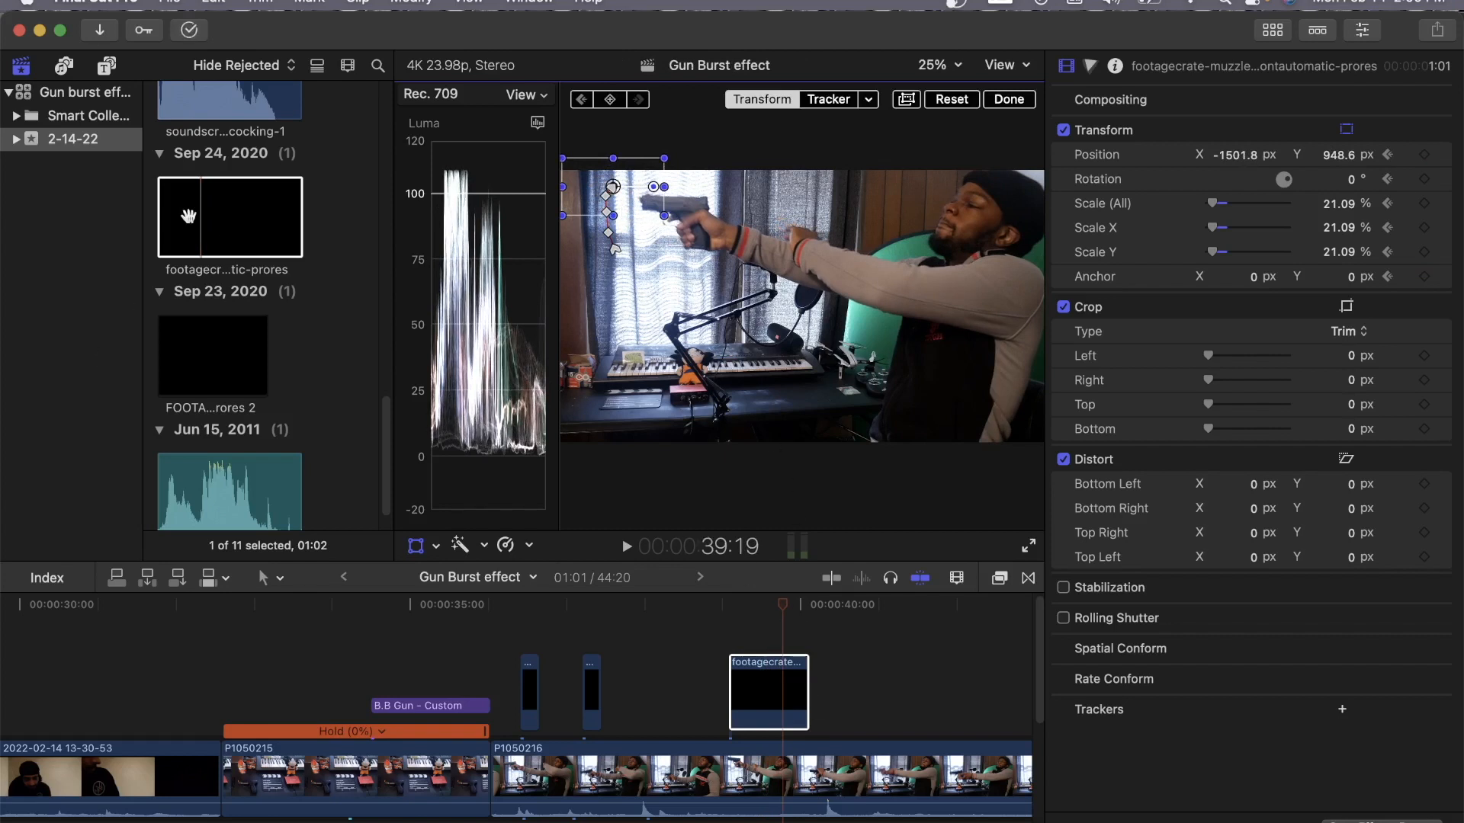
Stack a second copy of the automatic muzzle flash clip above the first, shift its start to 39:08, and play back both.
left_click_drag(214, 219, 724, 619)
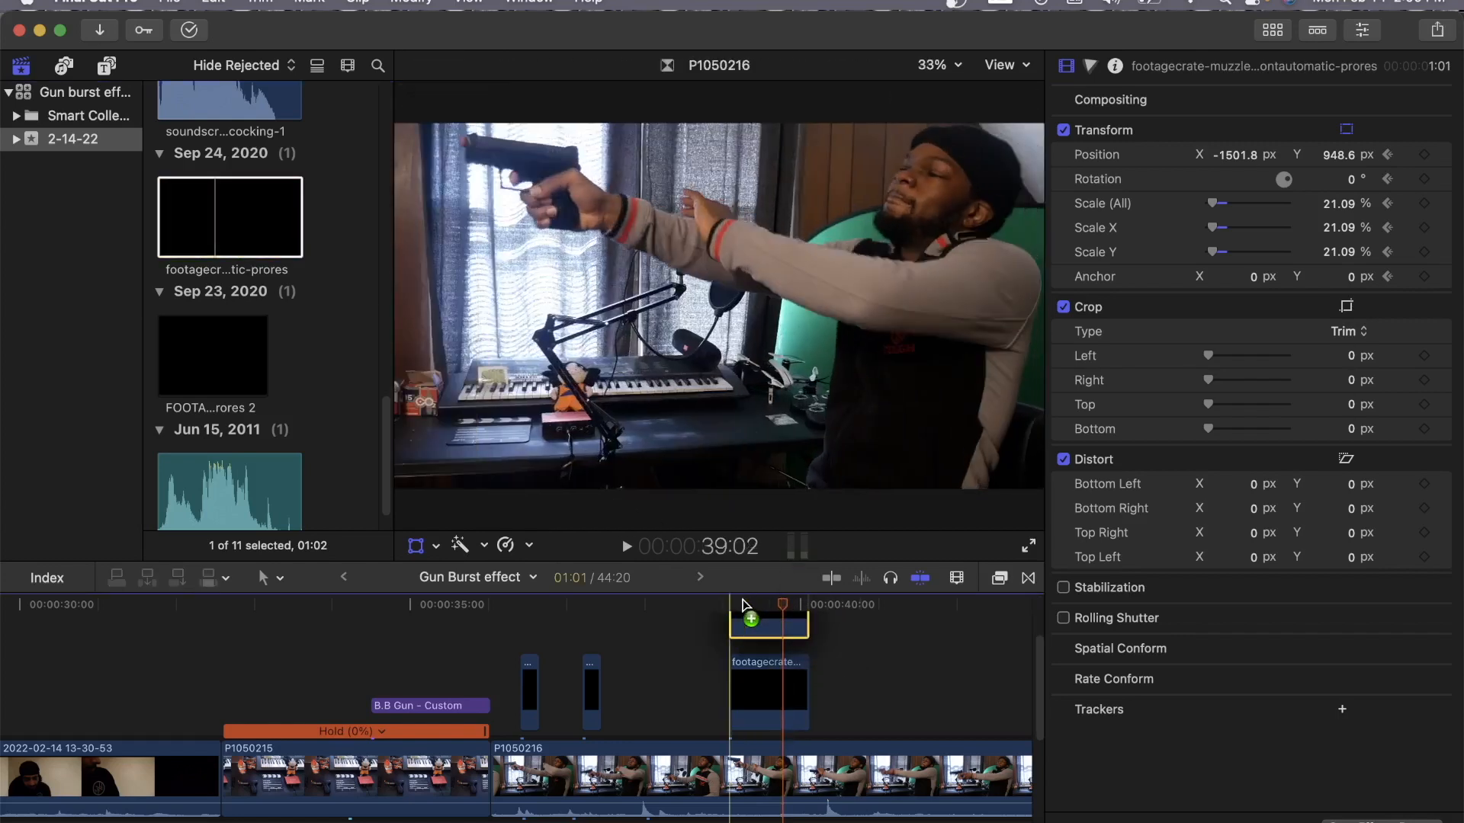
key("shift+t")
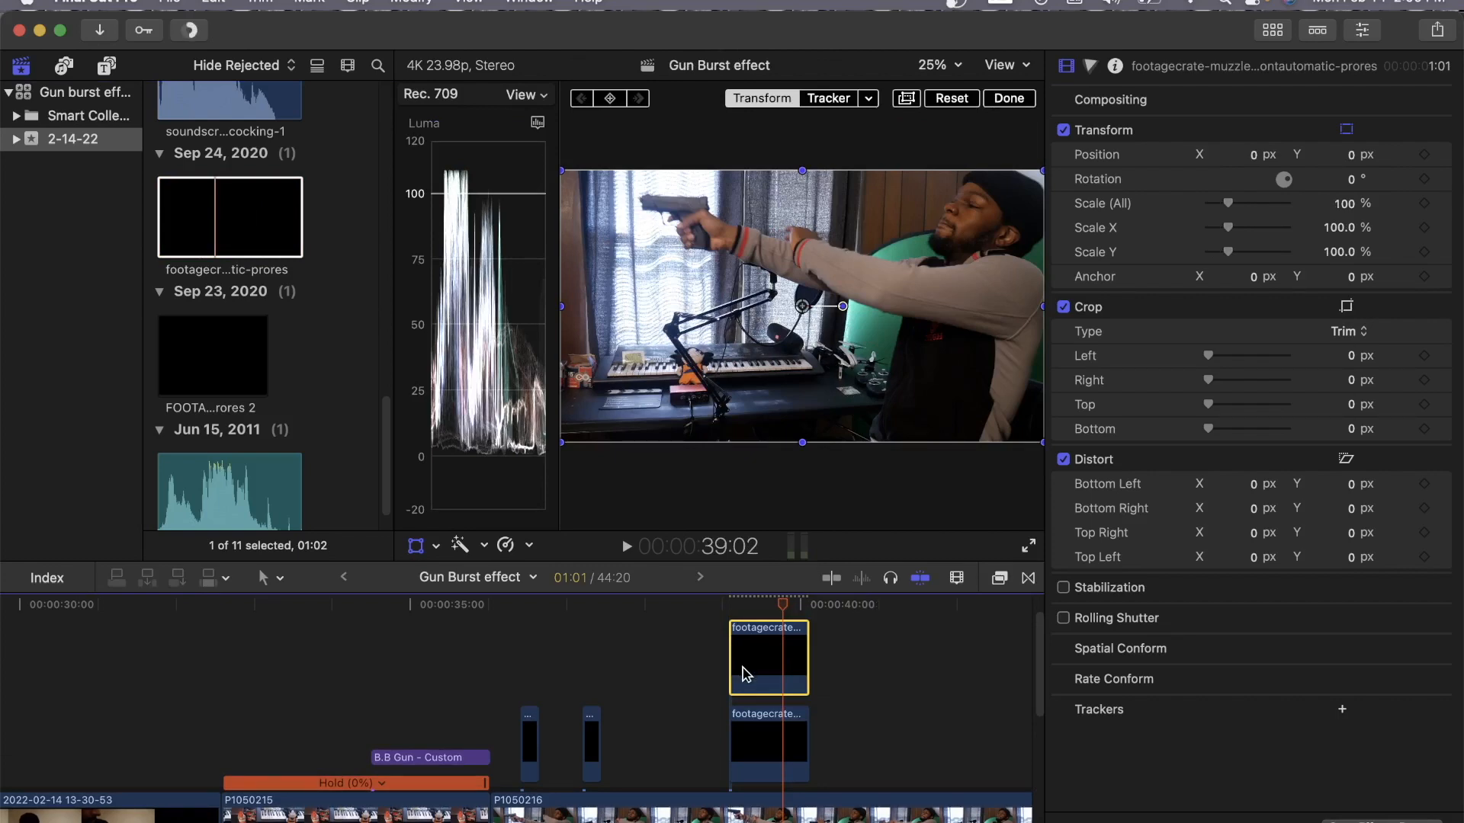
left_click_drag(745, 674, 765, 672)
left_click(724, 647)
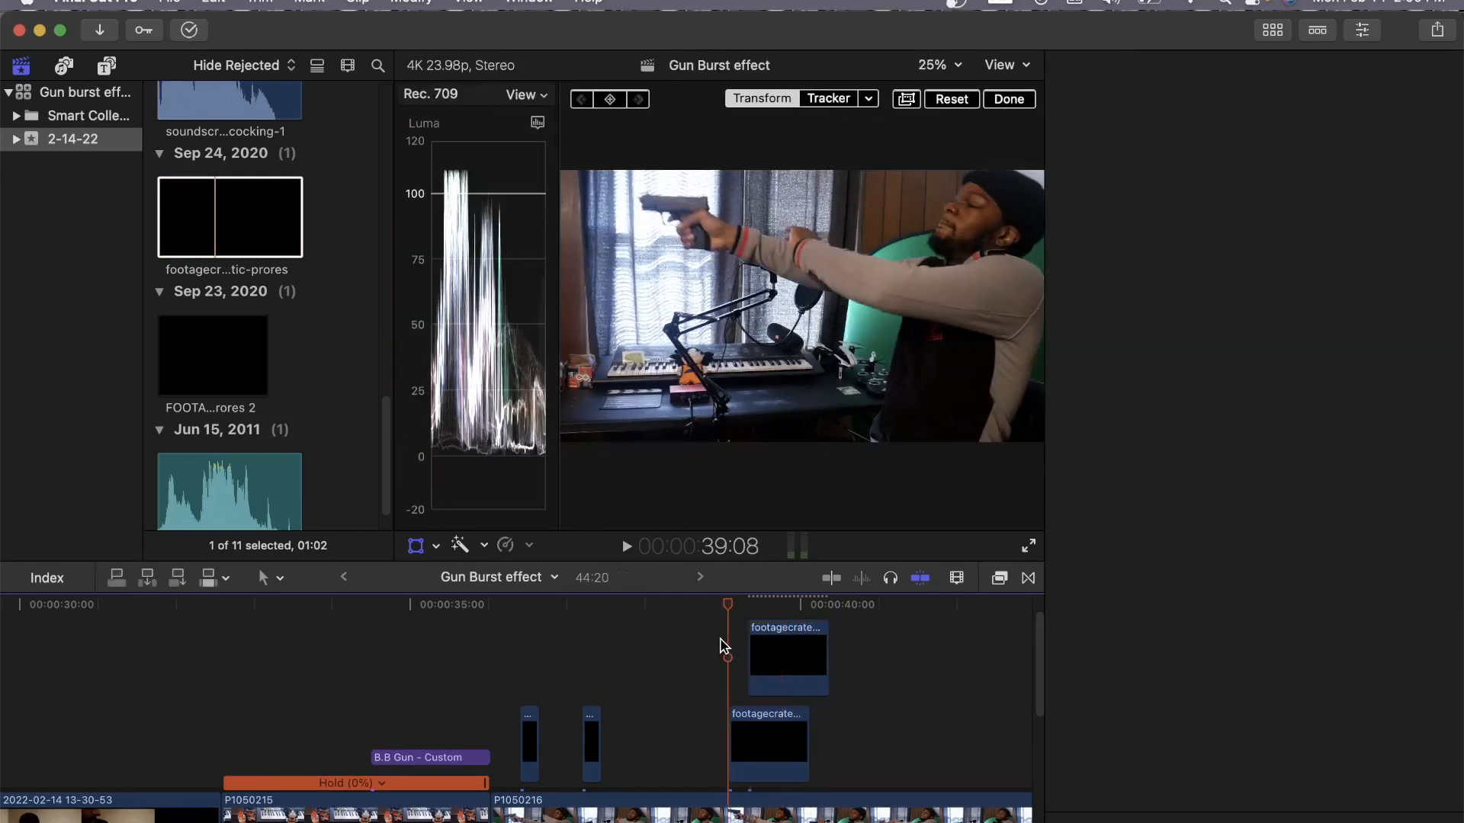
key("space")
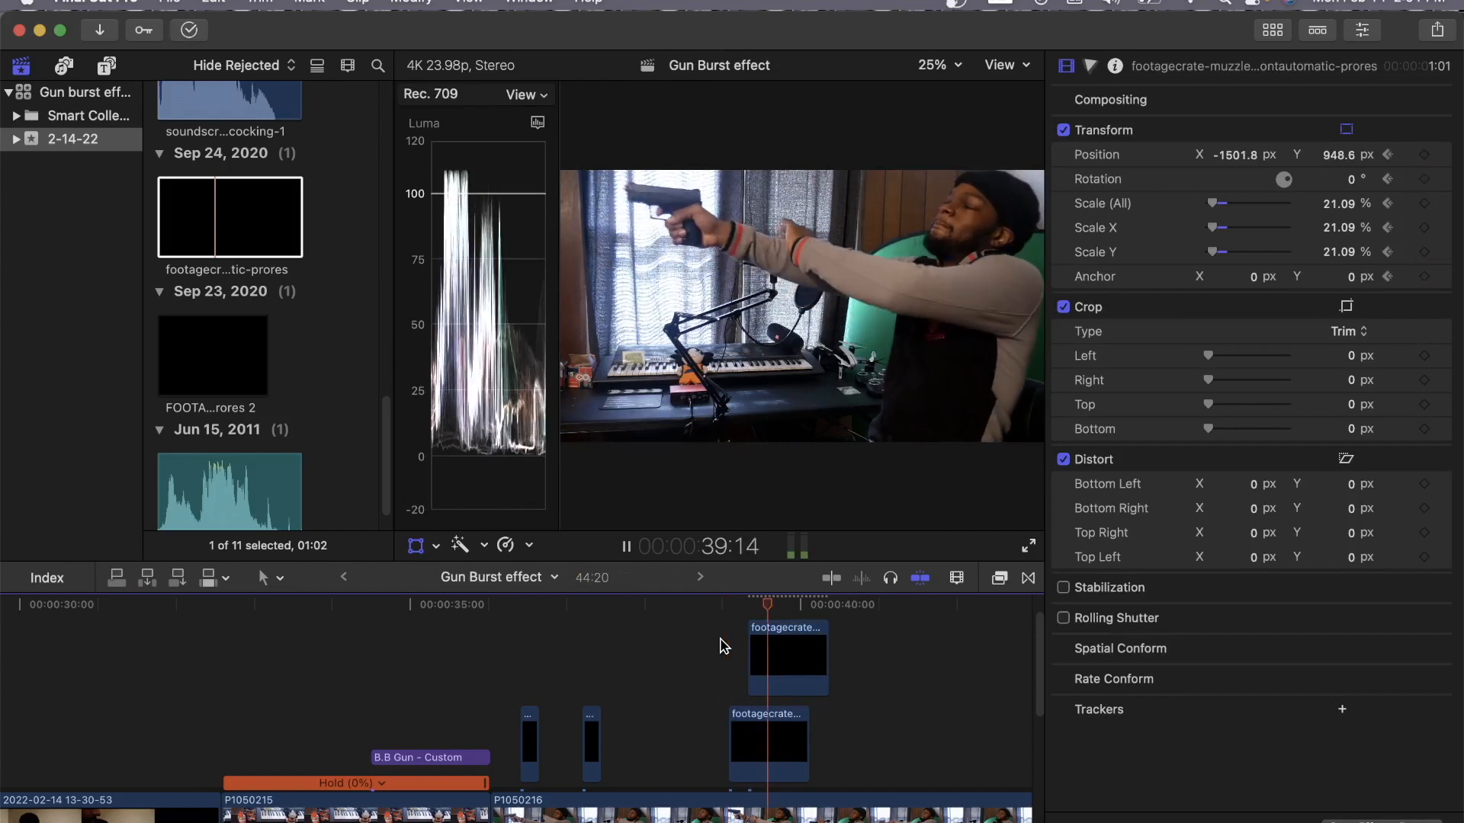
key("space")
Examine the stacked muzzle flash at 39:08 and play back the sequence from 38:20.
key("shift+t")
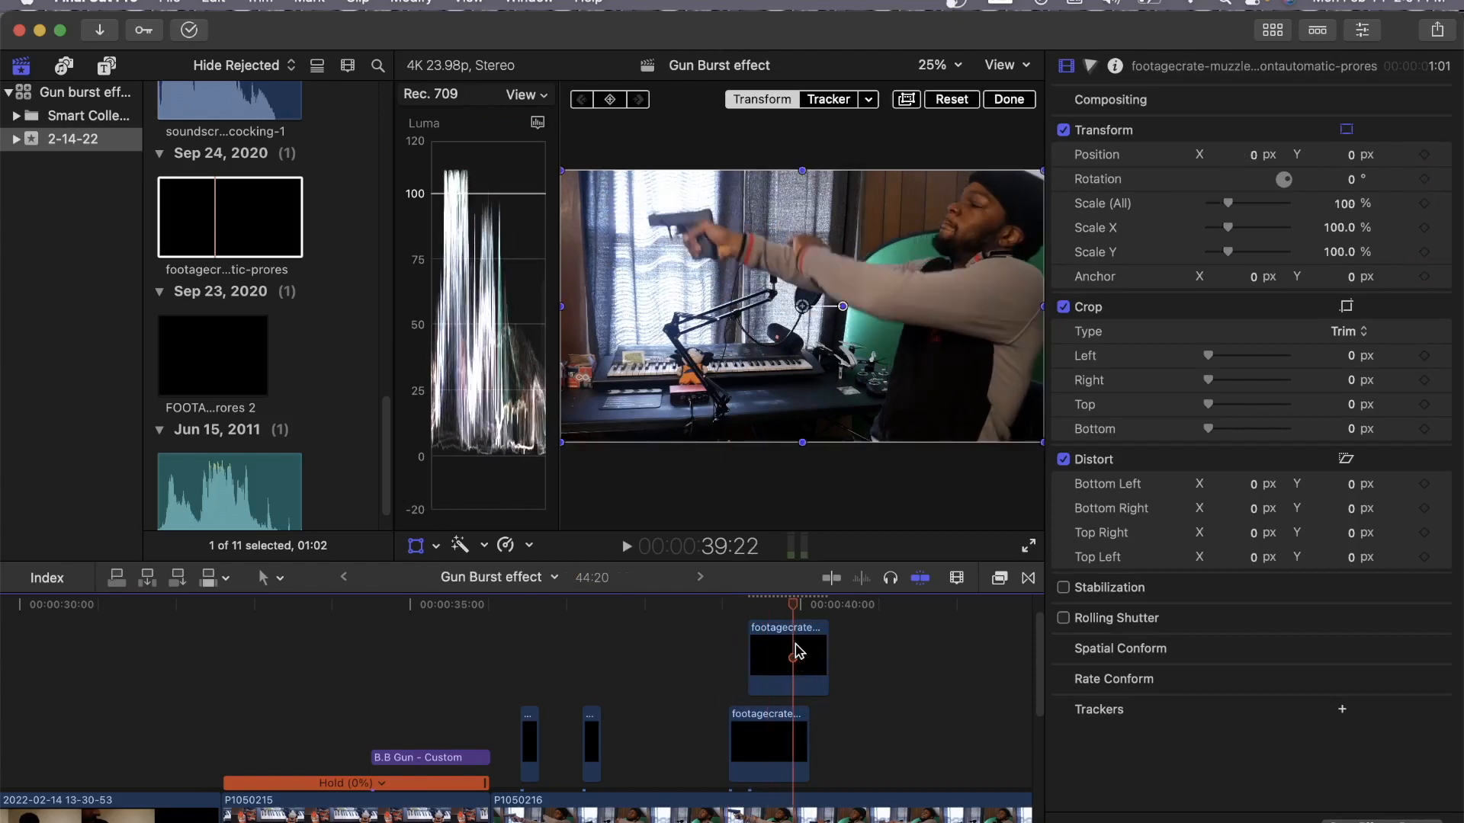
left_click_drag(793, 605, 747, 606)
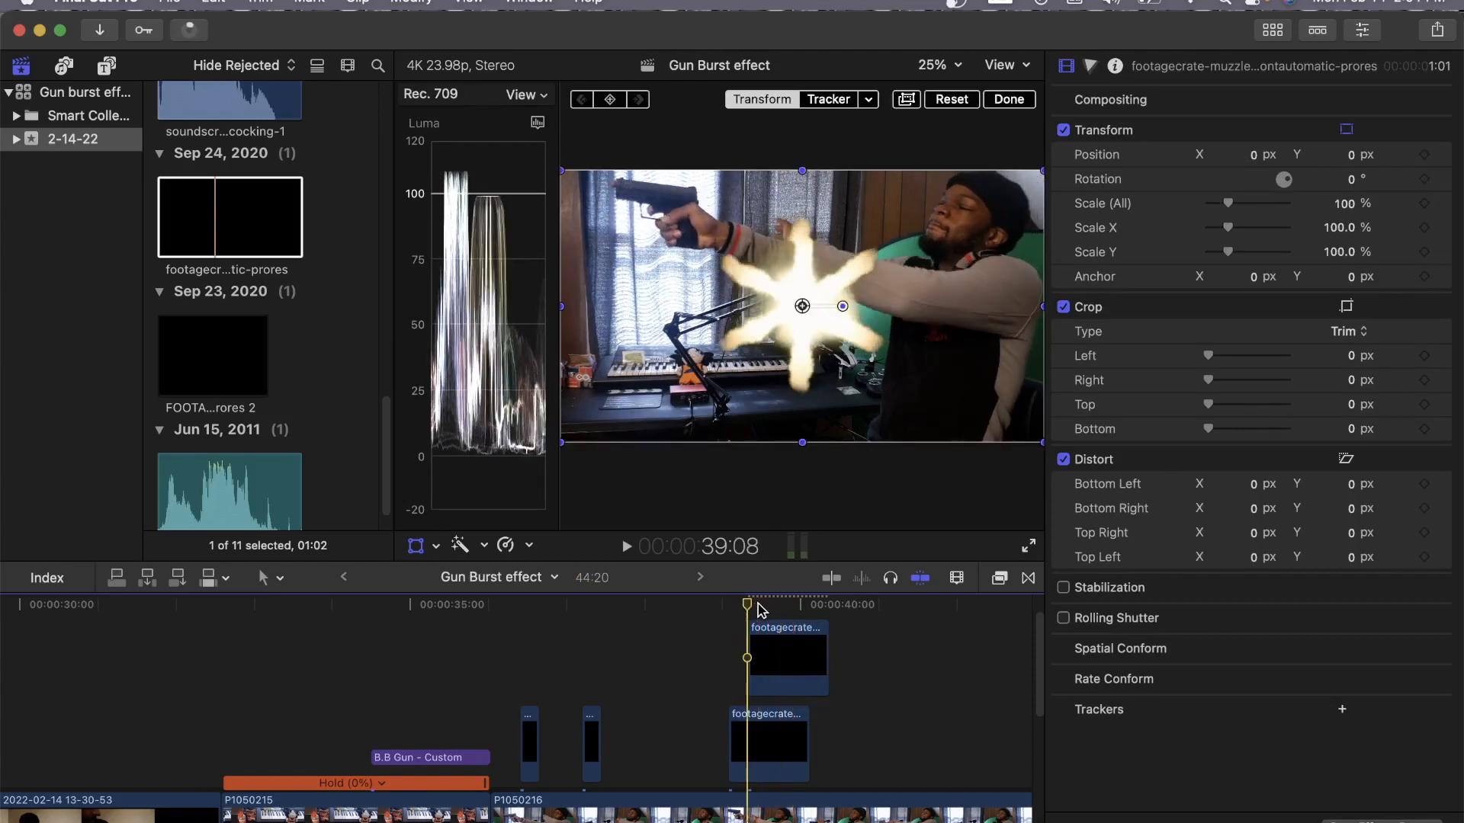
left_click(712, 614)
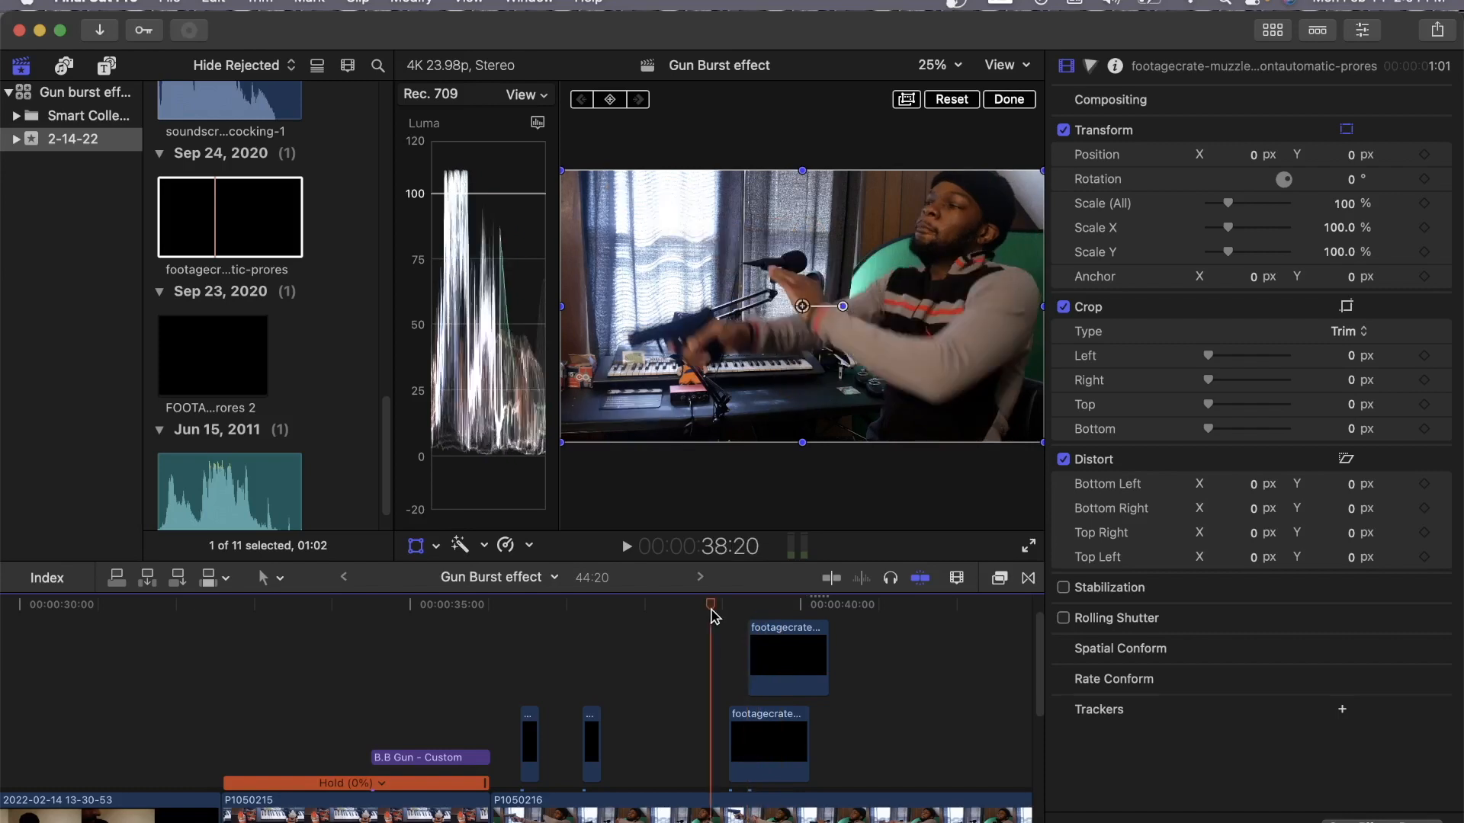
key("space")
key("space")
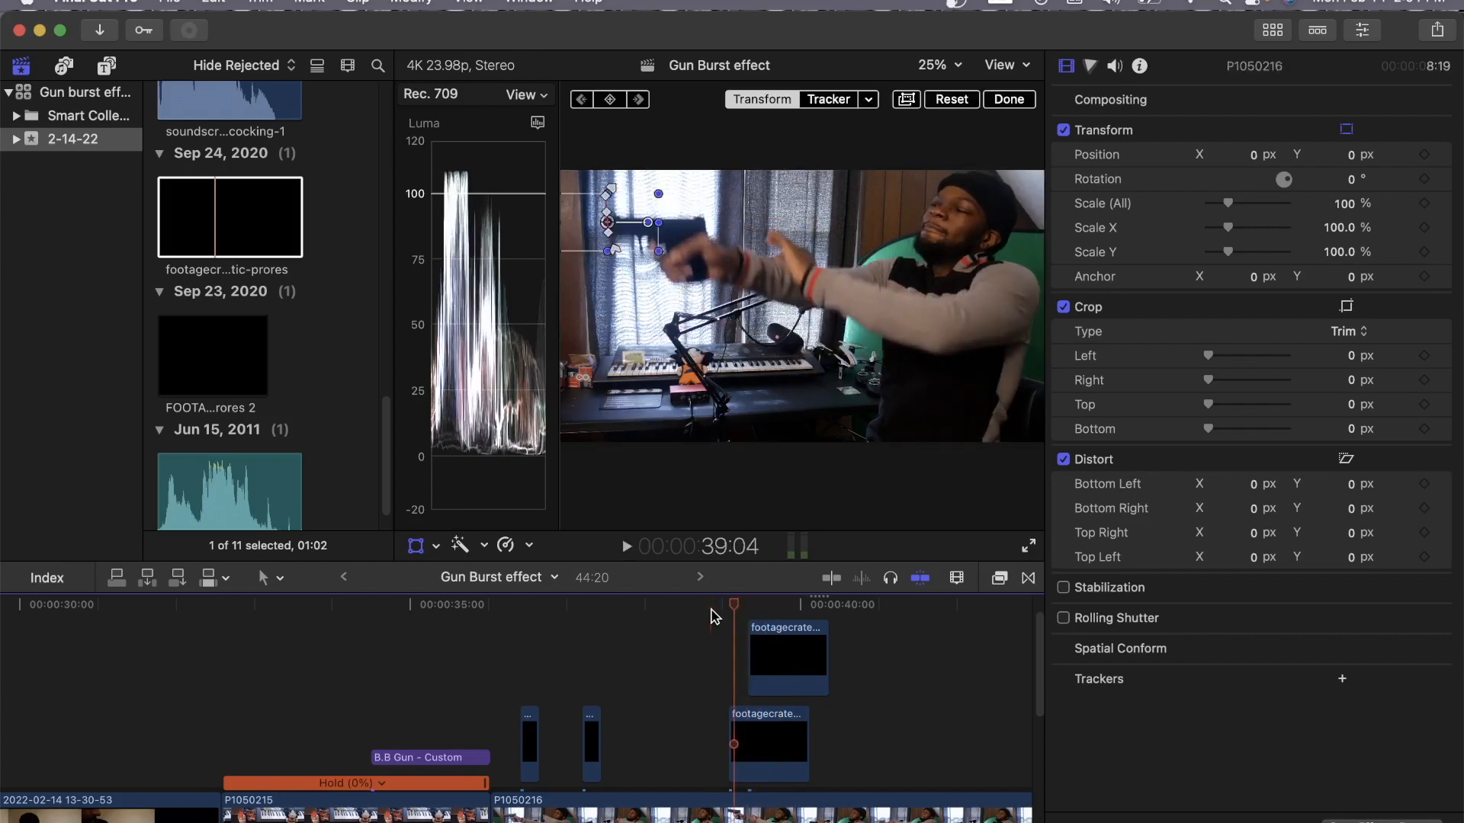
Scale the upper muzzle flash to 18.88% at 39:08, place it on the muzzle at X -1561.4, Y 932.0 px, and keyframe position, rotation and scale.
key("space")
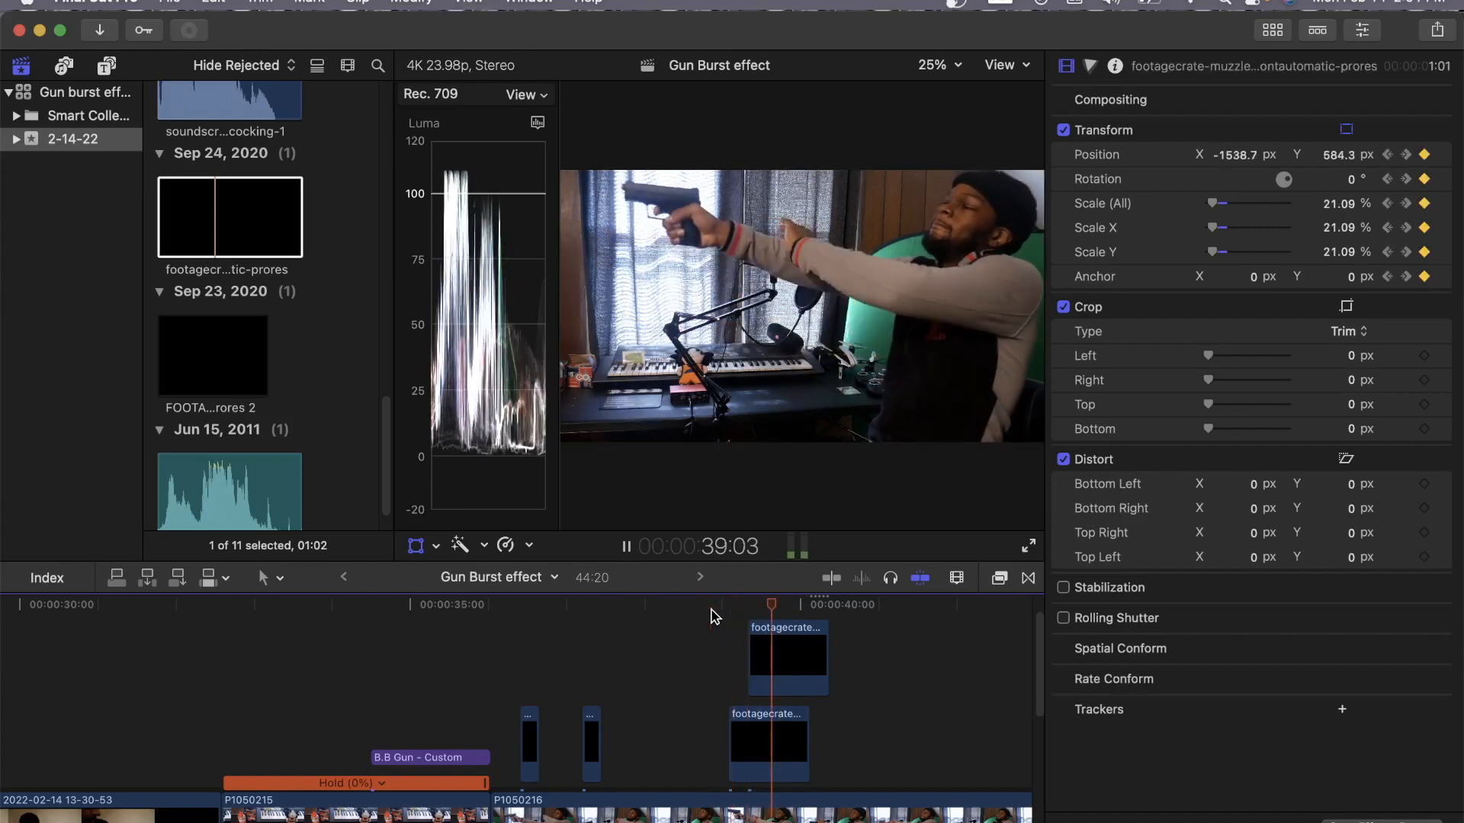
key("space")
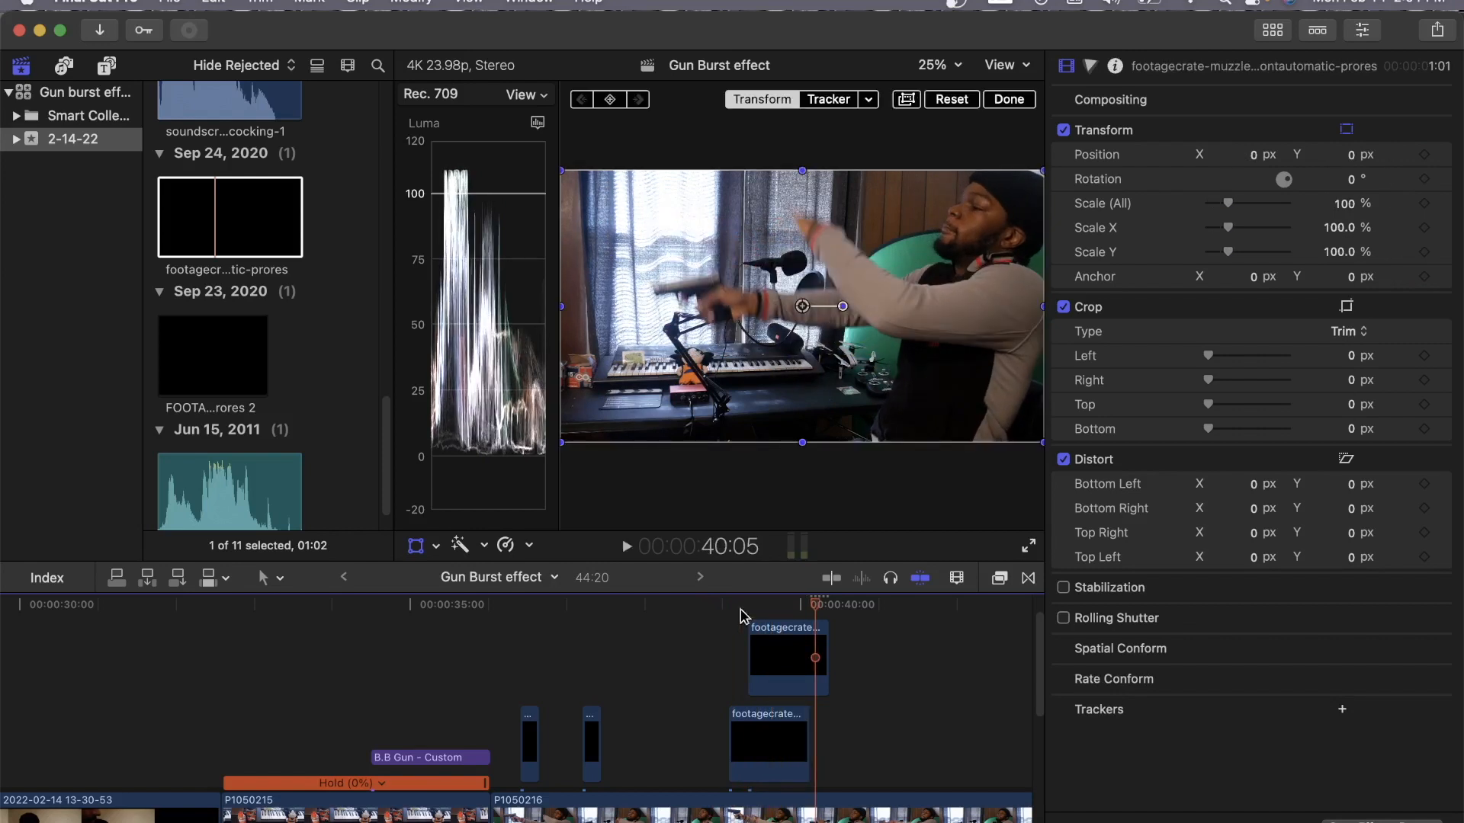
left_click_drag(816, 604, 752, 616)
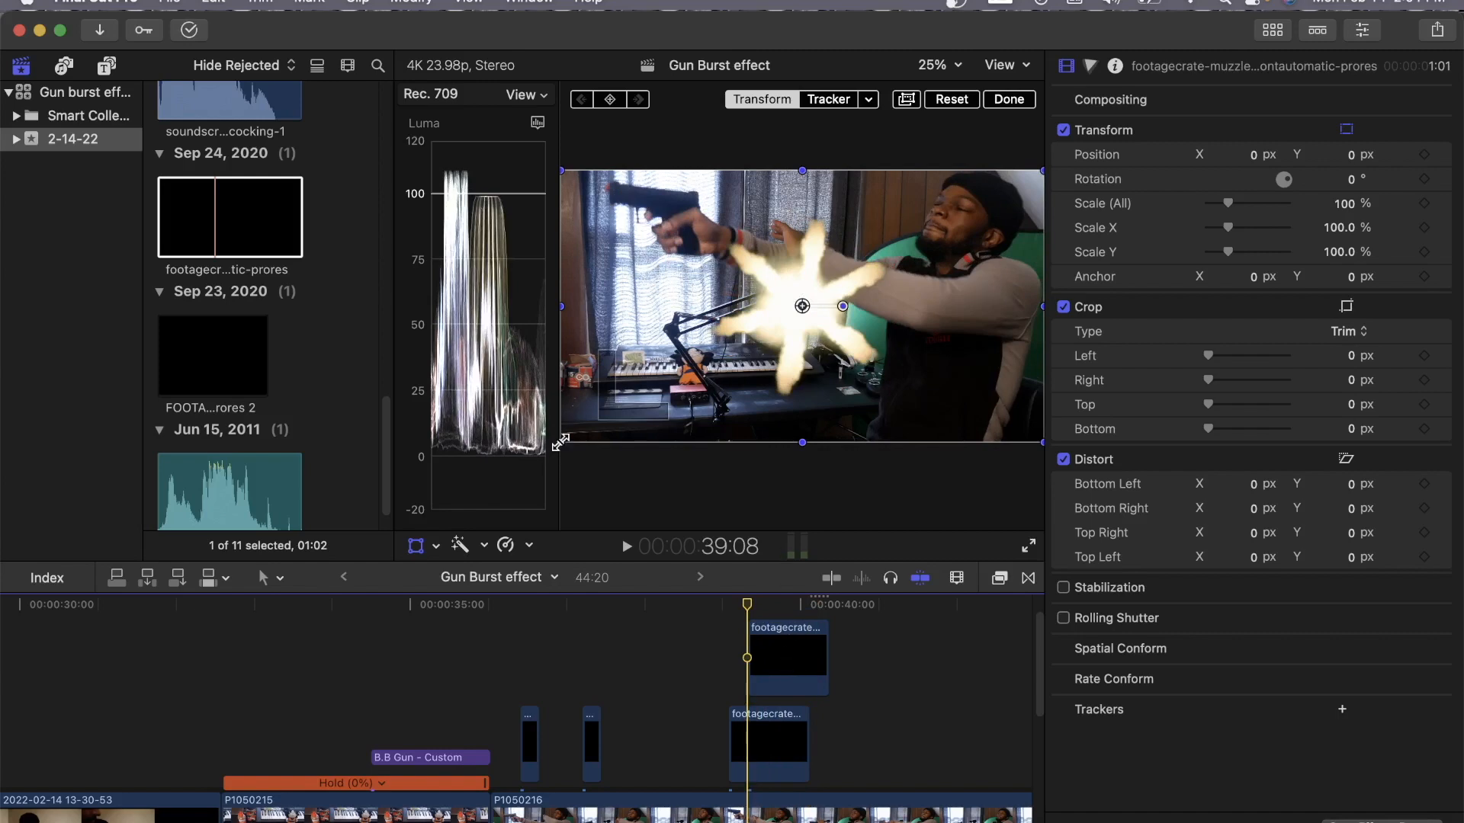
left_click_drag(560, 442, 618, 204)
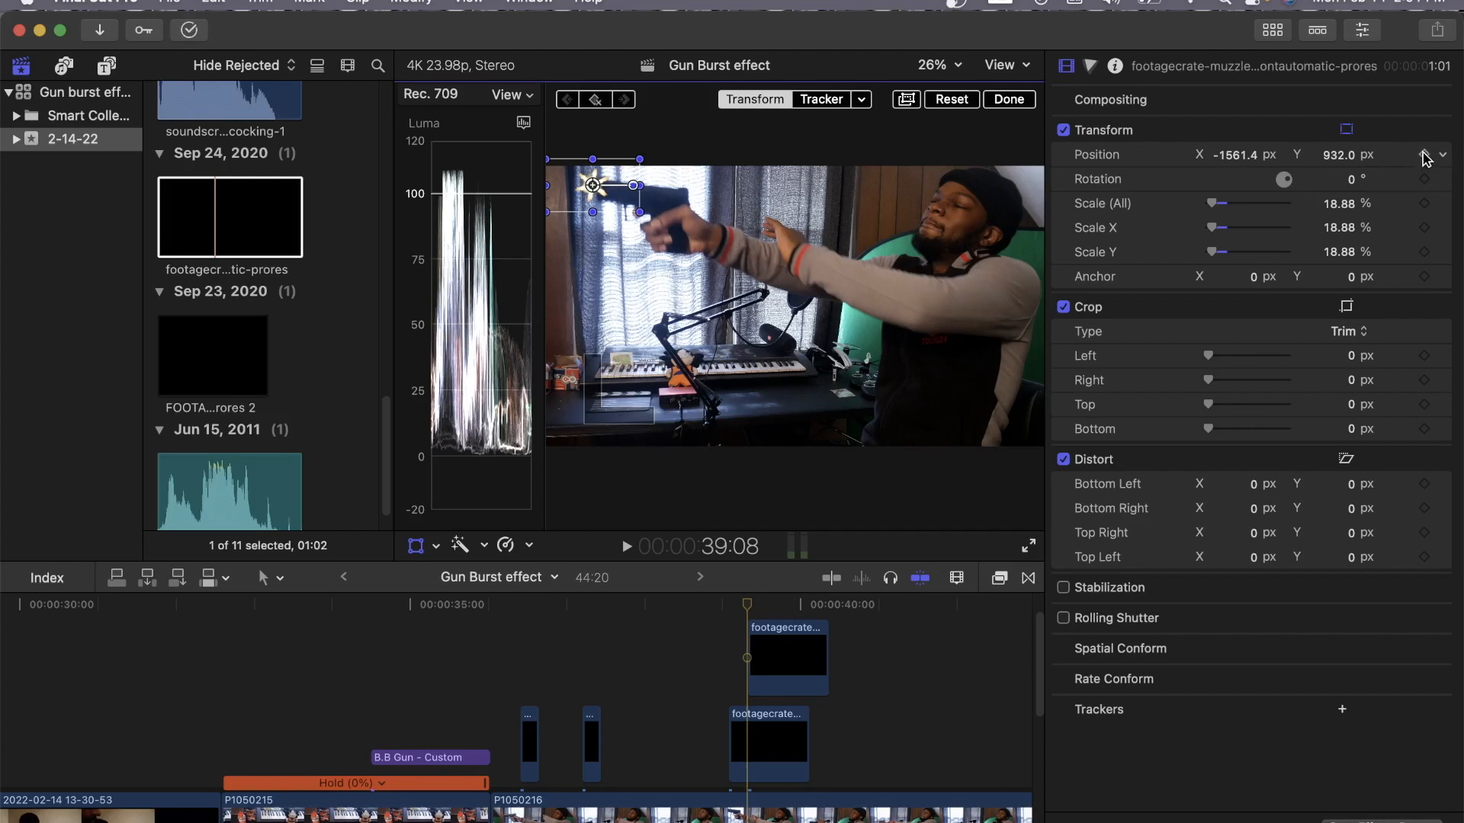
left_click(1424, 156)
left_click(1424, 180)
left_click(1424, 204)
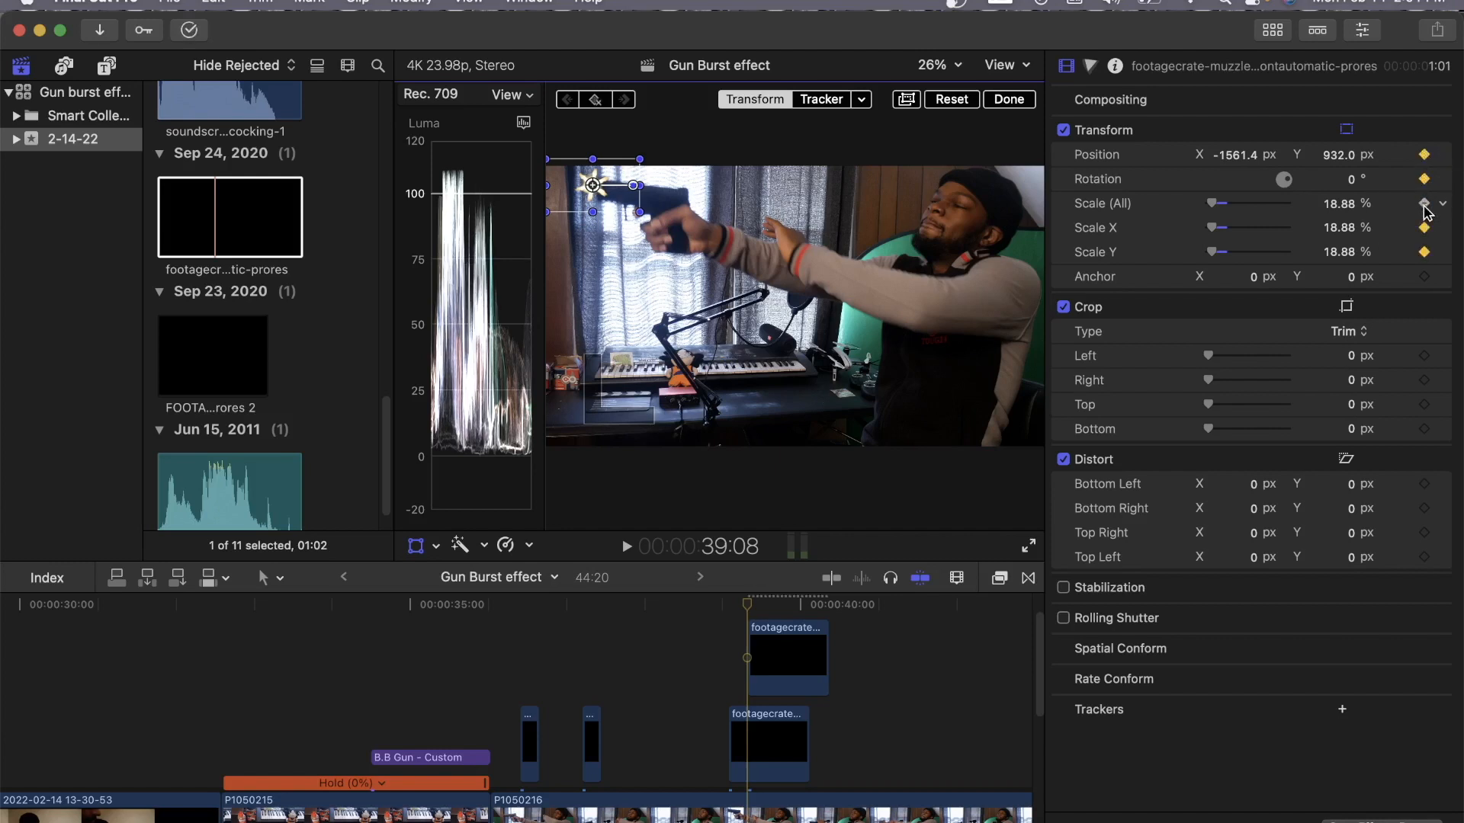
Keyframe the upper muzzle flash's position to X -1487.4, Y 938.2 px at 39:11, following the muzzle.
key("Right")
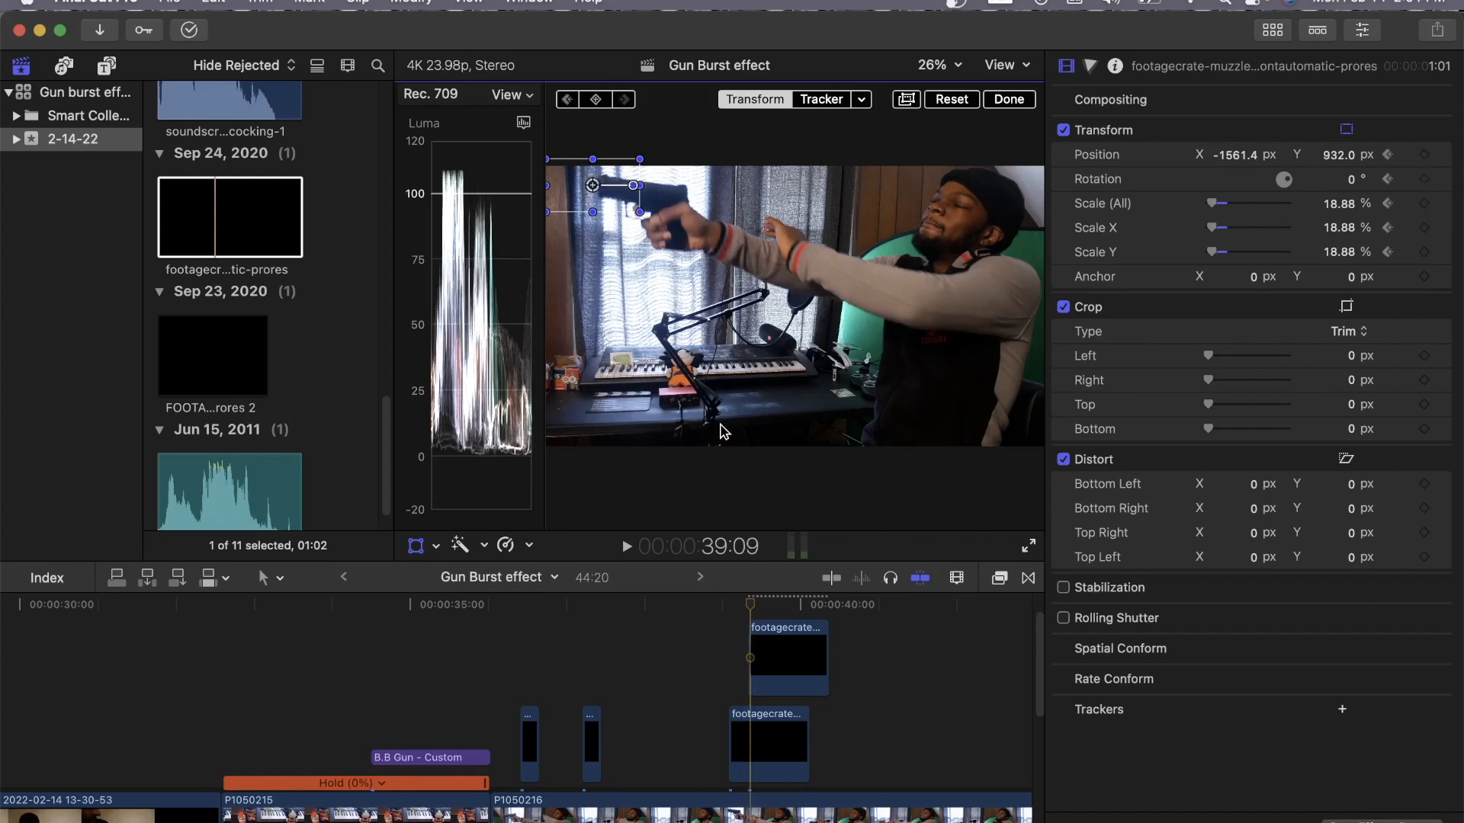
key("Right")
key("Right")
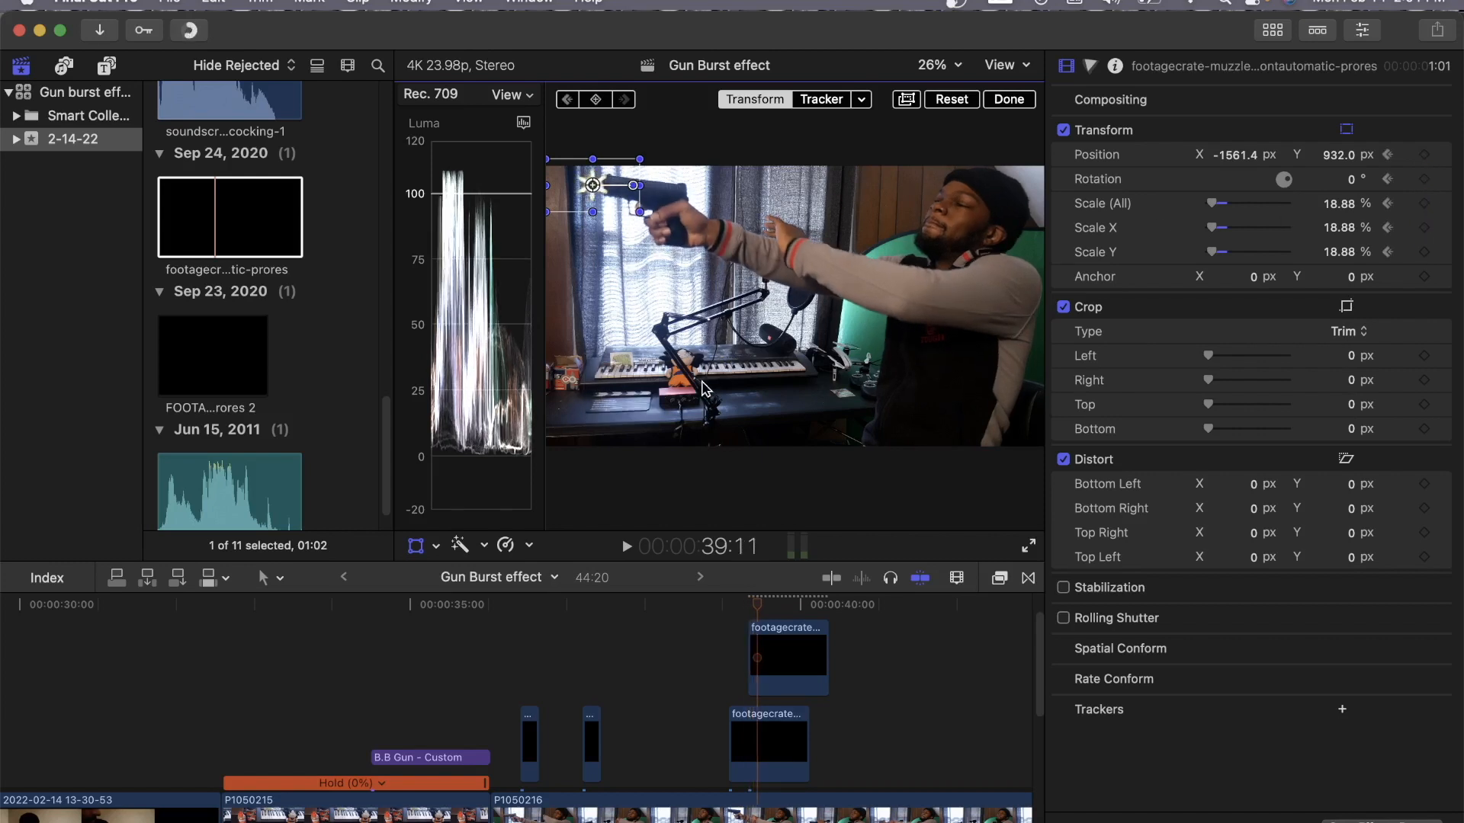
left_click_drag(605, 198, 615, 196)
Keyframe the upper muzzle flash's position to X -1352.3, Y 884.4 px at 39:17, following the gun.
key("Right")
key("Right")
key("Right")
key("Right")
key("Right")
key("Right")
key("Right")
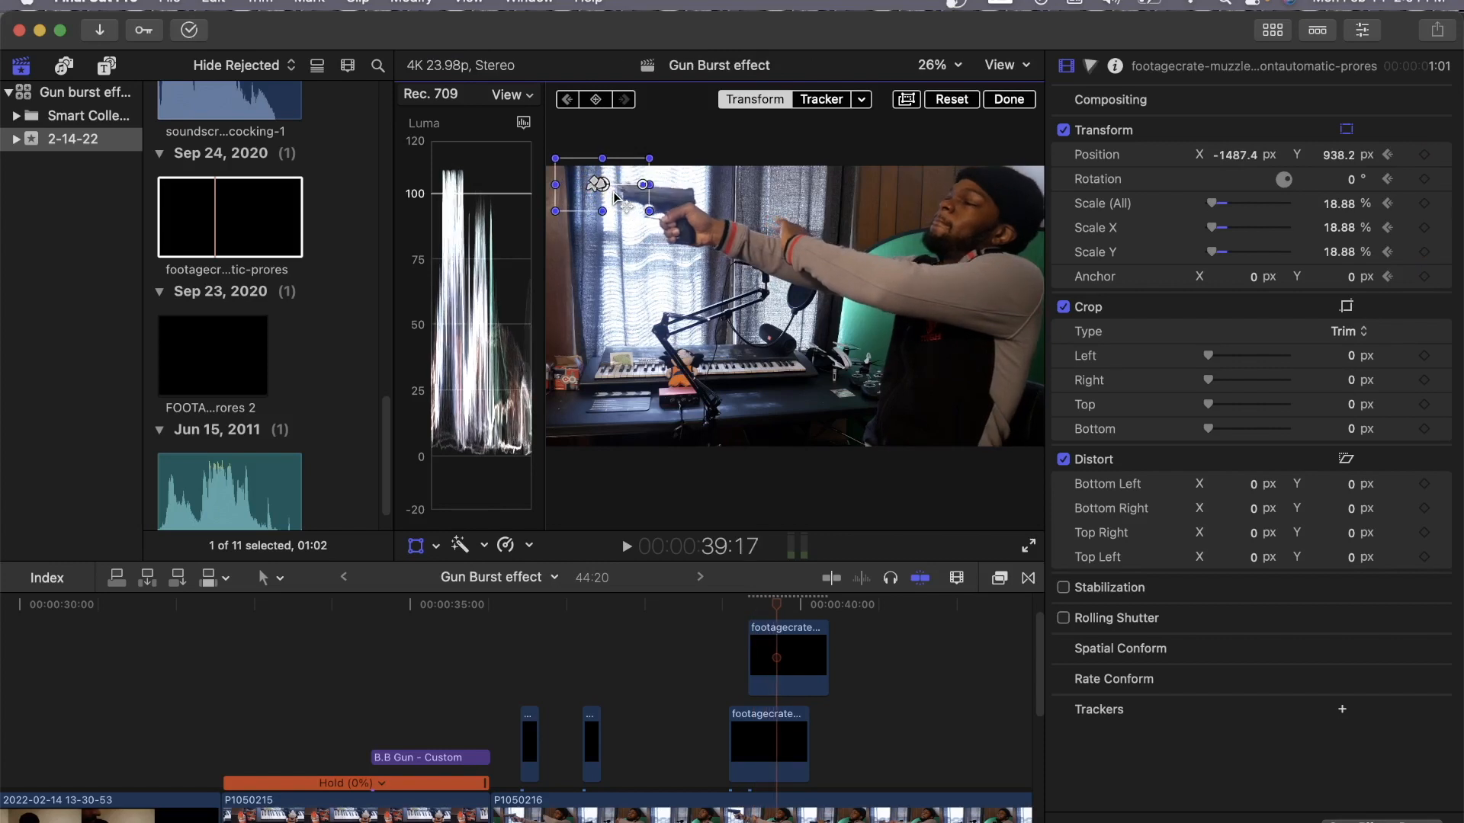
left_click_drag(613, 194, 631, 200)
Trim the ends of both stacked automatic muzzle flash clips to 39:22.
key("Right")
key("Right")
key("Right")
key("Right")
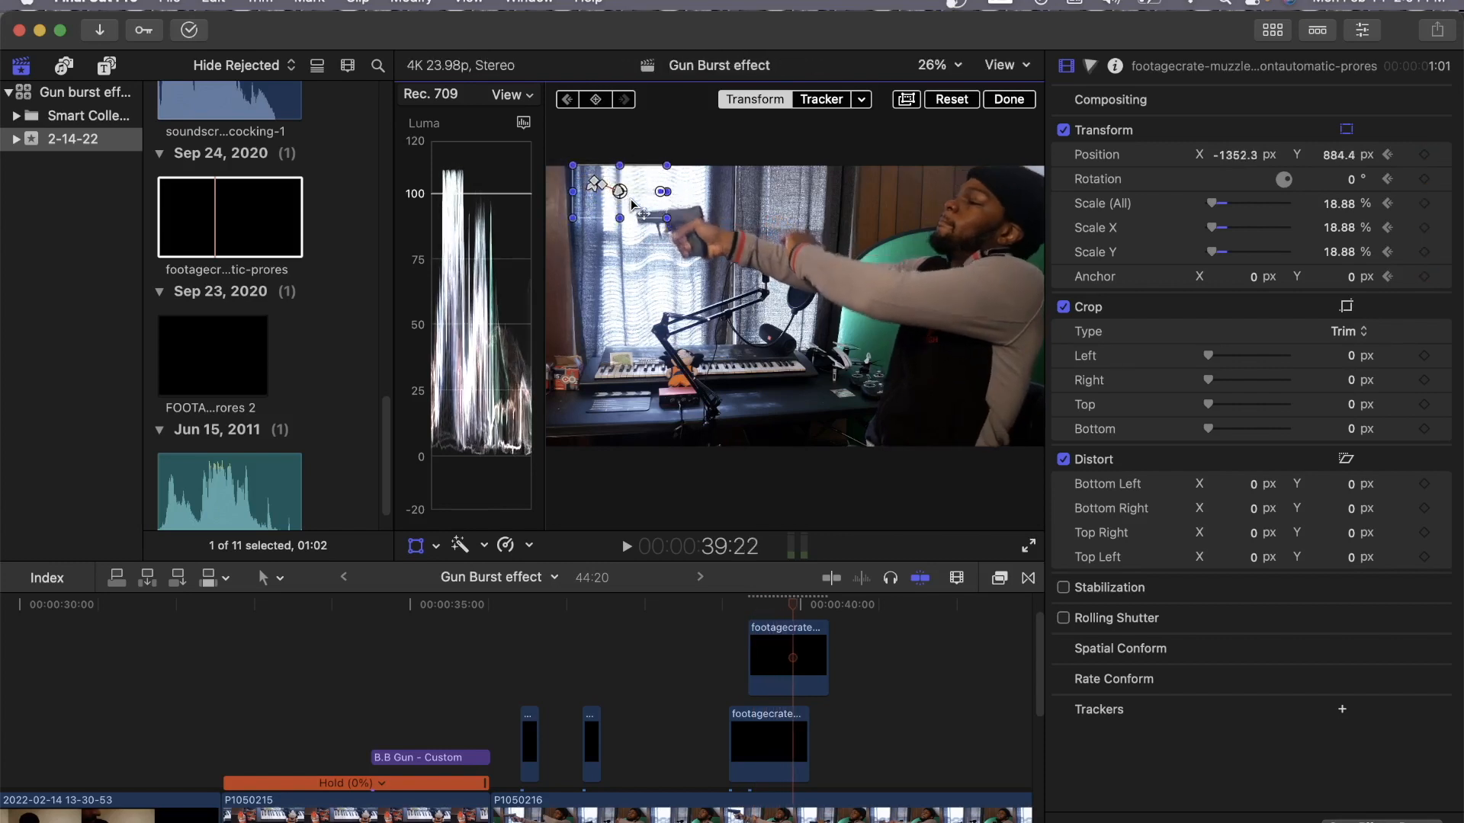
left_click_drag(827, 659, 792, 660)
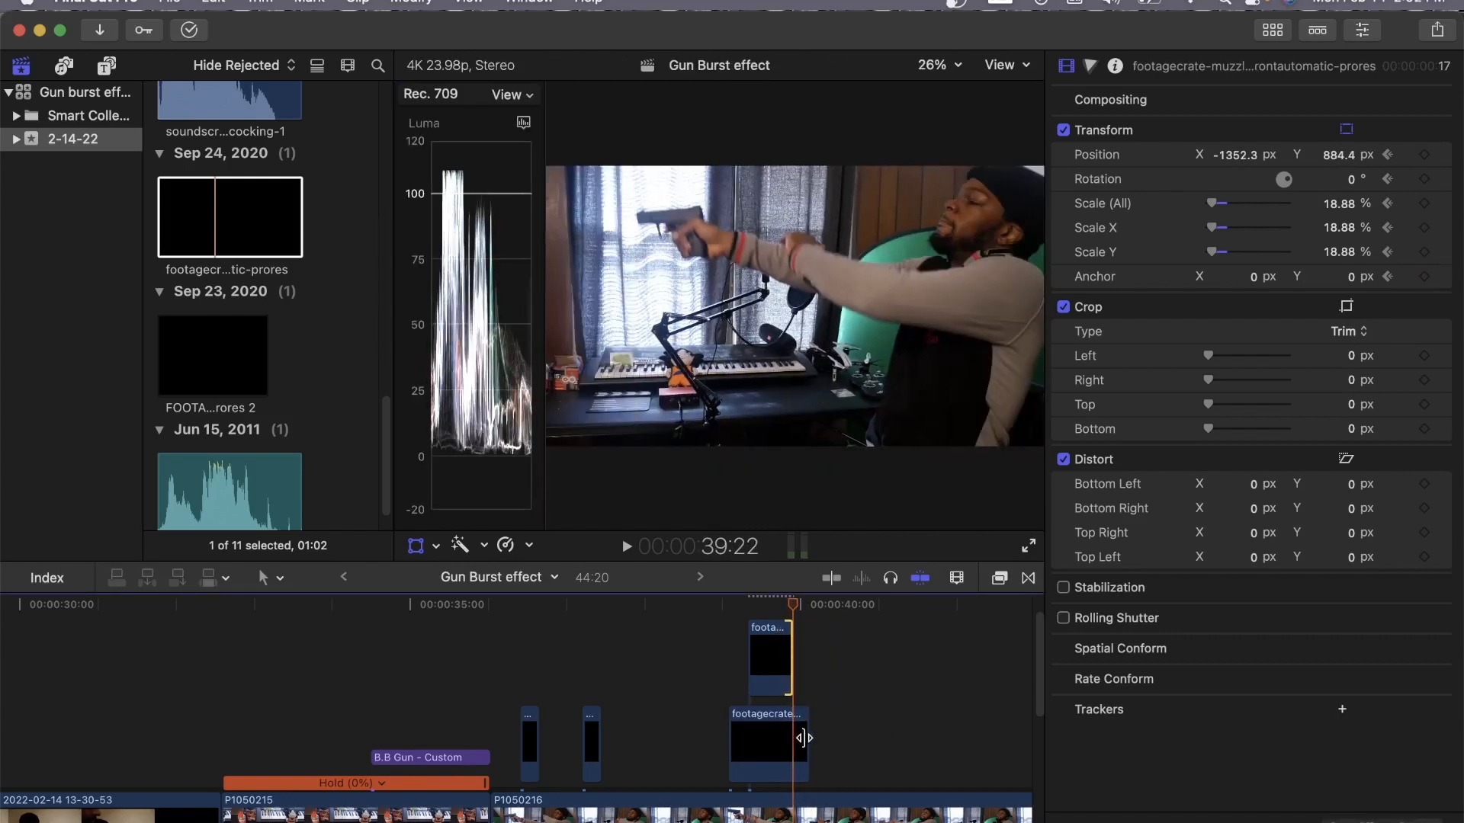
left_click_drag(803, 738, 793, 740)
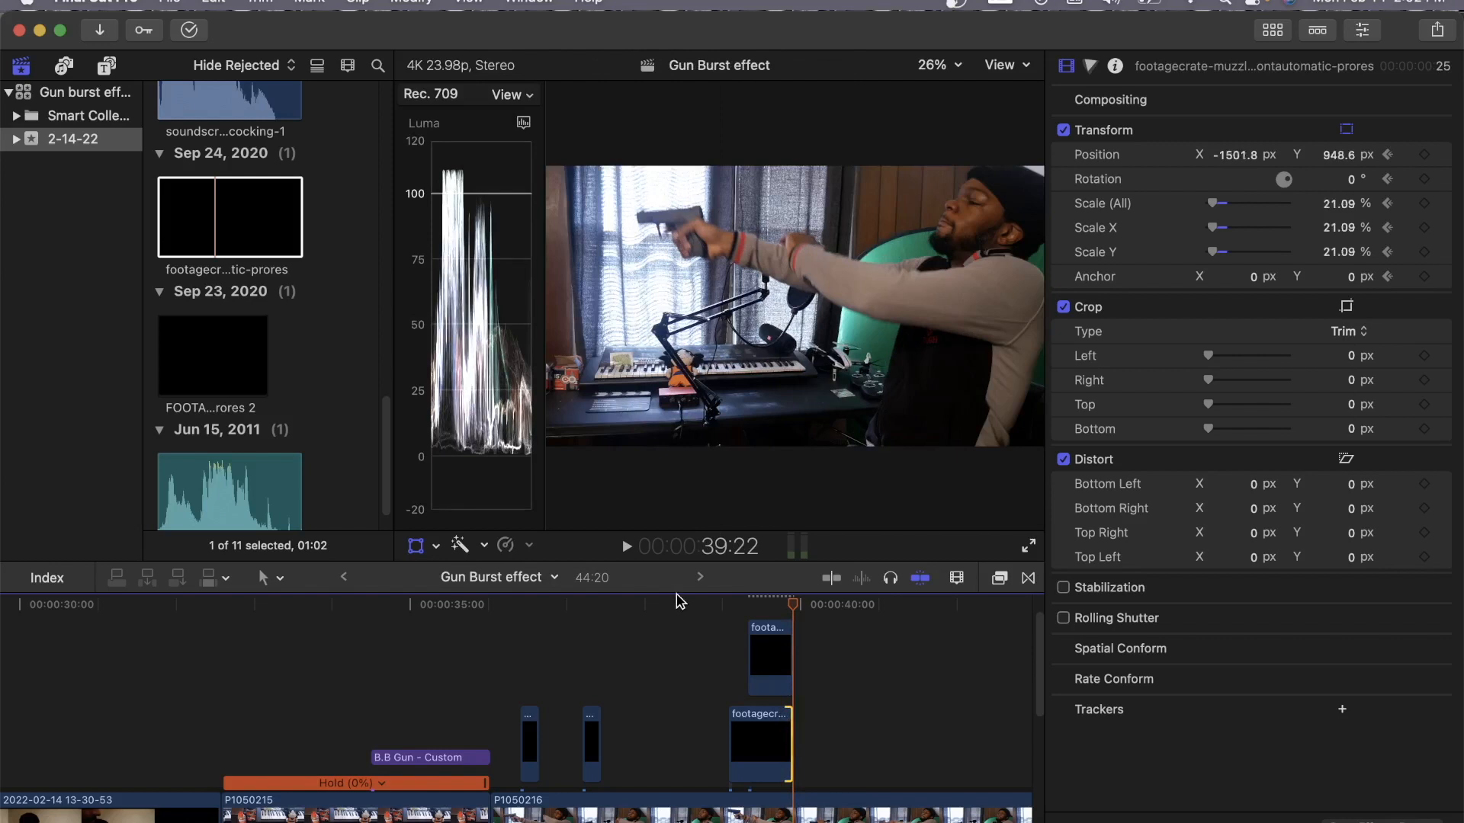
Find the machine gun sound in the 2-14-22 event and listen to it.
scroll(375, 481, "down", 2)
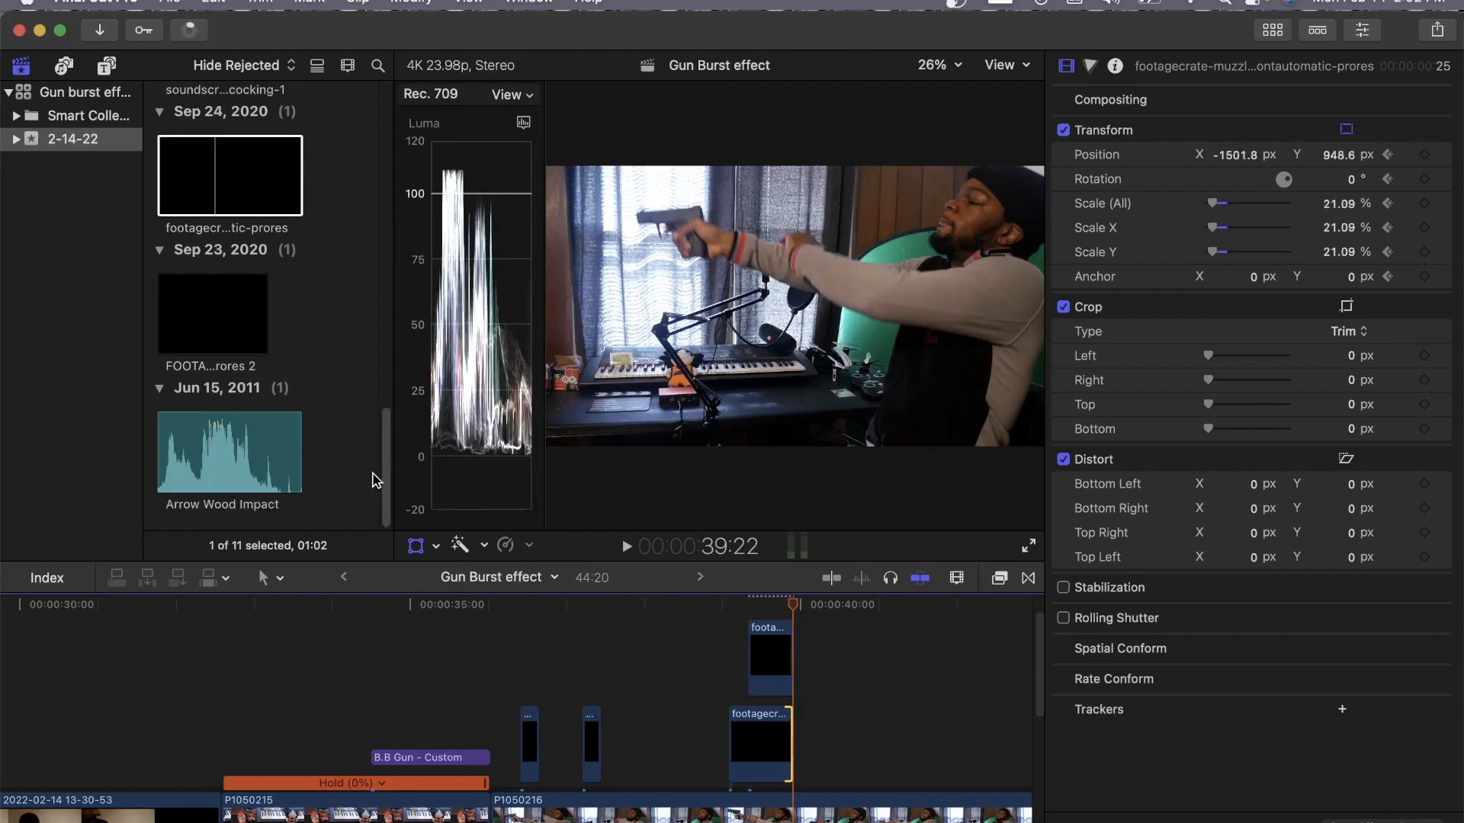
scroll(375, 480, "up", 10)
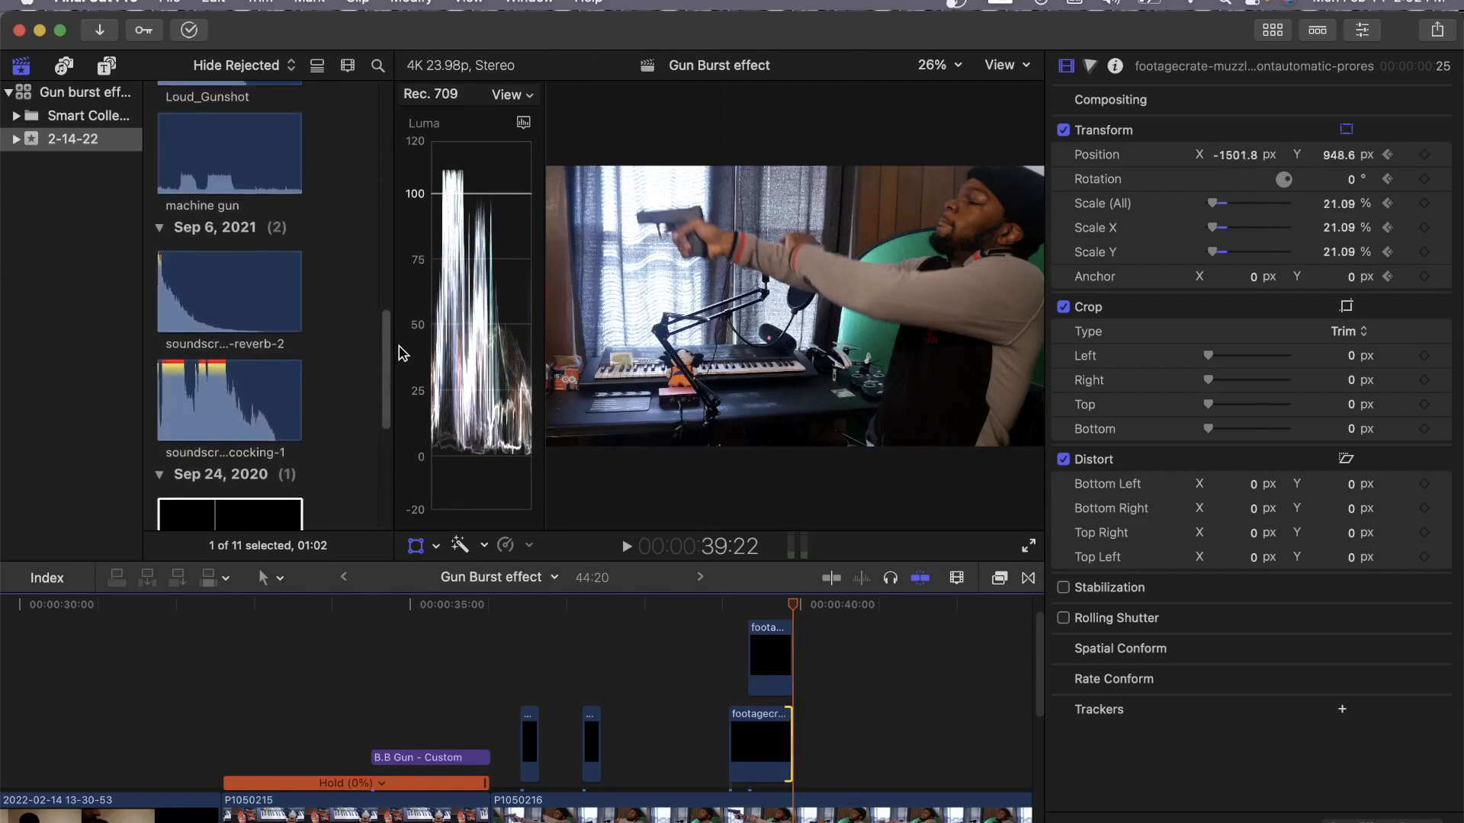
left_click_drag(399, 347, 403, 300)
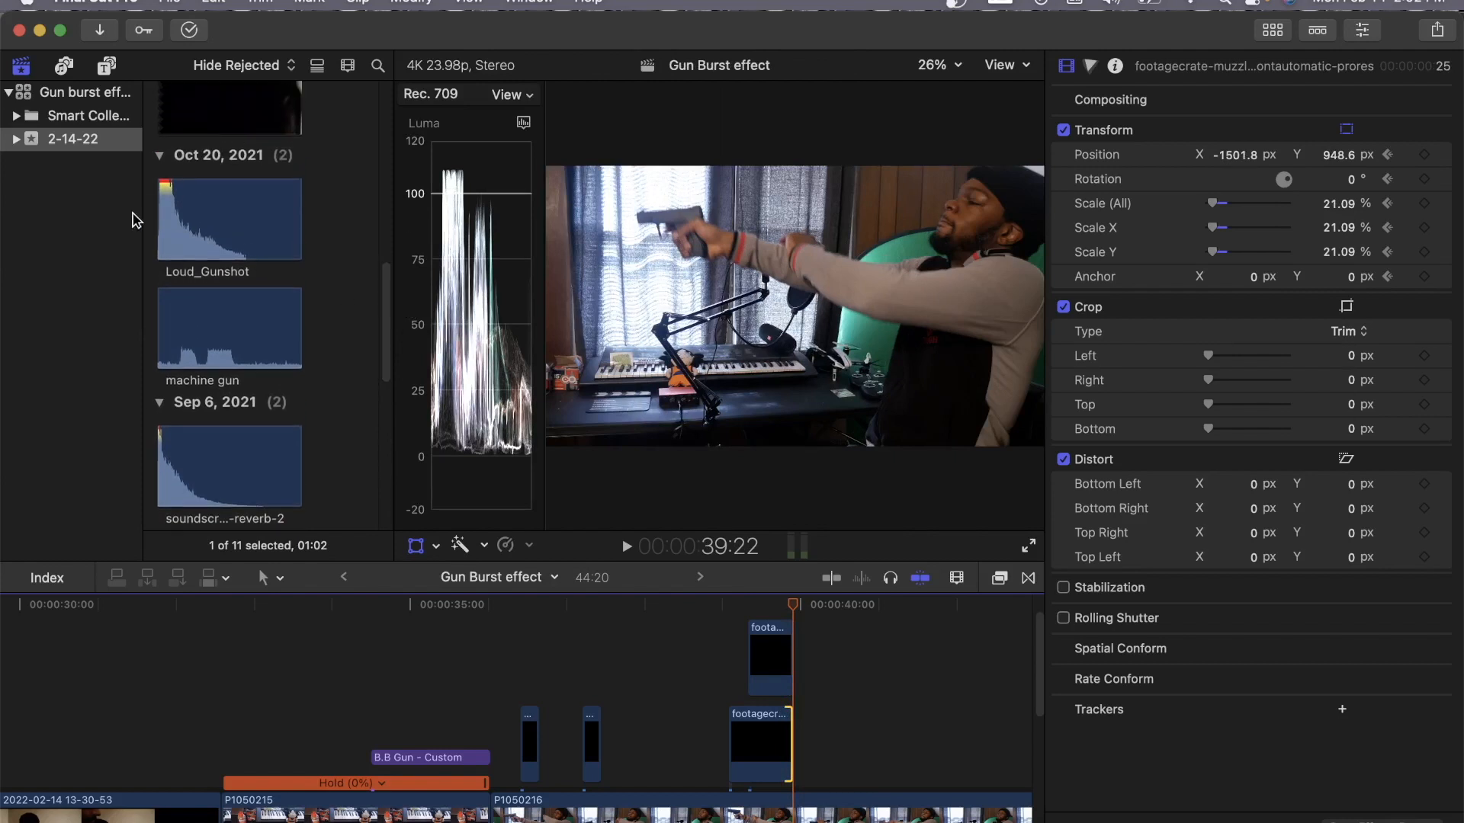
left_click(158, 301)
key("space")
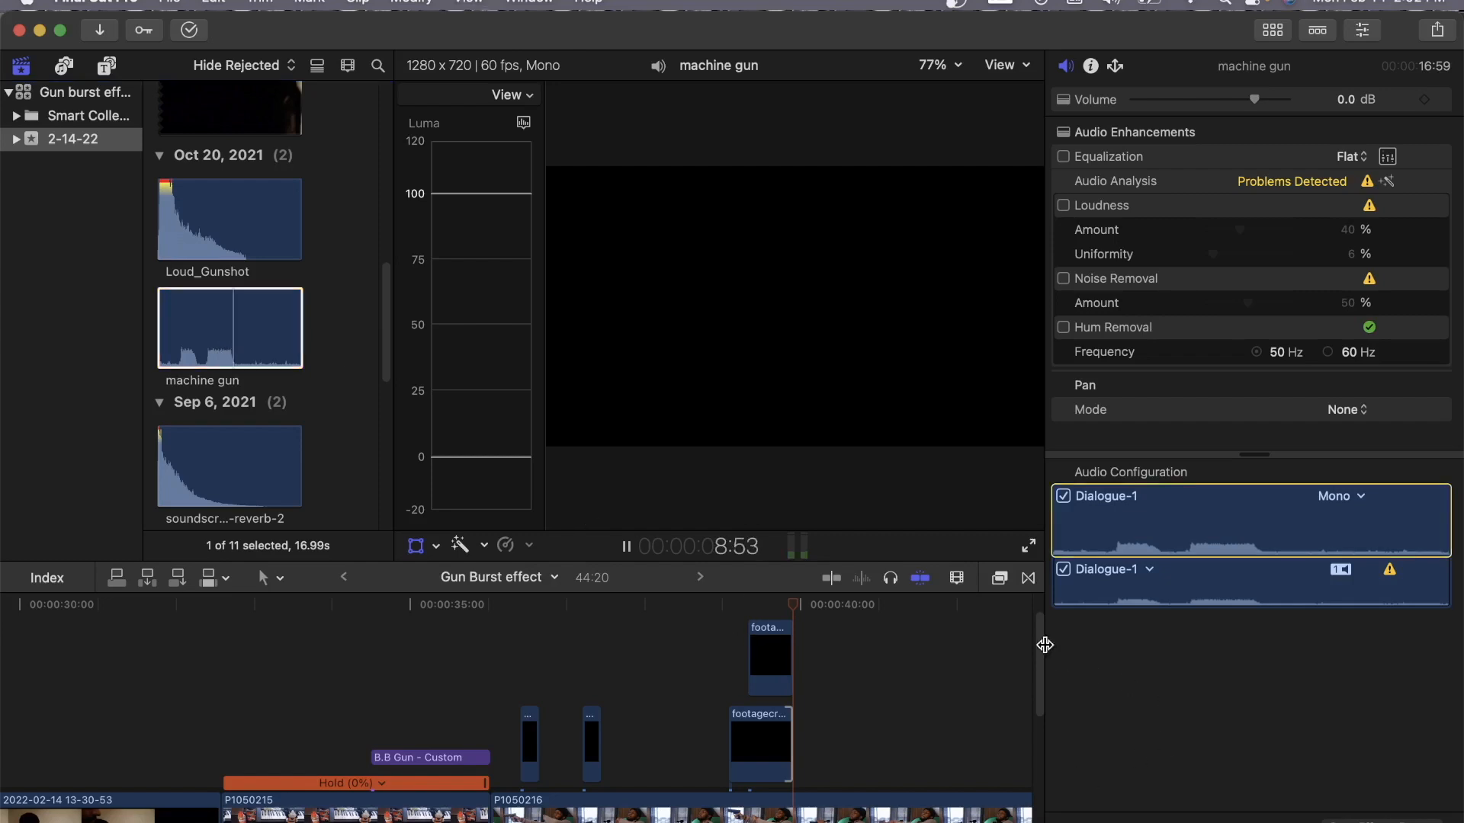
Add the machine gun sound beneath the gunshot audio, trim off its quiet beginning, and shift its start to 38:20.
left_click_drag(1039, 641, 1037, 702)
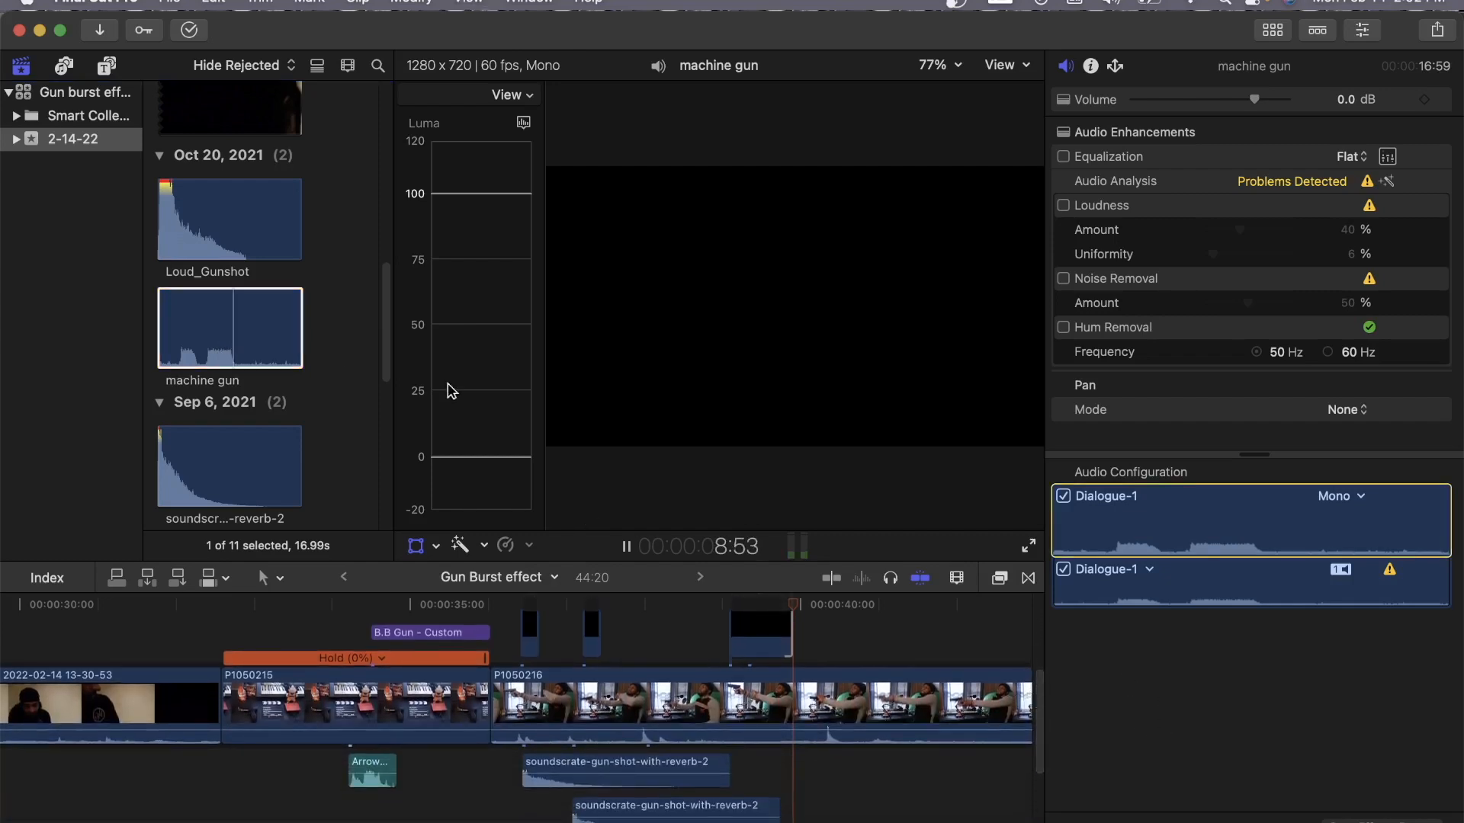
left_click_drag(229, 338, 850, 766)
left_click_drag(1043, 725, 1041, 771)
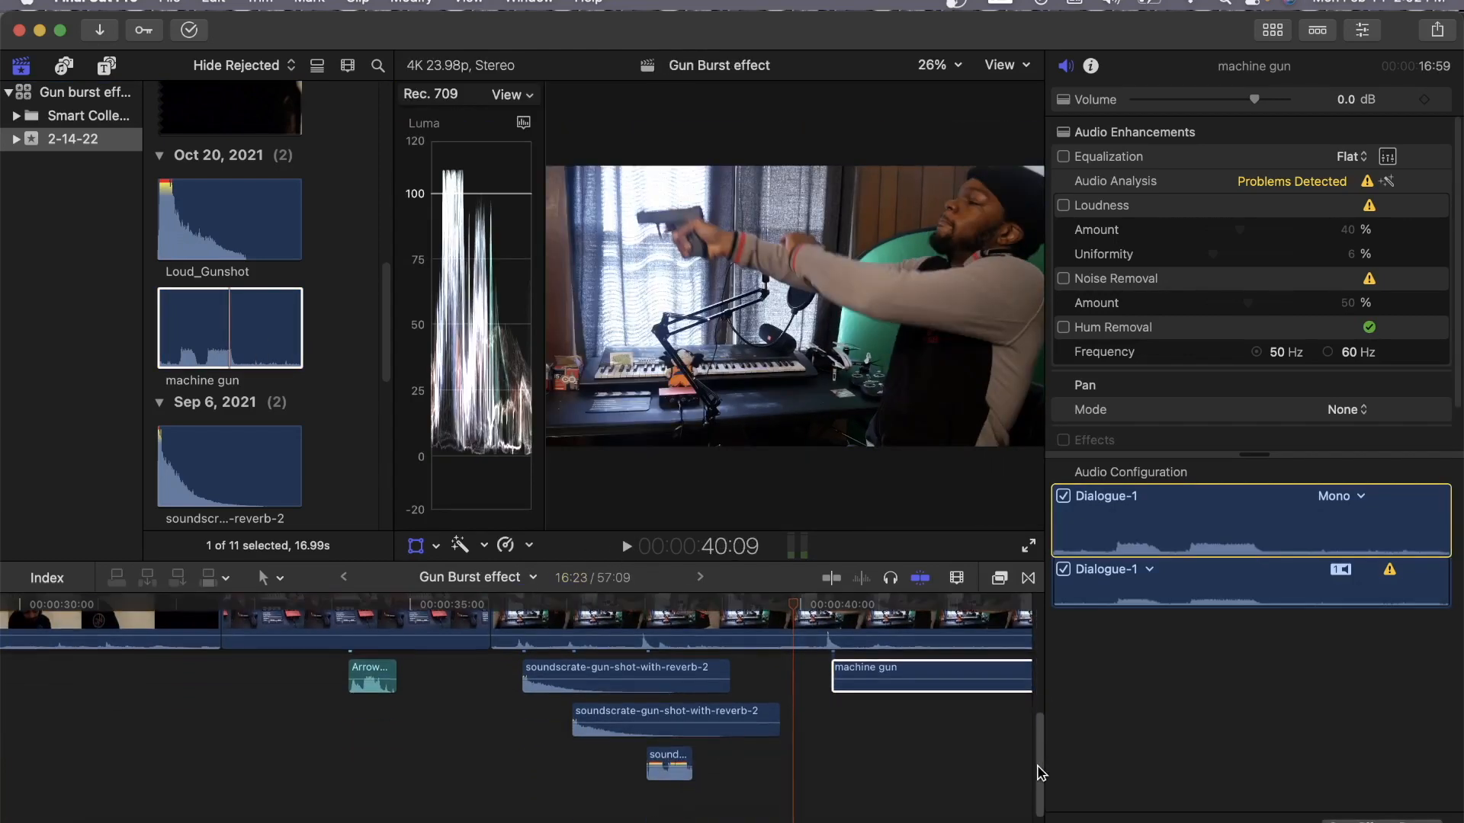
left_click_drag(936, 681, 645, 812)
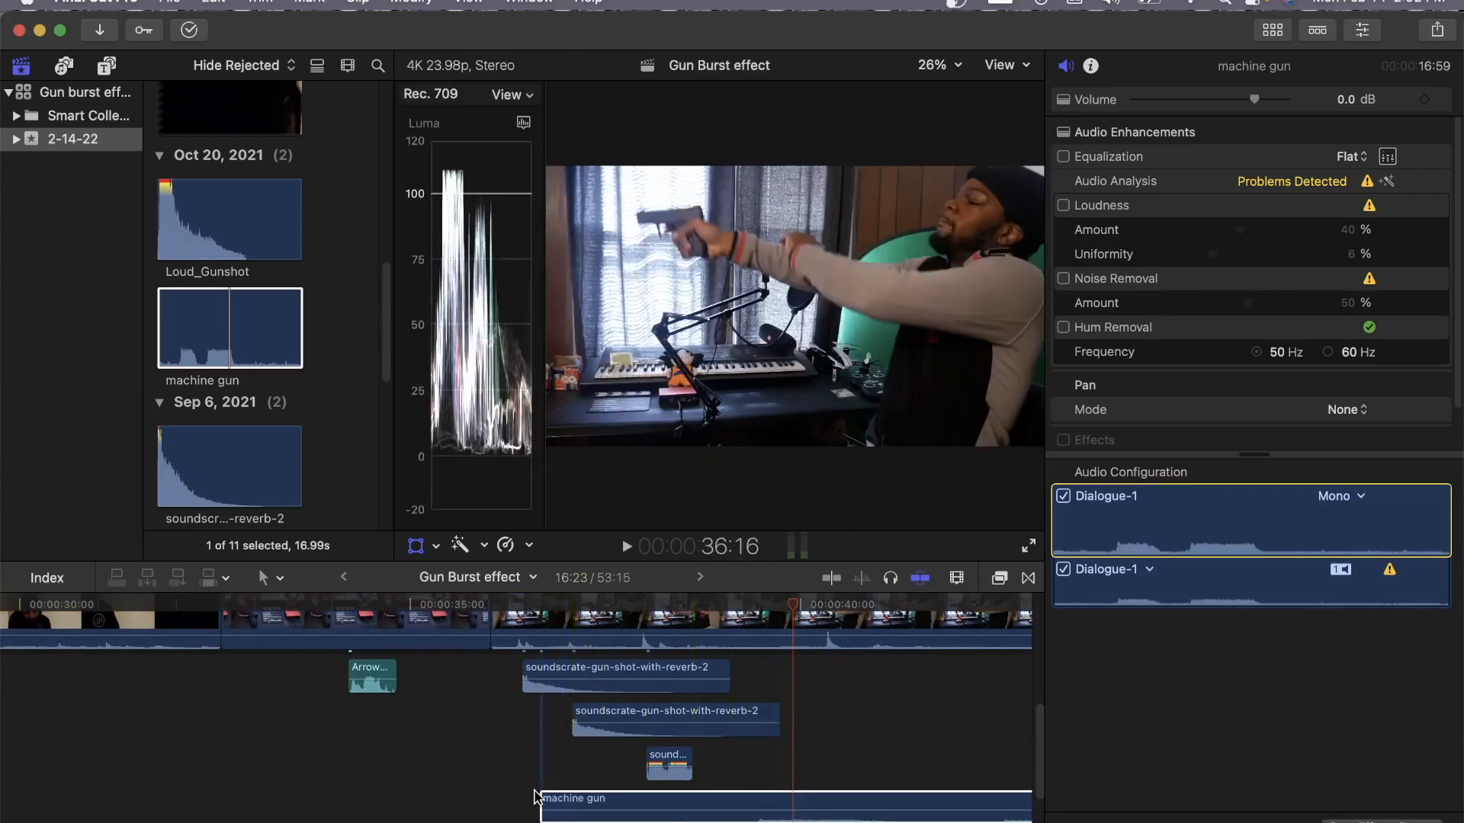
left_click_drag(544, 798, 755, 798)
left_click_drag(896, 762, 854, 764)
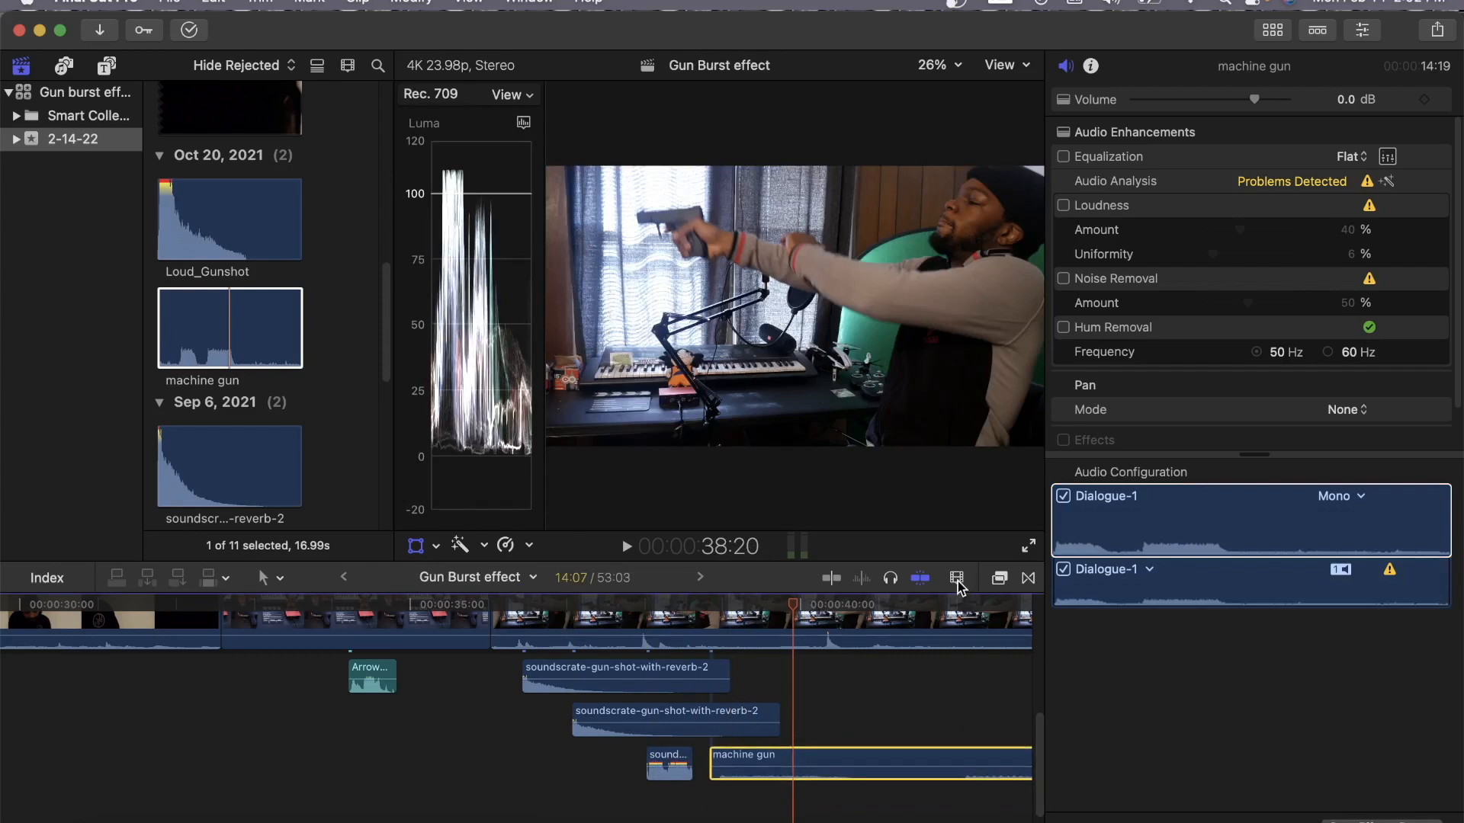
Reduce the timeline clip height to the minimum so the video and audio lanes fit together.
left_click(957, 579)
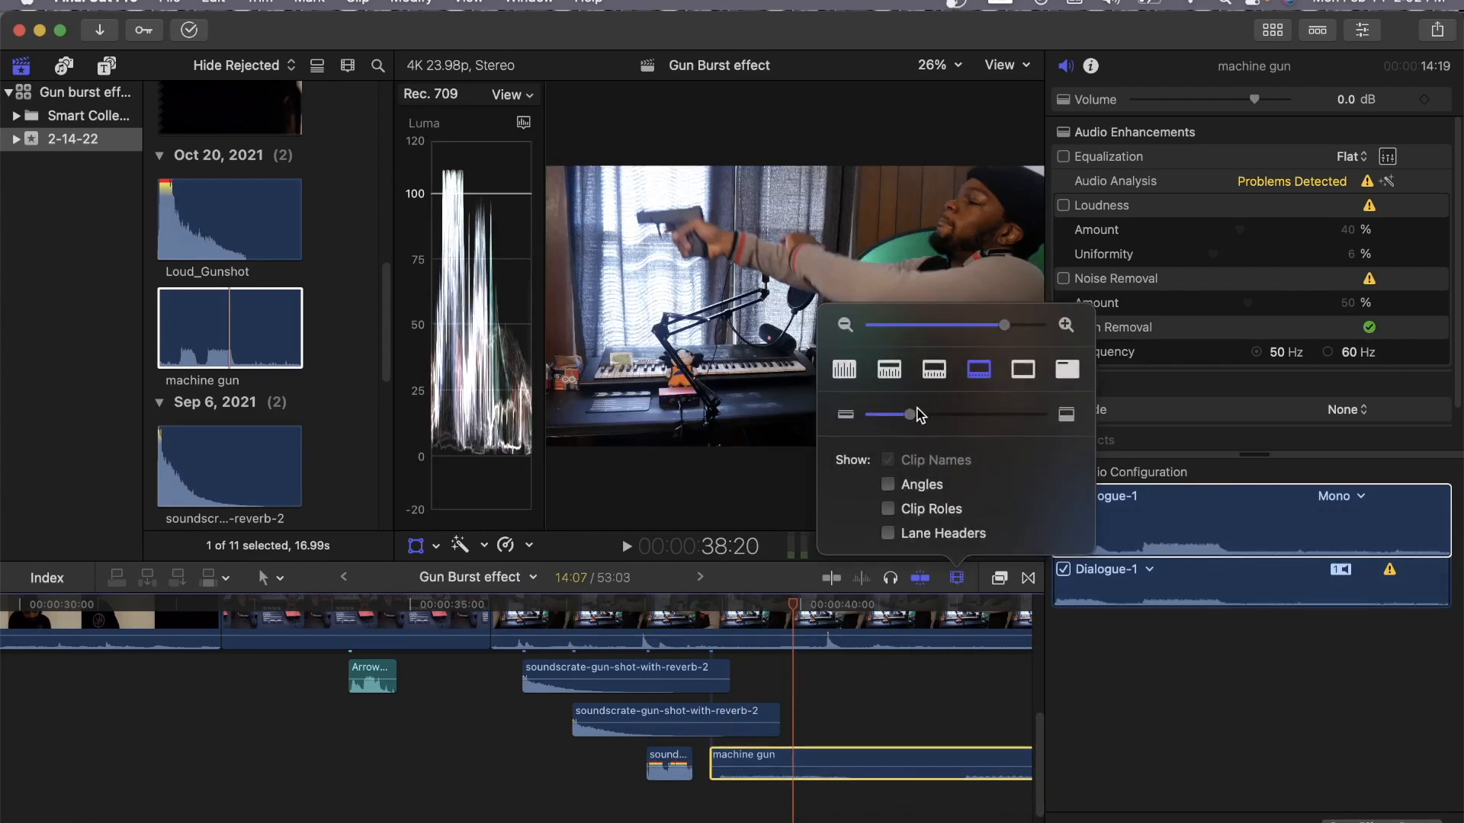
left_click_drag(919, 416, 870, 417)
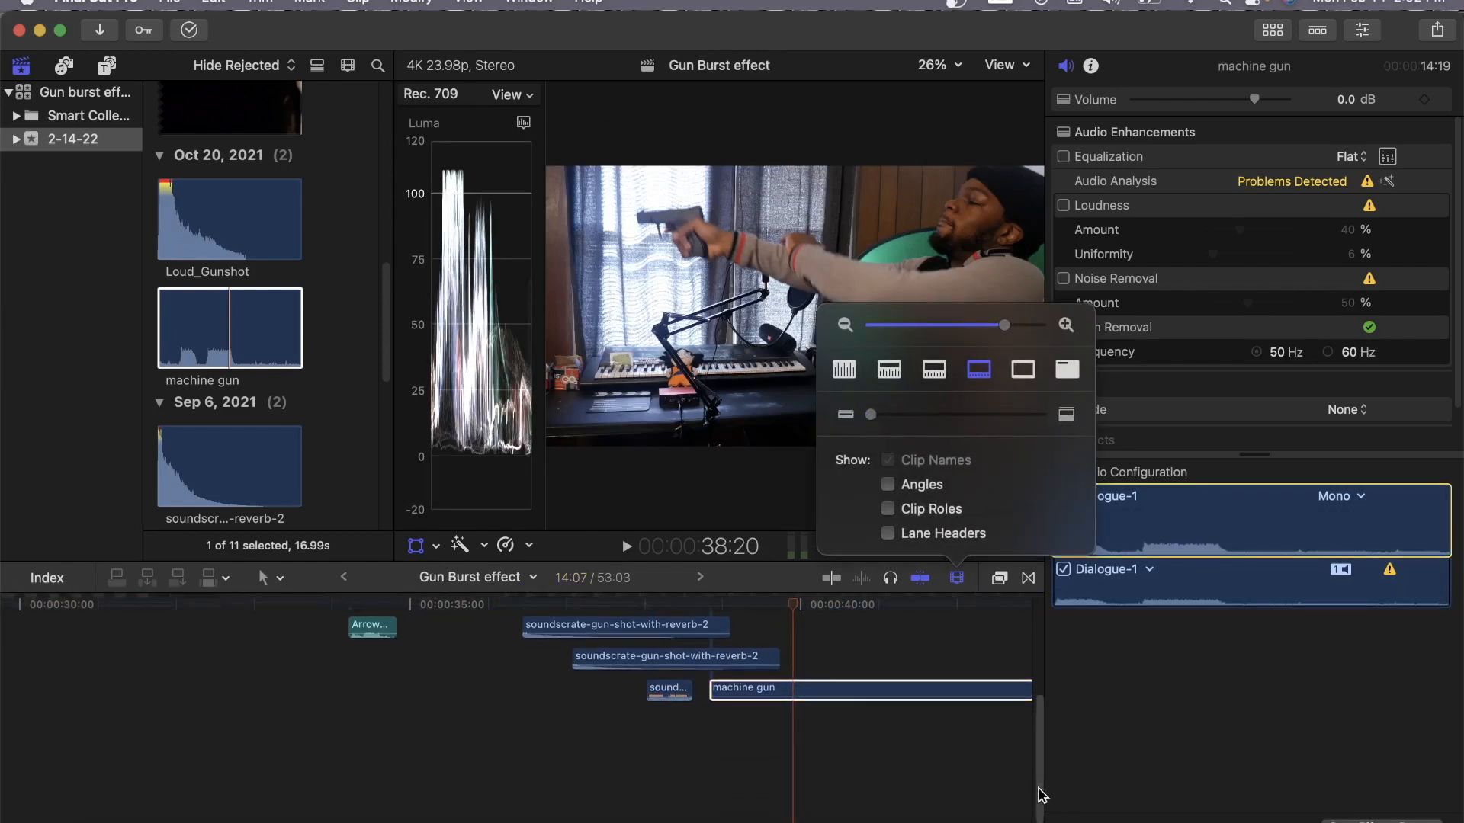
left_click_drag(1038, 796, 1042, 743)
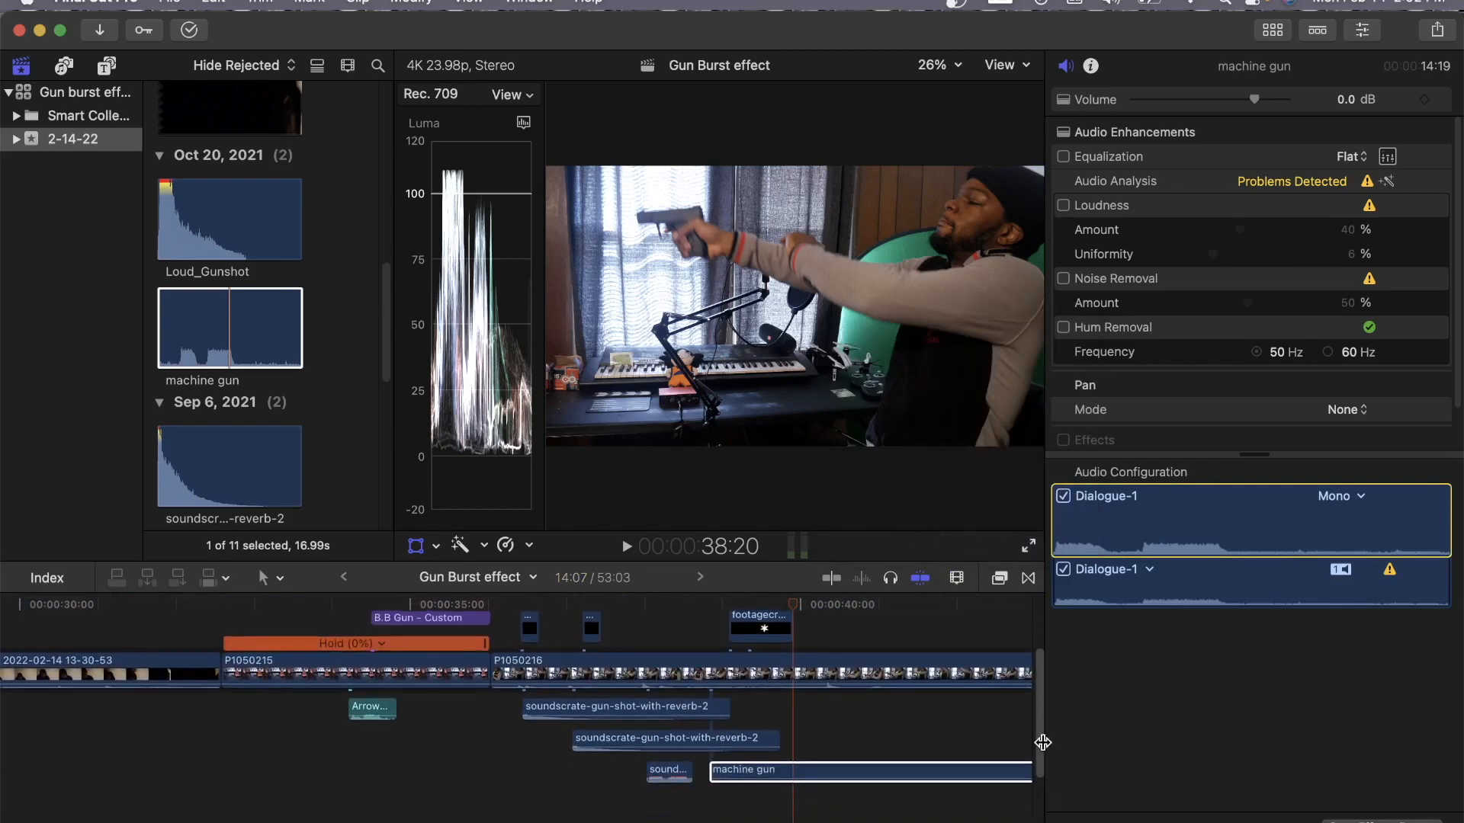
Align the machine gun sound's start with the automatic muzzle flash at 39:02 and play it back.
left_click_drag(789, 776, 809, 776)
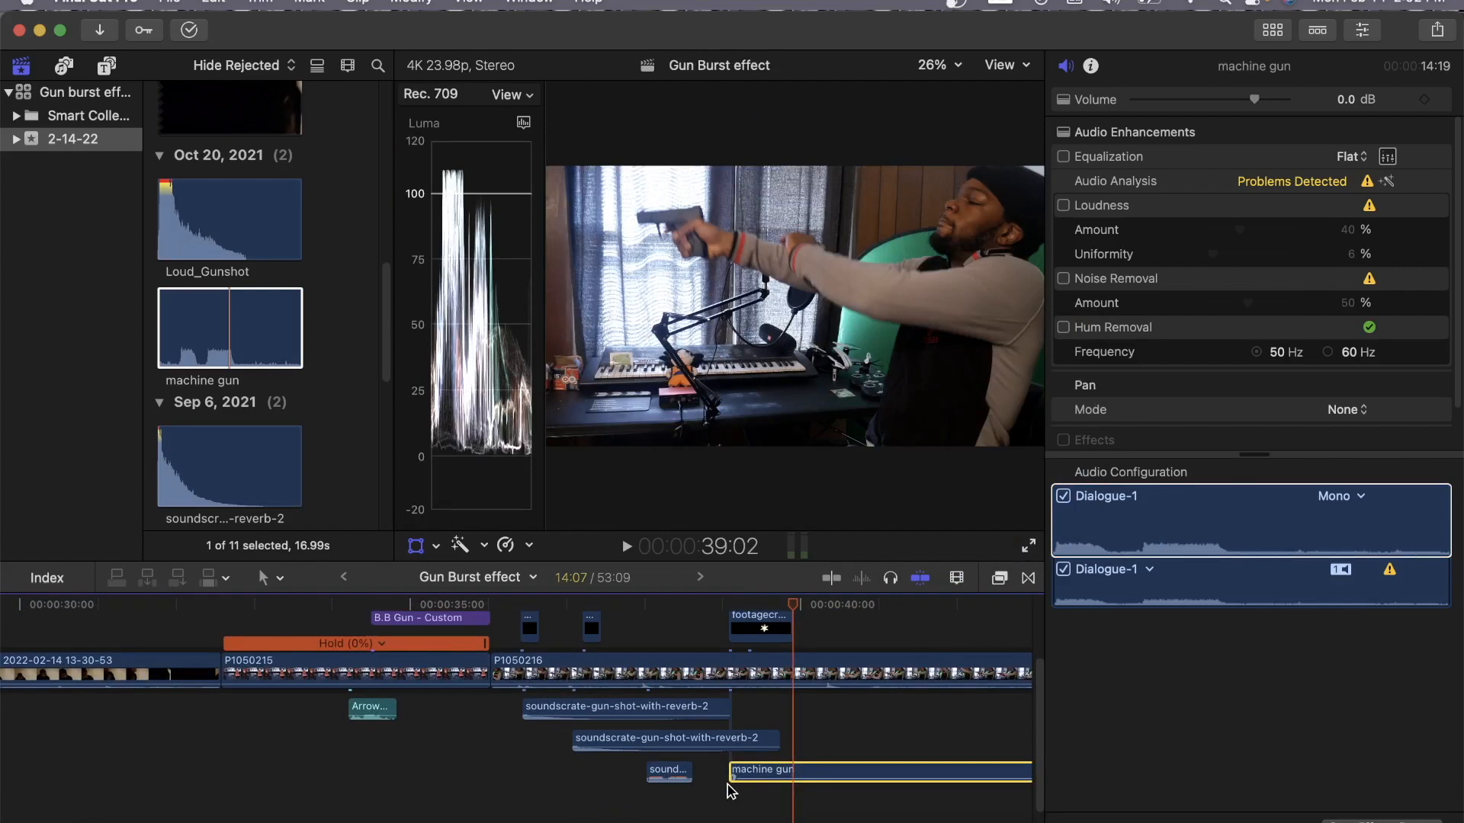
left_click(722, 790)
key("space")
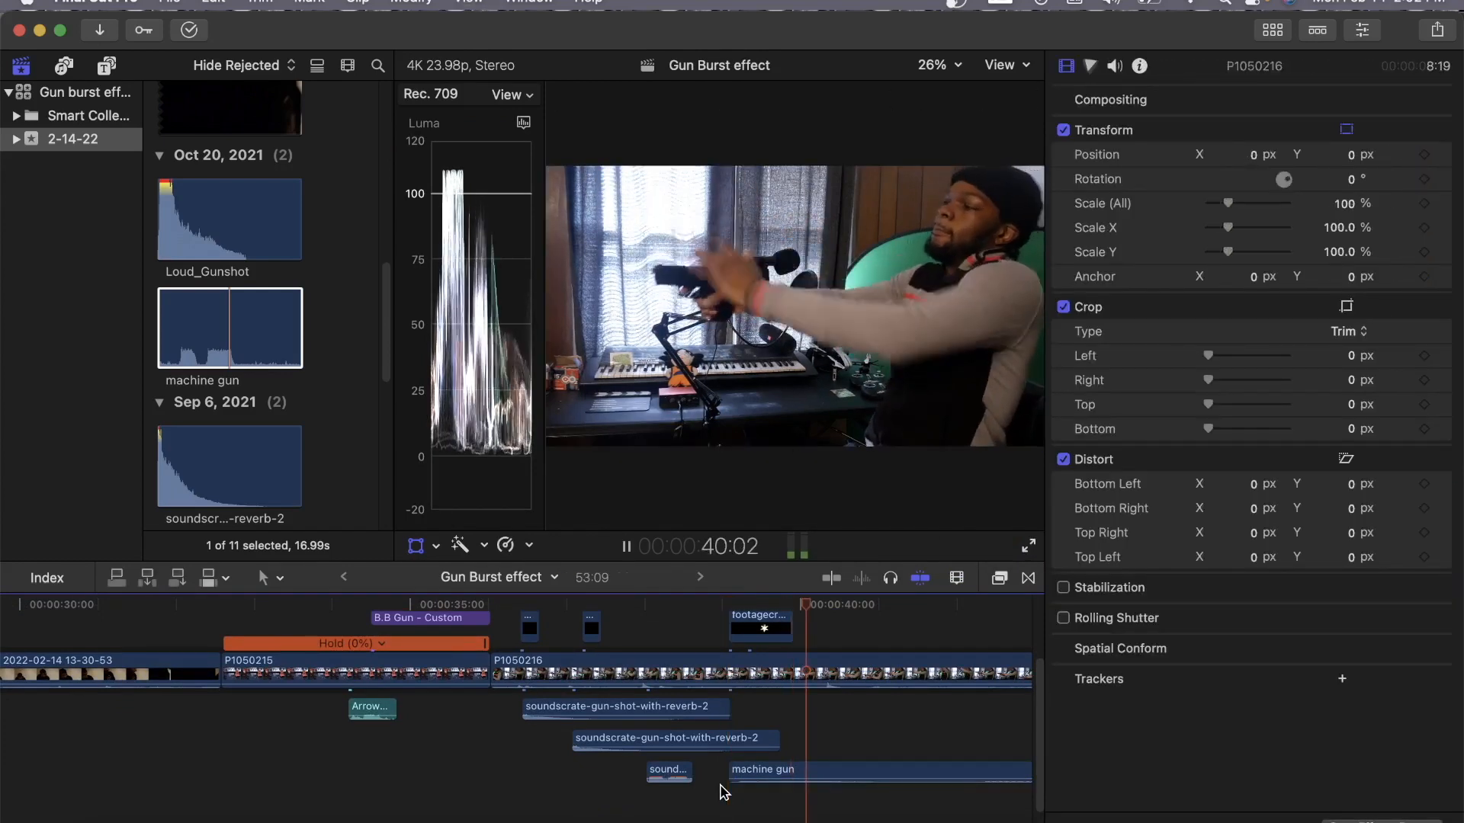
key("space")
Blade the machine gun sound at 40:15 and delete the portion after the cut.
scroll(717, 786, "right", 8)
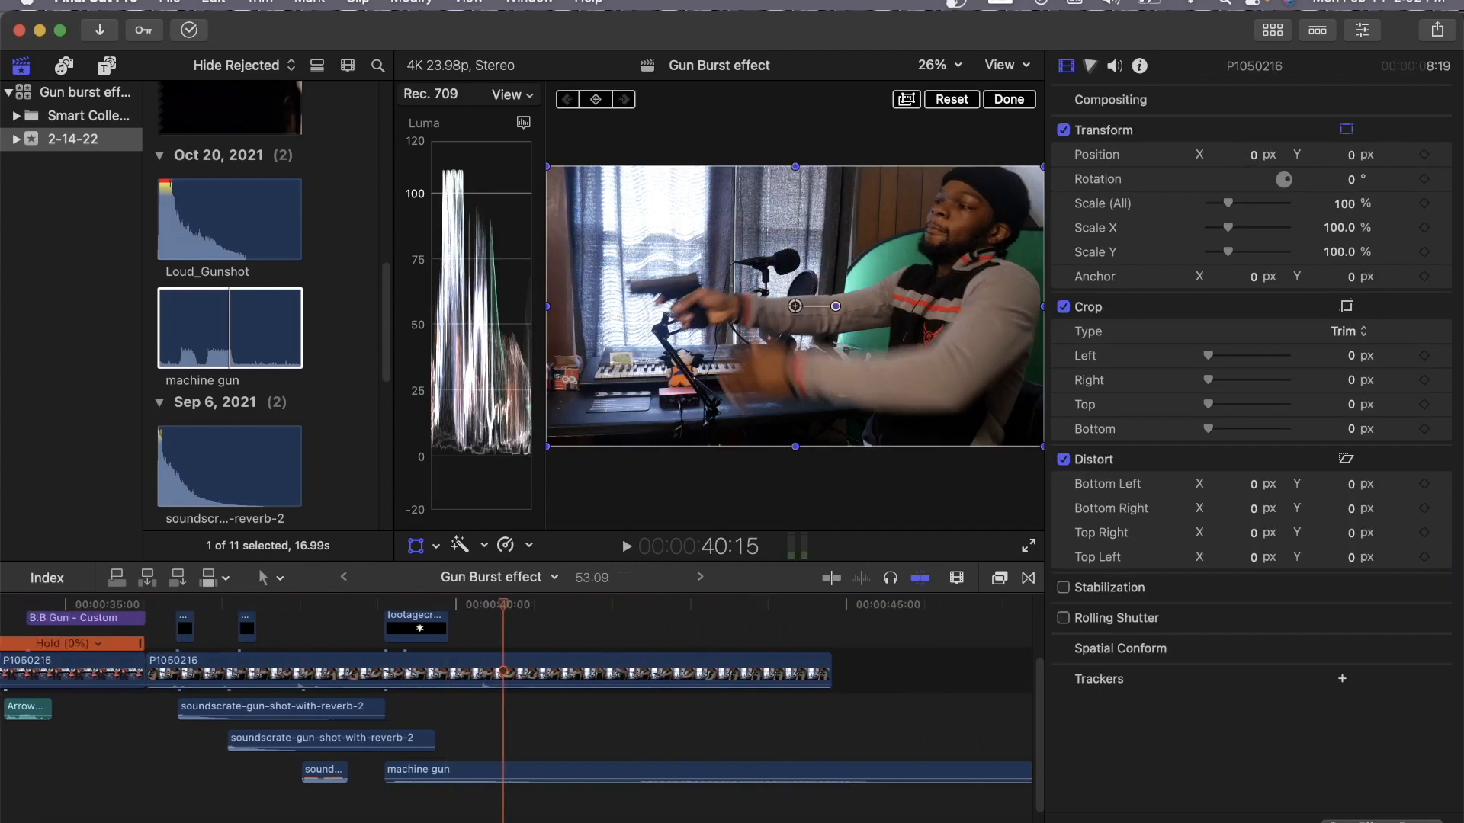
scroll(717, 785, "left", 8)
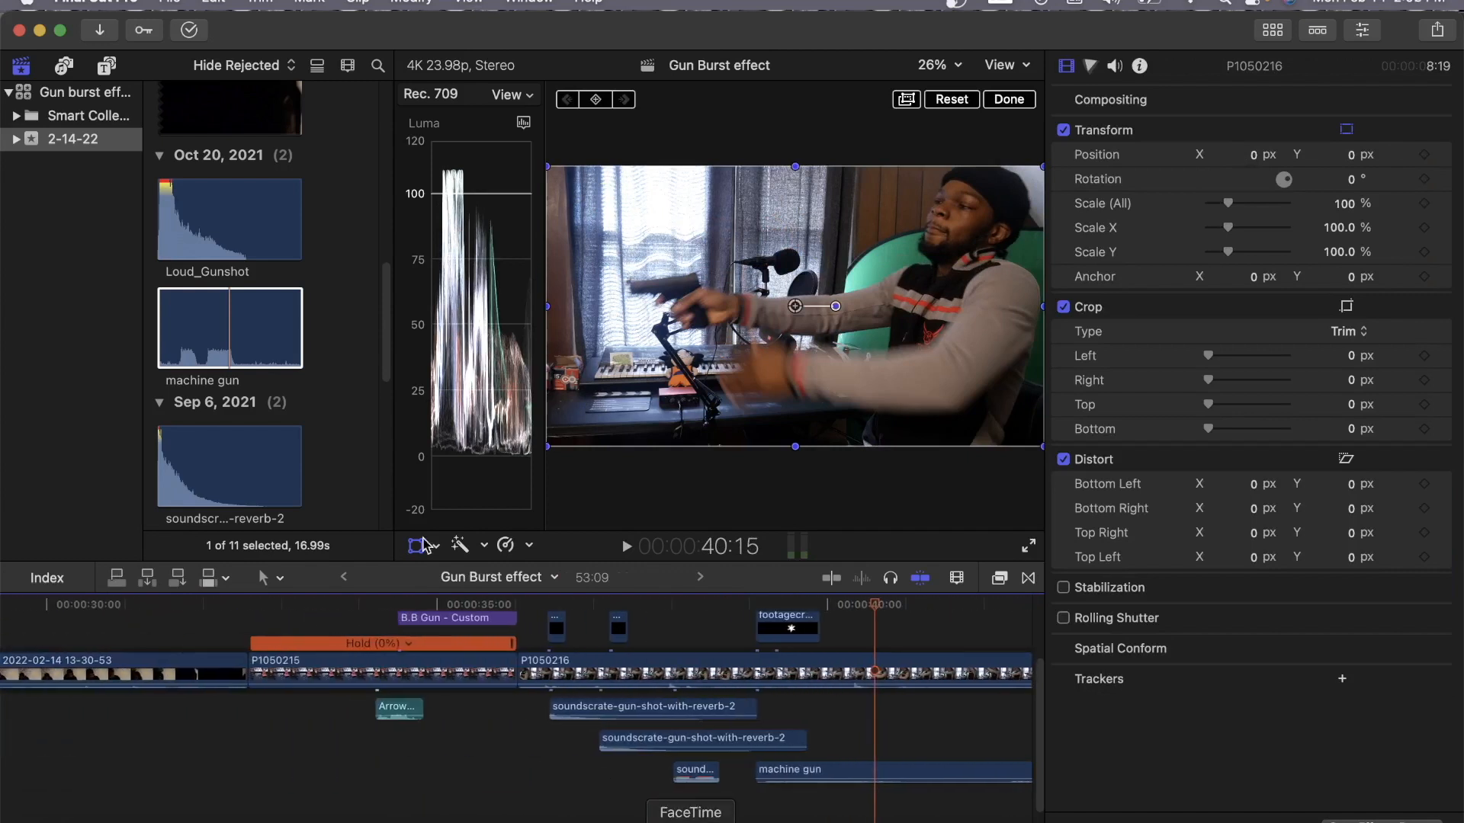
left_click(268, 578)
left_click(298, 703)
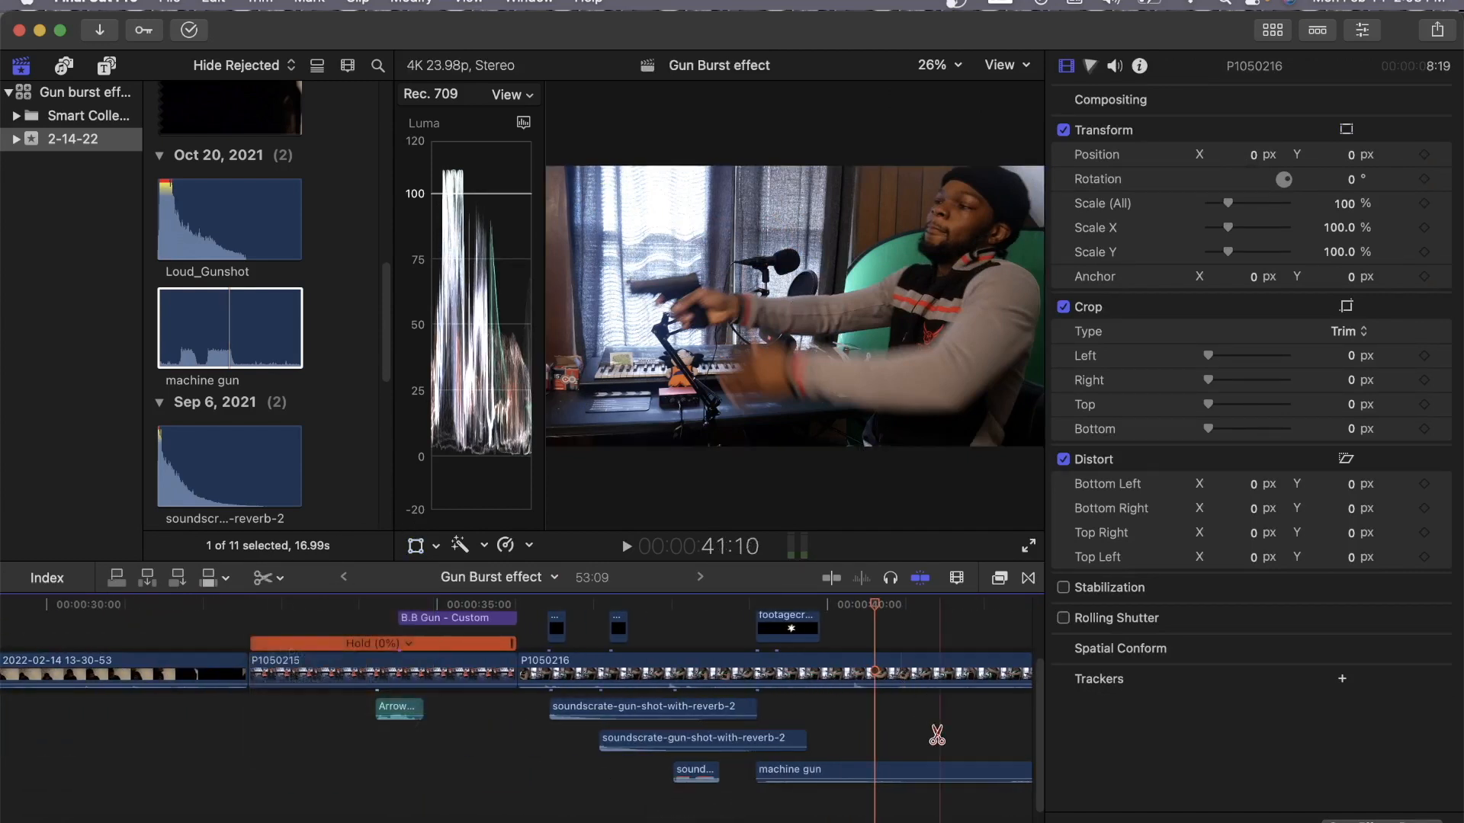
left_click(875, 769)
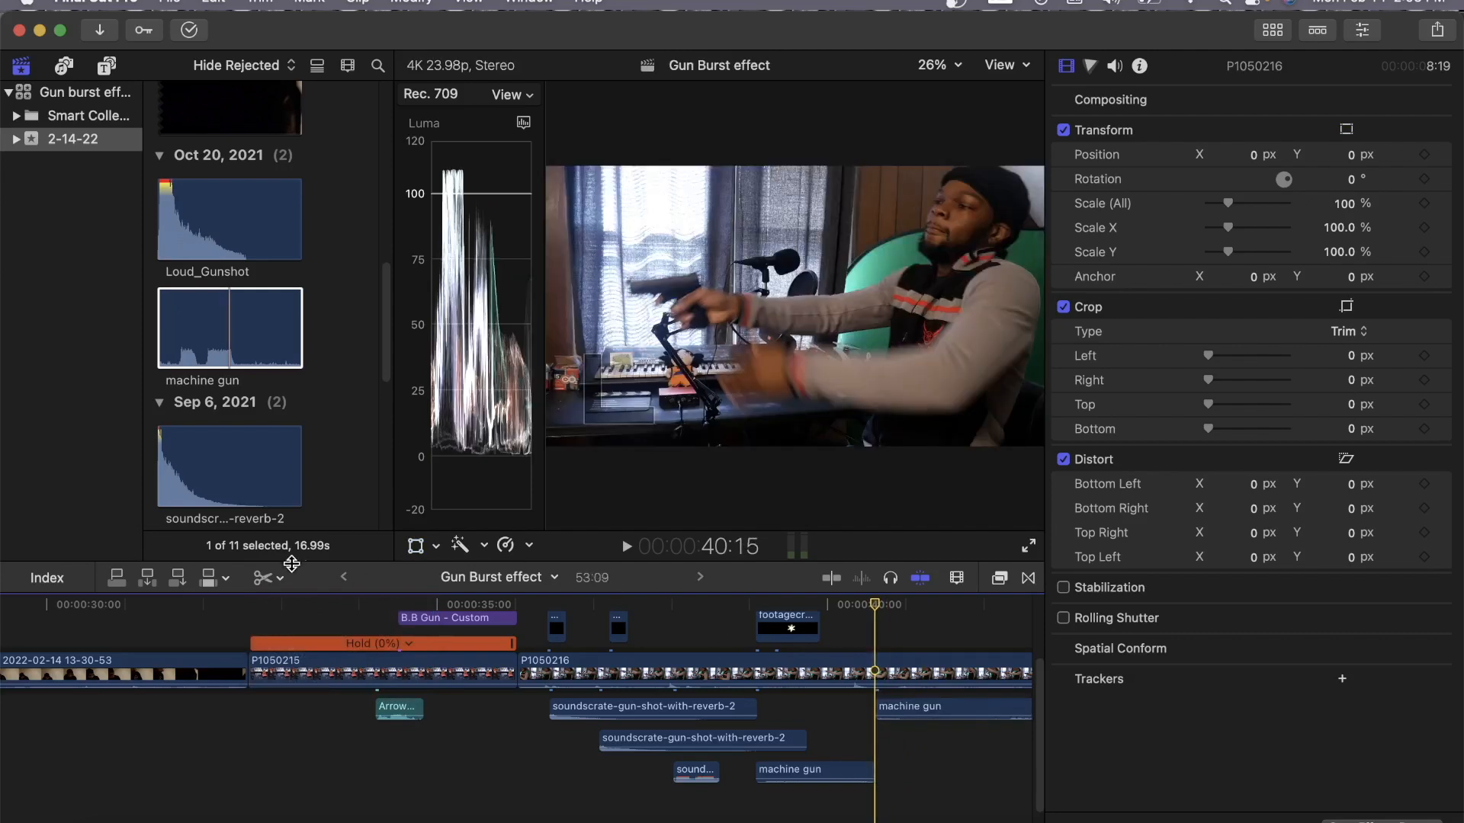
left_click(268, 577)
left_click(299, 603)
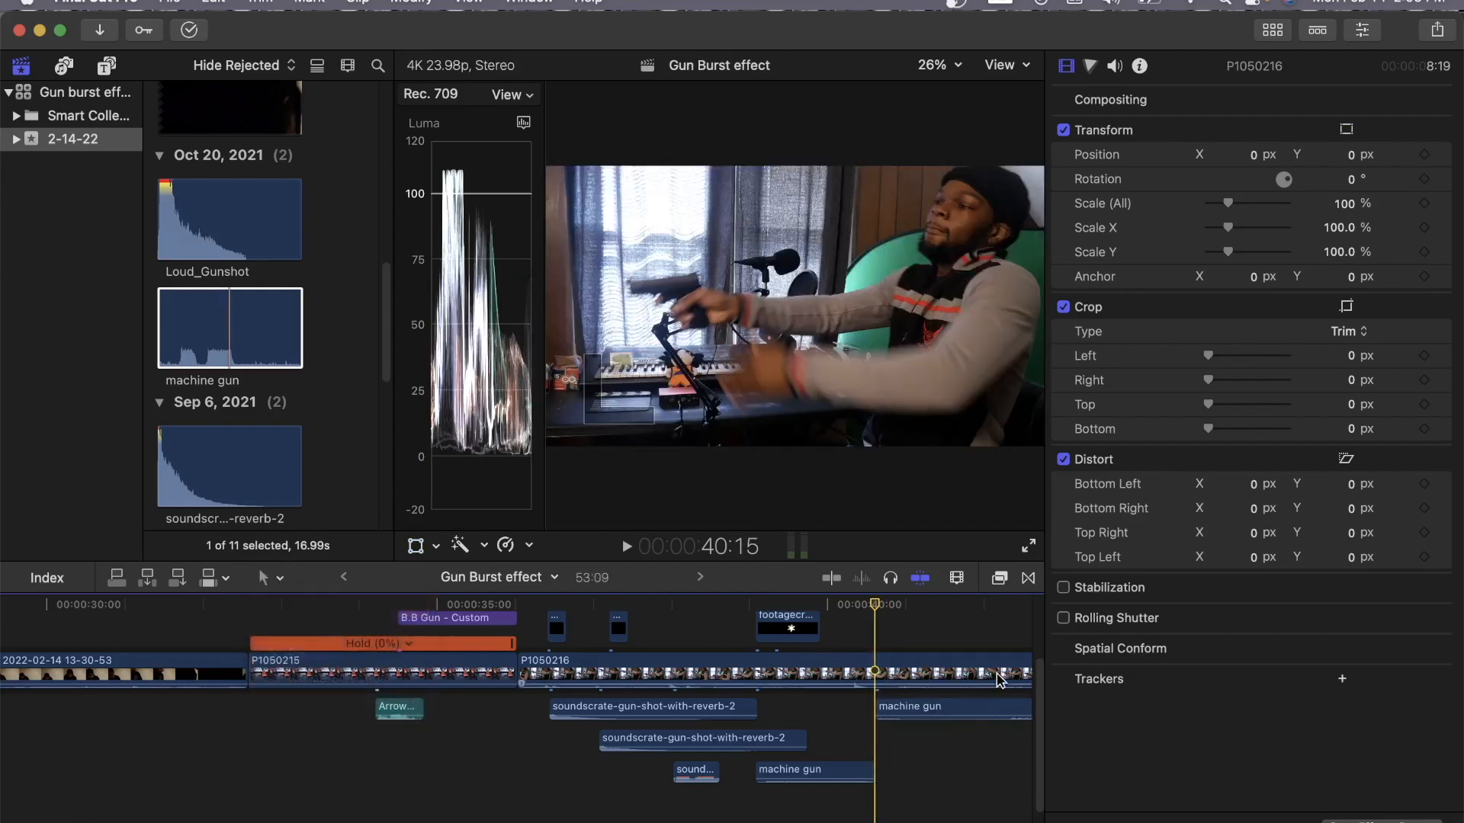
left_click(974, 717)
key("Delete")
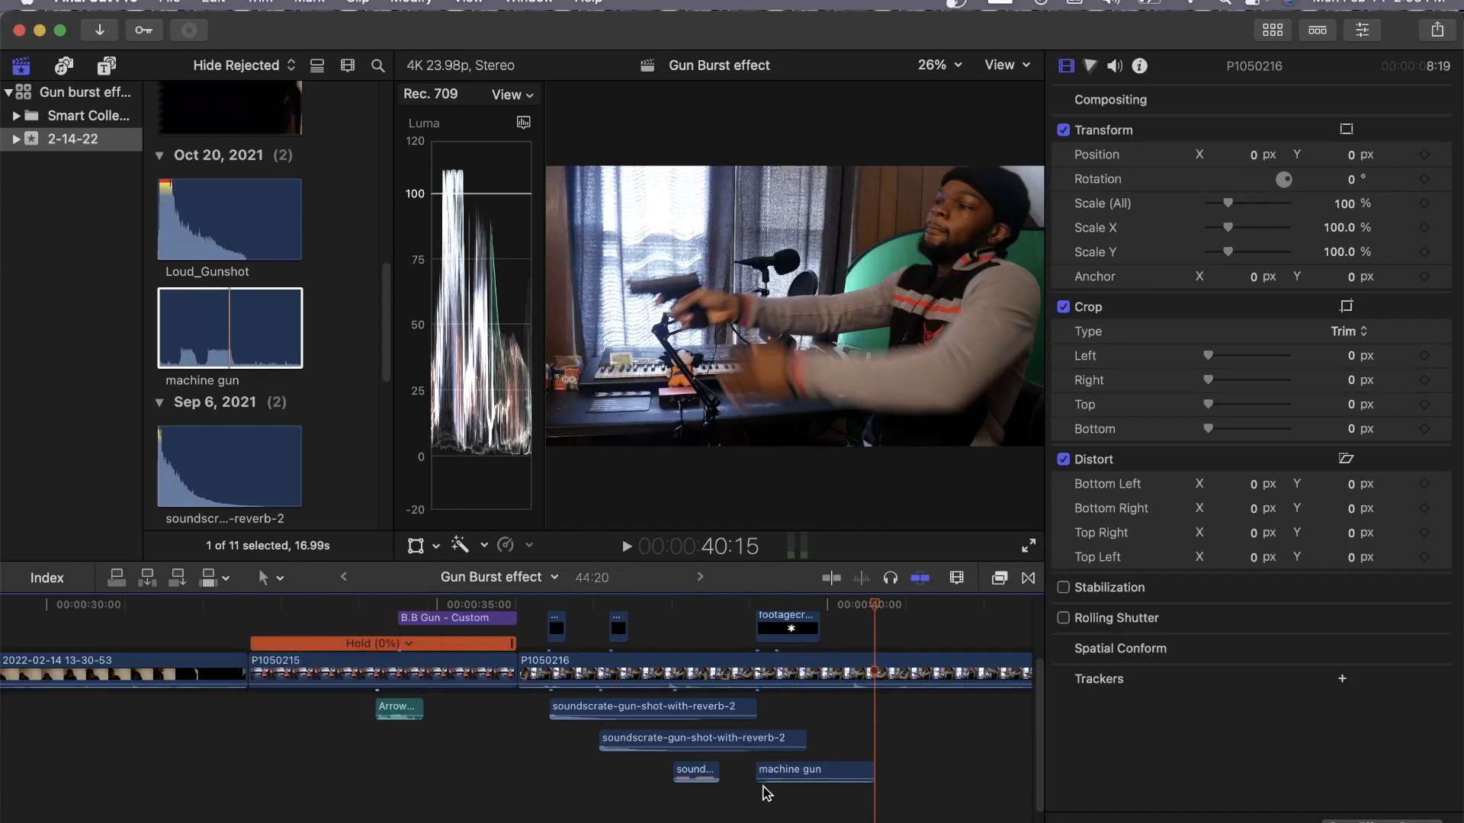
Play back the automatic fire with the shortened machine gun sound from about 39:02.
left_click(750, 808)
key("space")
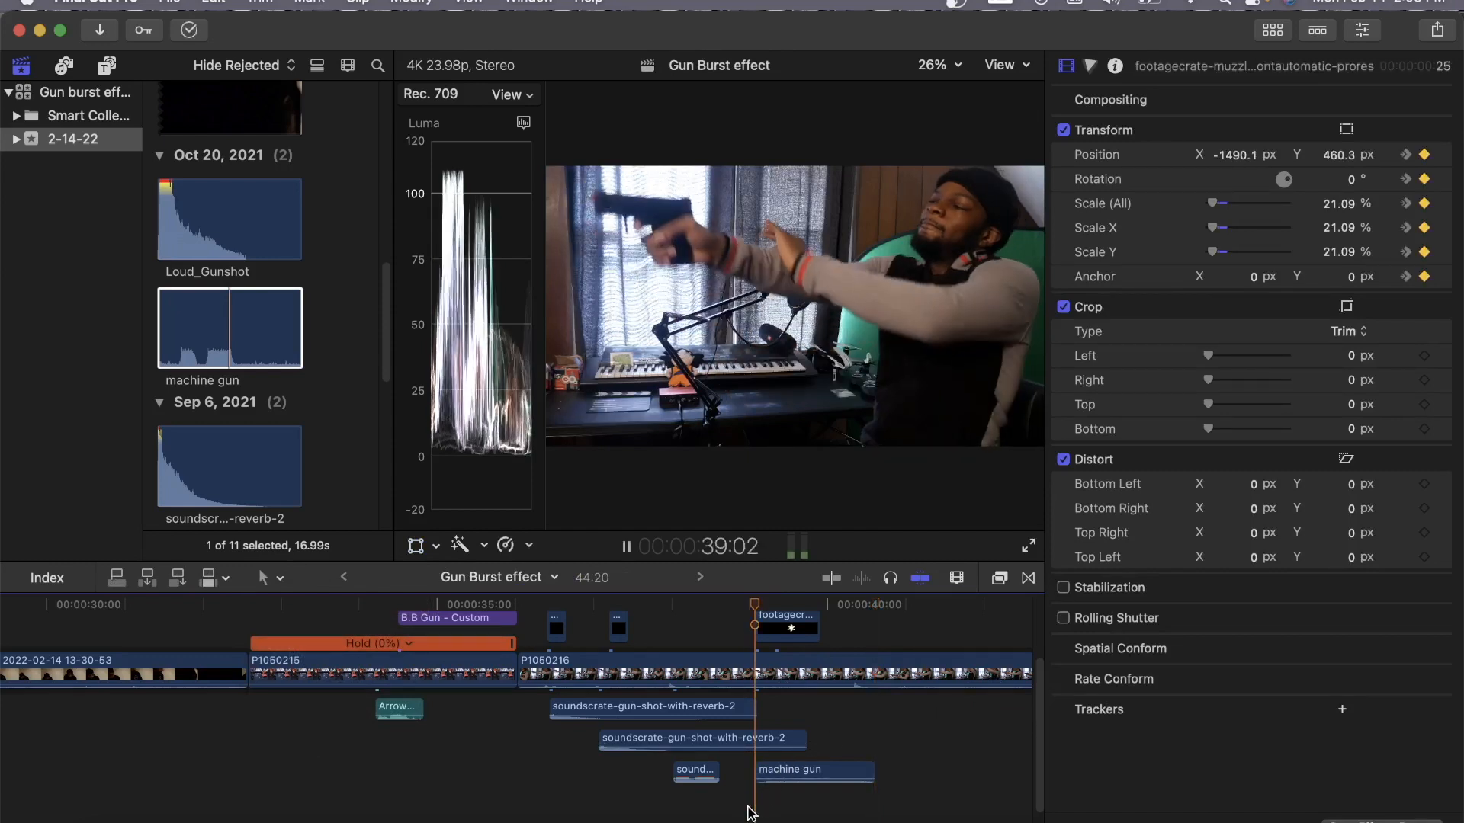
key("space")
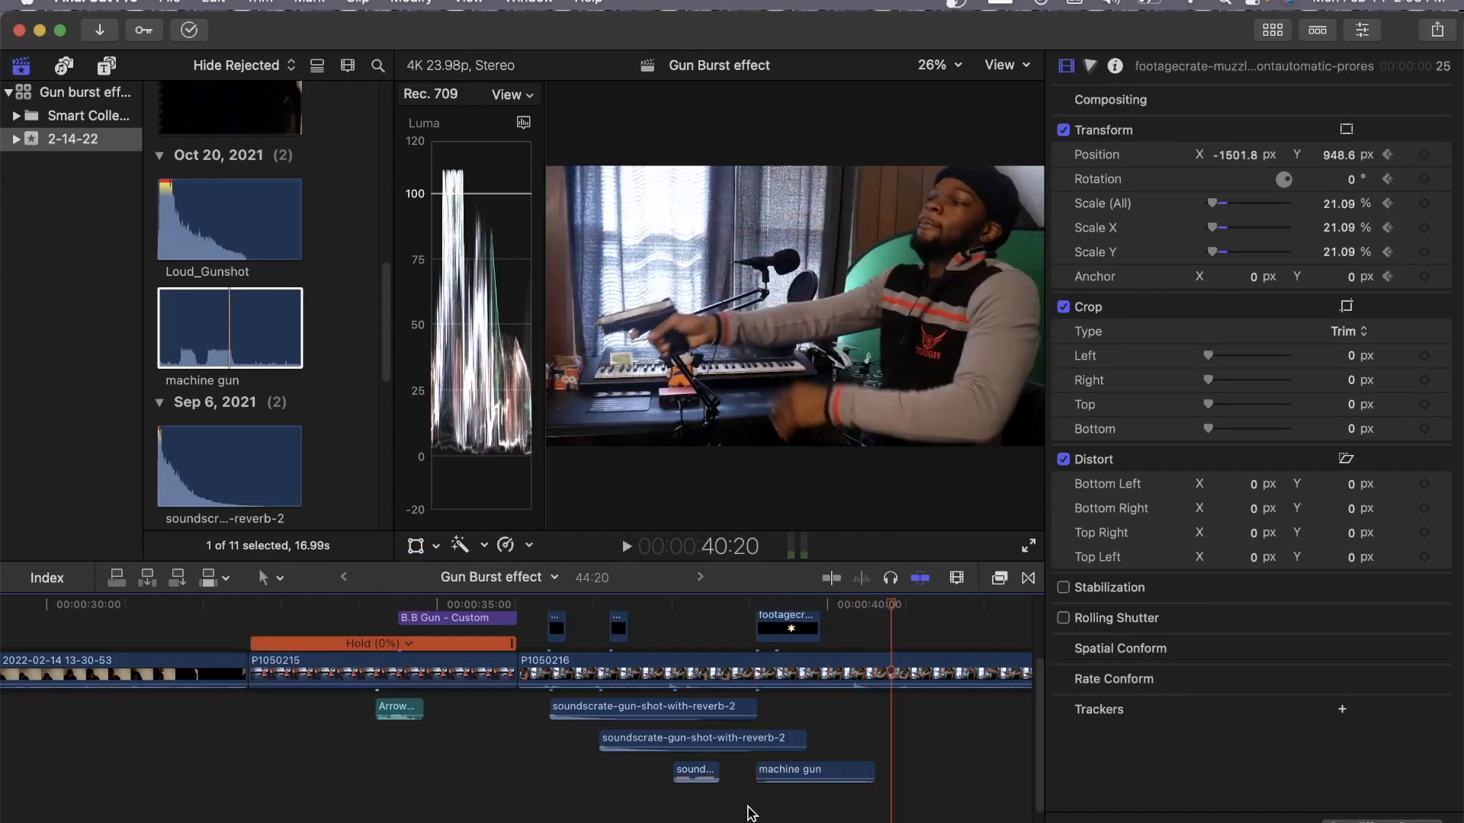
Trim the end of the machine gun sound to about 40:00 and play back the automatic-fire sequence.
left_click_drag(870, 768, 829, 770)
left_click(753, 813)
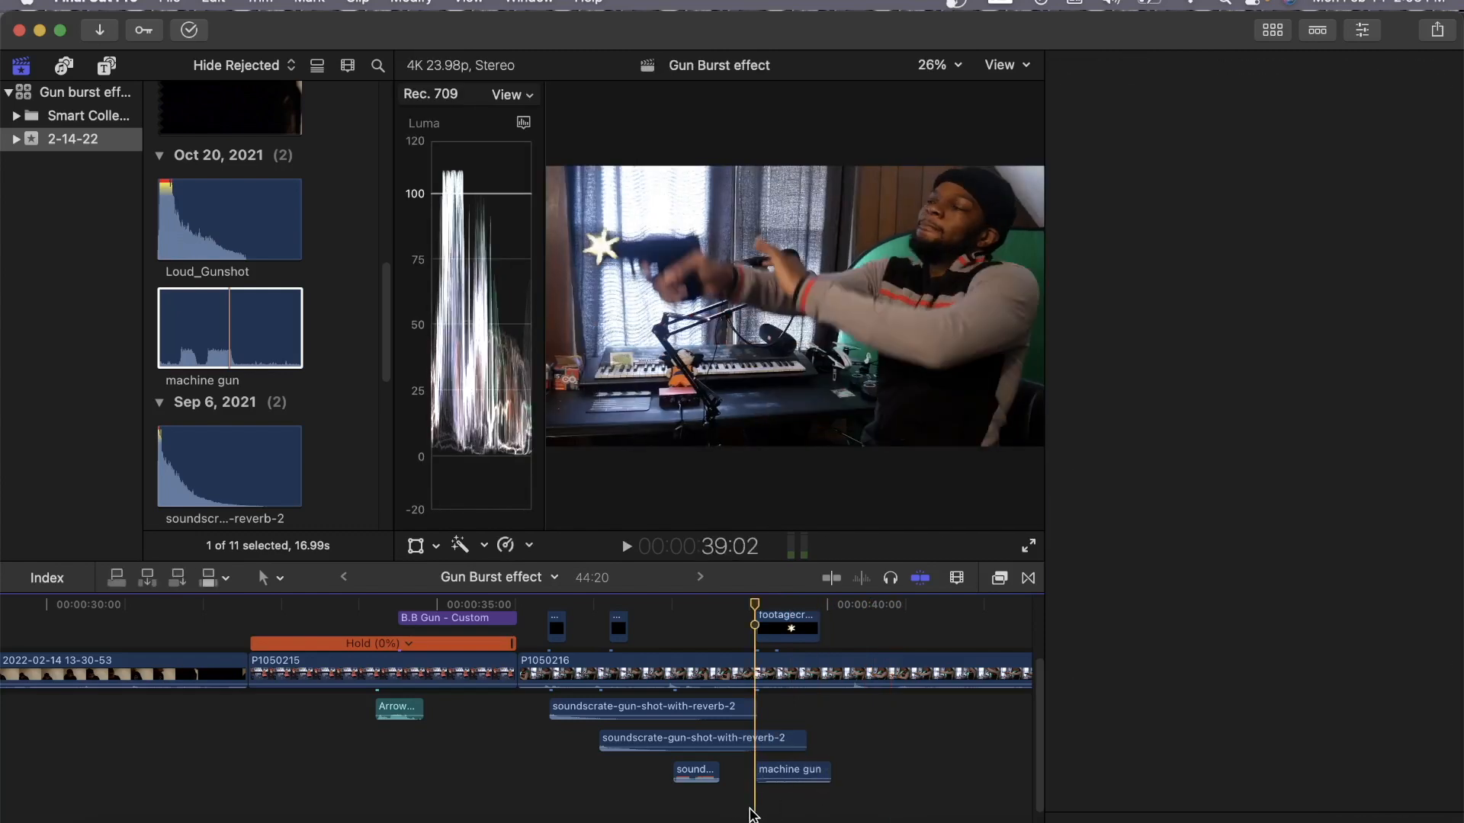
key("space")
key("space")
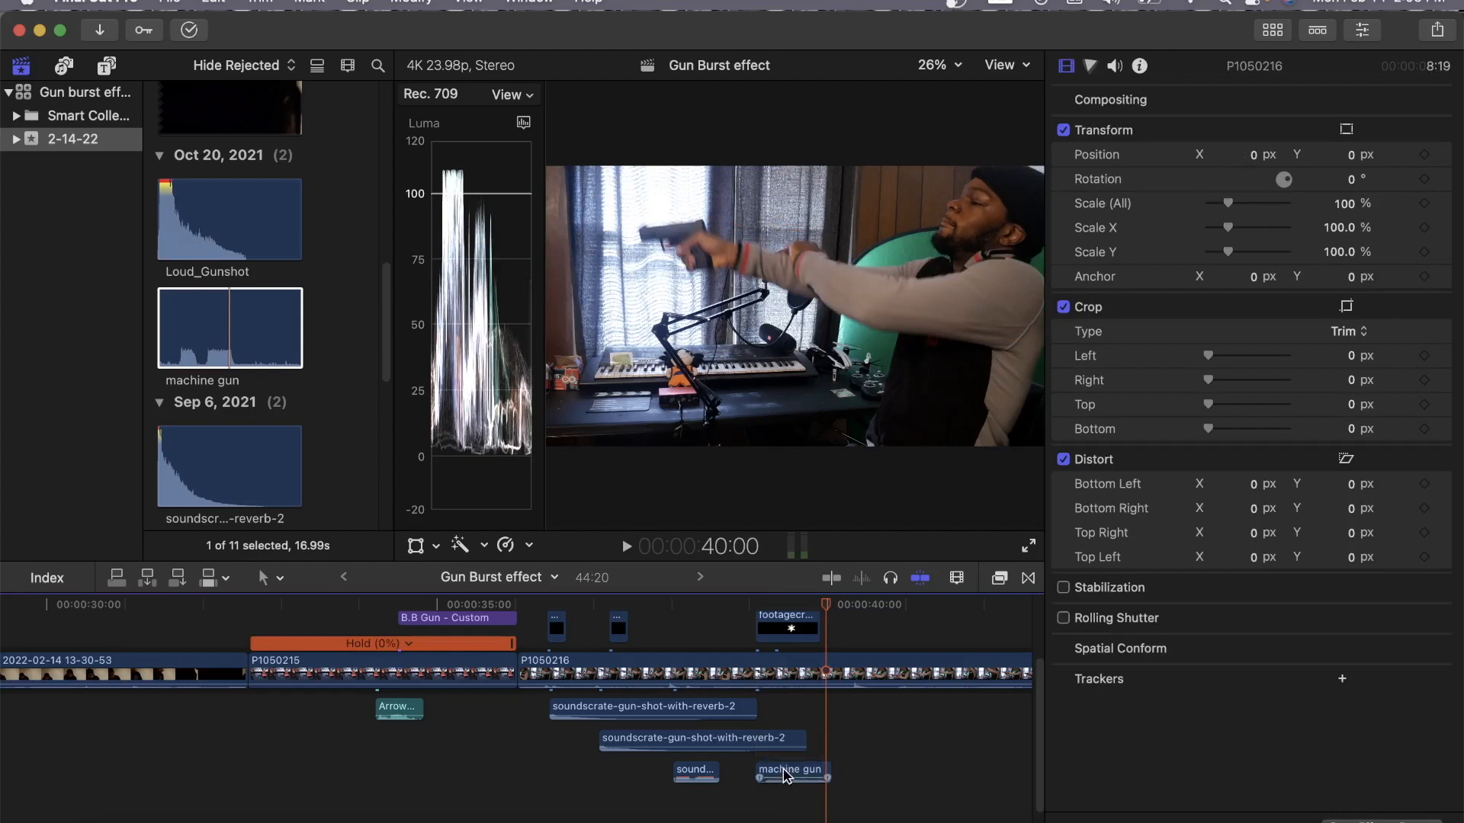
left_click(738, 794)
key("space")
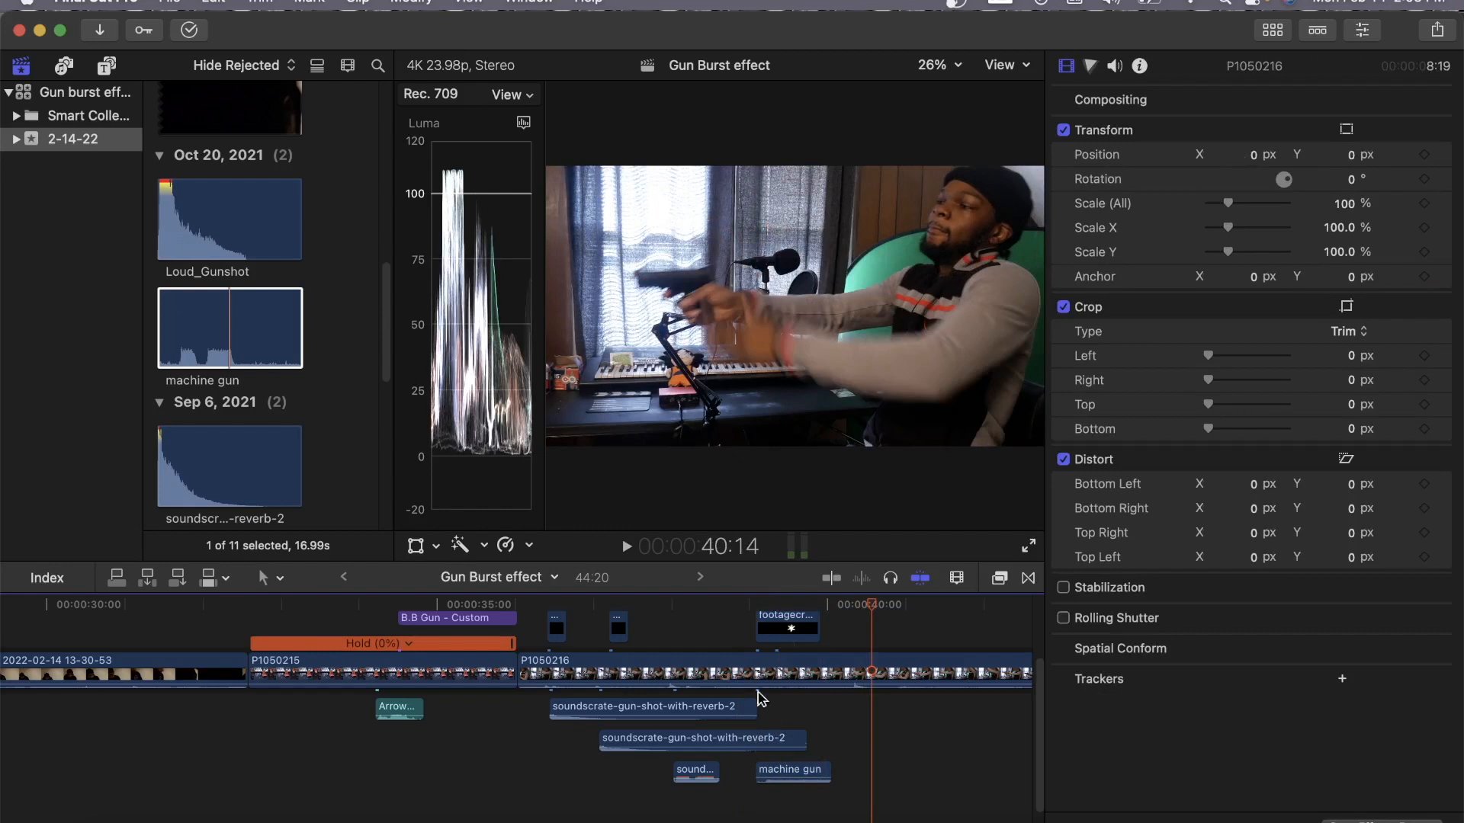
Play back the timeline from about 37:17 to review the gun cocking before the automatic fire.
scroll(1044, 722, "up", 3)
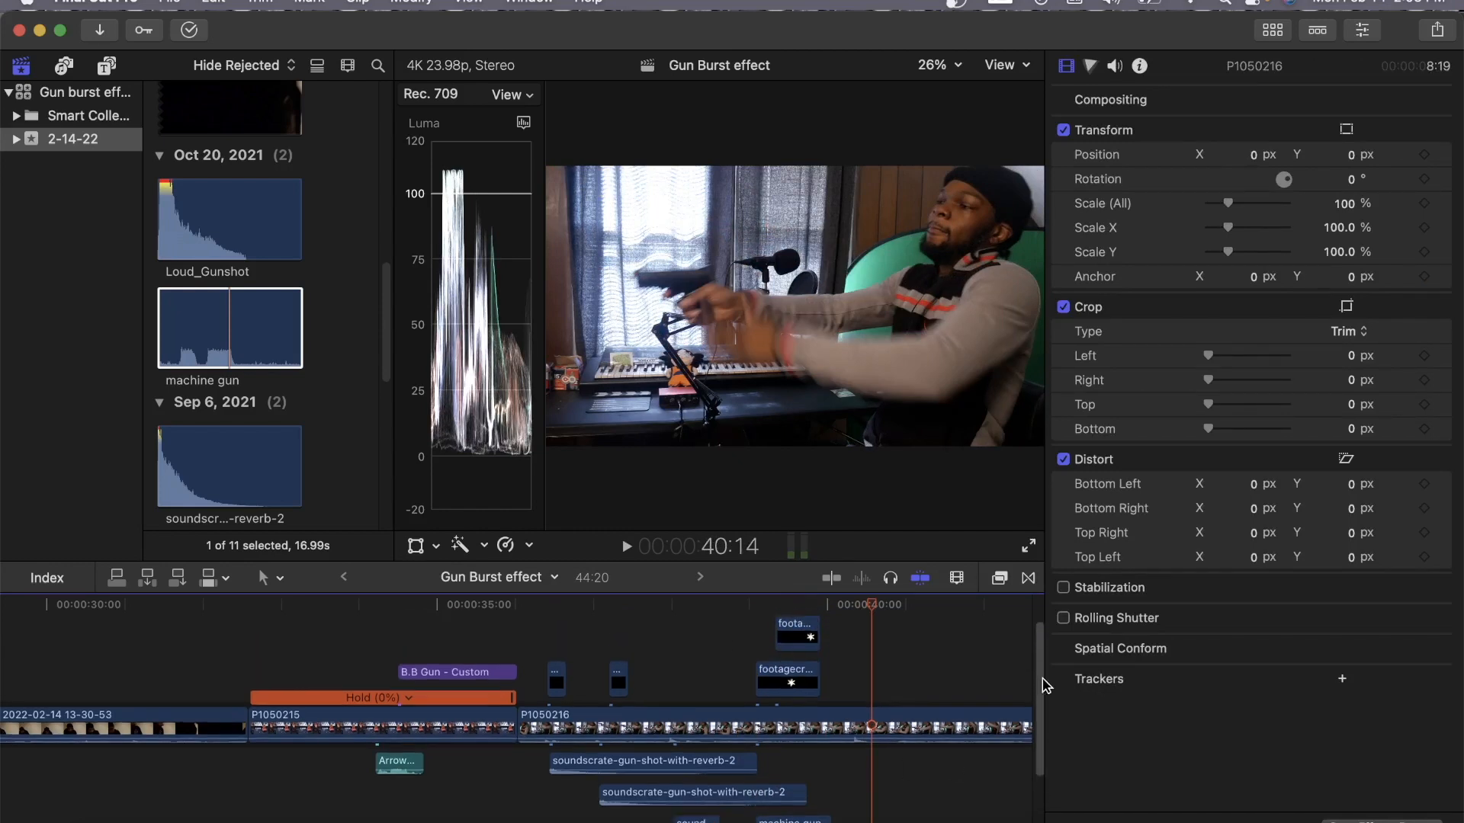
mouse_move(875, 606)
left_mouse_down()
mouse_move(835, 606)
mouse_move(862, 606)
left_mouse_up()
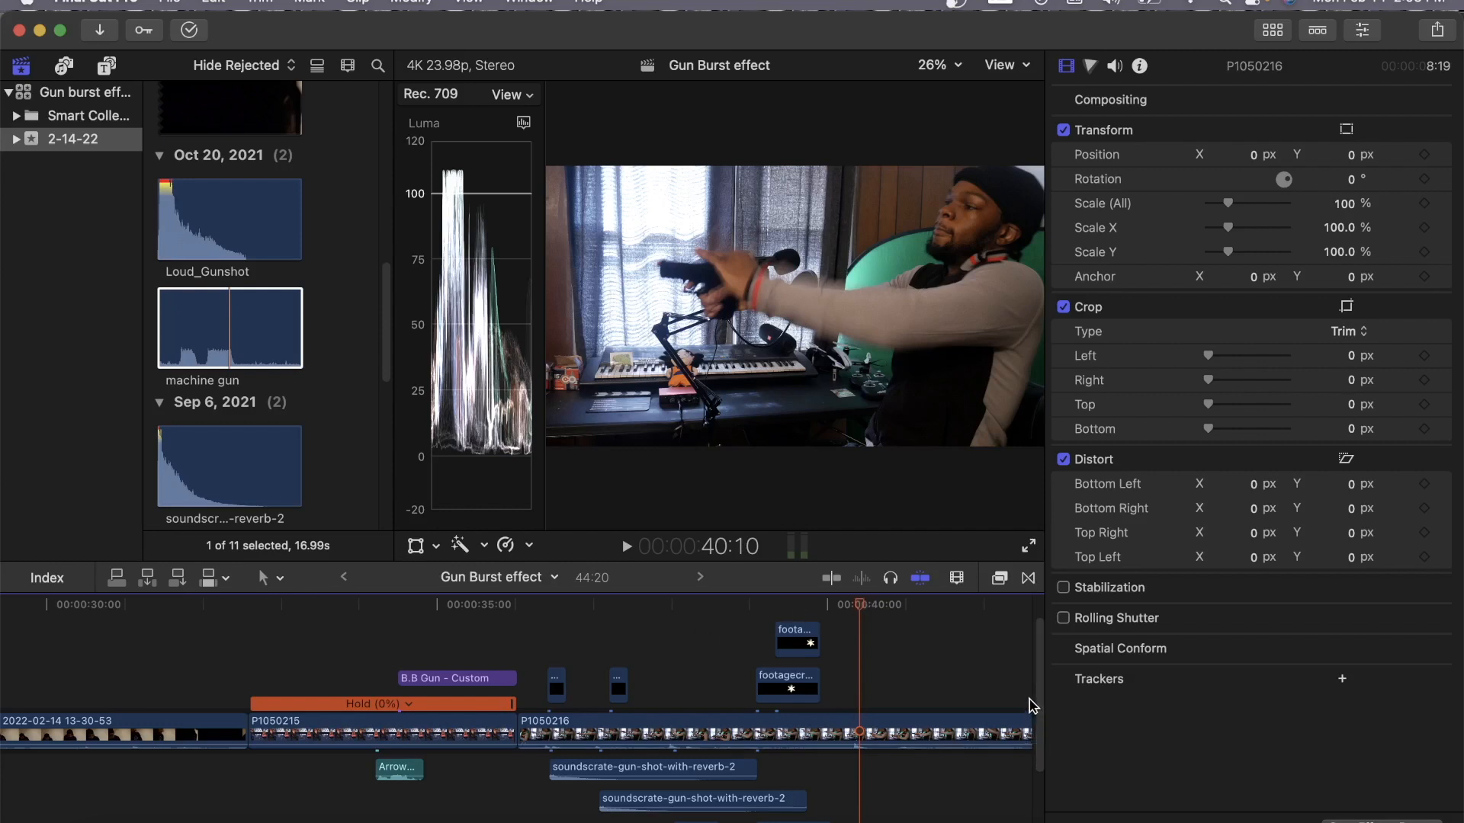
mouse_move(1037, 692)
left_mouse_down()
mouse_move(1036, 666)
mouse_move(1016, 724)
mouse_move(1022, 708)
left_mouse_up()
left_click(651, 604)
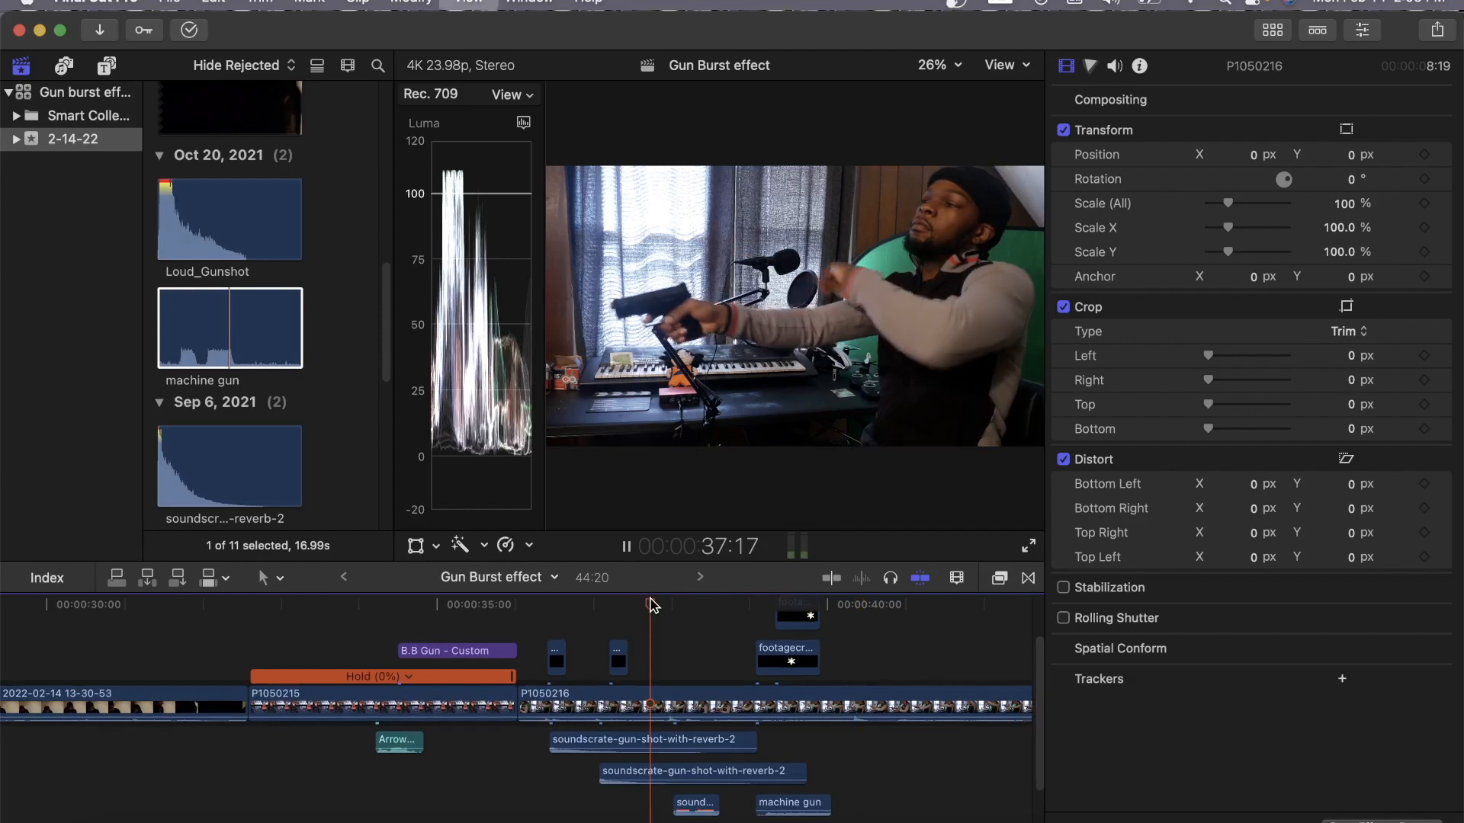
key("space")
key("space")
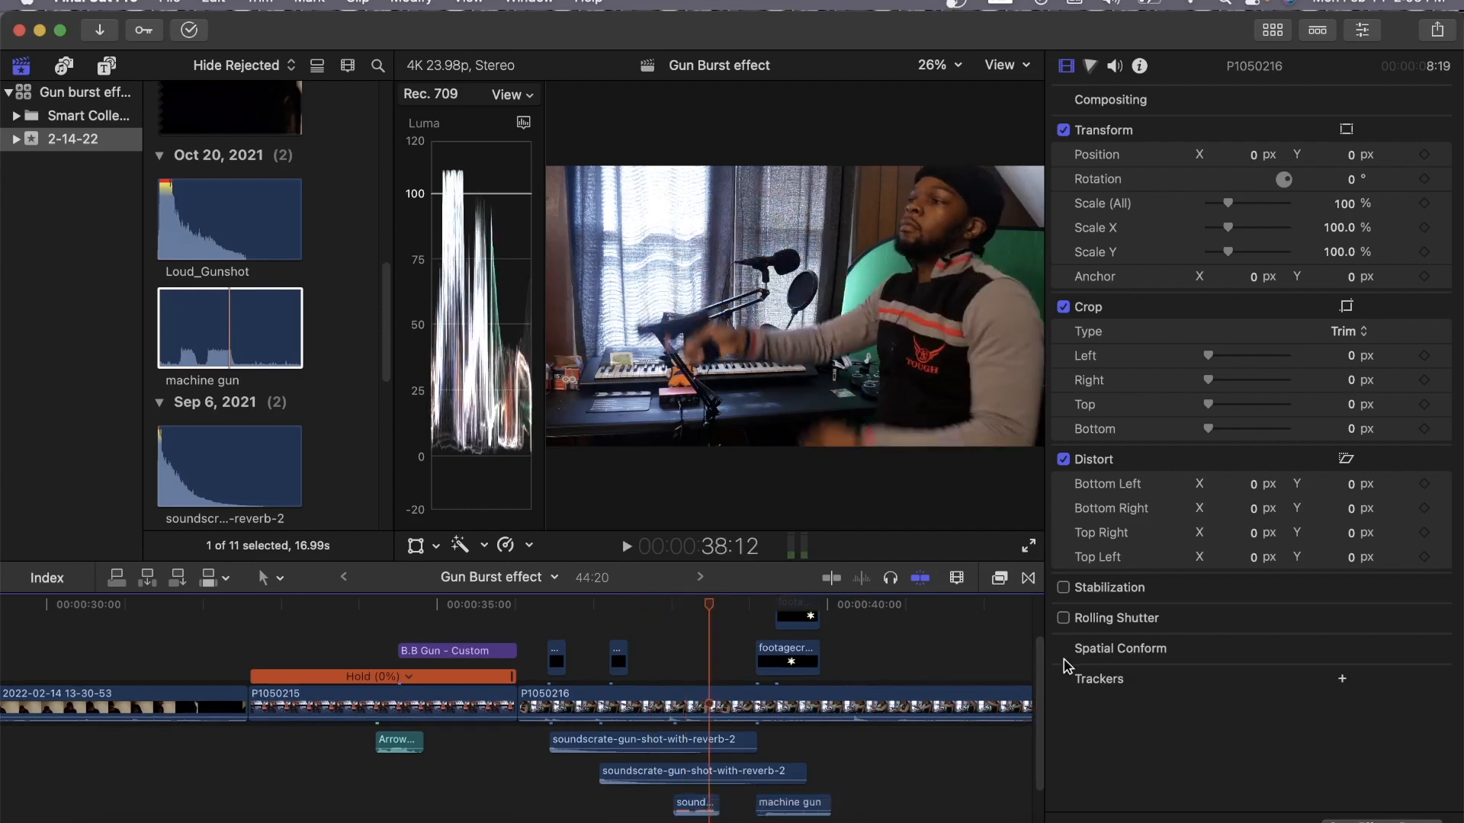
Duplicate the gun-cocking sound to about 39:18, below the machine gun sound, and play back from 39:08.
left_click_drag(1043, 660, 1038, 700)
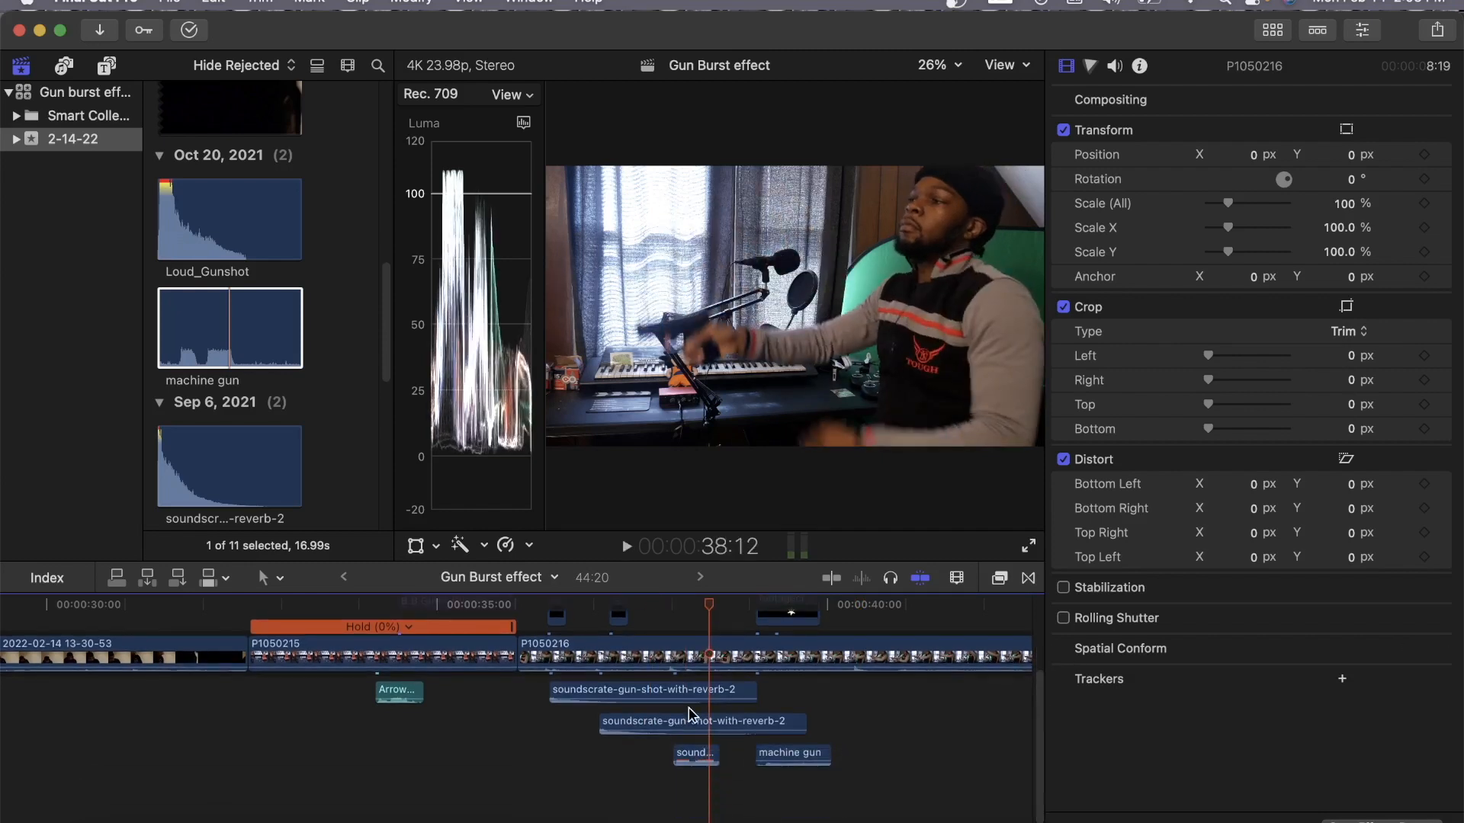
left_click(696, 754)
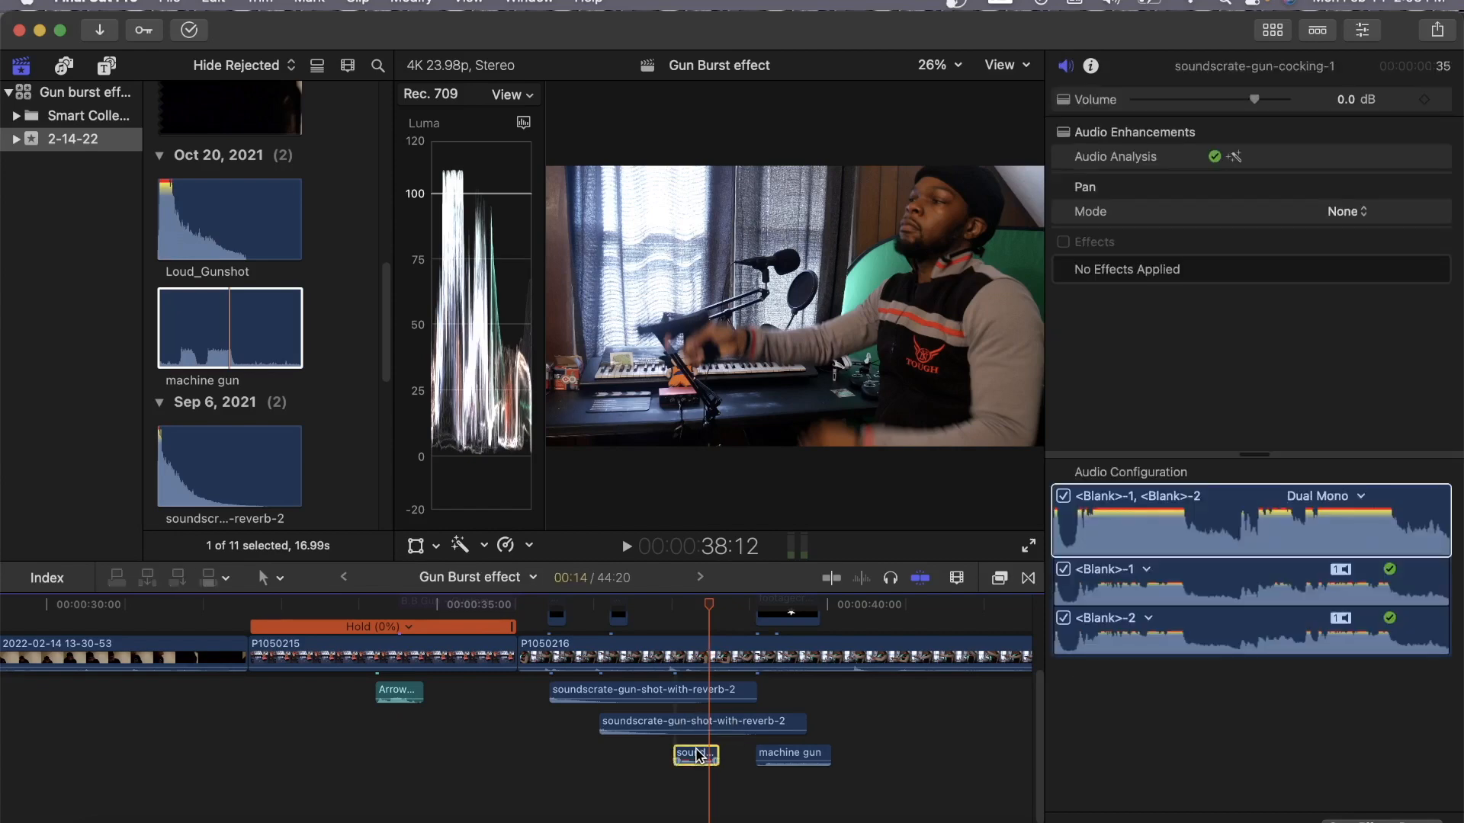
left_click_drag(696, 754, 836, 791)
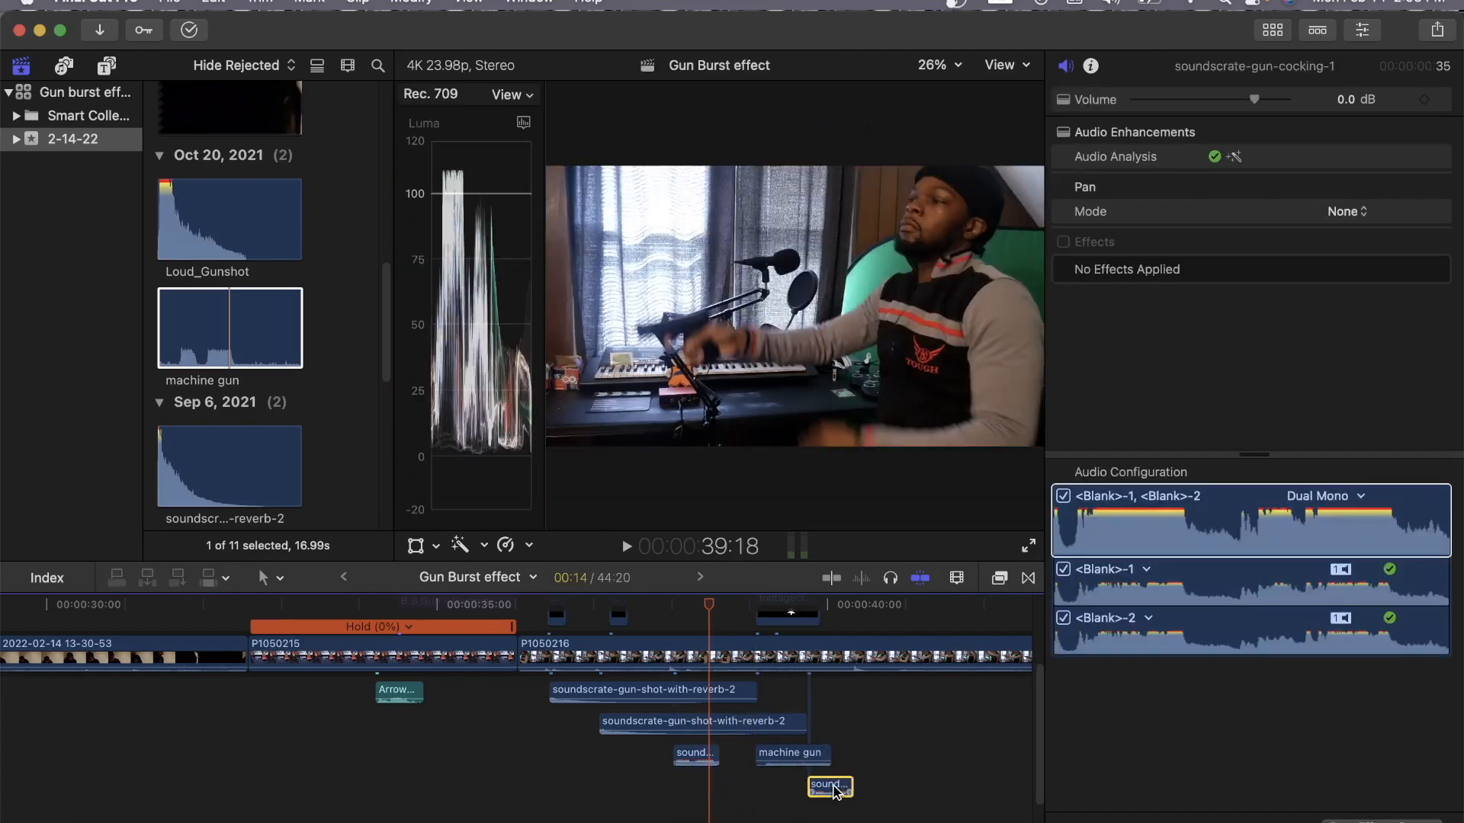
left_click(771, 808)
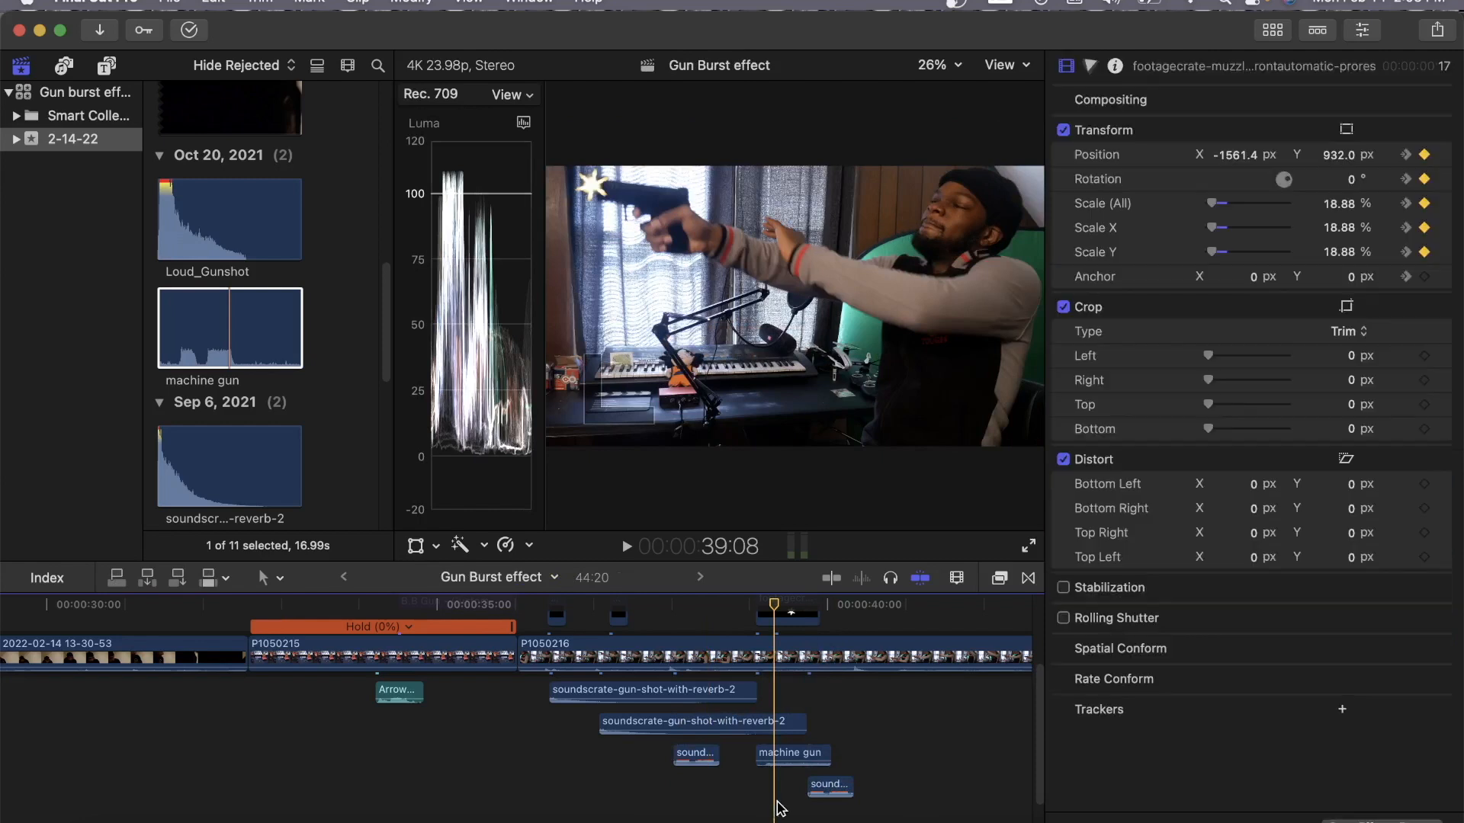
key("space")
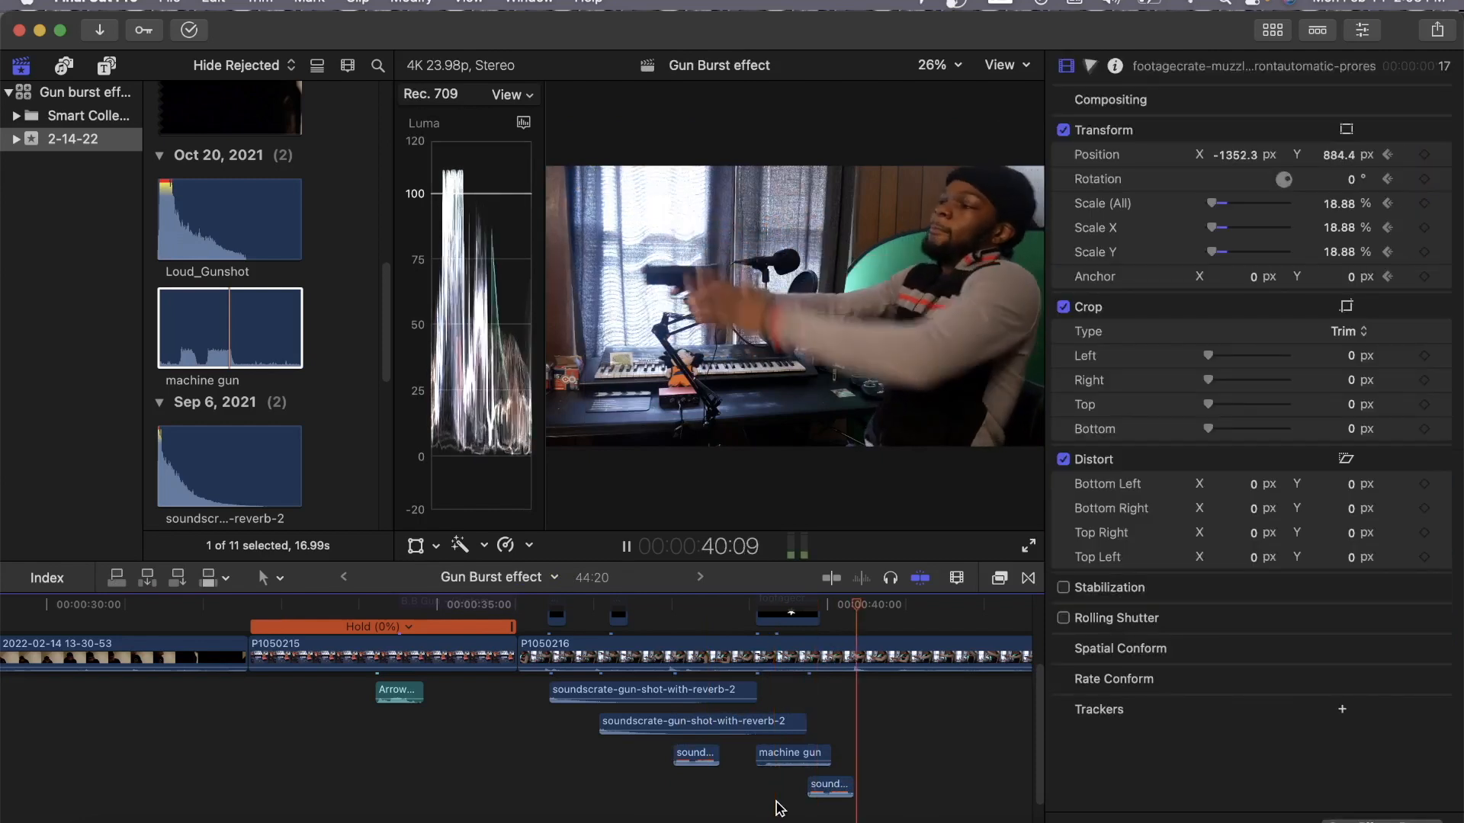
key("space")
Shift the copied gun-cocking sound to start at about 40:09 and play back its sync with the footage.
left_click_drag(829, 785, 858, 690)
left_click(792, 816)
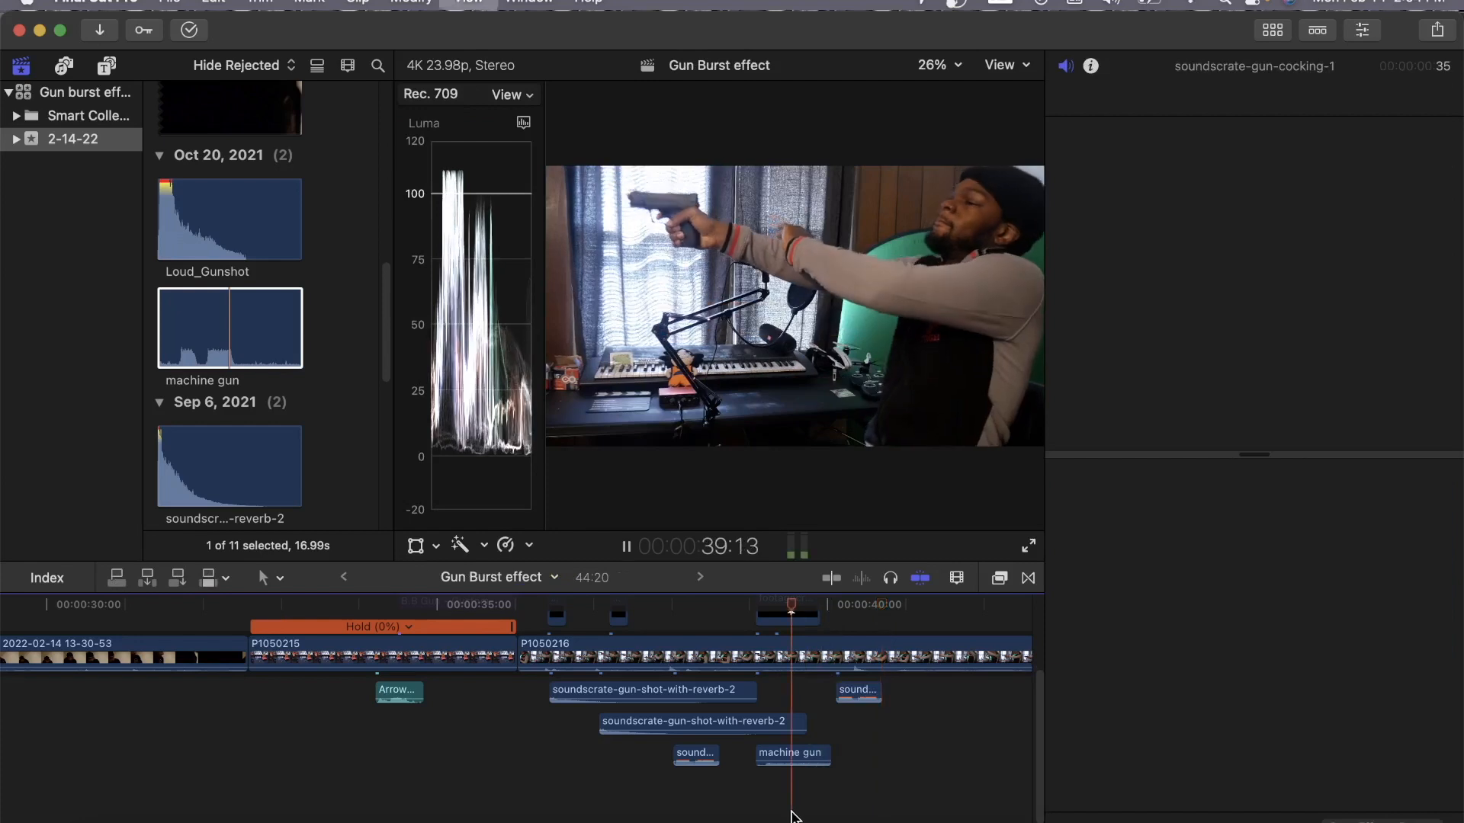
key("space")
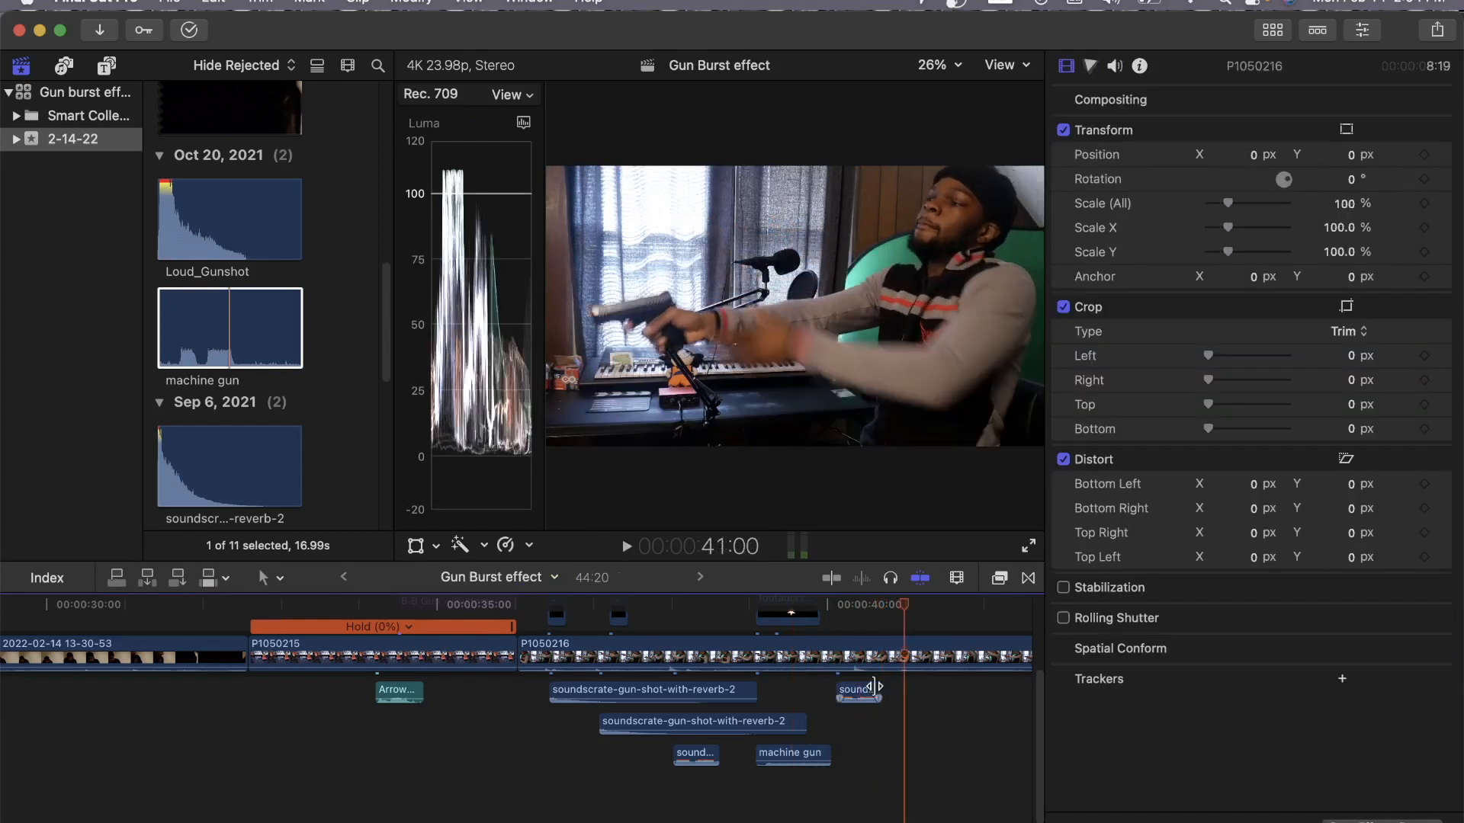
left_click_drag(866, 691, 889, 691)
key("super+7")
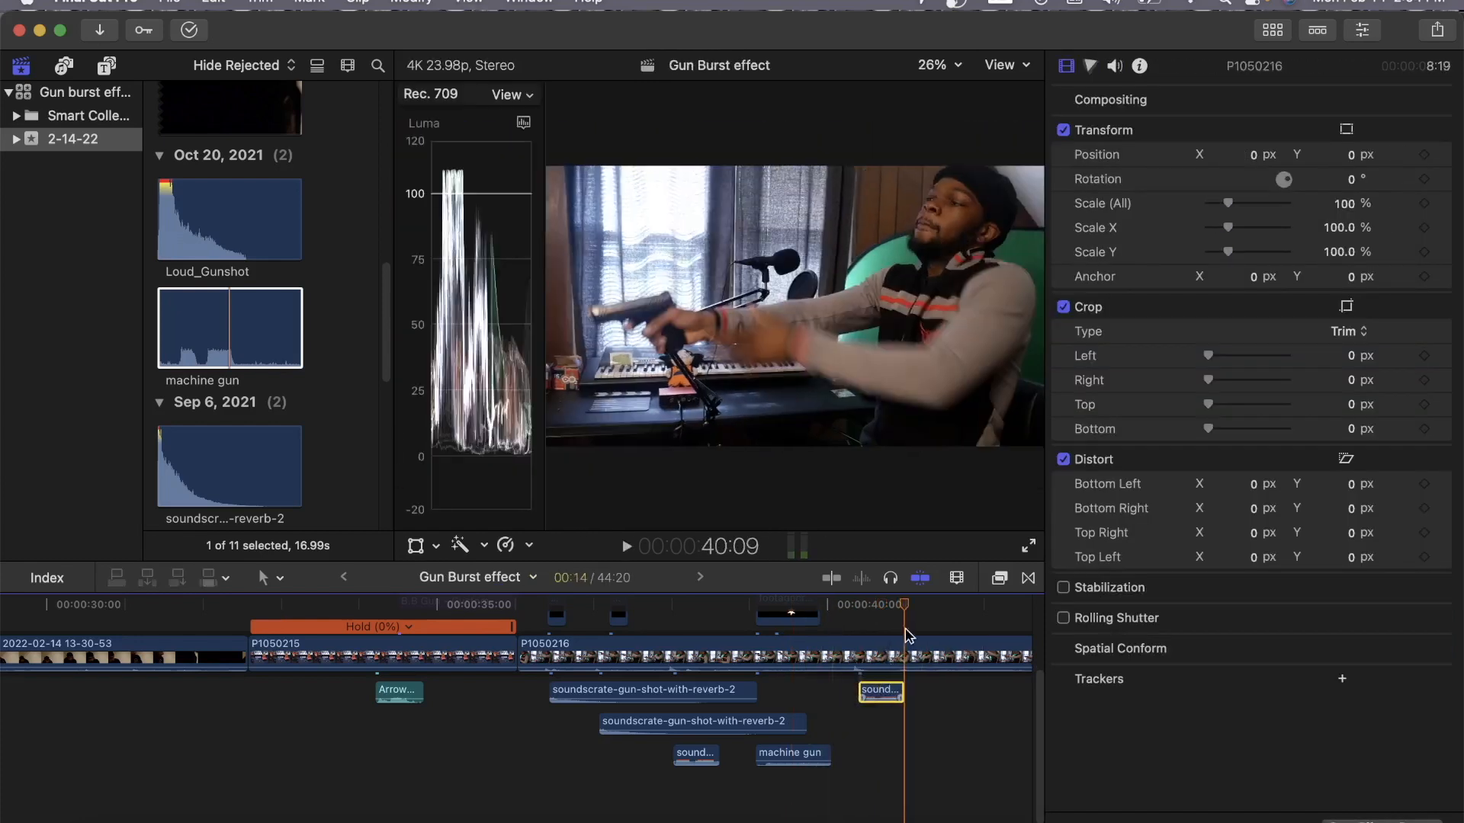
left_click(746, 792)
key("space")
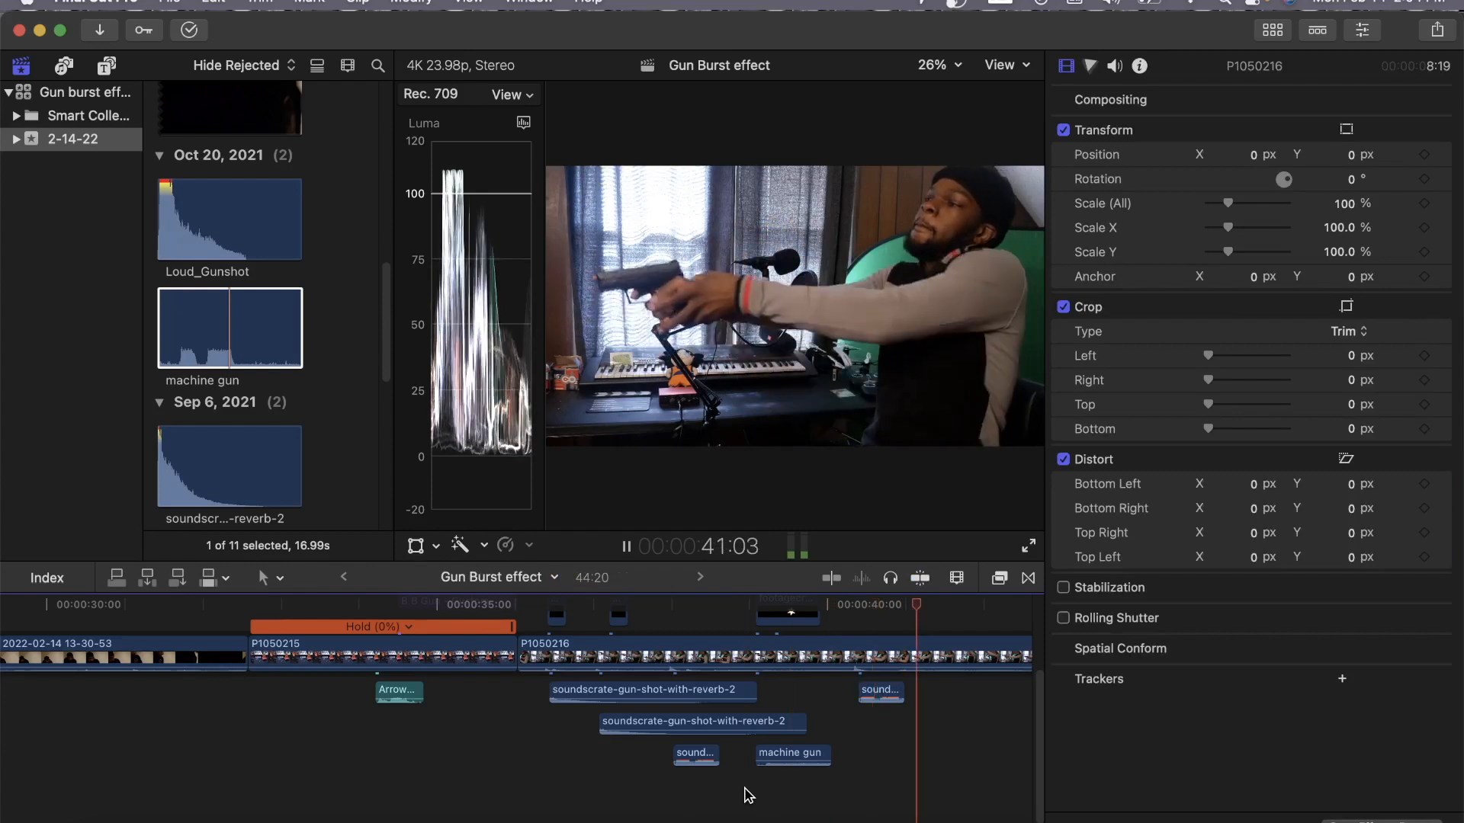
key("space")
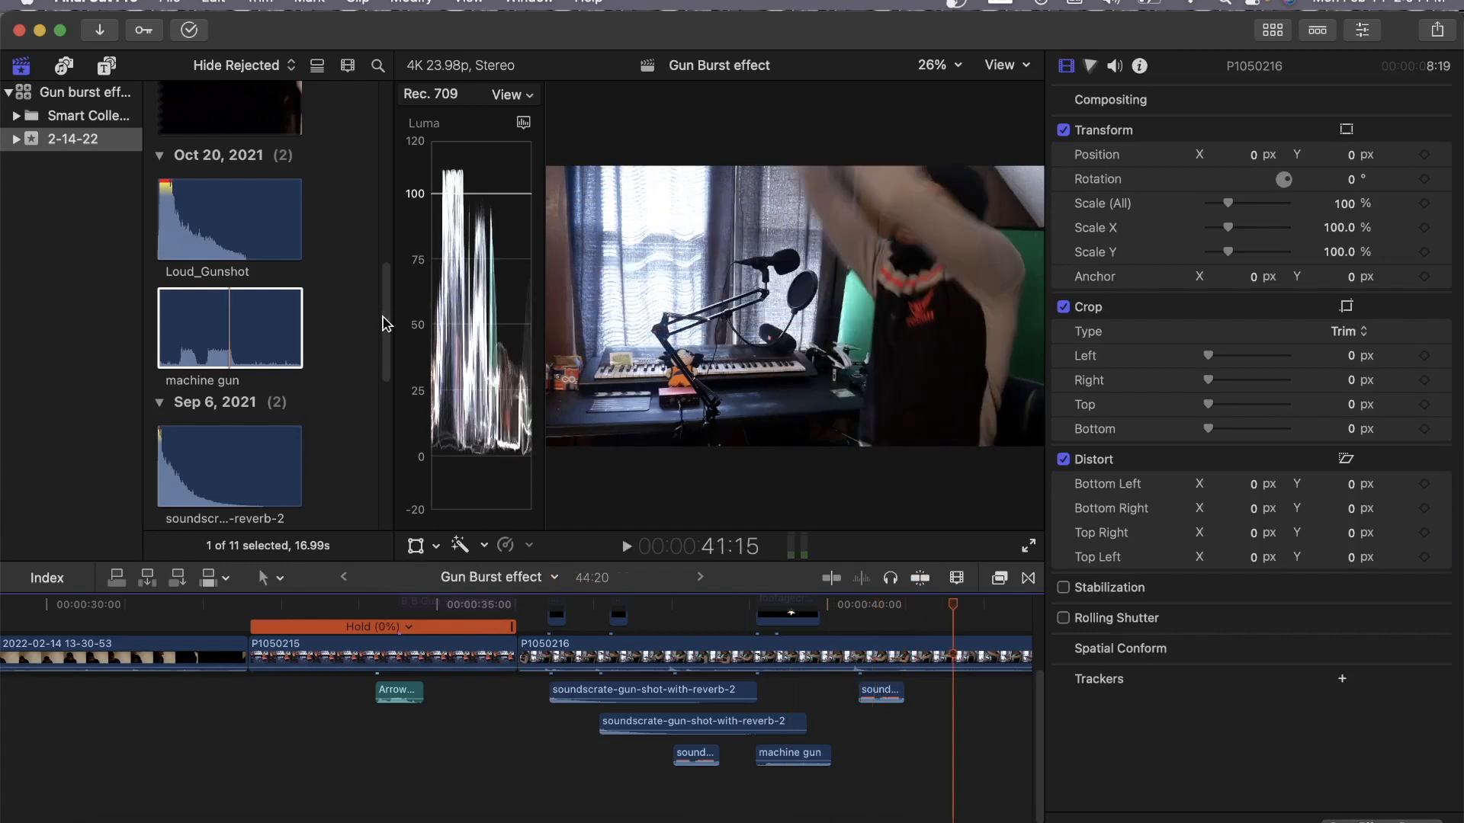
Connect the Loud_Gunshot sound beneath P1050216 at about 41:15 and turn timeline snapping on.
left_click(168, 221)
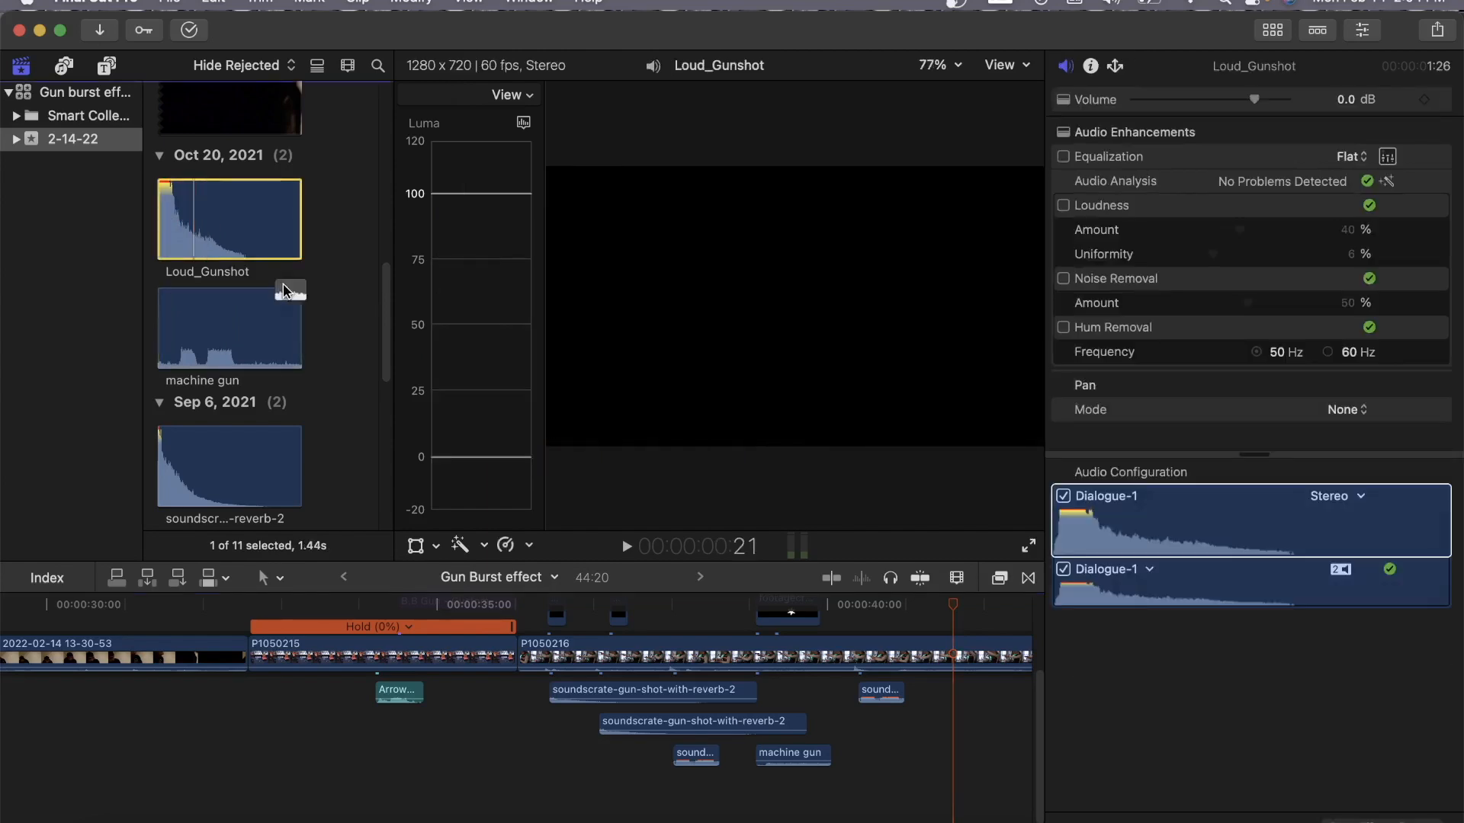
left_click_drag(283, 290, 955, 702)
key("cmd+7")
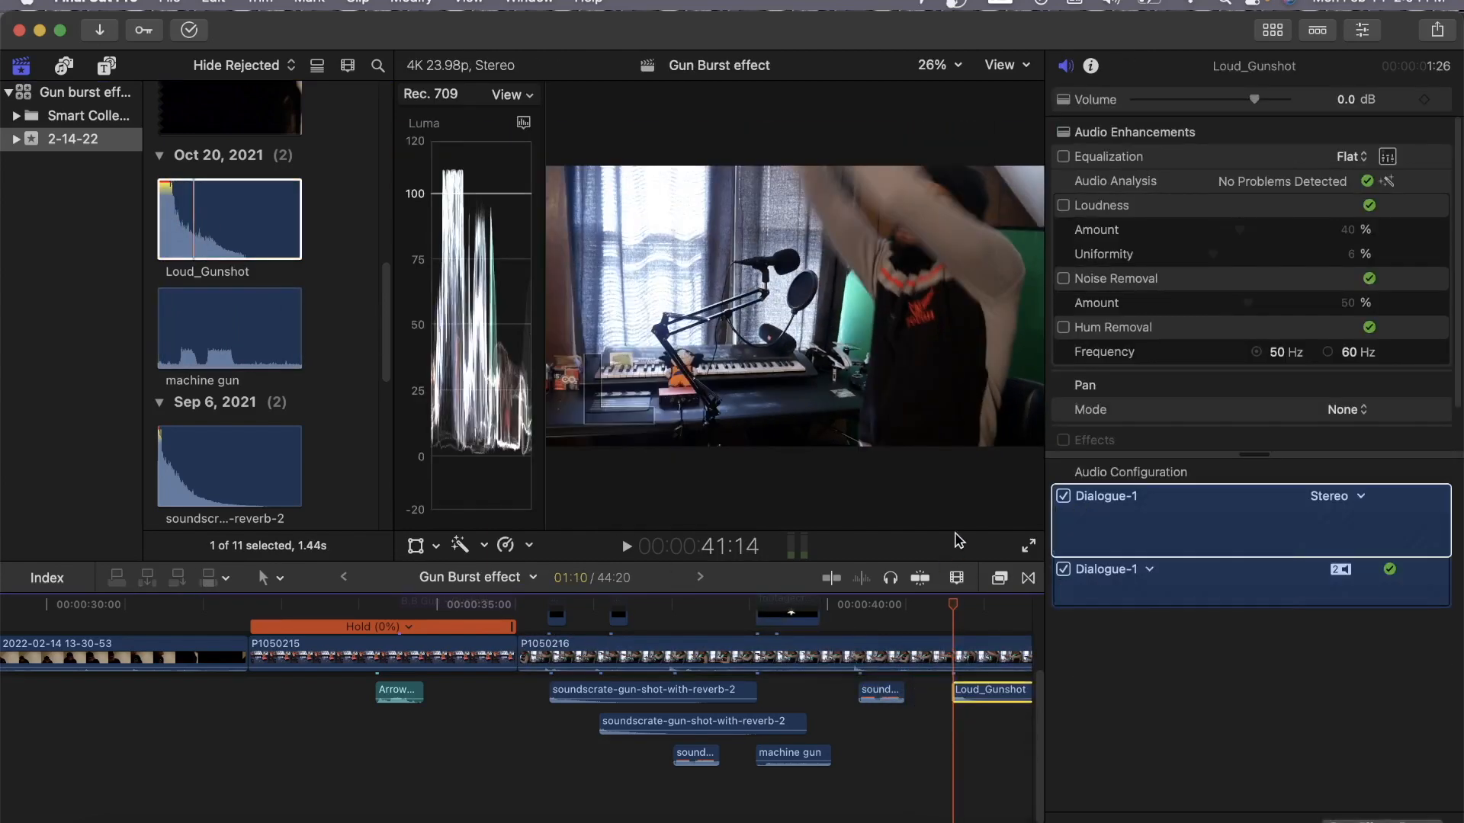
left_click(956, 578)
left_click(955, 580)
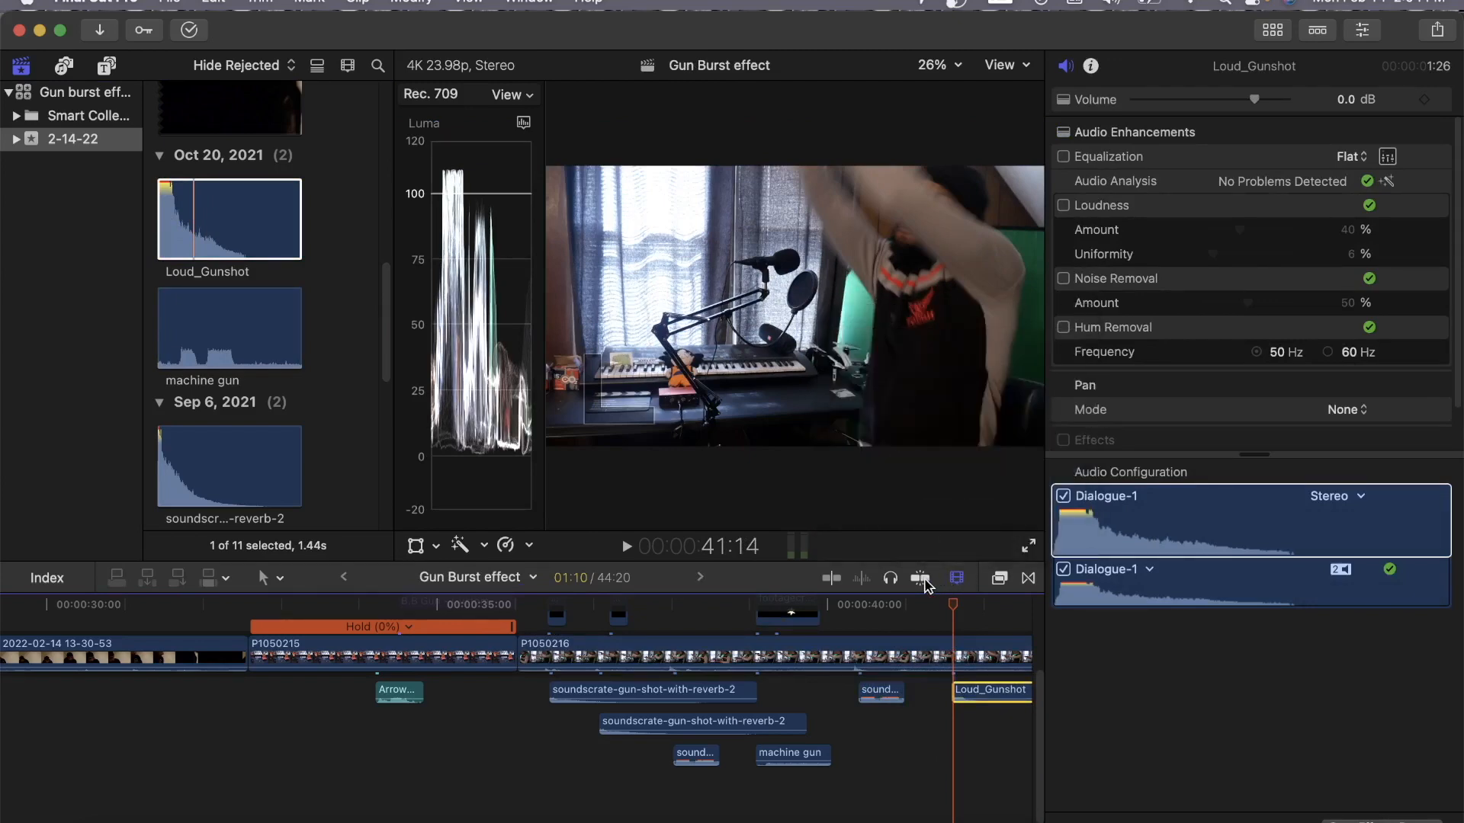
Play back the added gunshot from about 41:00, and replay the whole sequence from the start of P1050216.
left_click(899, 748)
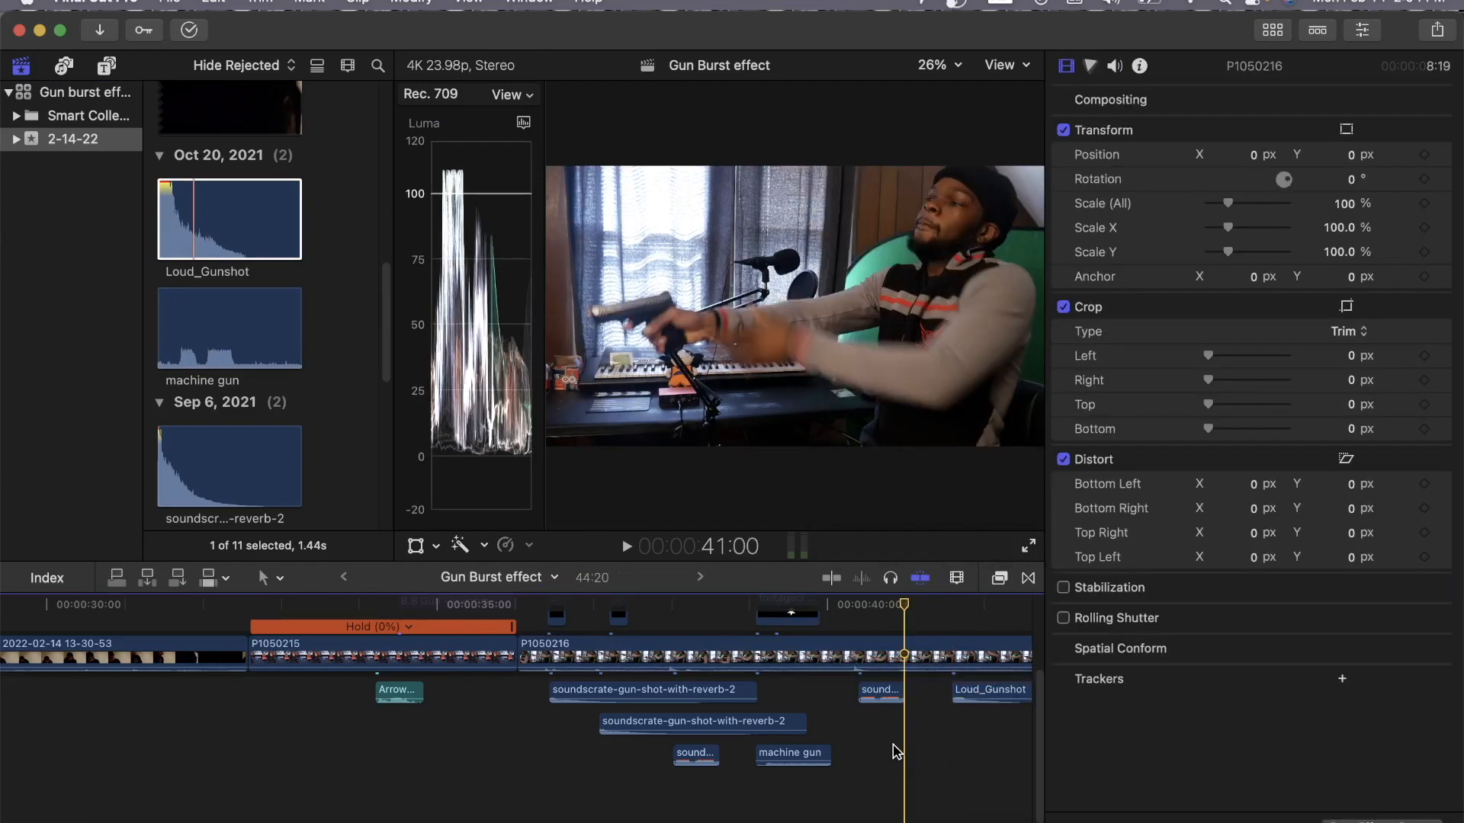
key("space")
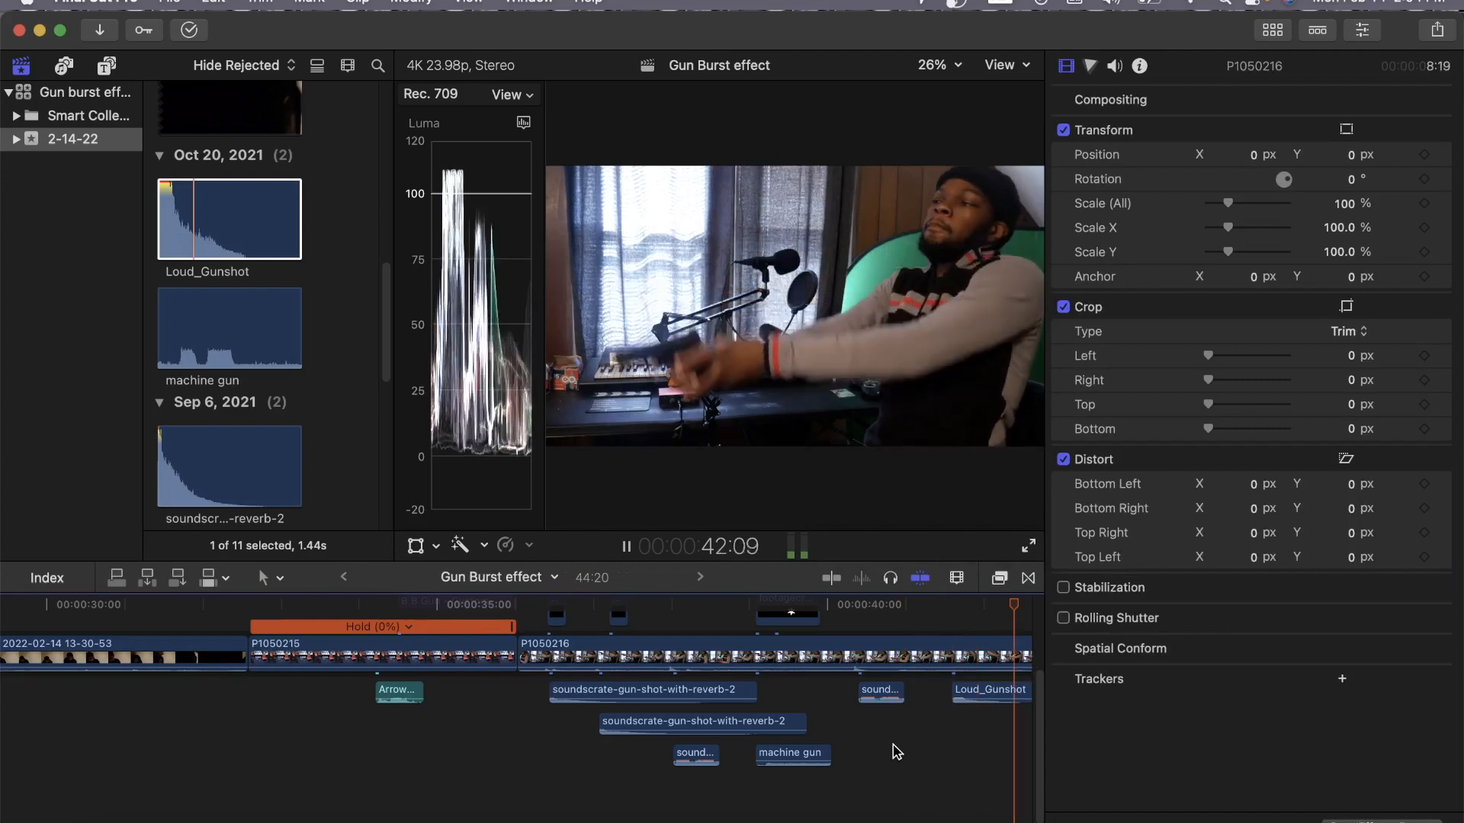
key("space")
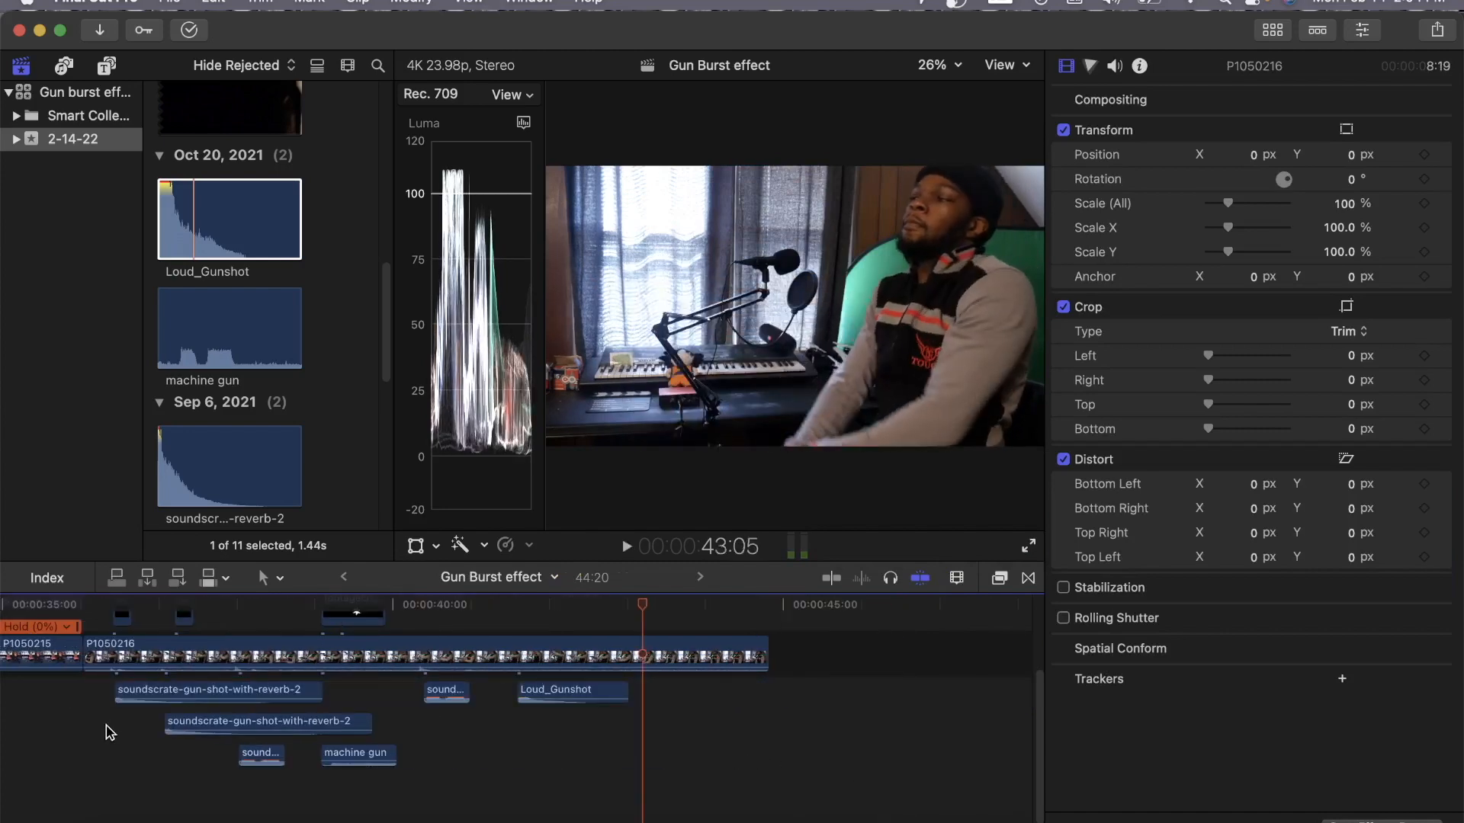
left_click(109, 733)
key("space")
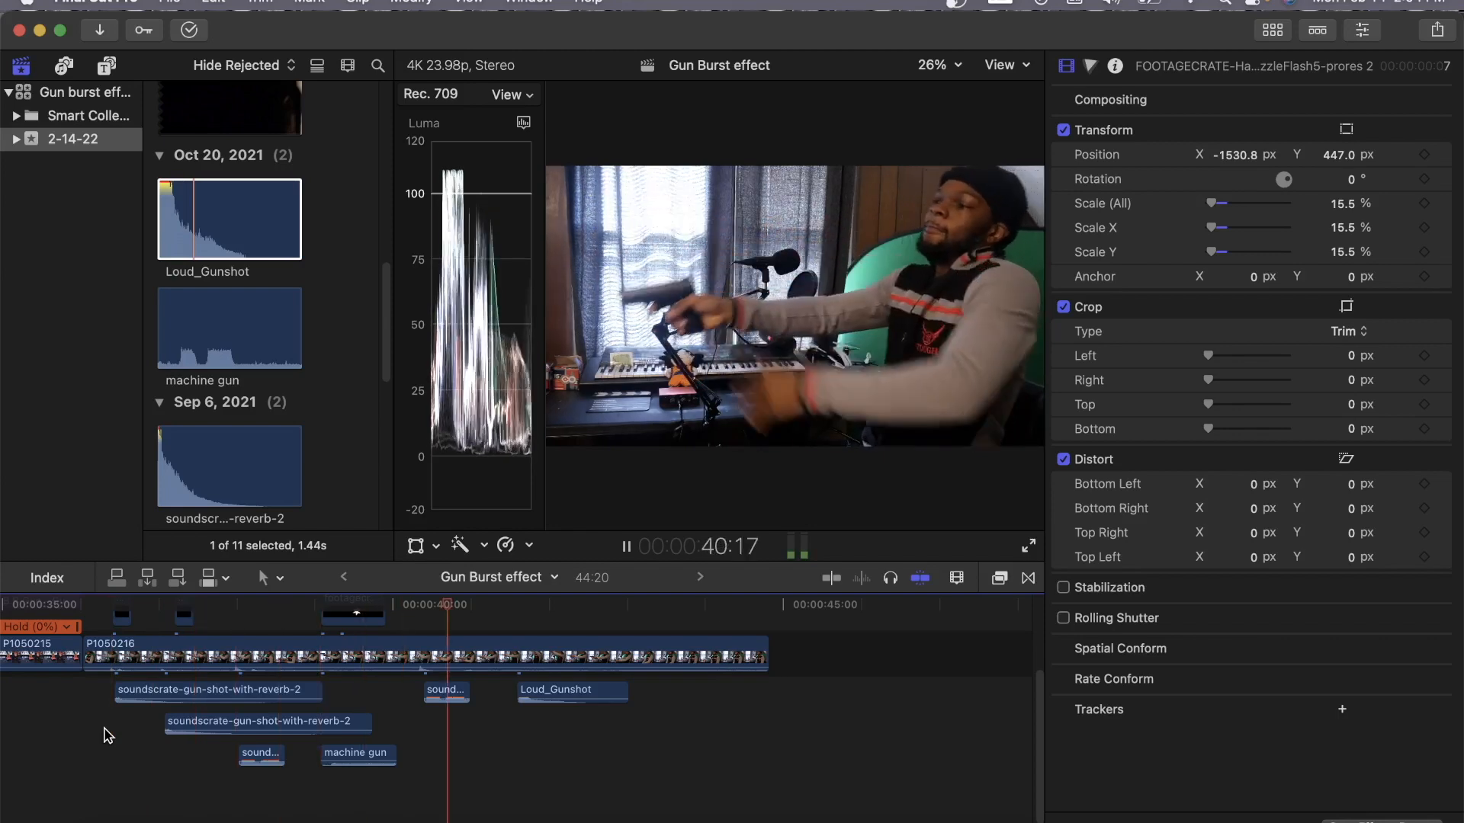
key("space")
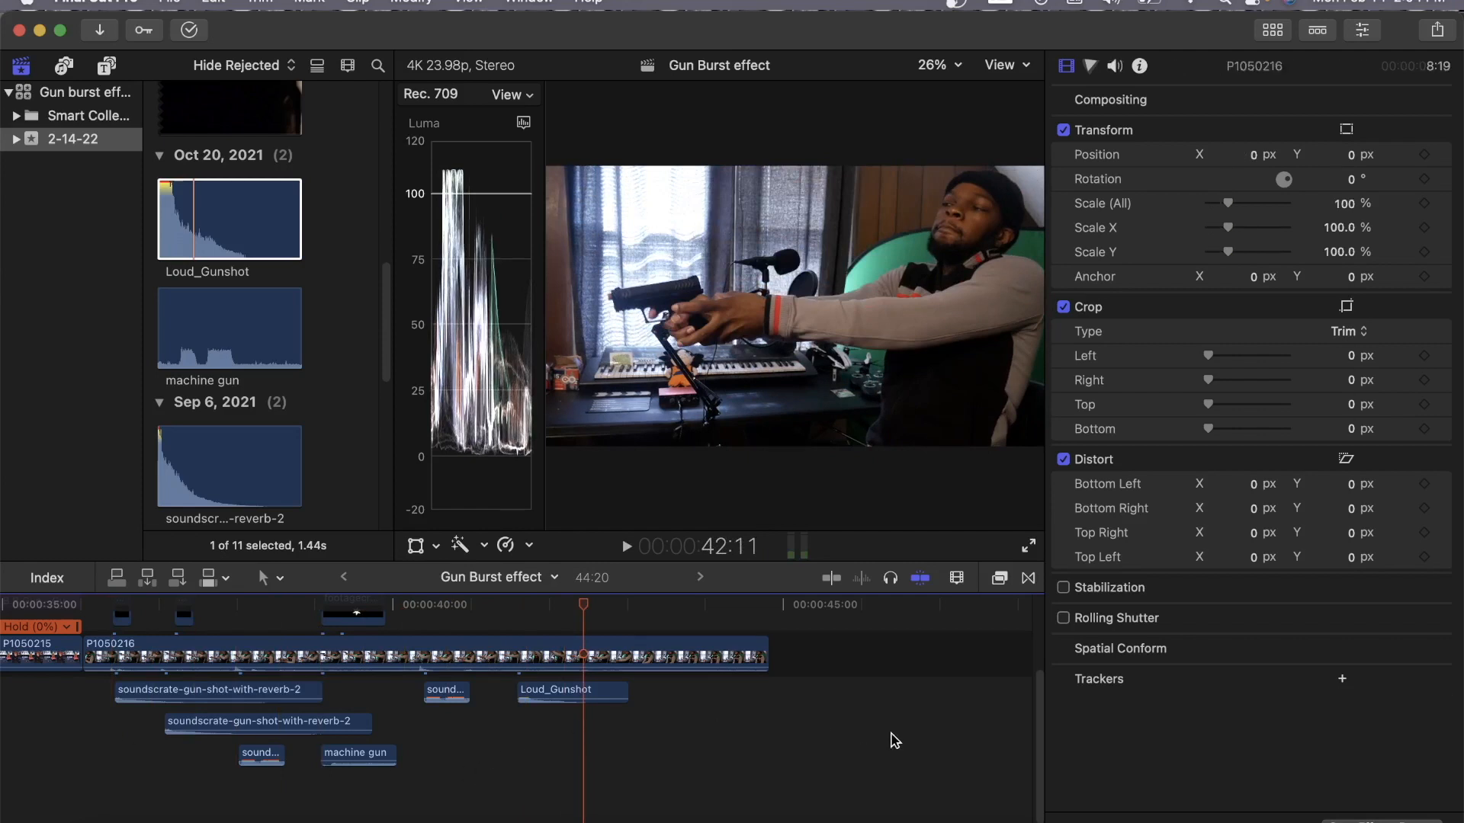
Raise the Loud_Gunshot clip's volume to 12 dB and play it back from about 41:05.
scroll(1039, 717, "up", 3)
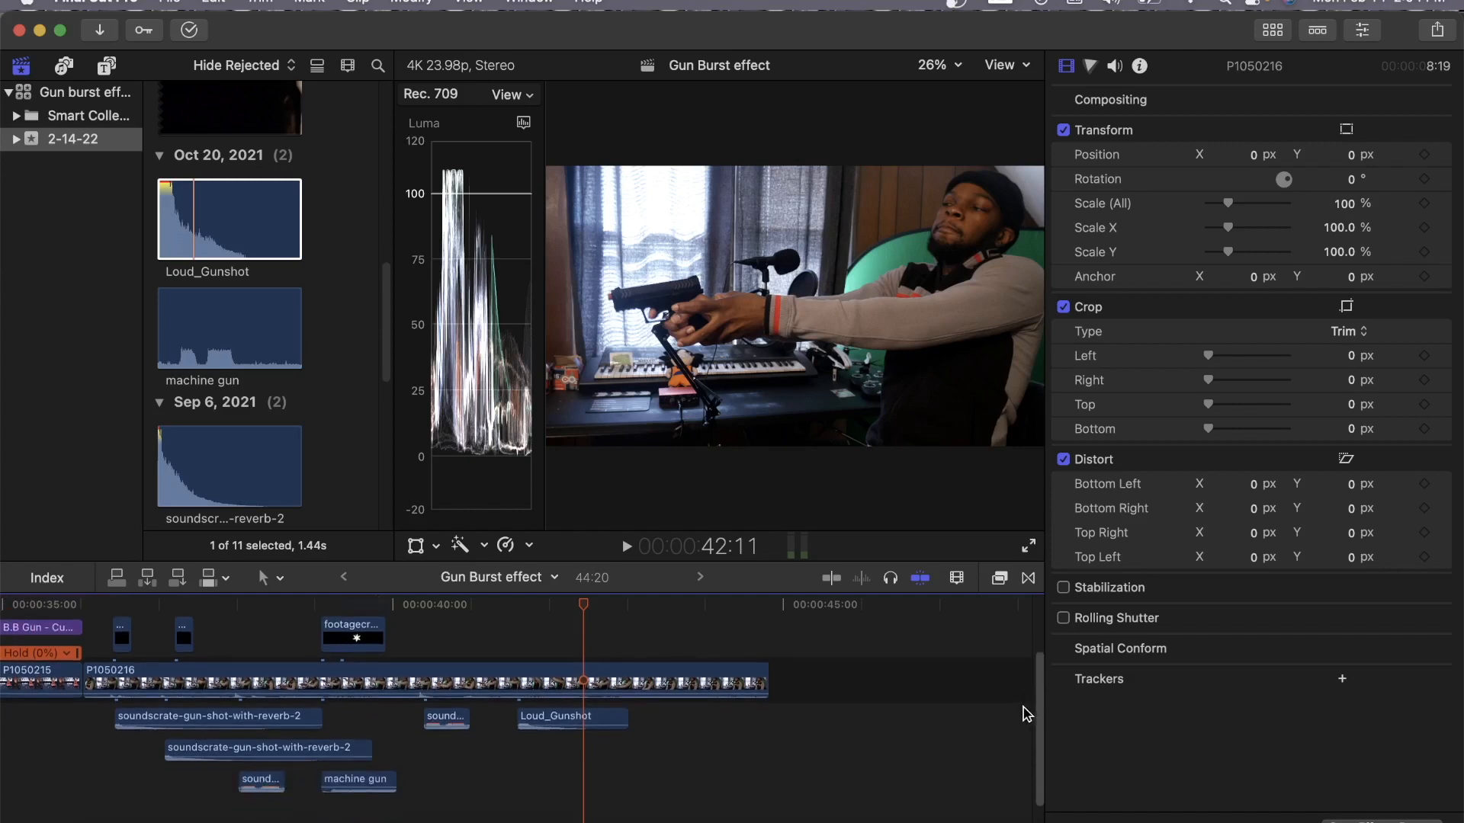
scroll(1027, 715, "down", 2)
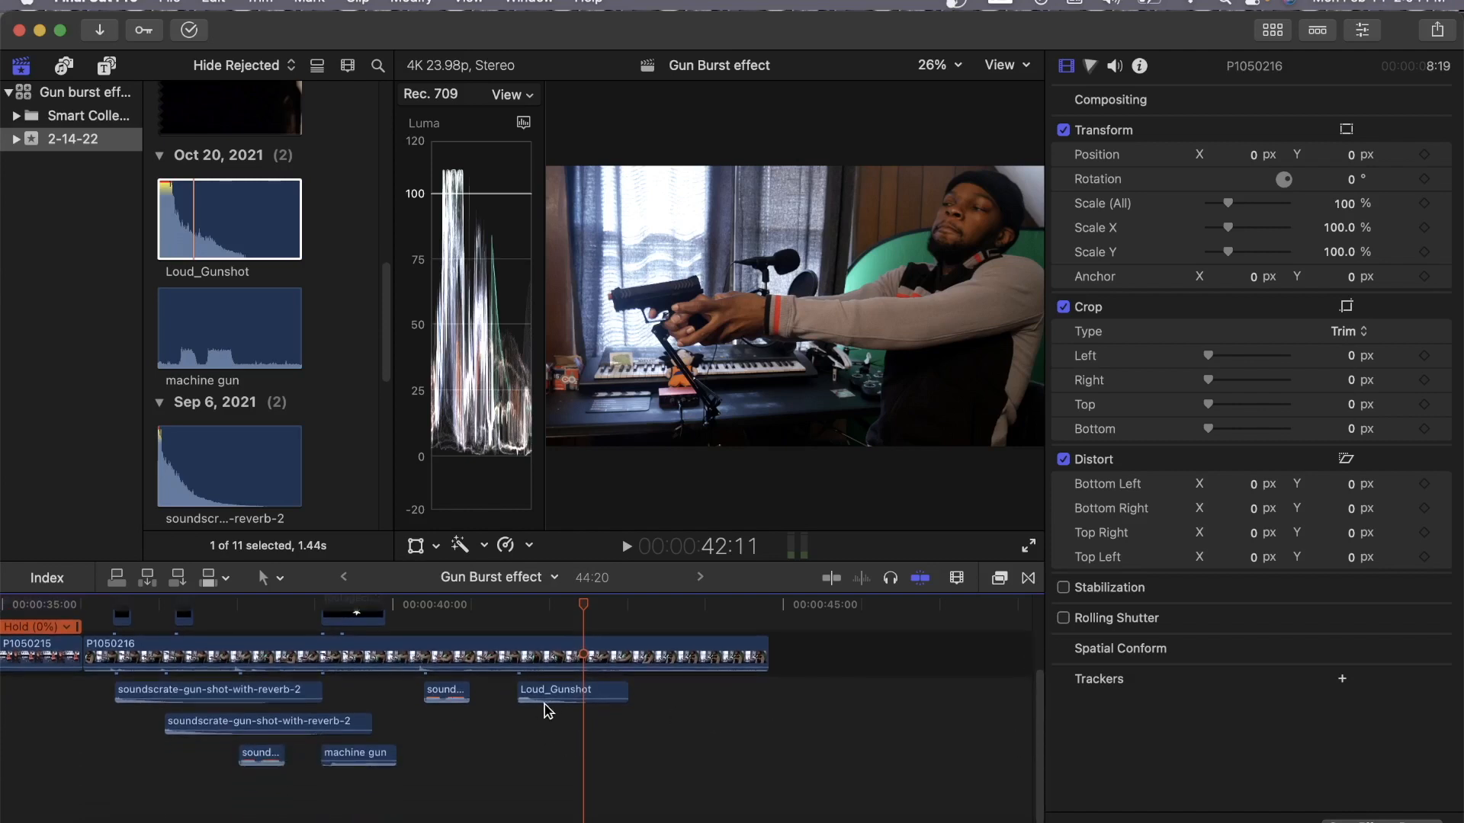
left_click_drag(548, 689, 549, 685)
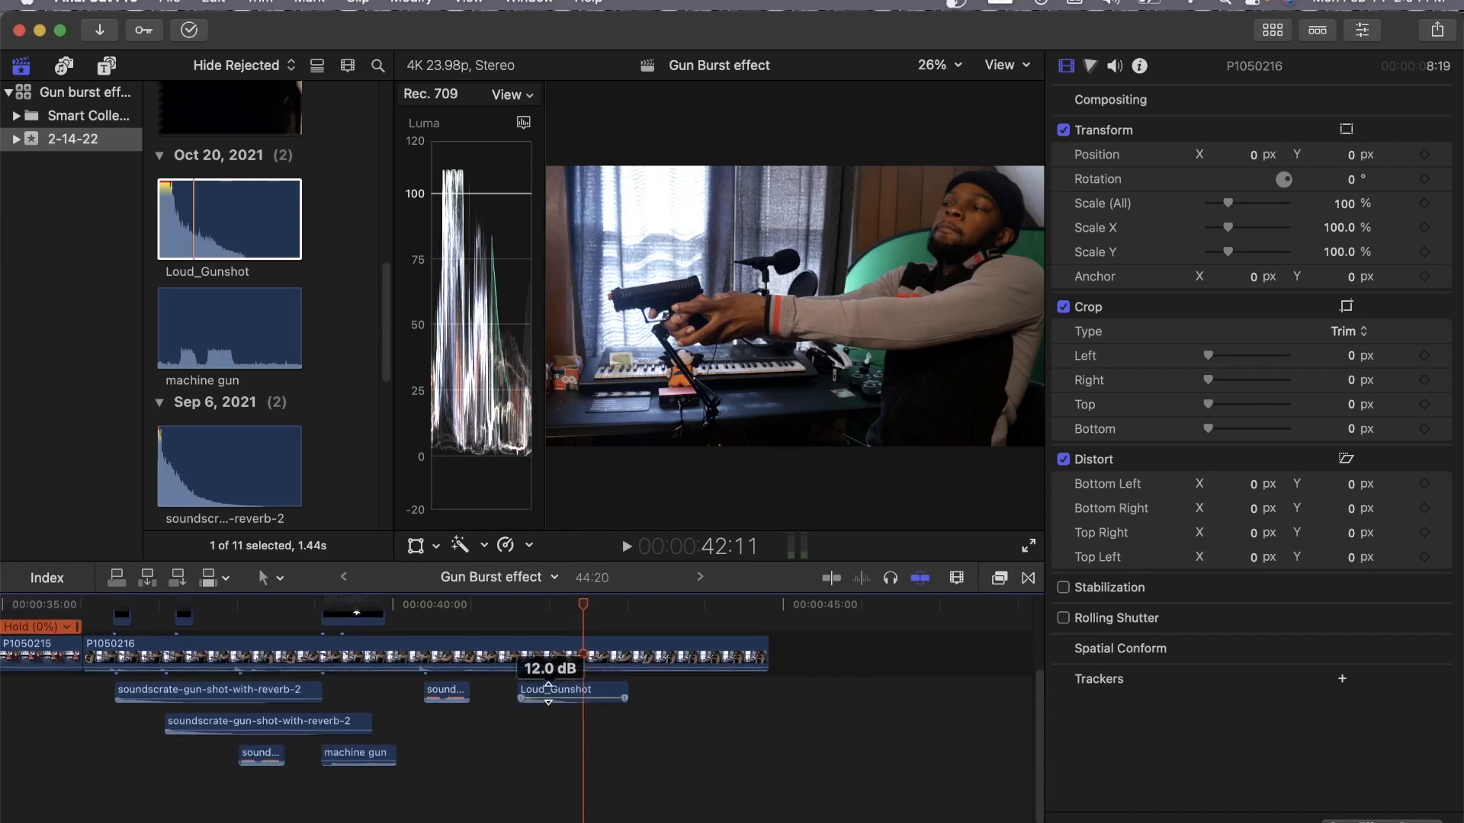
left_click(488, 749)
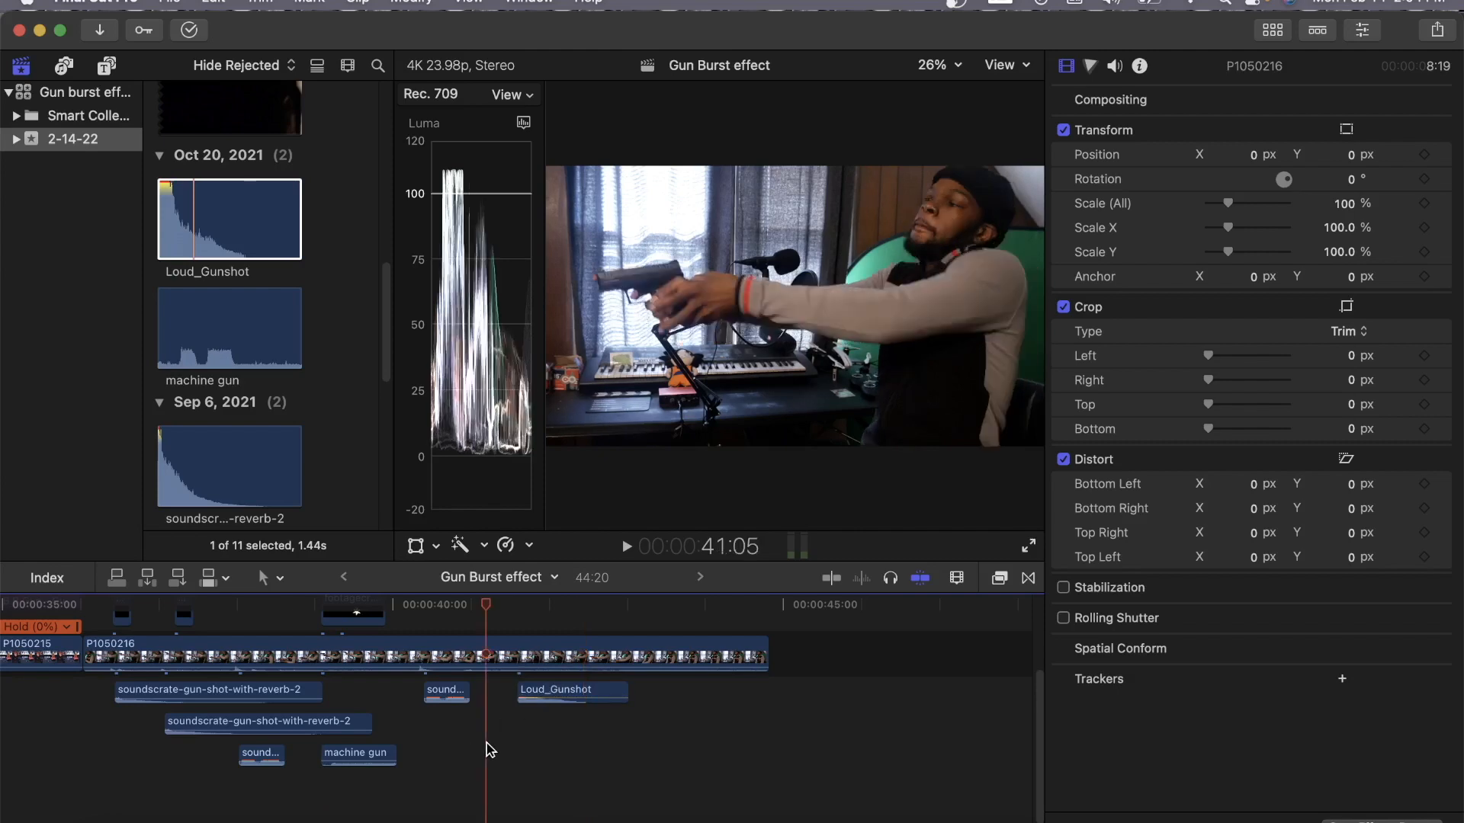
key("space")
key("space")
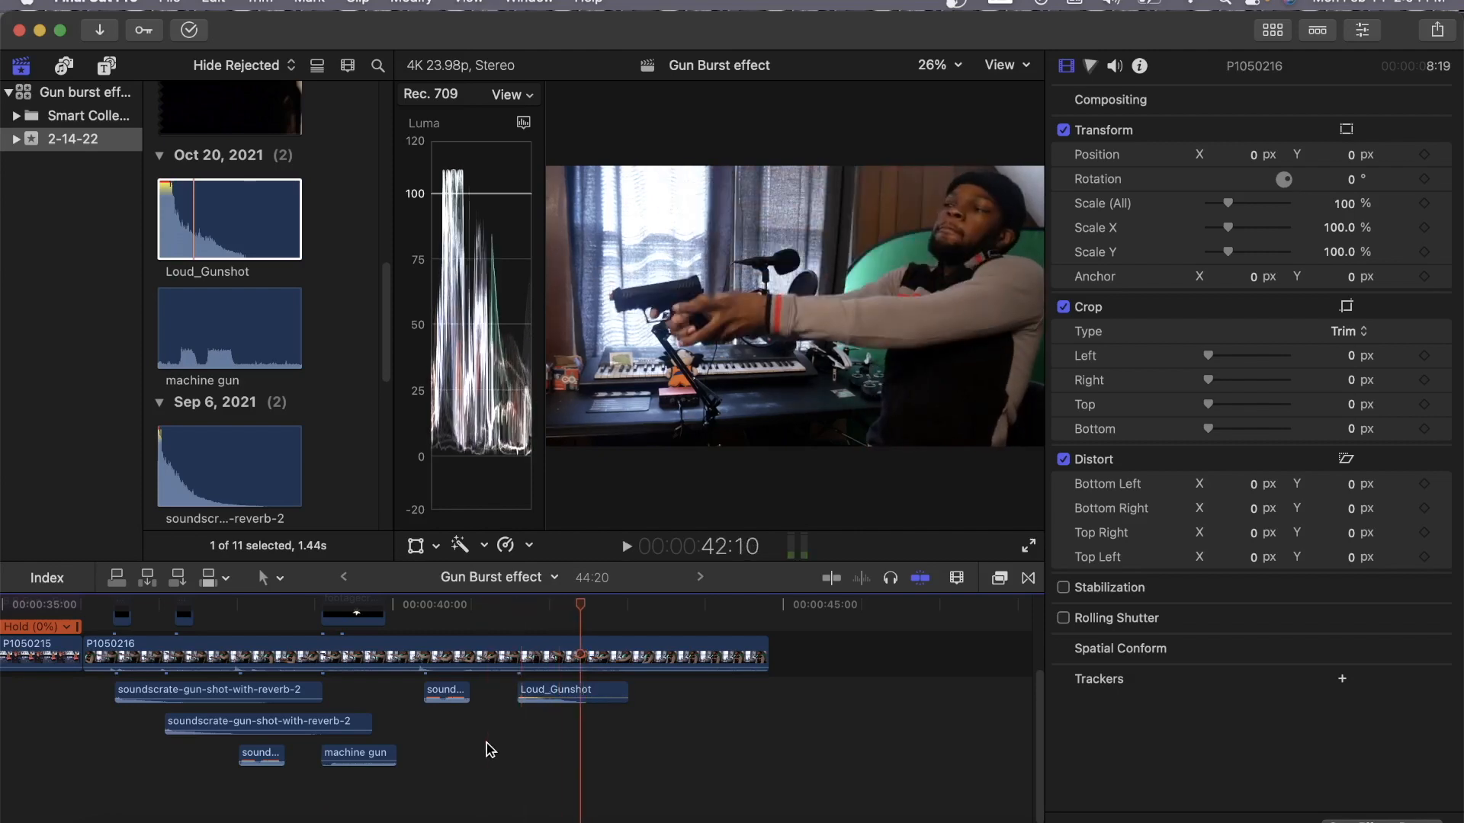
left_click(492, 742)
key("space")
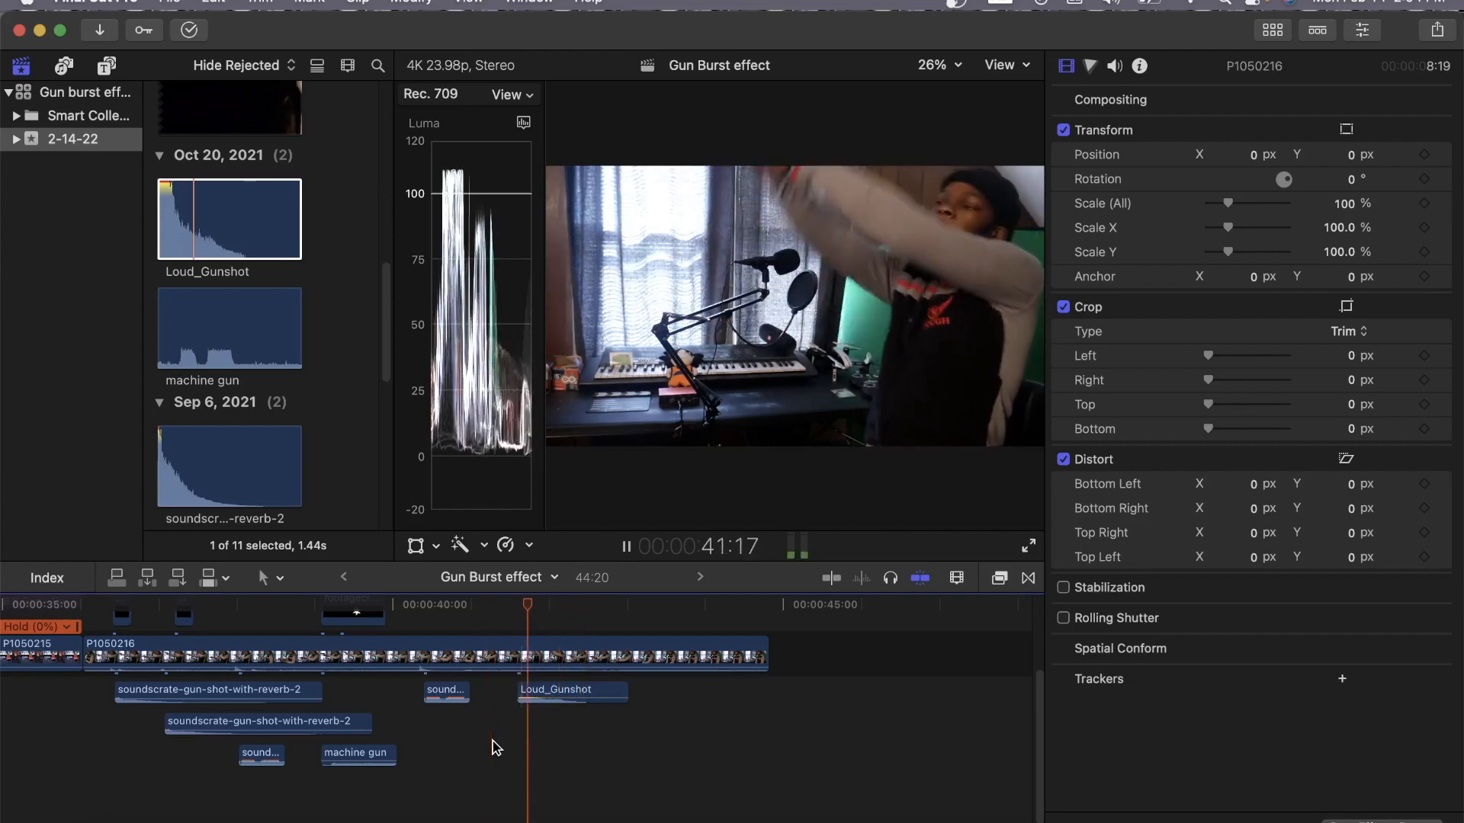
Preview the automatic six-star and HandgunMuzzleFlash5 muzzle flash clips in the media browser.
scroll(1039, 759, "up", 3)
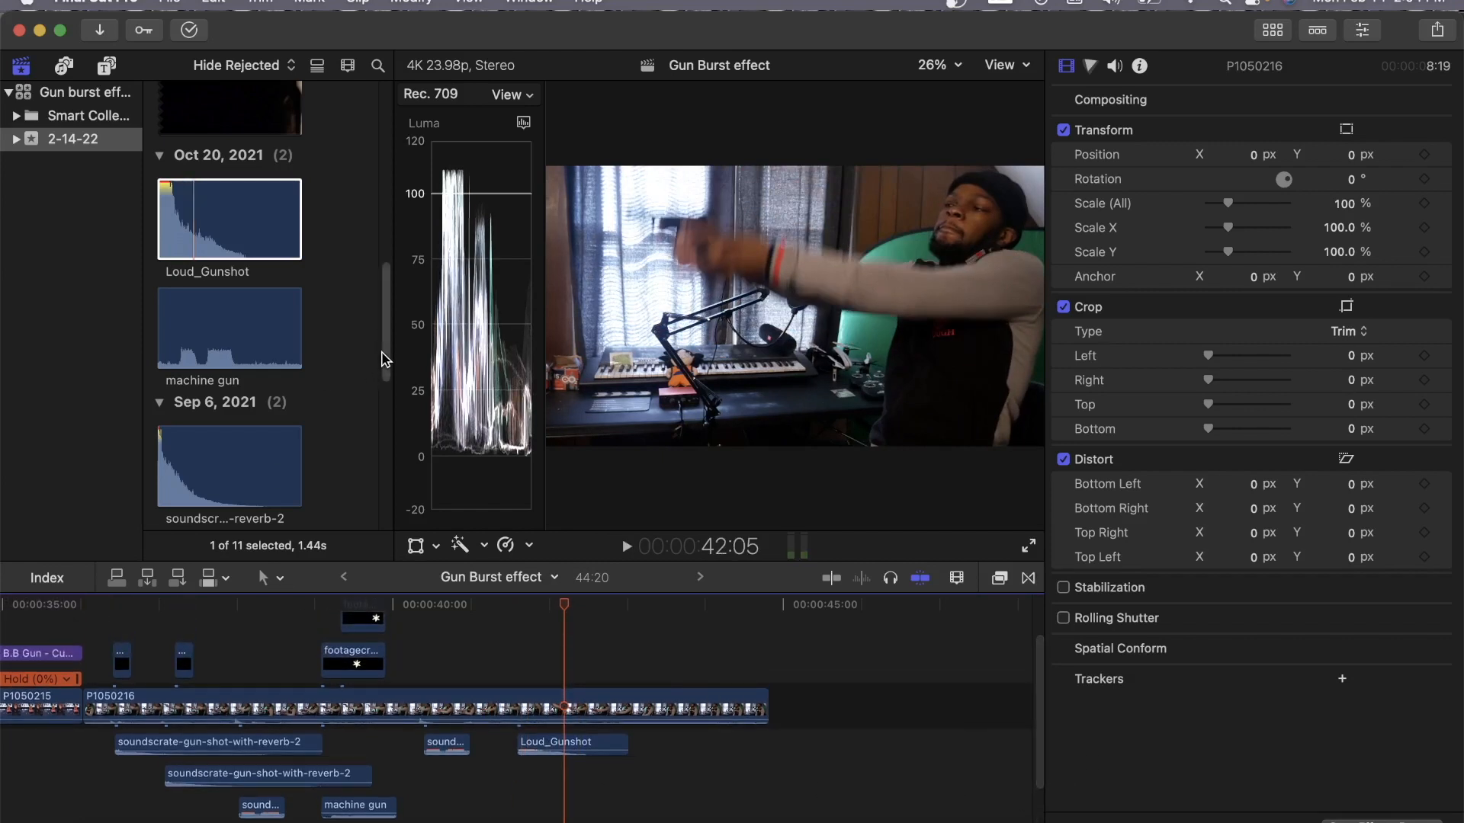
left_click_drag(385, 326, 393, 474)
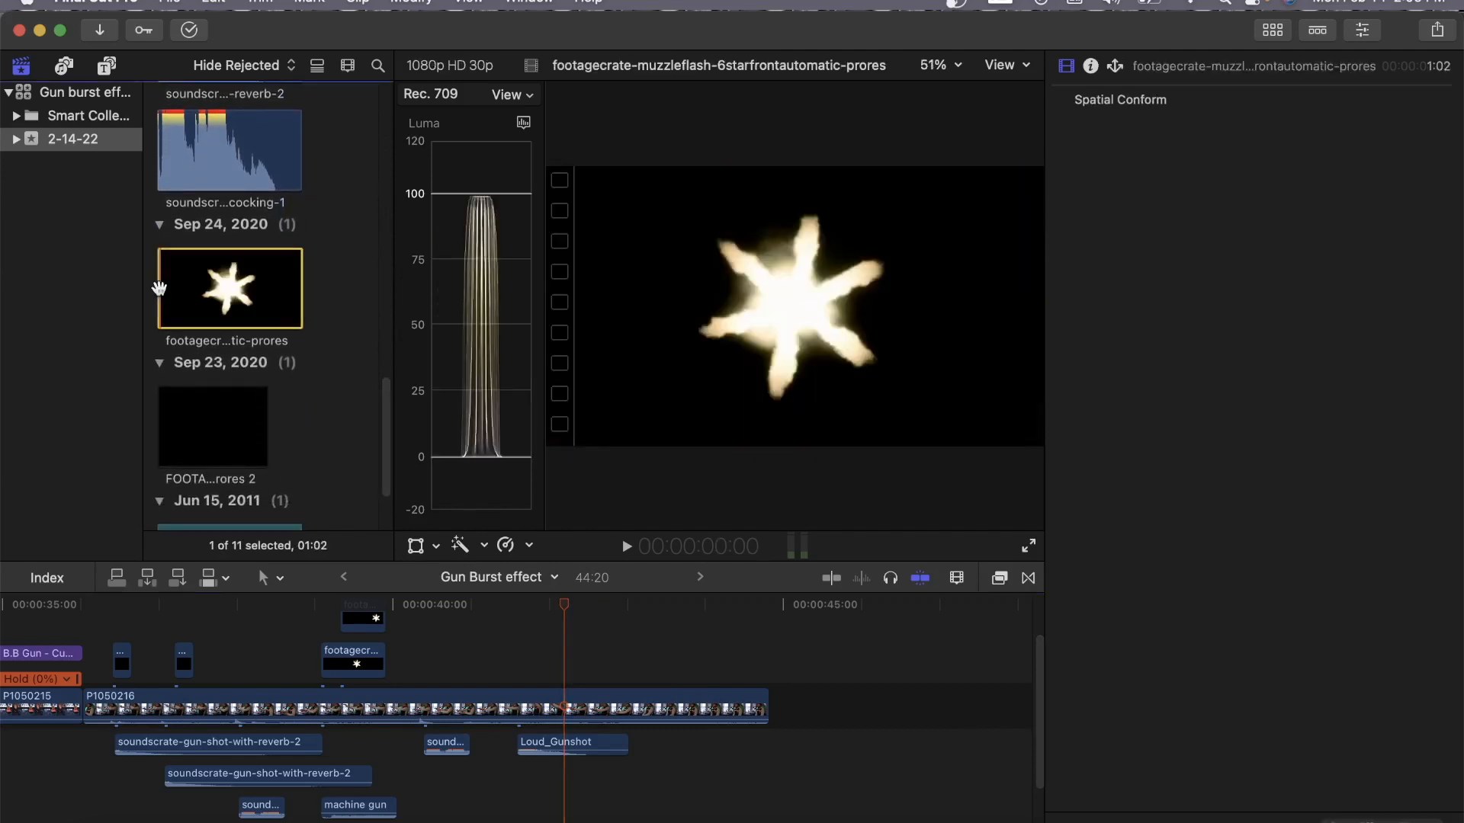
left_click(158, 286)
key("space")
left_click(164, 418)
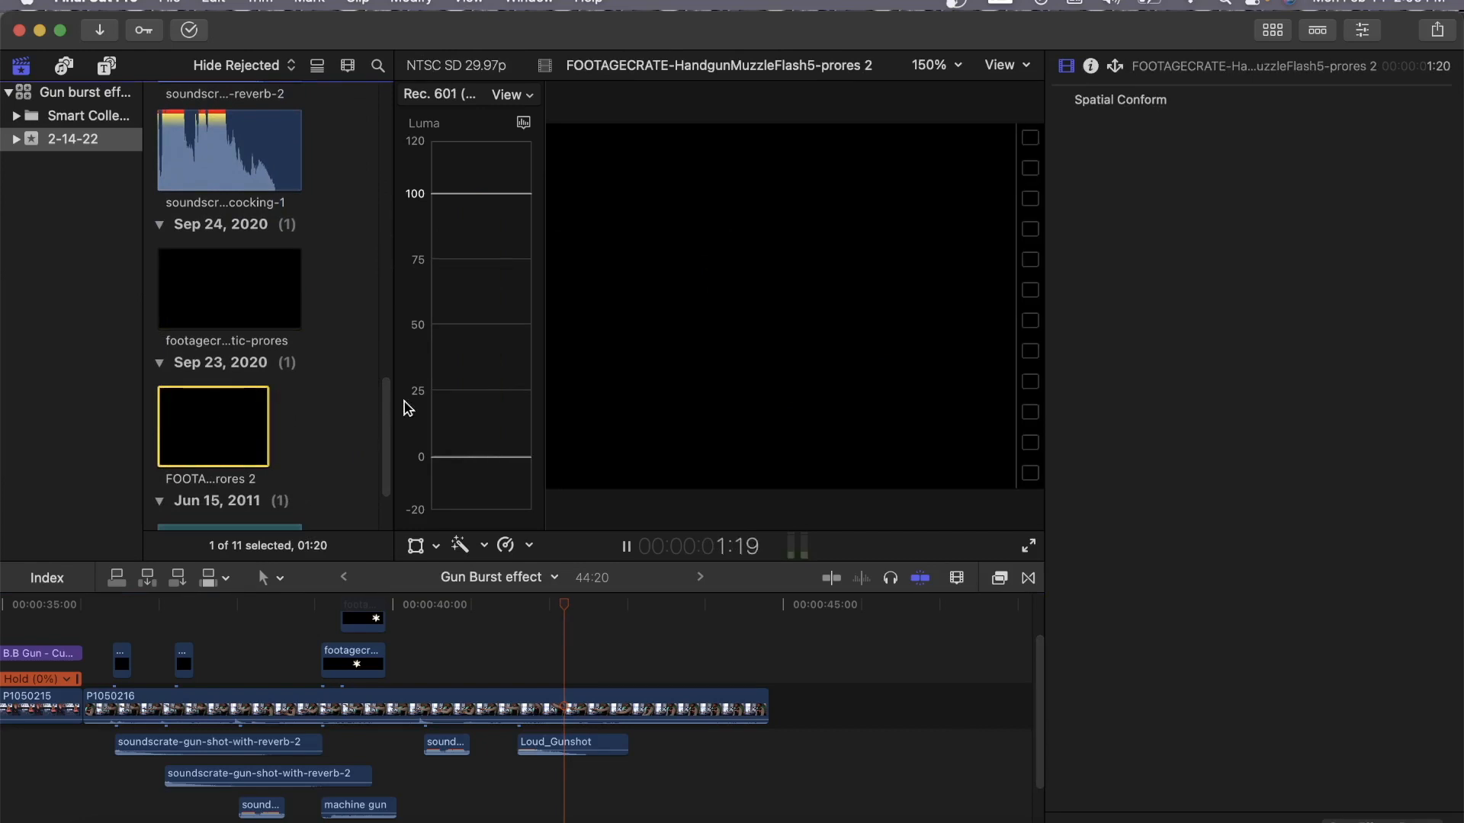
mouse_move(385, 399)
left_mouse_down()
mouse_move(384, 490)
mouse_move(386, 404)
left_mouse_up()
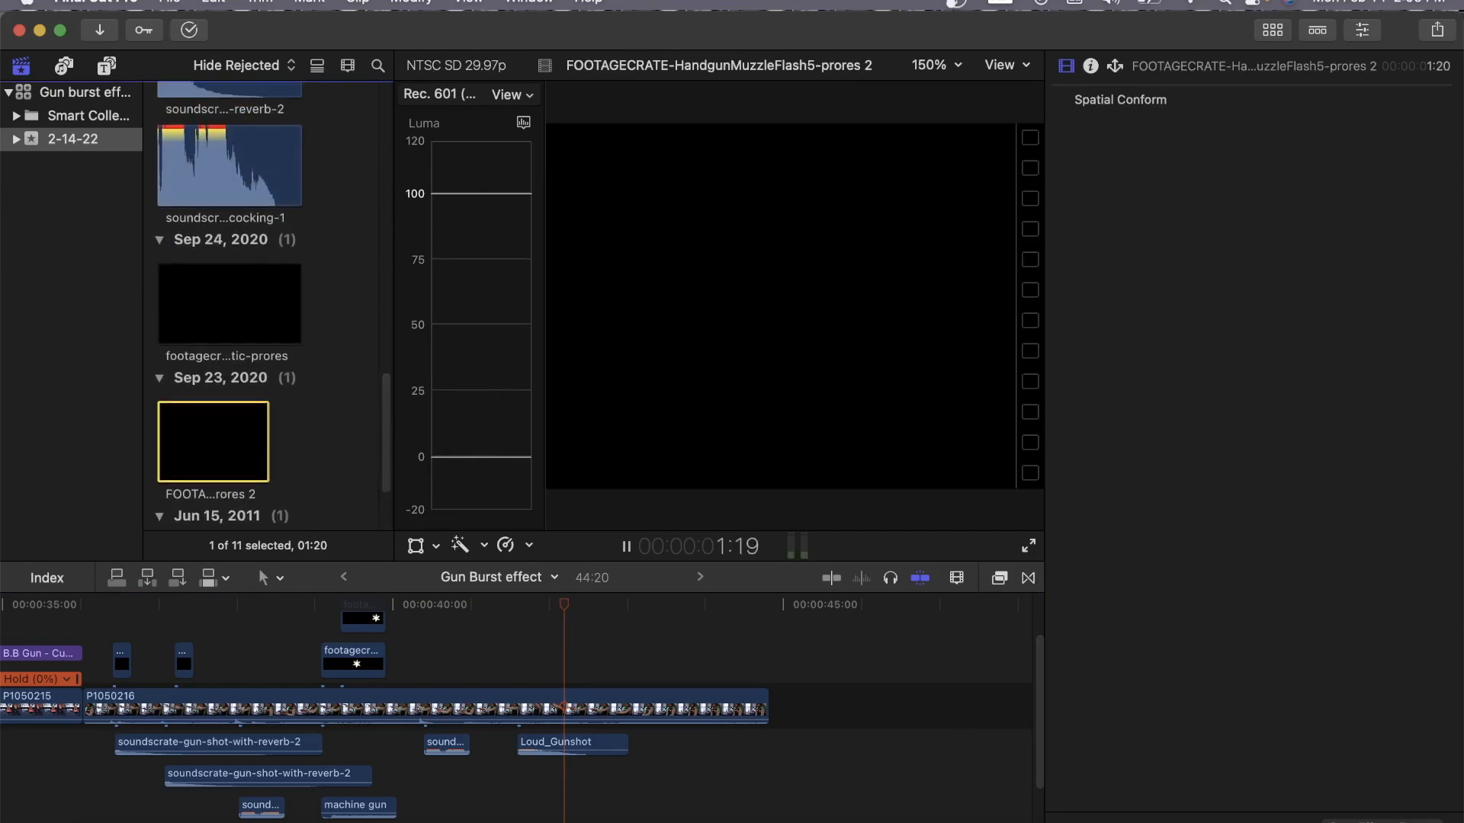
Search the computer for "shoot", inspect the Shooting Flare movie in the Fire & Sparks folder, and close the folder windows.
left_click(1225, 4)
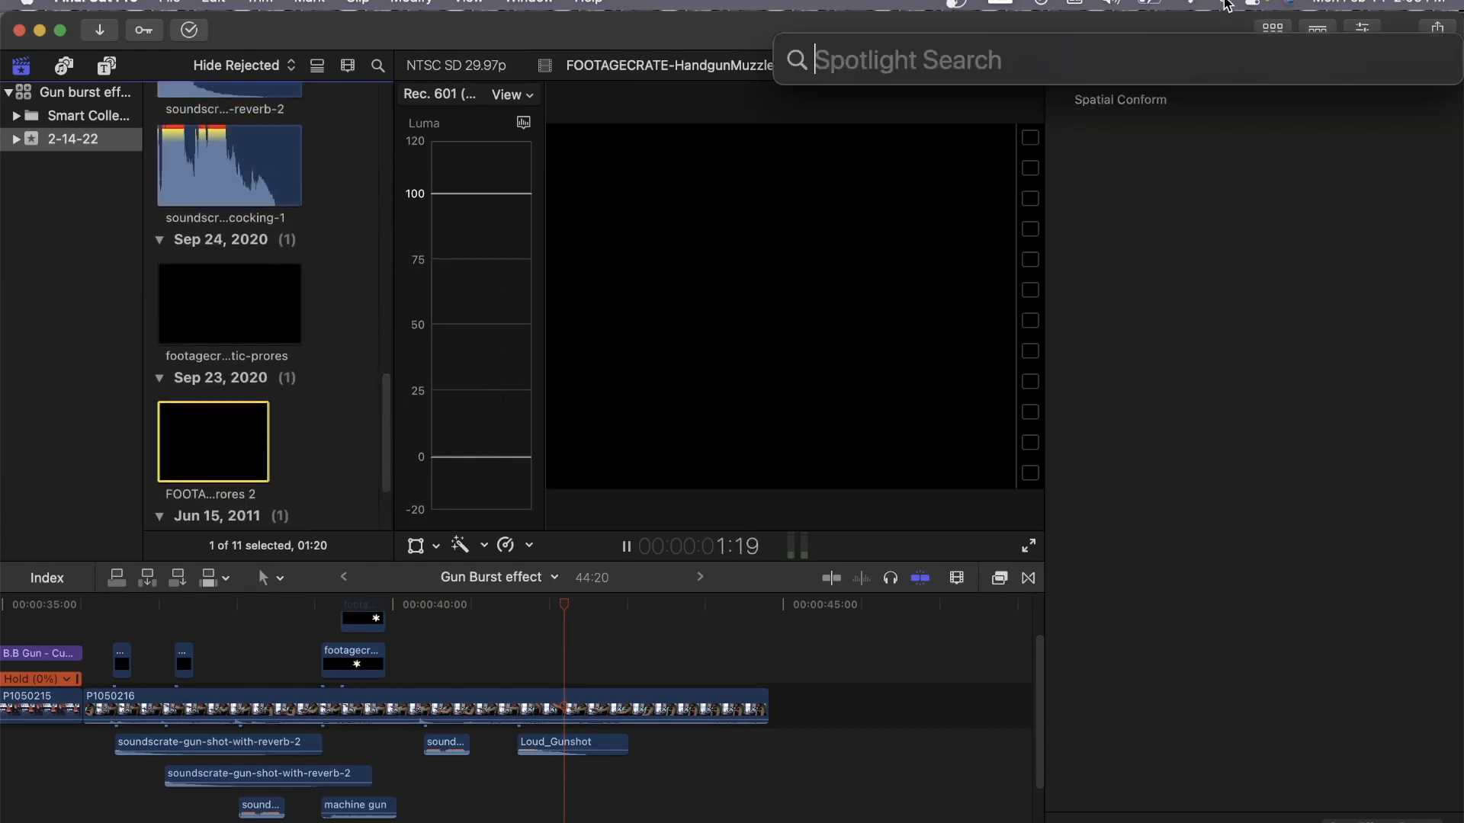
type("shoot")
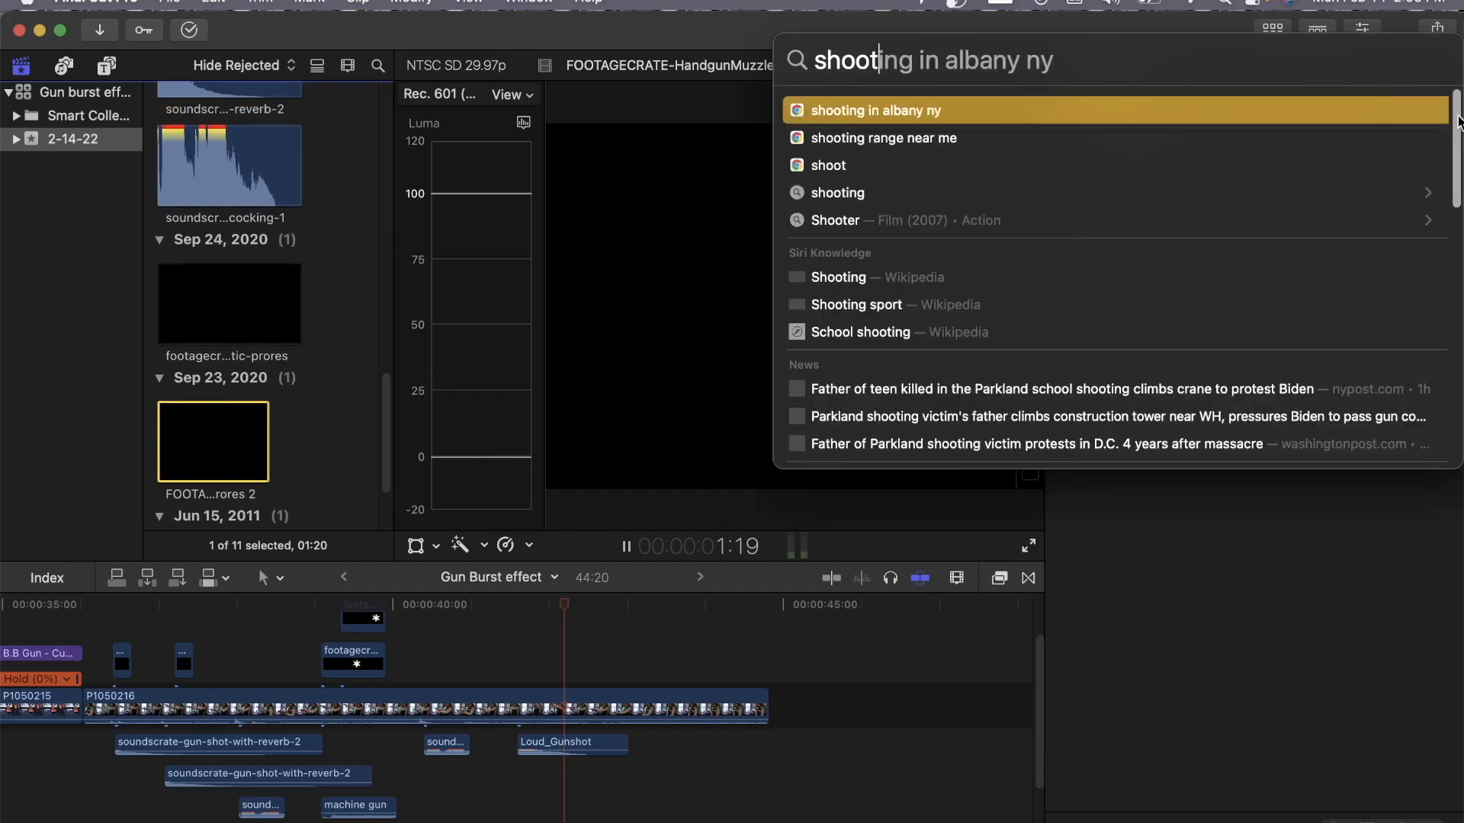
left_click_drag(1458, 122, 1433, 301)
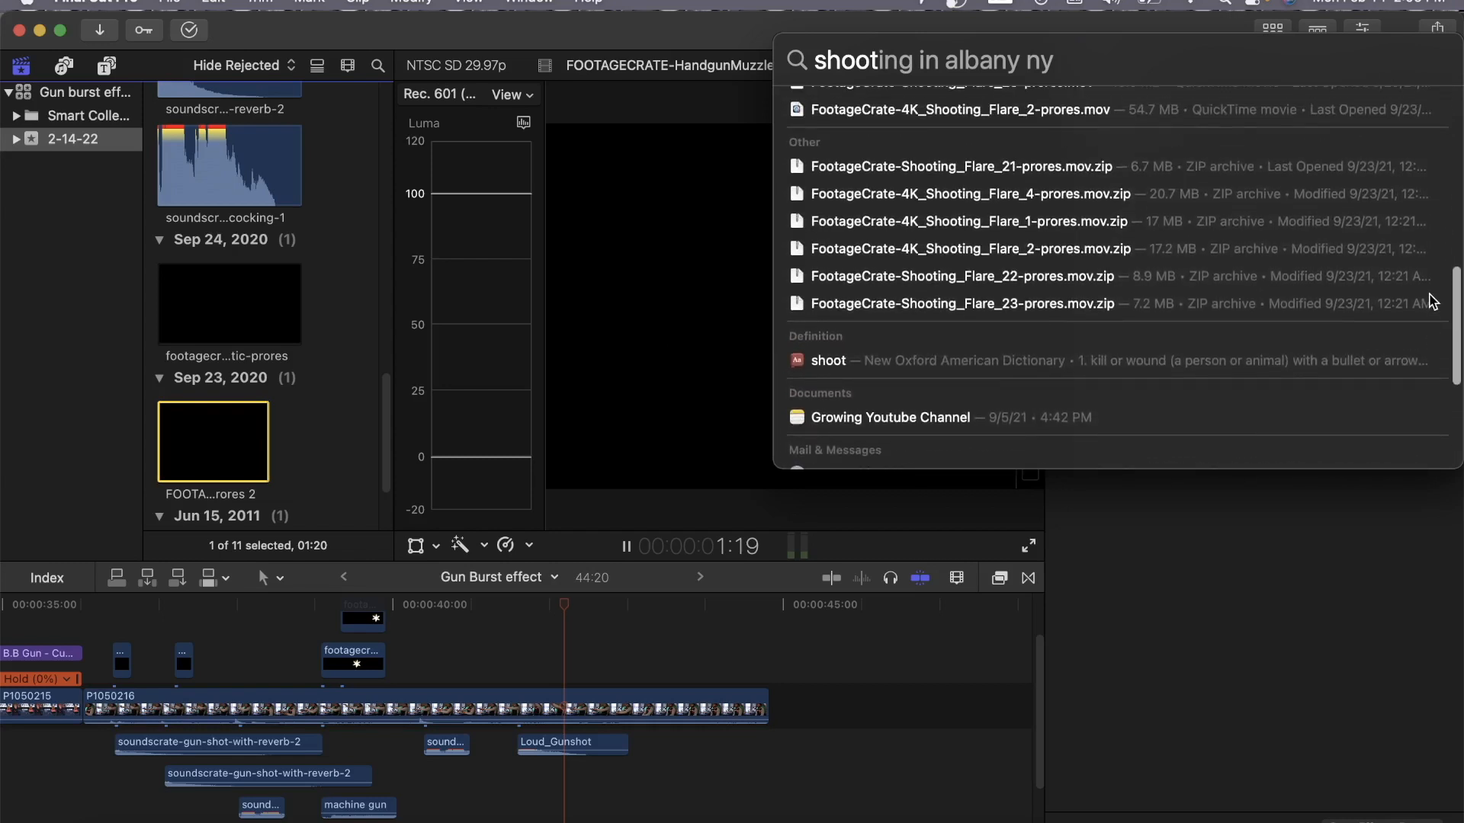
left_click(1019, 167)
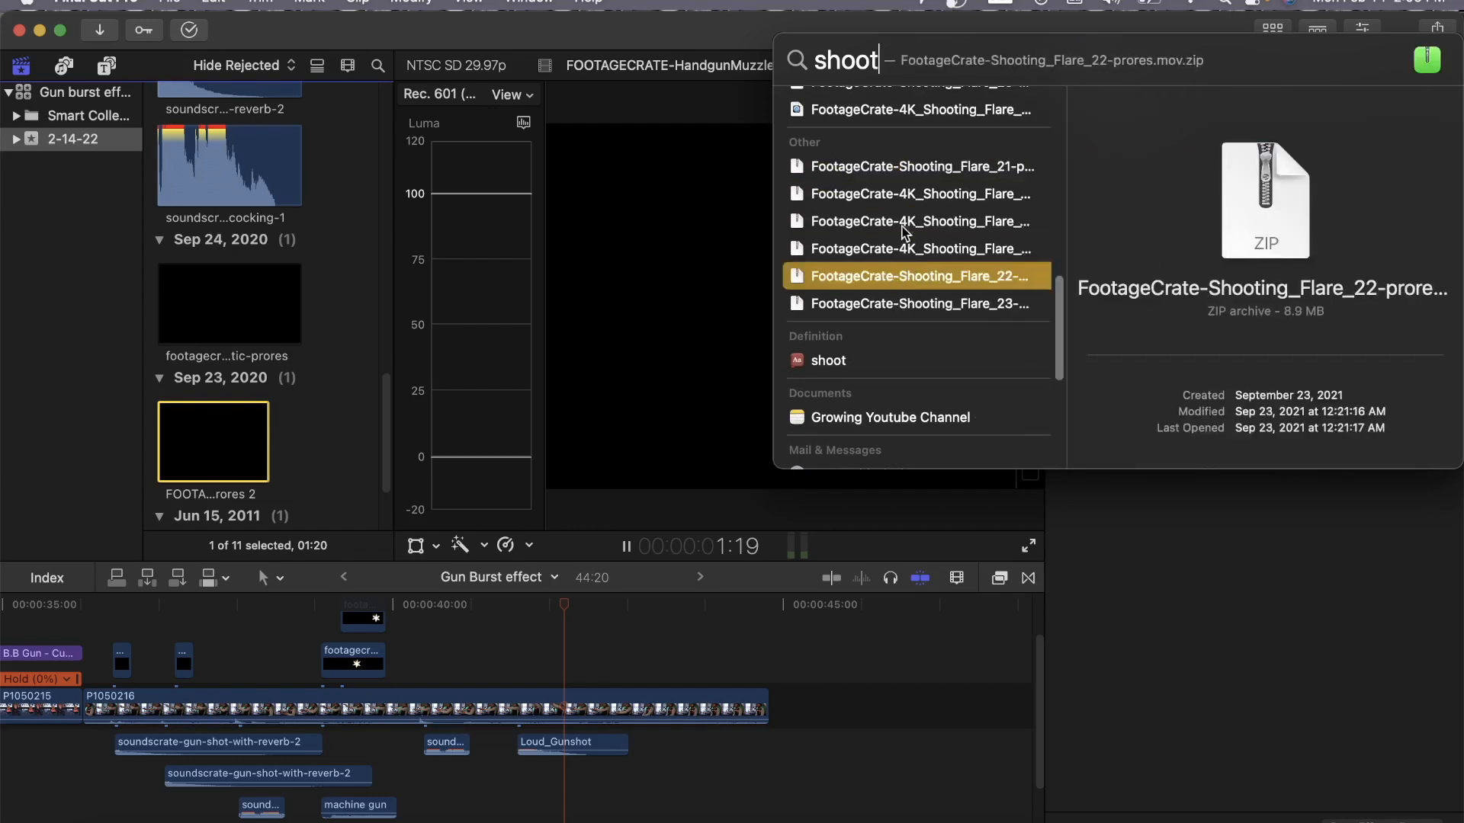
double_click(909, 276)
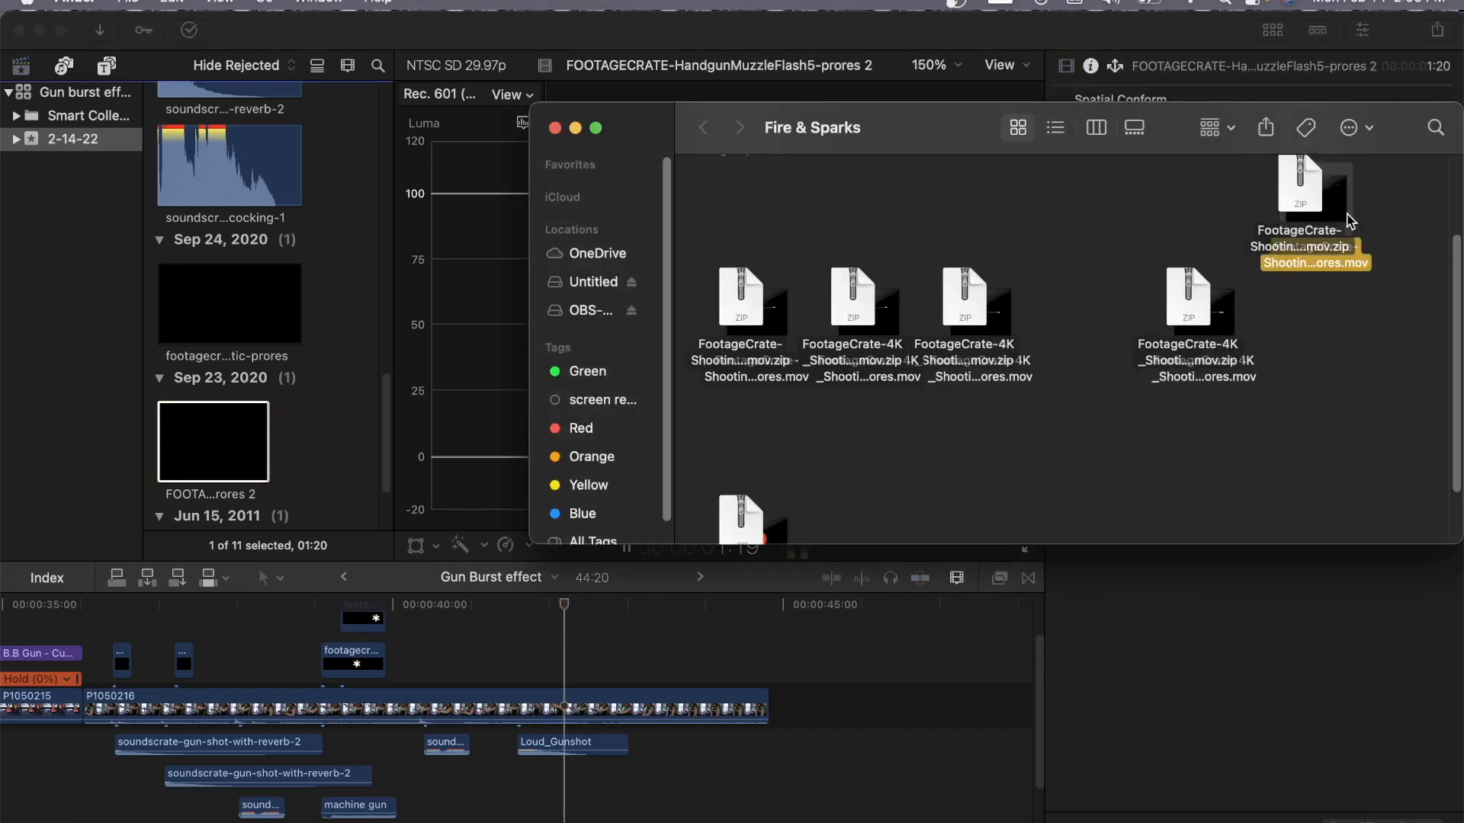
left_click(1341, 349)
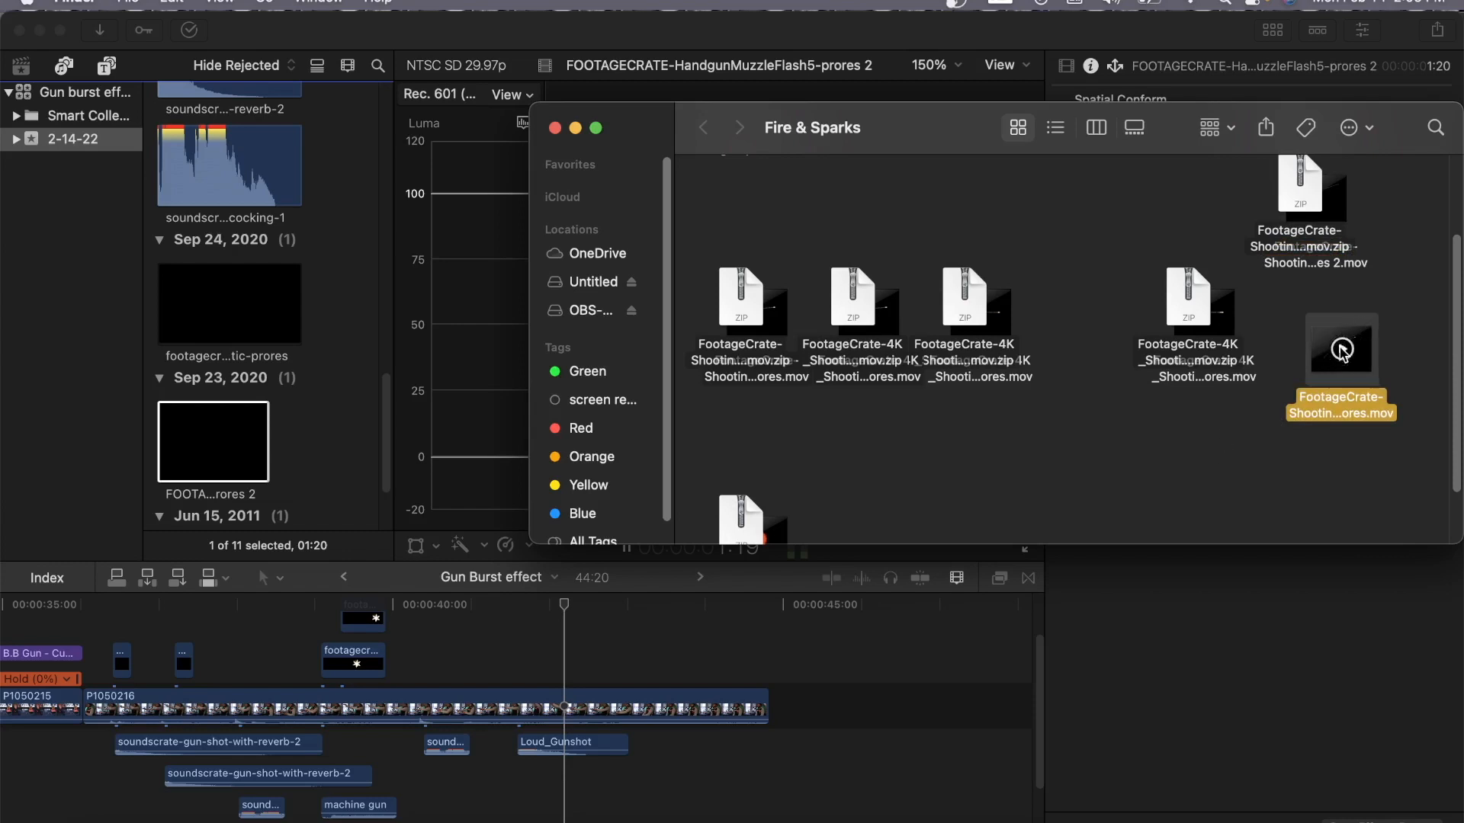
left_click(555, 128)
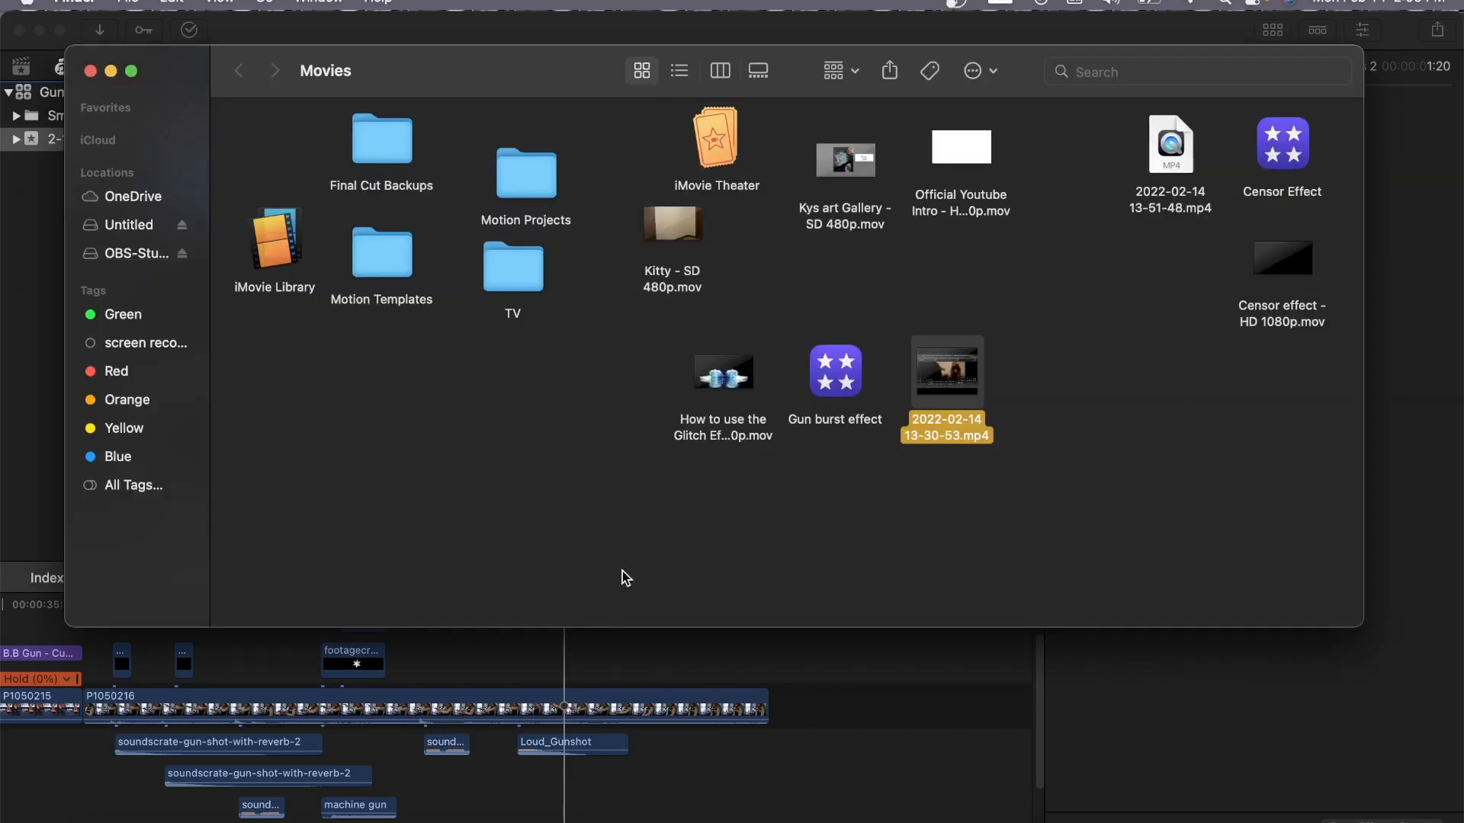
left_click(90, 71)
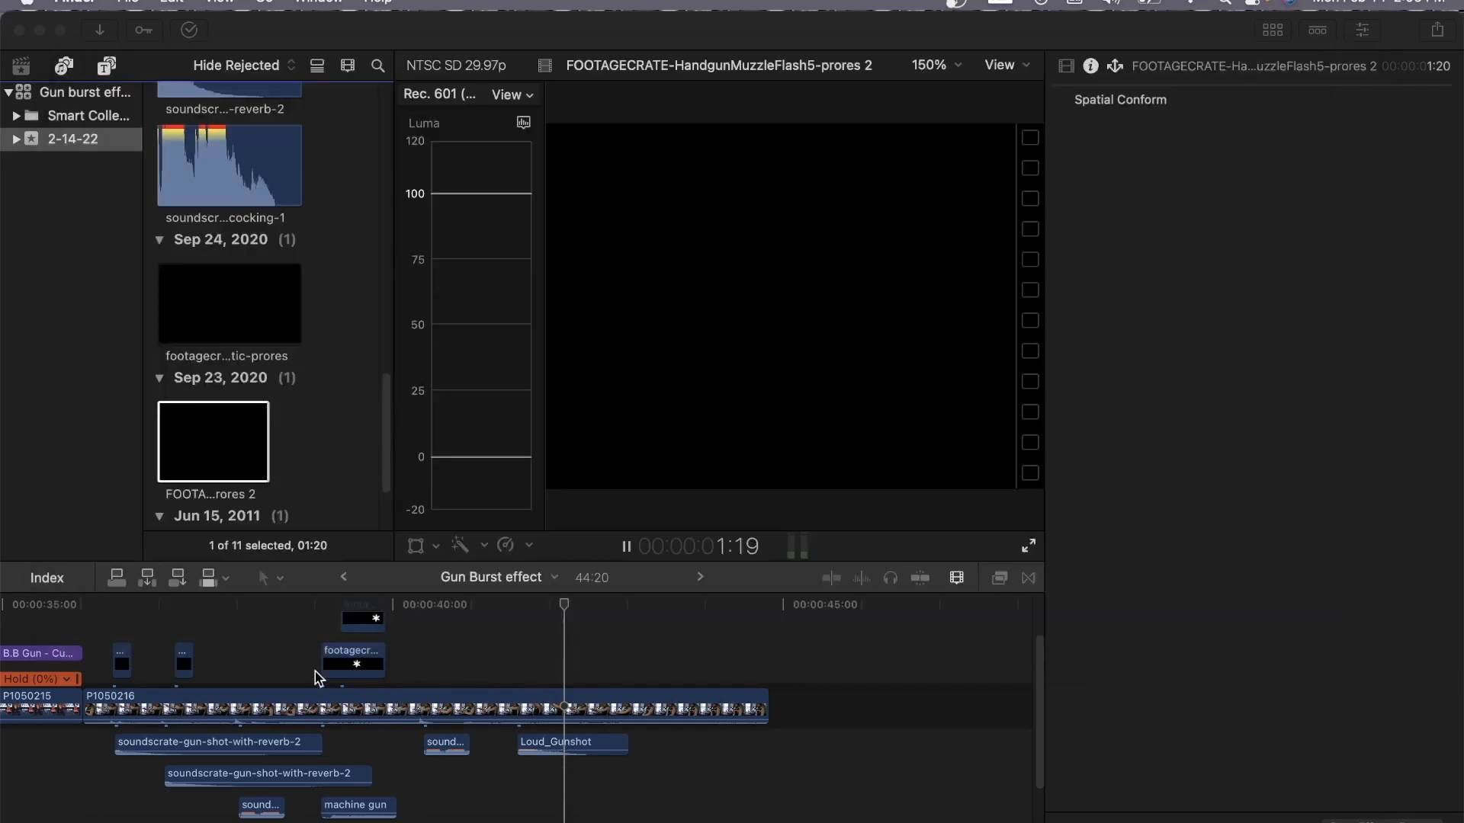
Check the second muzzle flash from 37:02 and copy that HandgunMuzzleFlash5 clip to about 41:14, above the start of Loud_Gunshot.
left_click(153, 607)
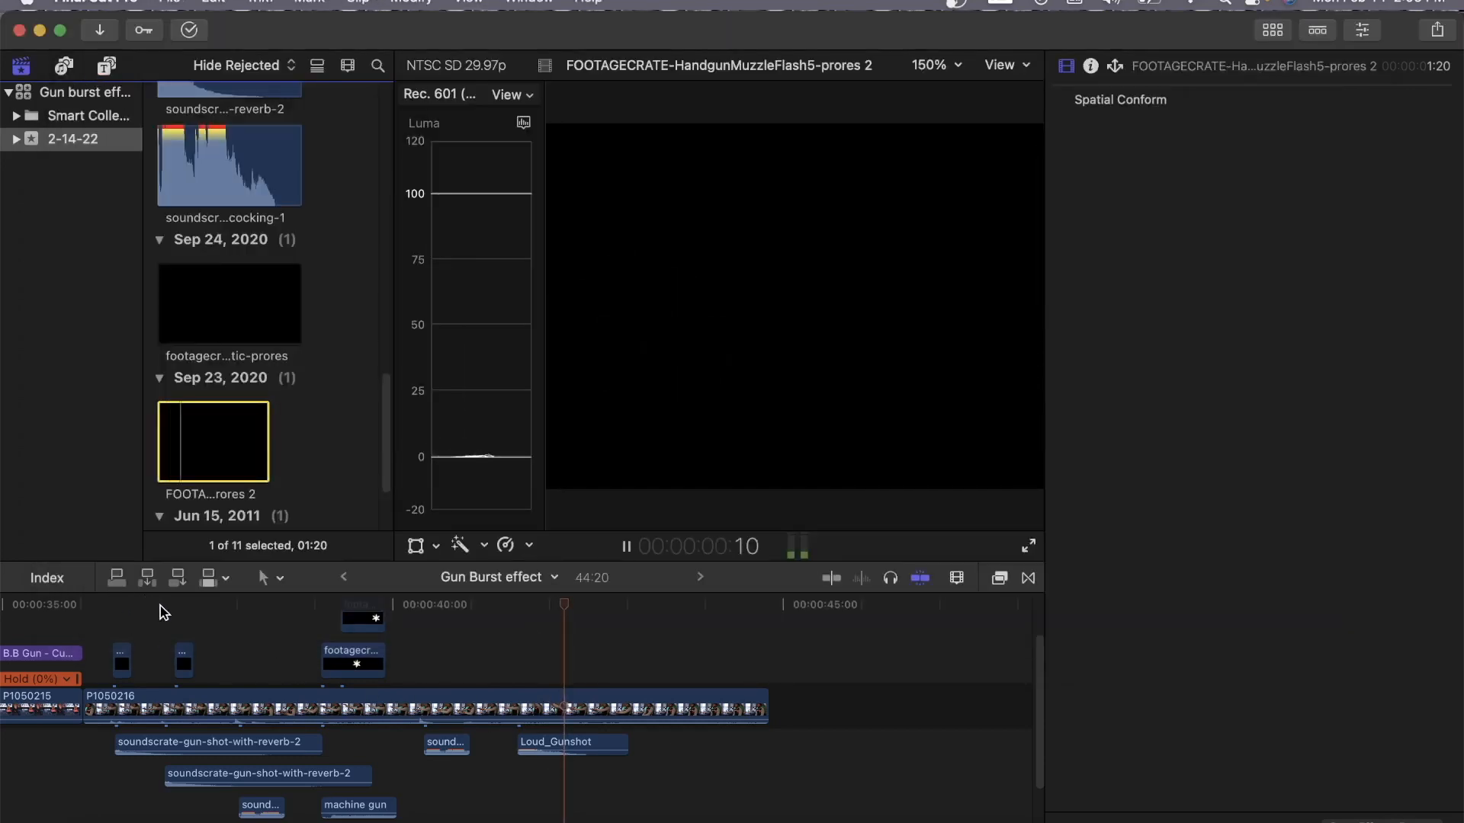
left_click(162, 607)
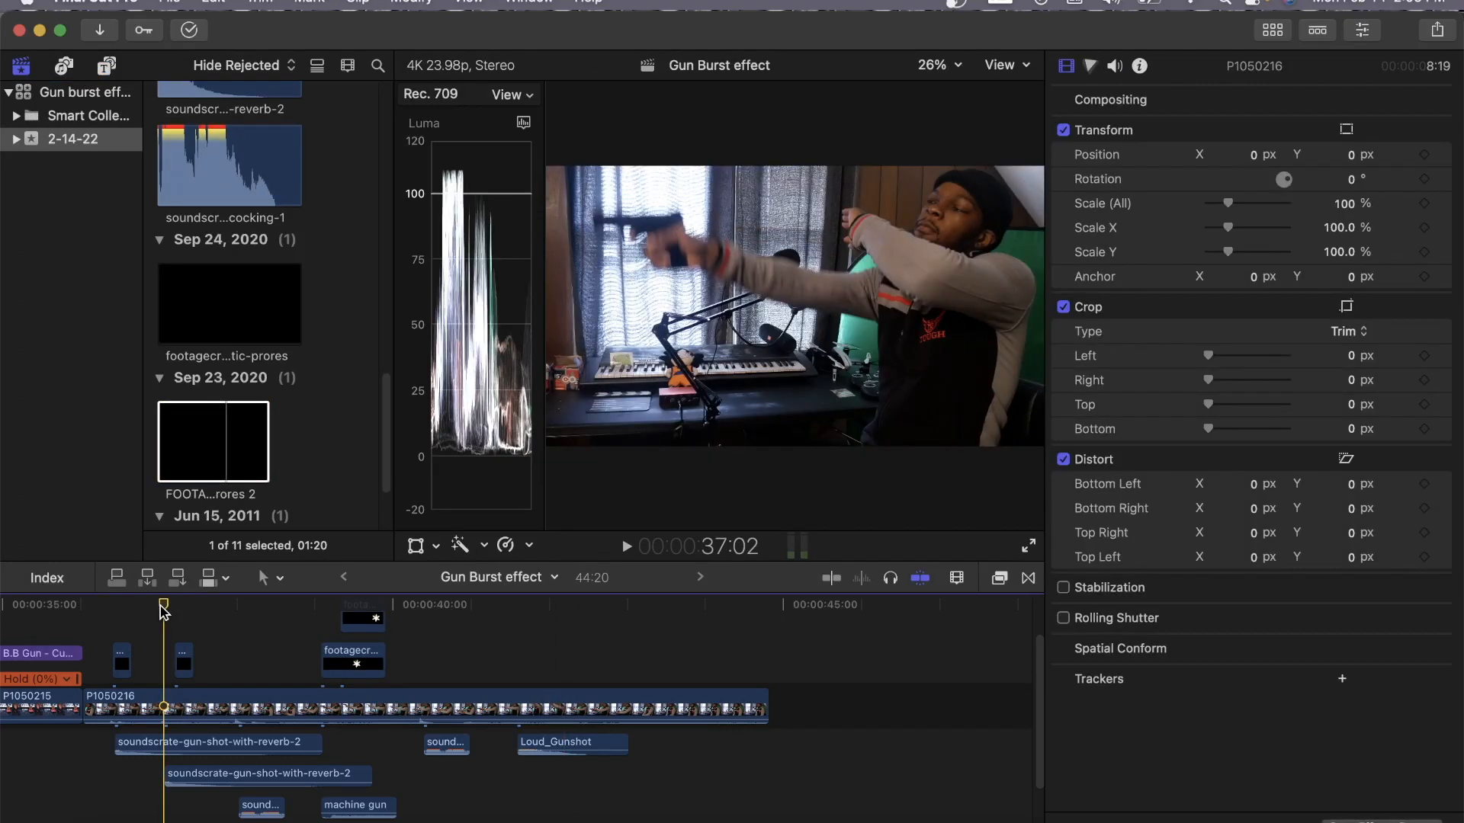
key("space")
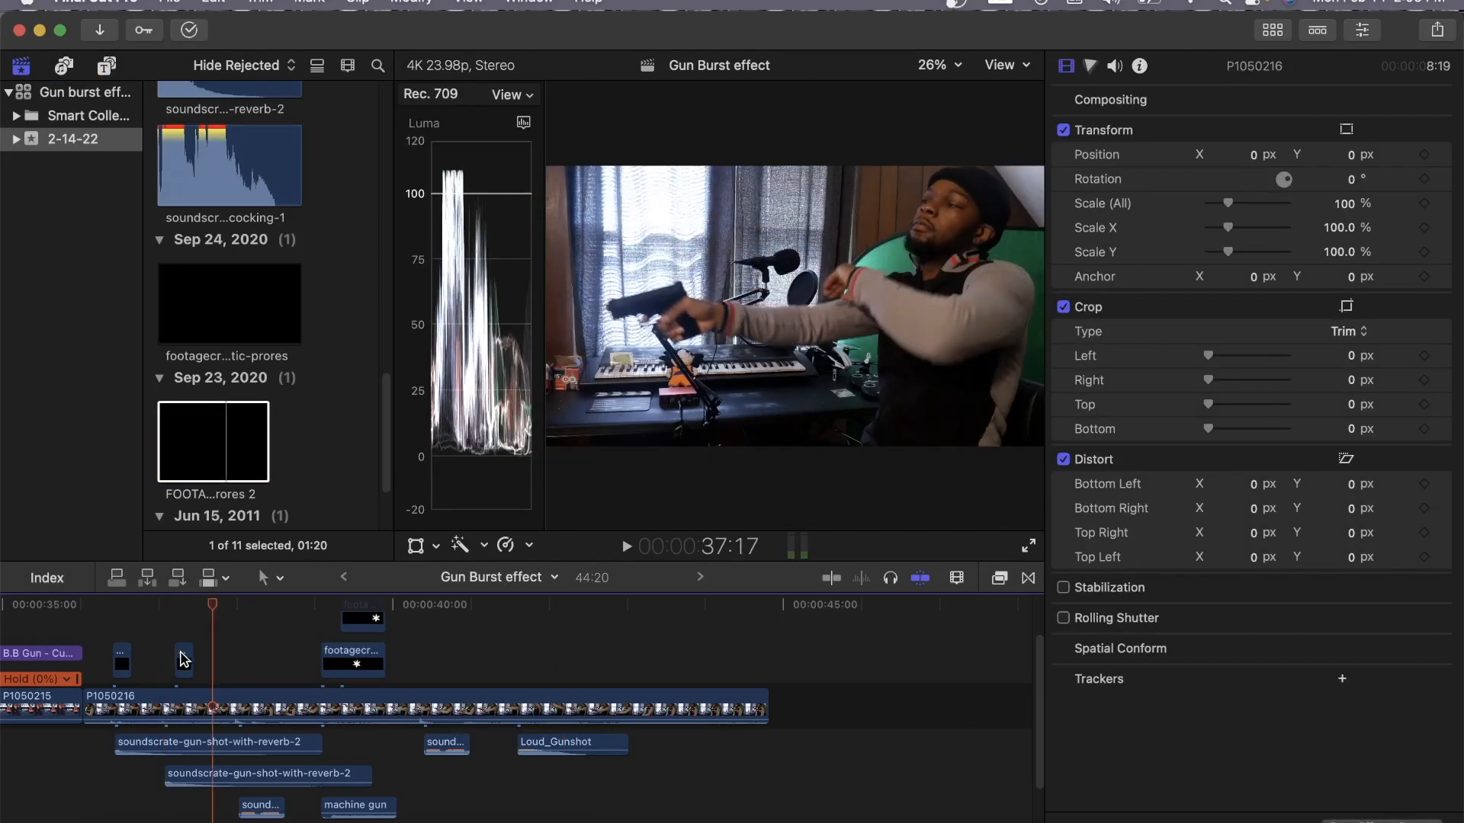
left_click(183, 660)
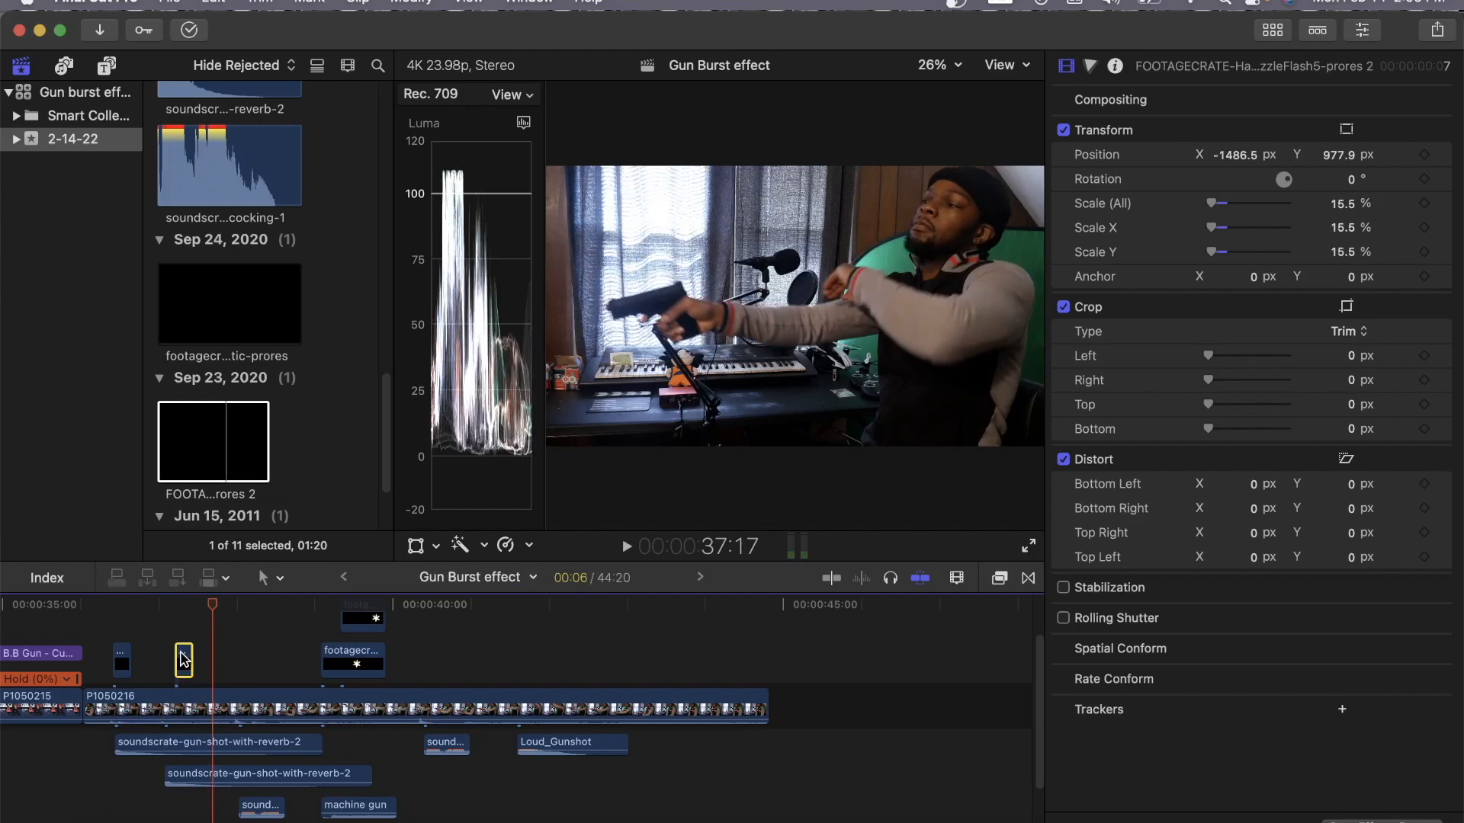
left_click_drag(183, 660, 528, 637)
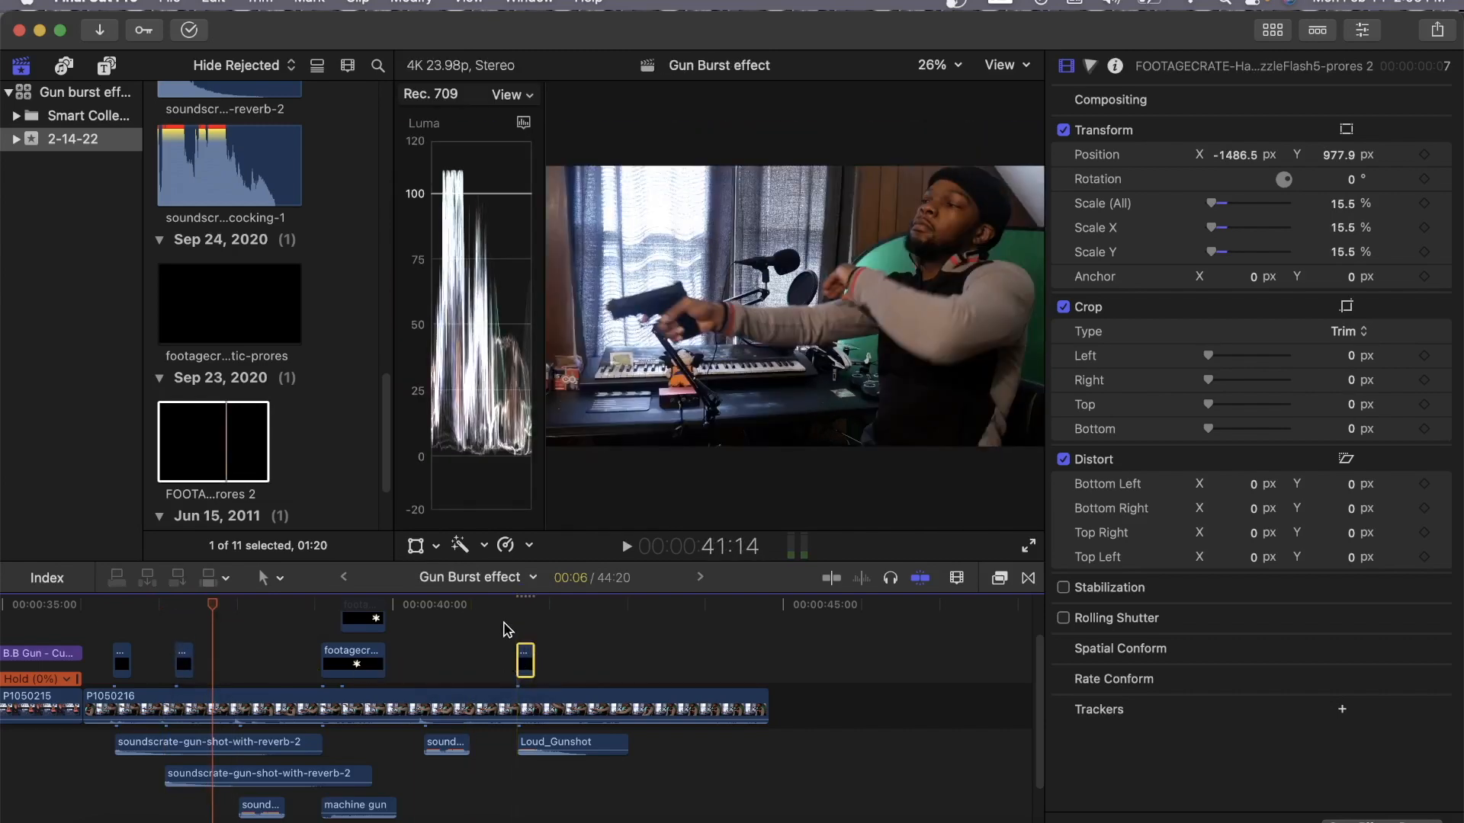
Play back the copied muzzle flash around 41:14 and show its transform controls on the frame.
left_click(511, 627)
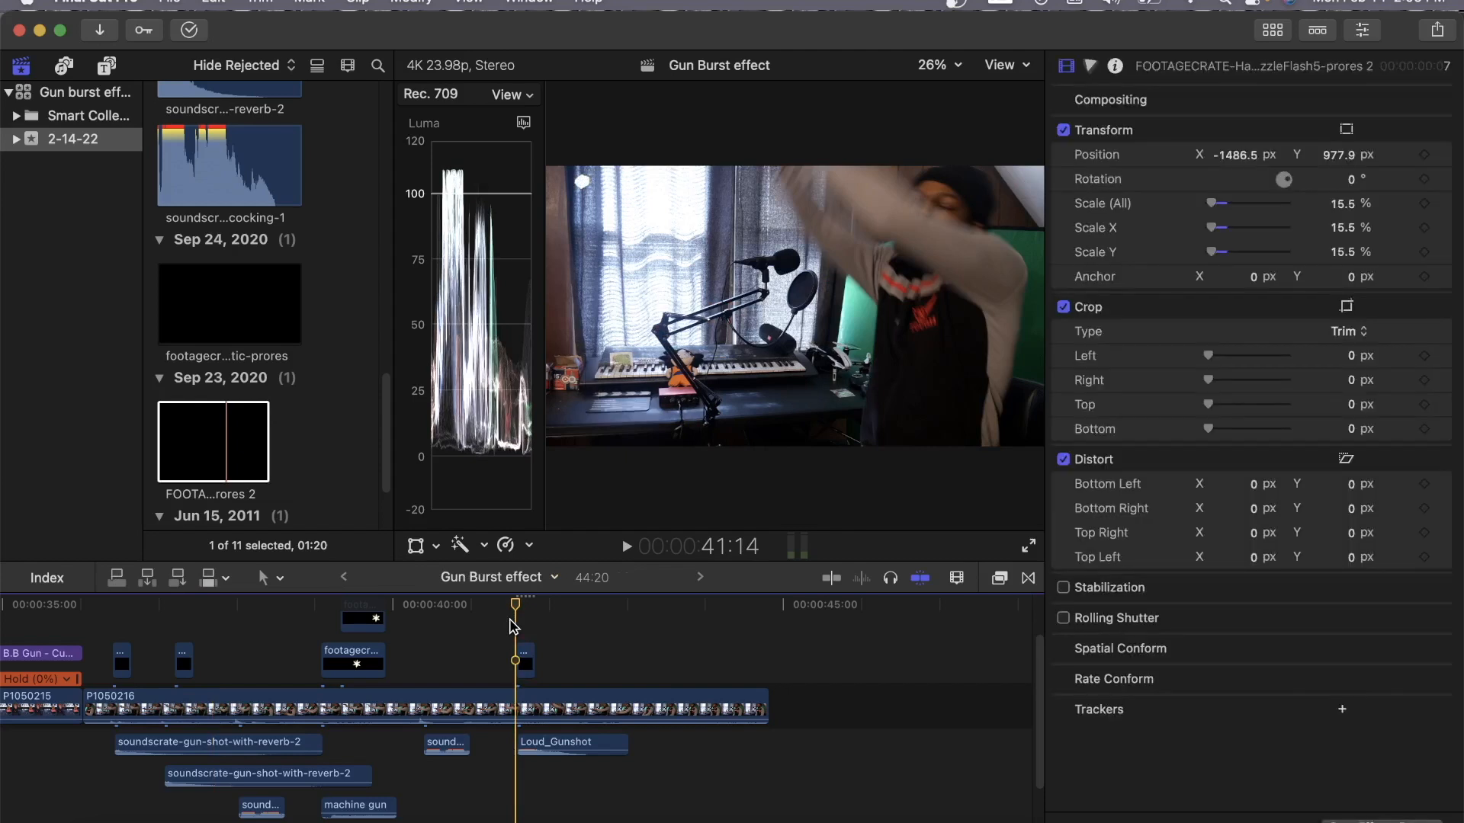
key("space")
key("space")
left_click(558, 606)
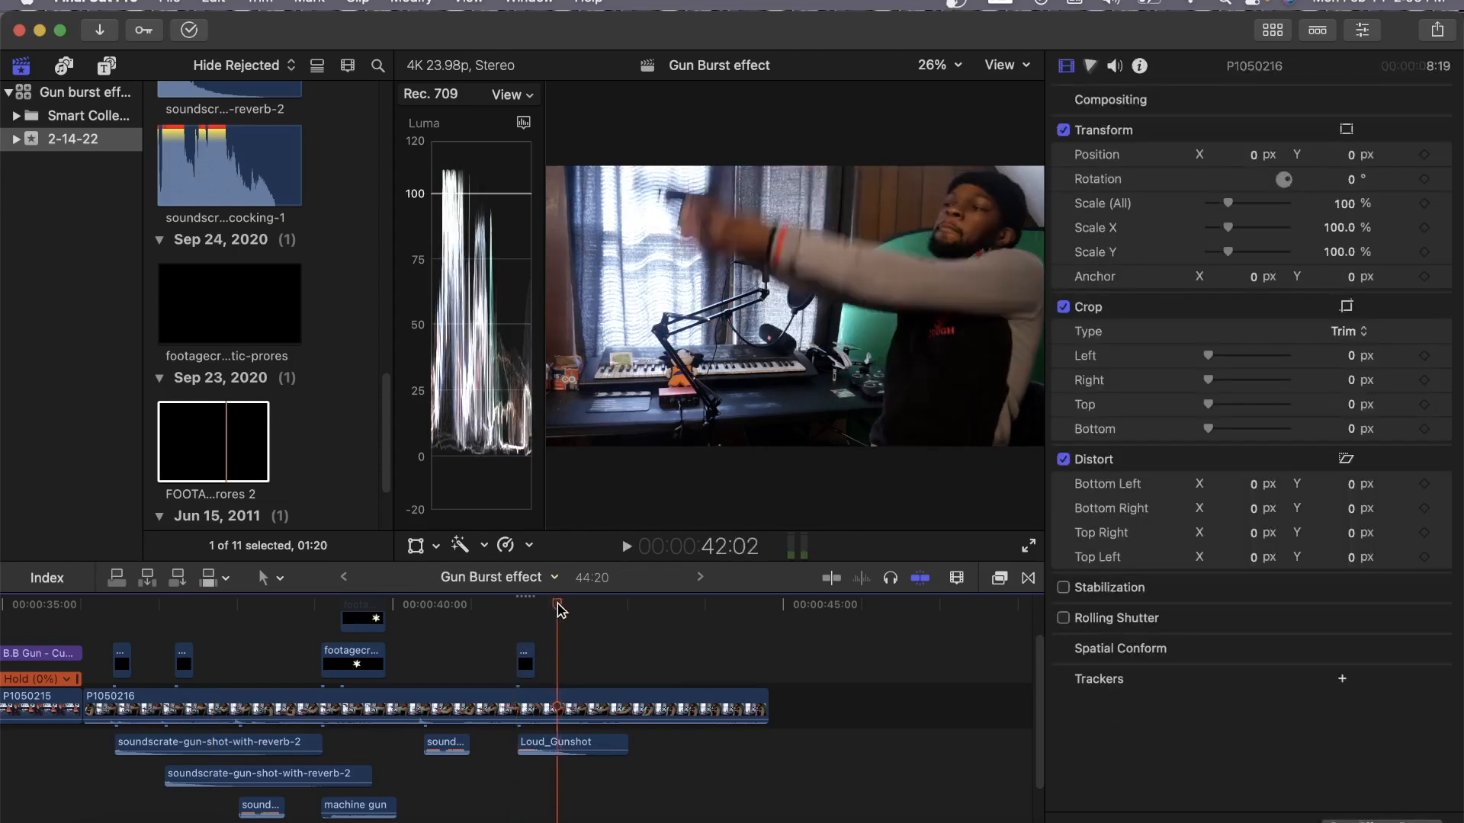
left_click_drag(558, 605, 522, 605)
left_click(526, 662)
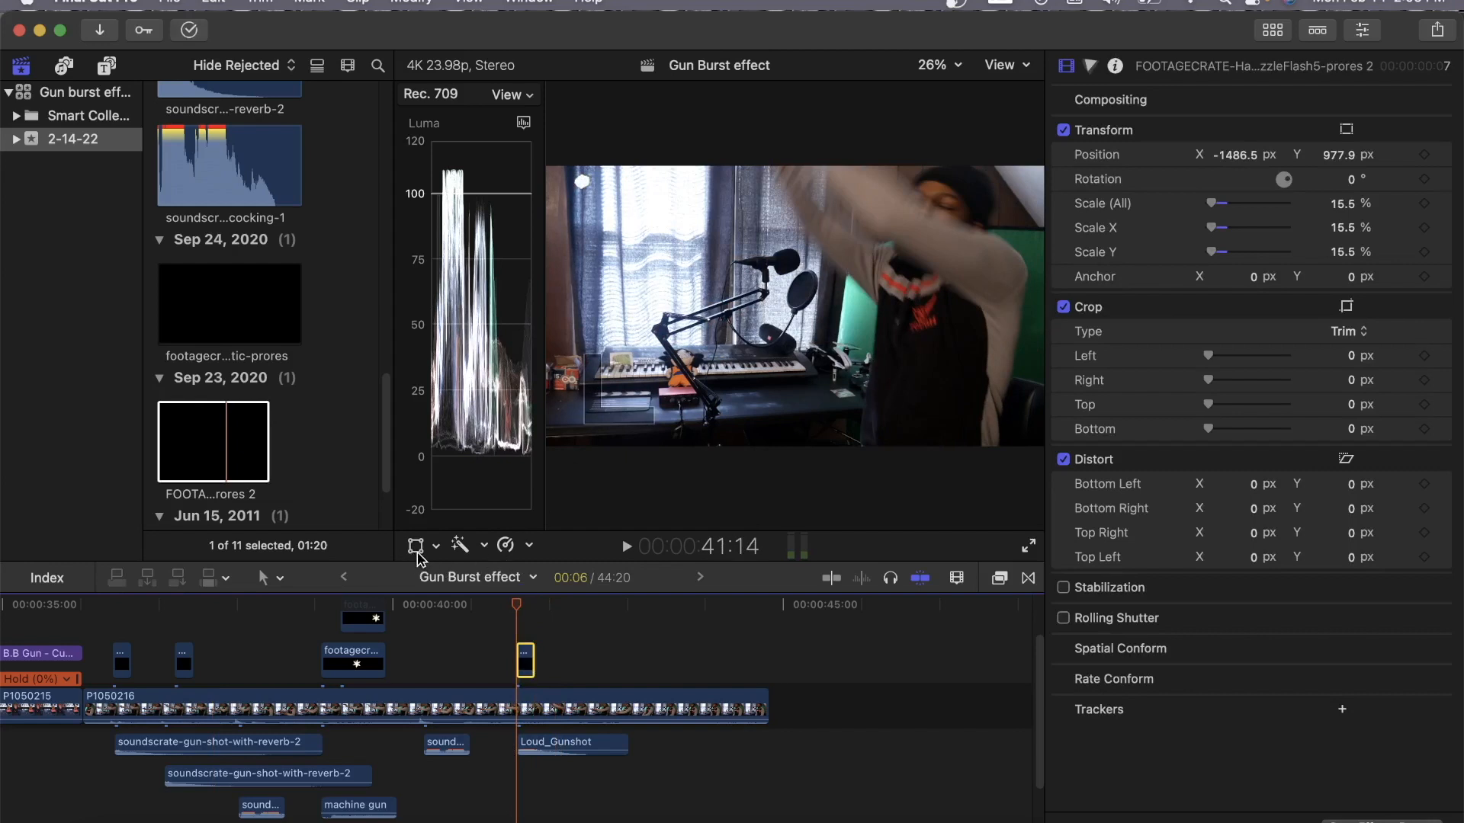
left_click(415, 545)
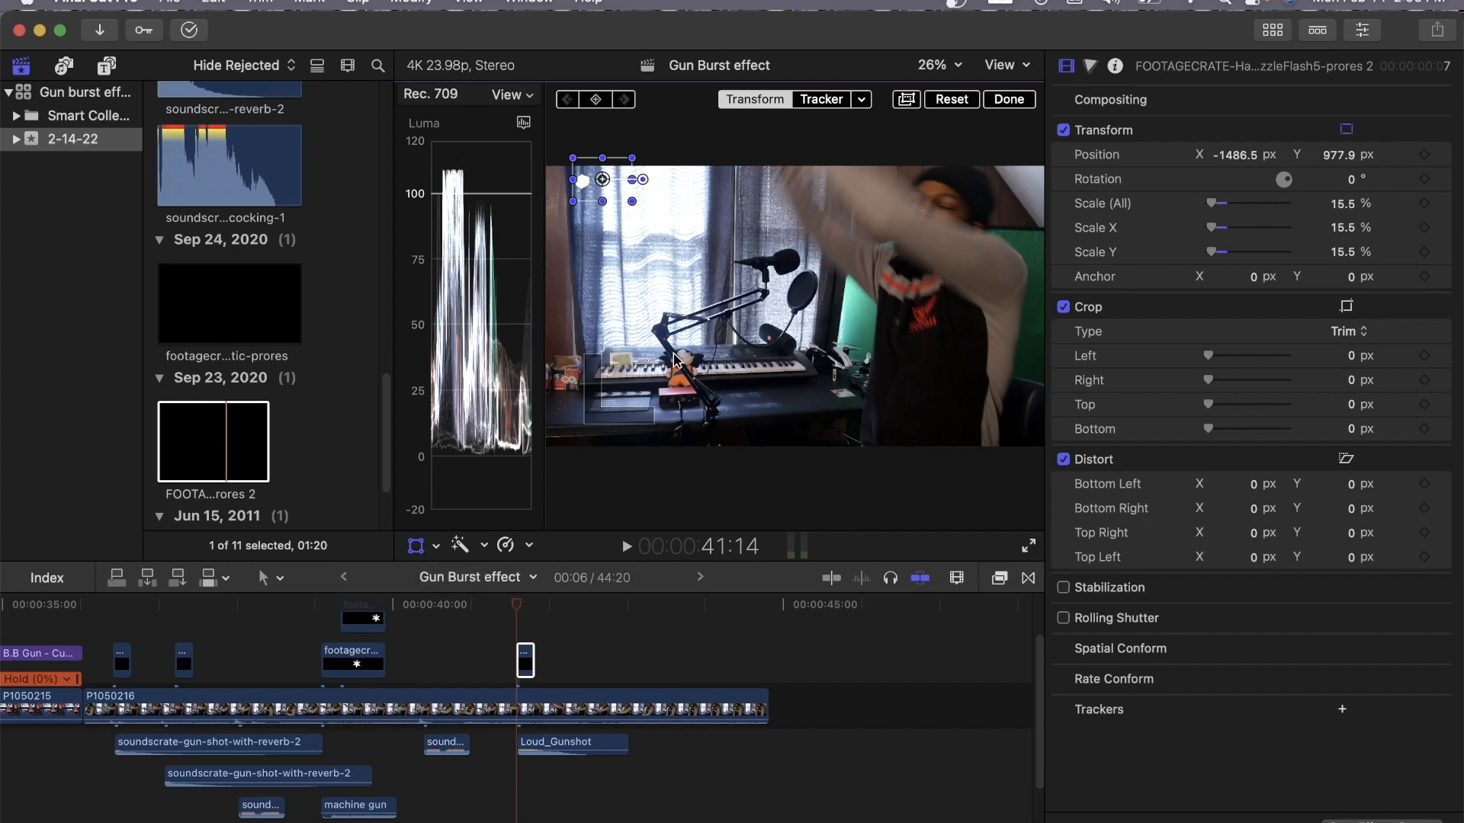
Turn timeline snapping off, replay the last shot from about 41:05, and park the playhead on the firing frame at 41:09.
left_click(503, 606)
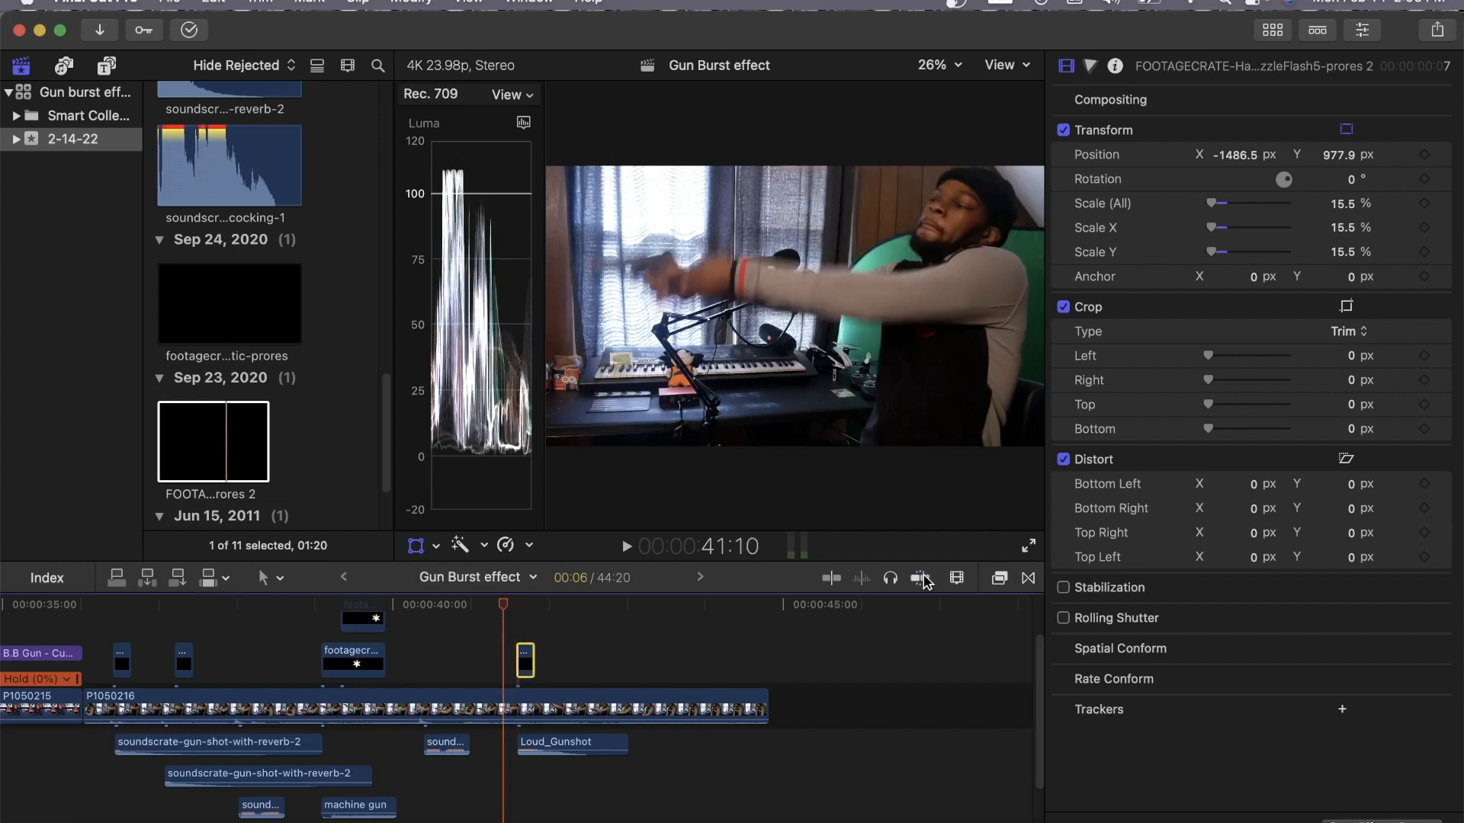
left_click(488, 606)
key("space")
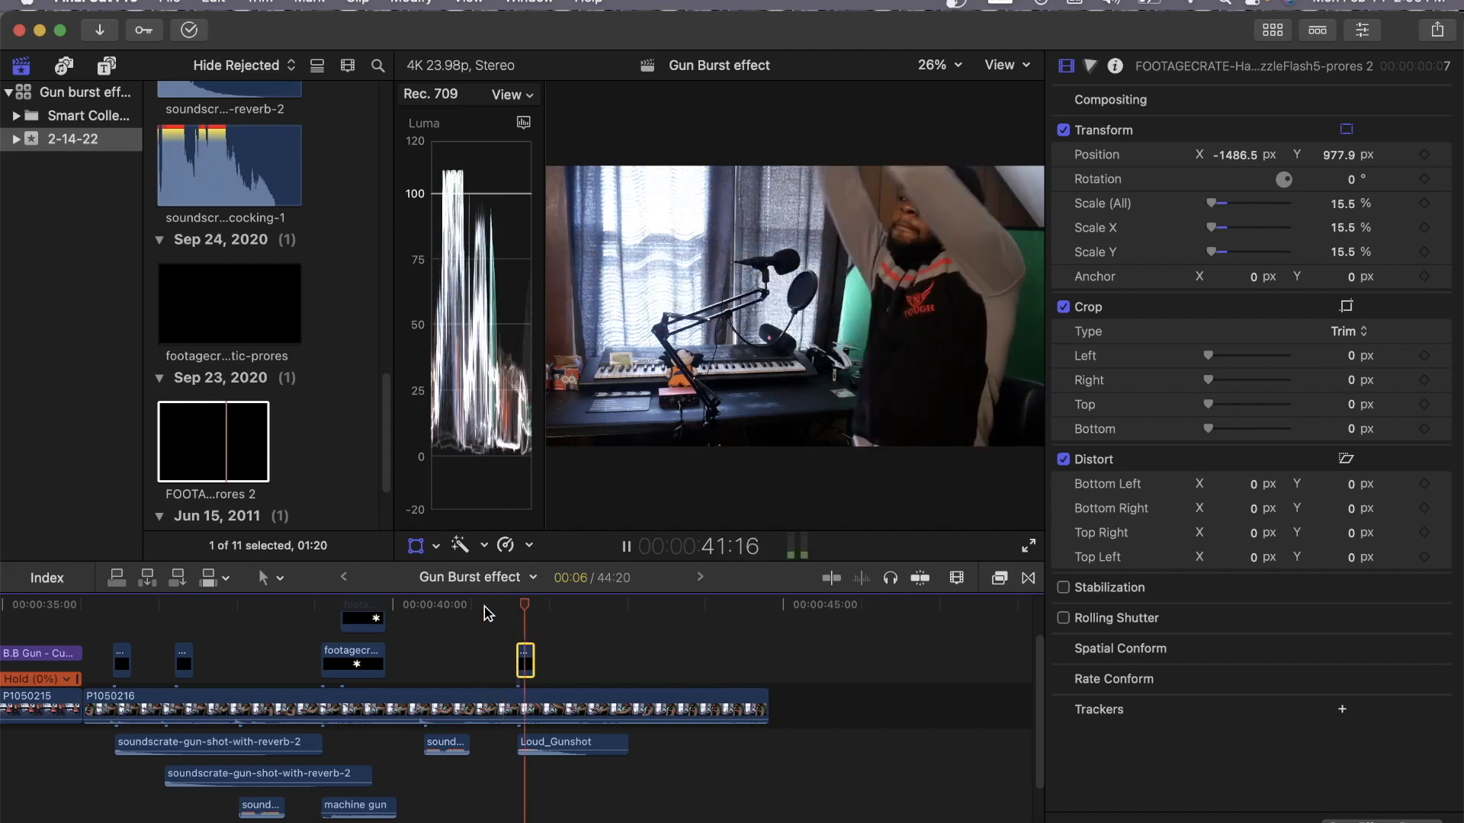
key("space")
left_click(484, 607)
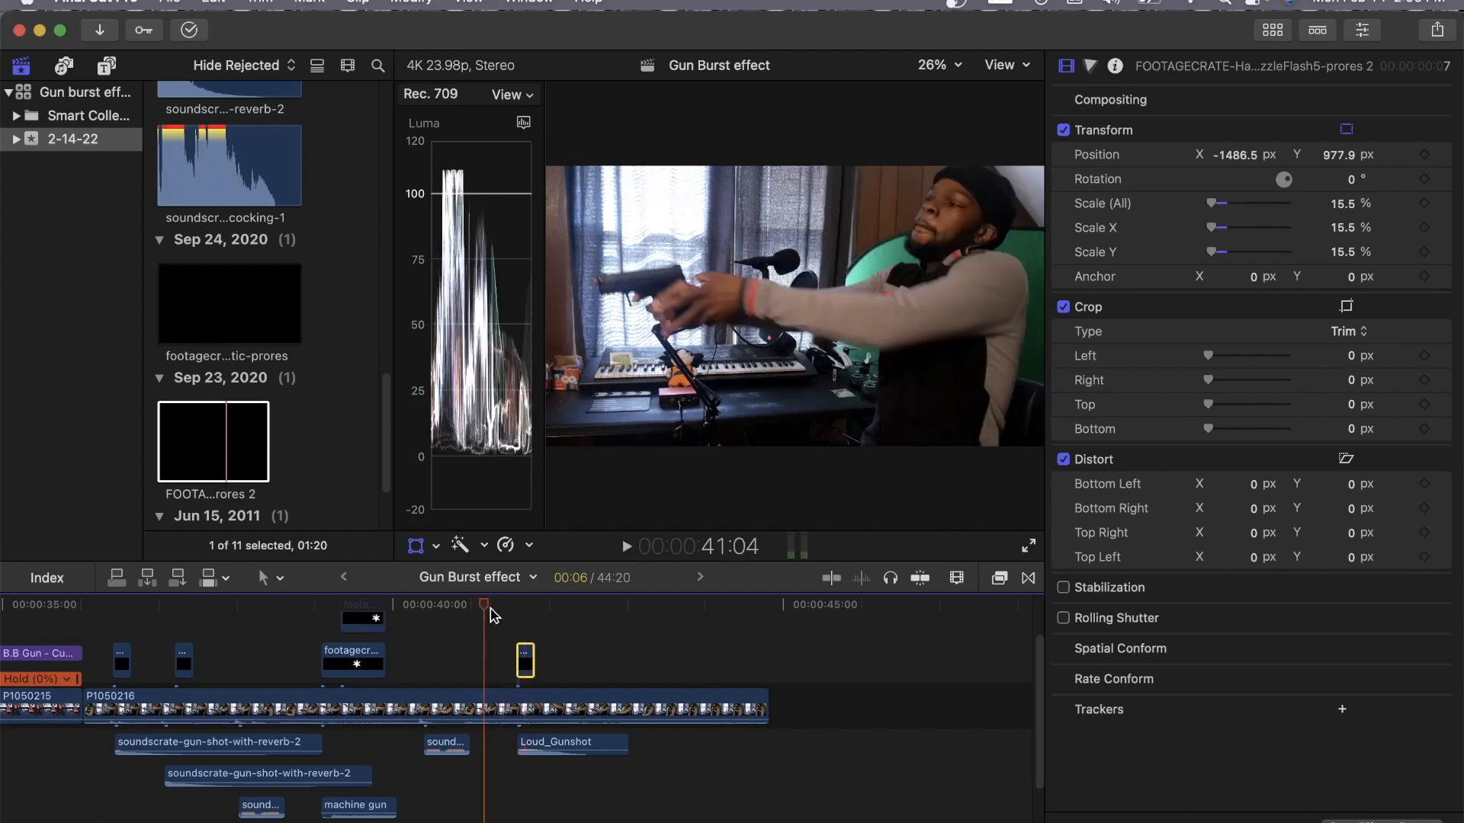
left_click_drag(491, 613, 501, 608)
Shift the Loud_Gunshot sound and the copied muzzle flash to start at 41:09, with timeline snapping turned back on.
left_click(555, 743)
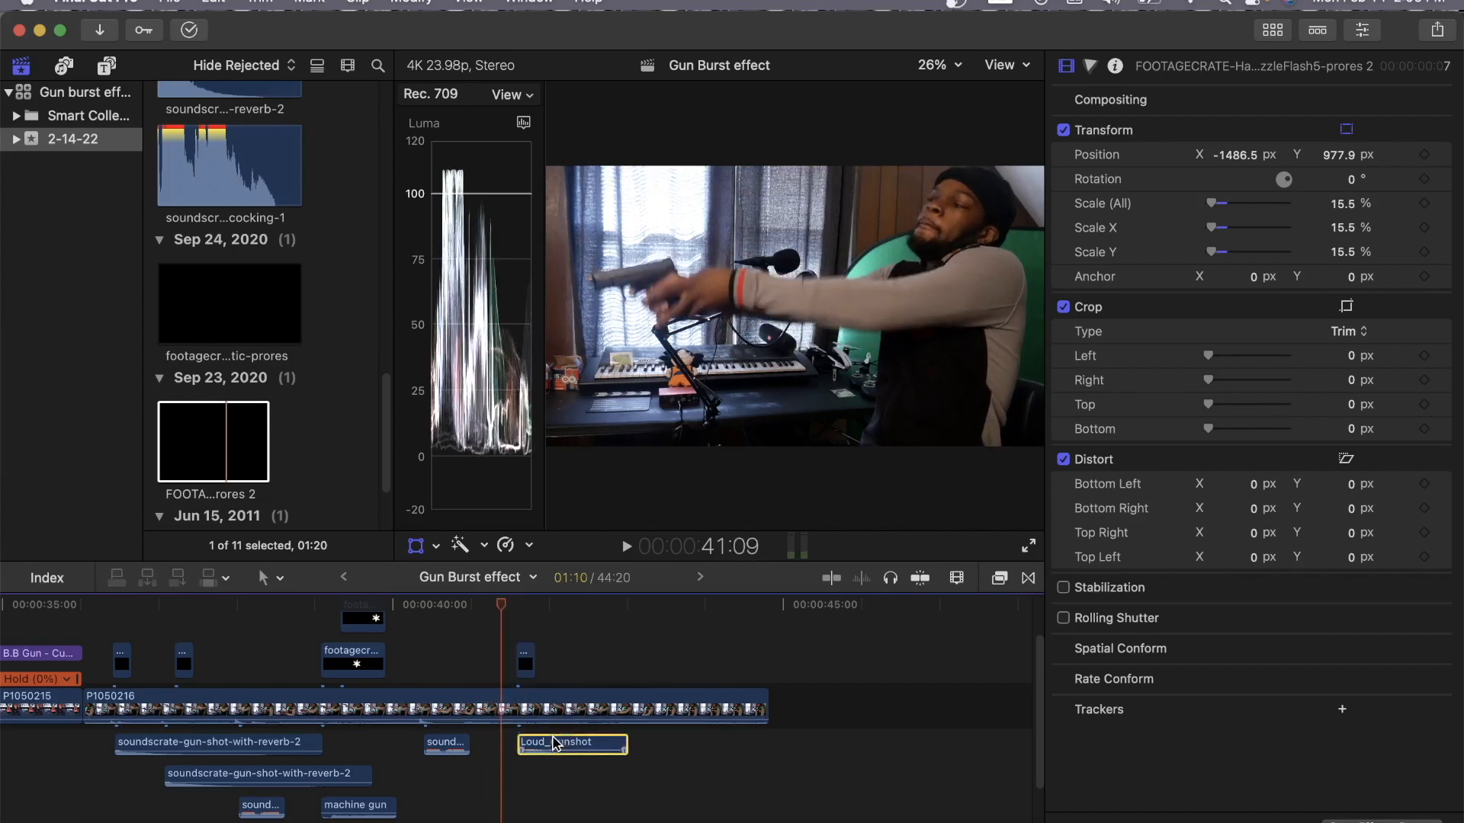
left_click_drag(555, 743, 543, 744)
left_click(920, 577)
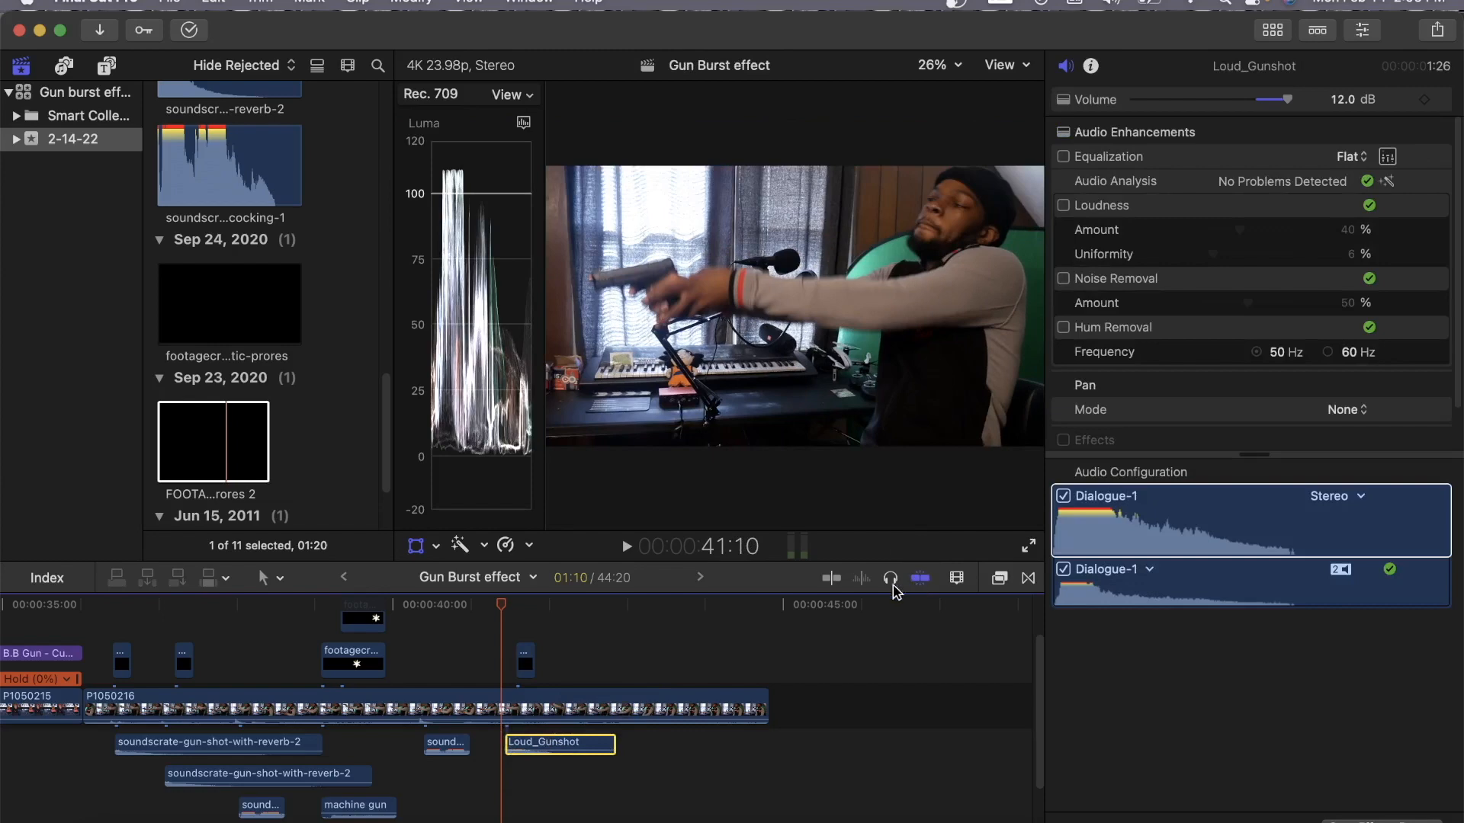
left_click_drag(538, 748, 534, 748)
left_click_drag(526, 664, 509, 663)
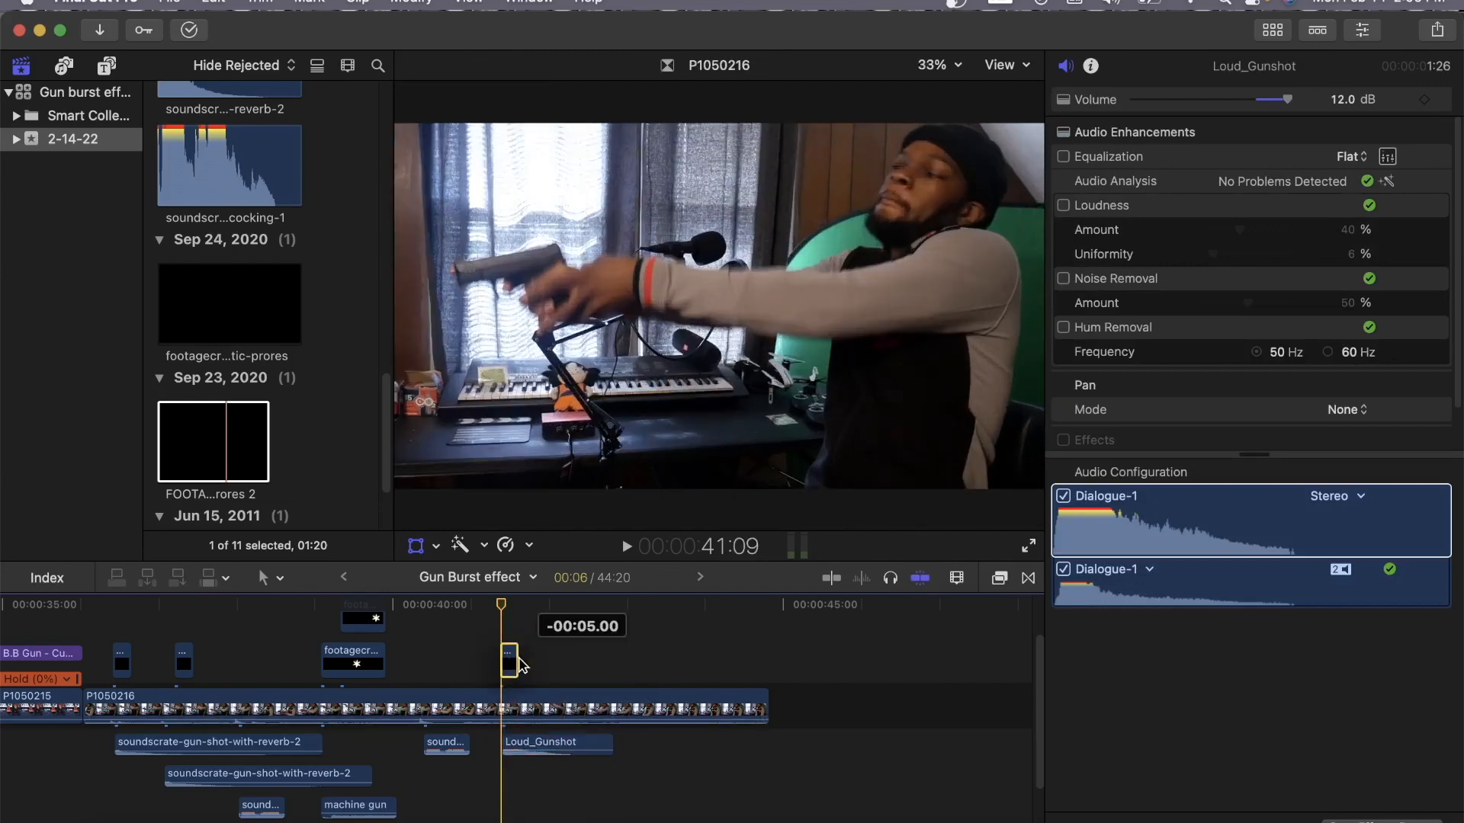
Scale the copied muzzle flash to 37.82% and move it to the gun's barrel at about X -1323.8, Y 252.4 px.
key("shift+t")
left_click_drag(610, 187, 671, 330)
left_click_drag(595, 303, 618, 302)
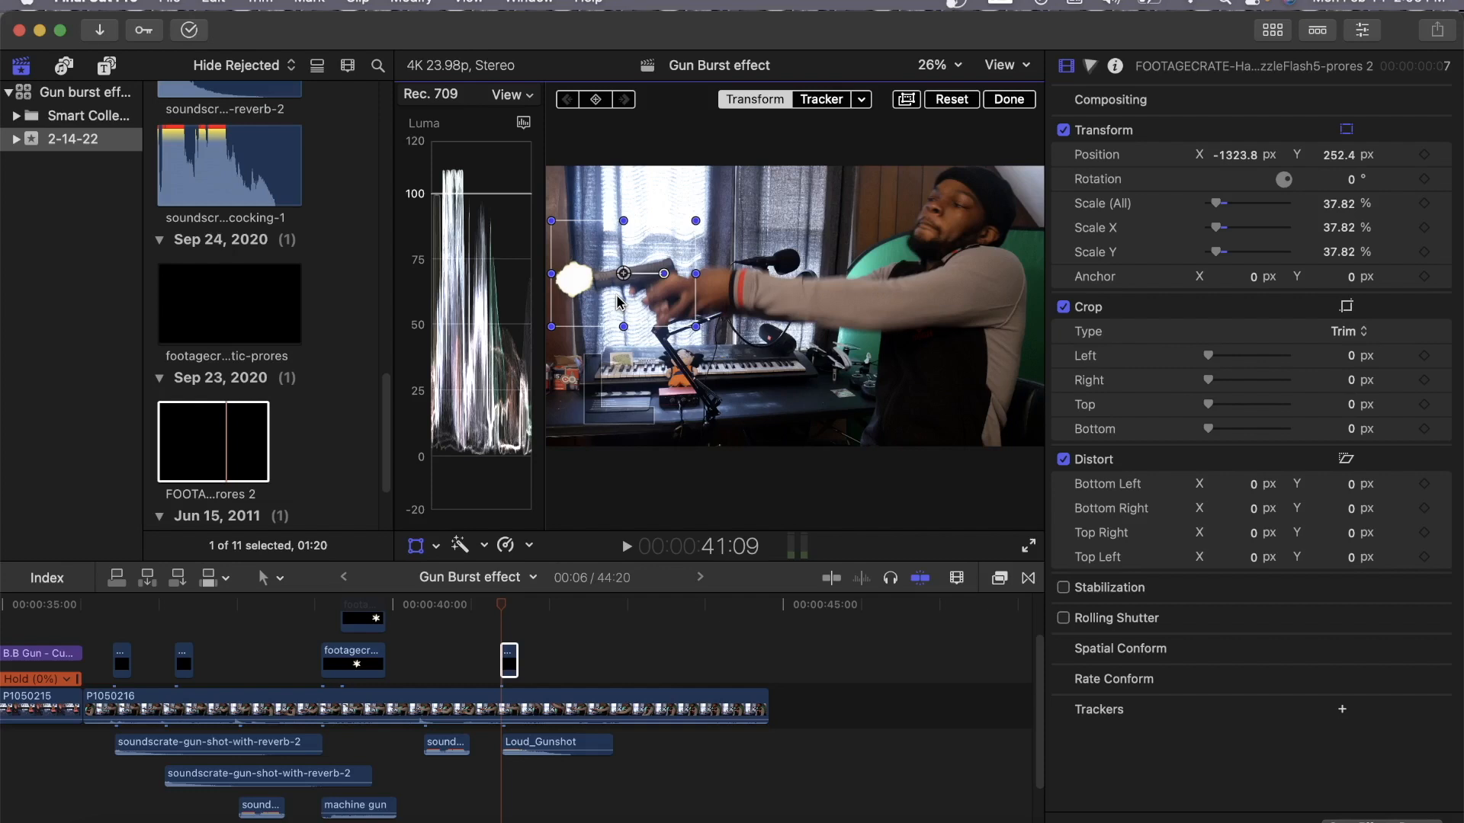
Distort the muzzle flash's bottom right corner to -10.6, 186.9 and top right to 29.3, -101.9 px, and reposition it to -1491.7, 207.1 px.
left_click(436, 546)
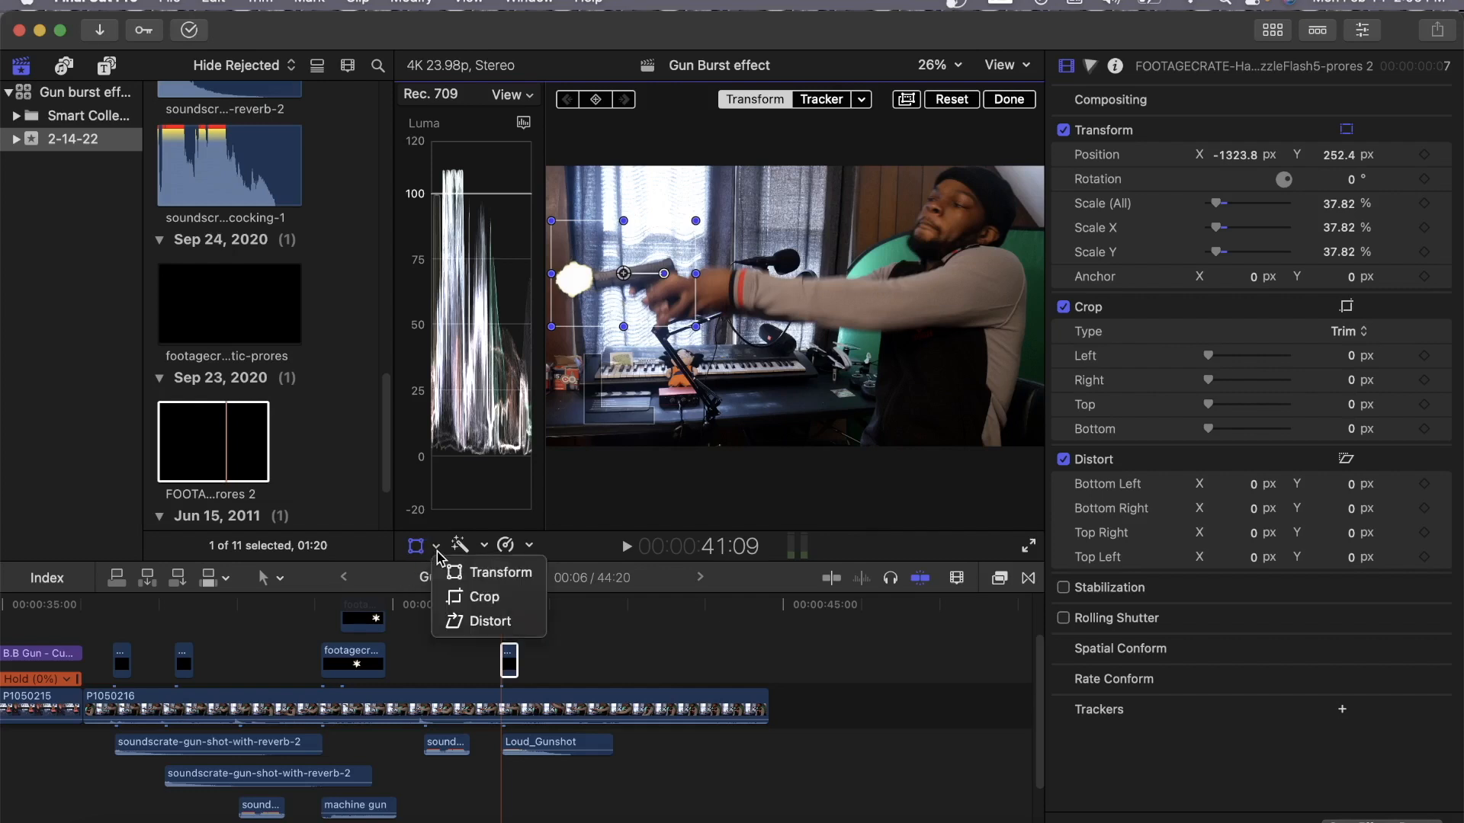
left_click(476, 620)
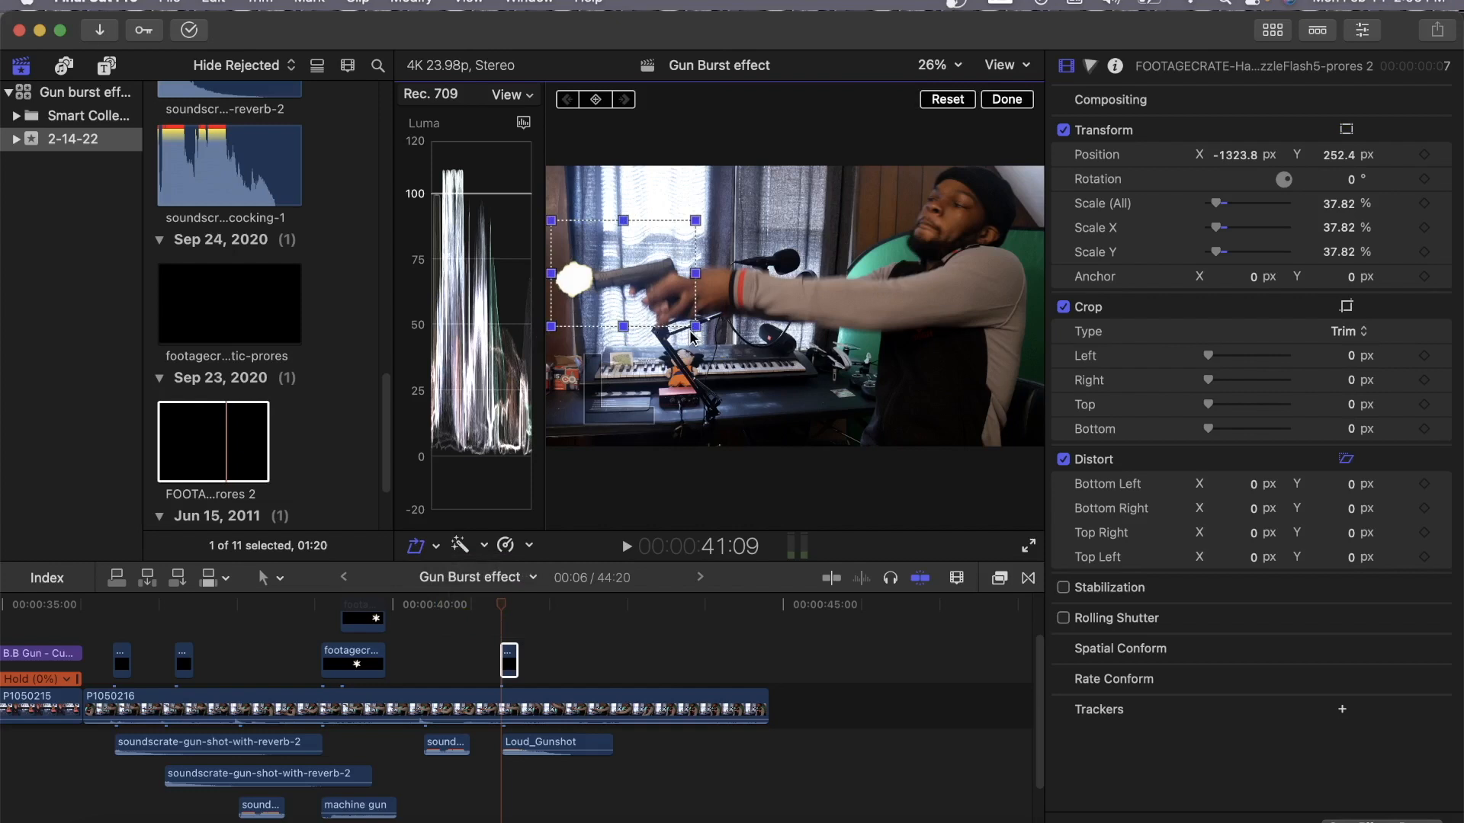
left_click_drag(696, 327, 693, 284)
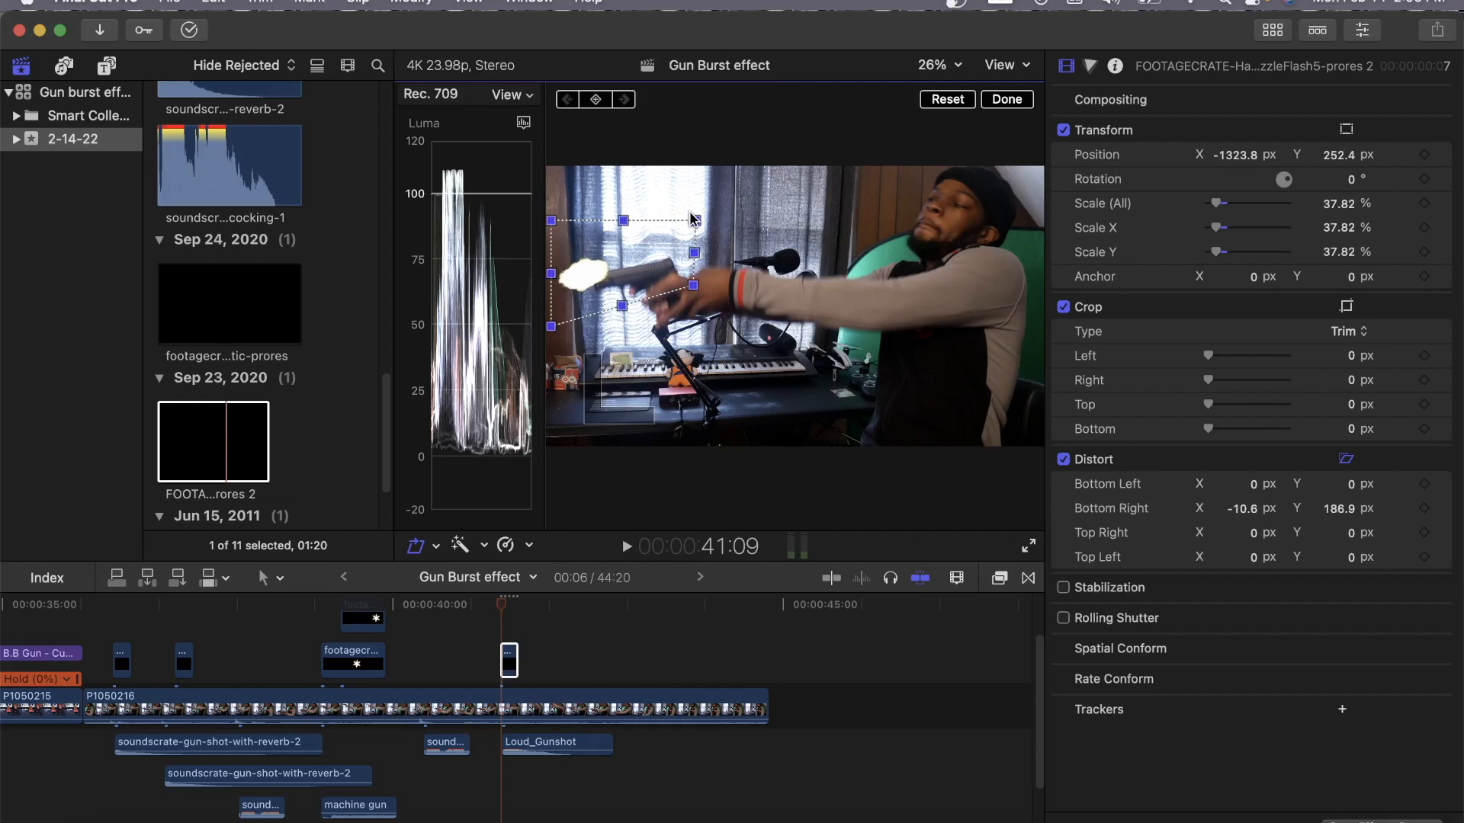
left_click_drag(695, 220, 638, 268)
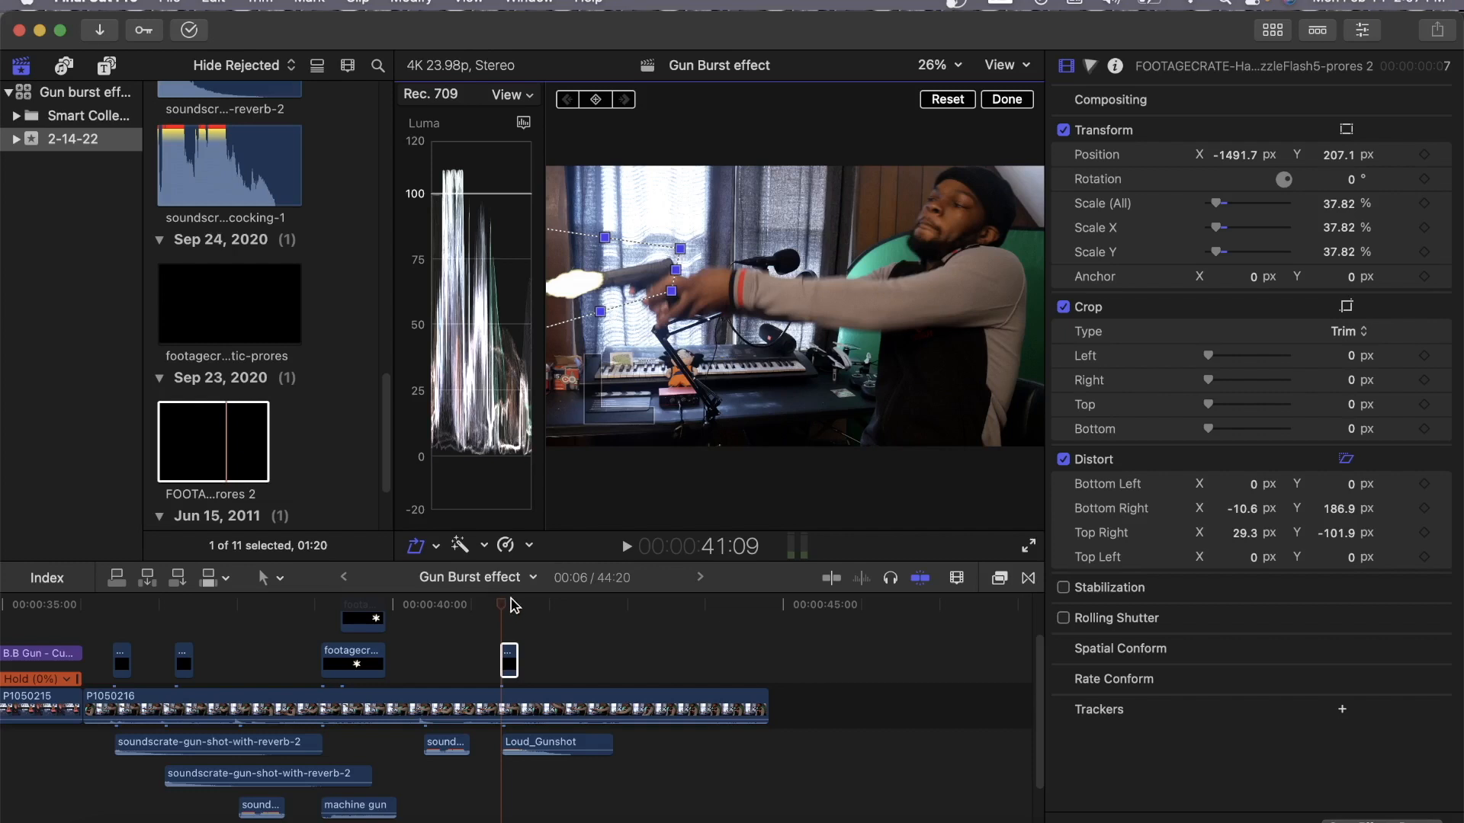
Play back the distorted muzzle flash with the gunshot from about 40:18 to 42:17.
left_click_drag(501, 603, 452, 610)
key("space")
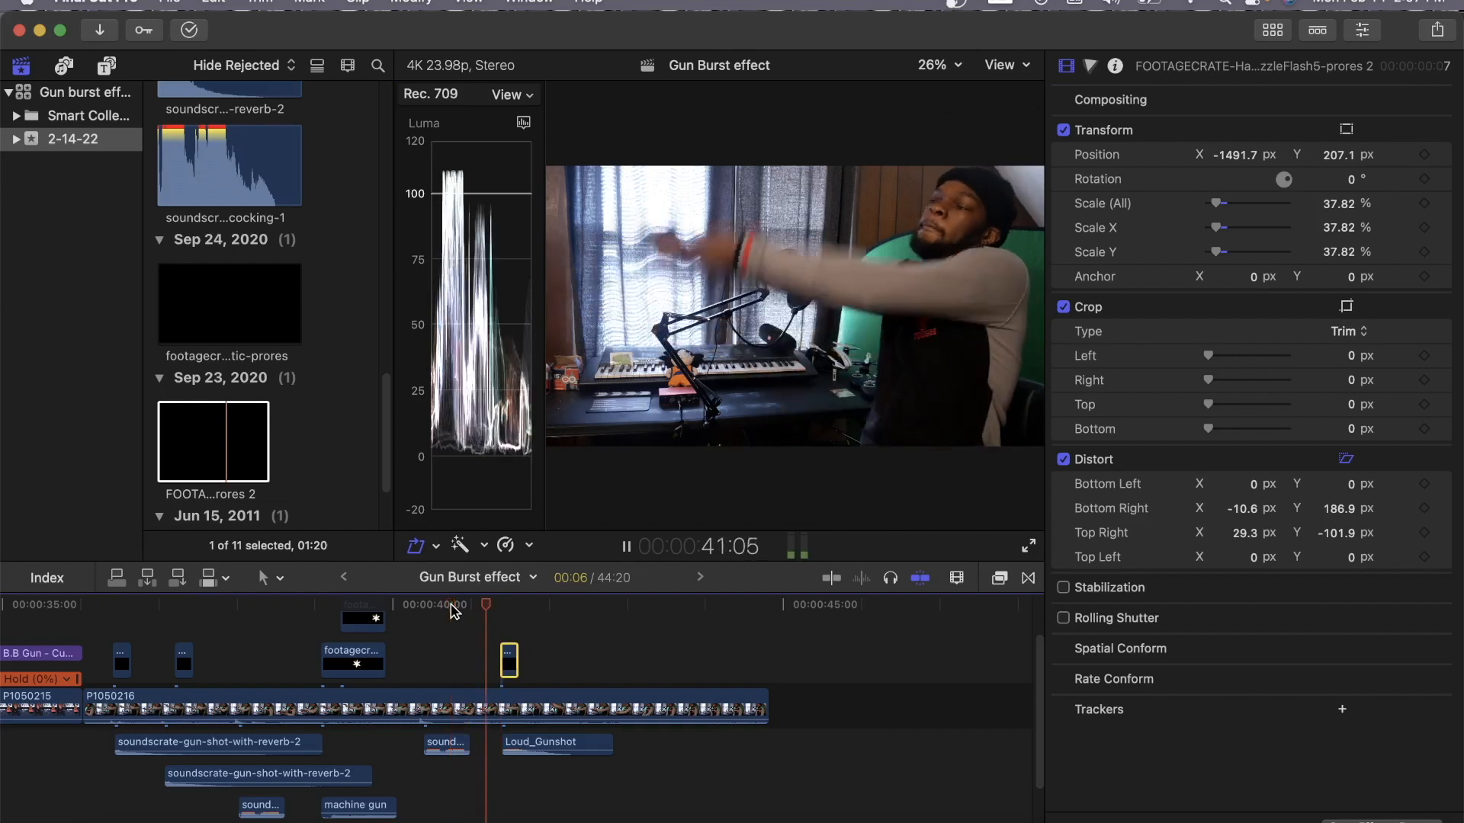
key("space")
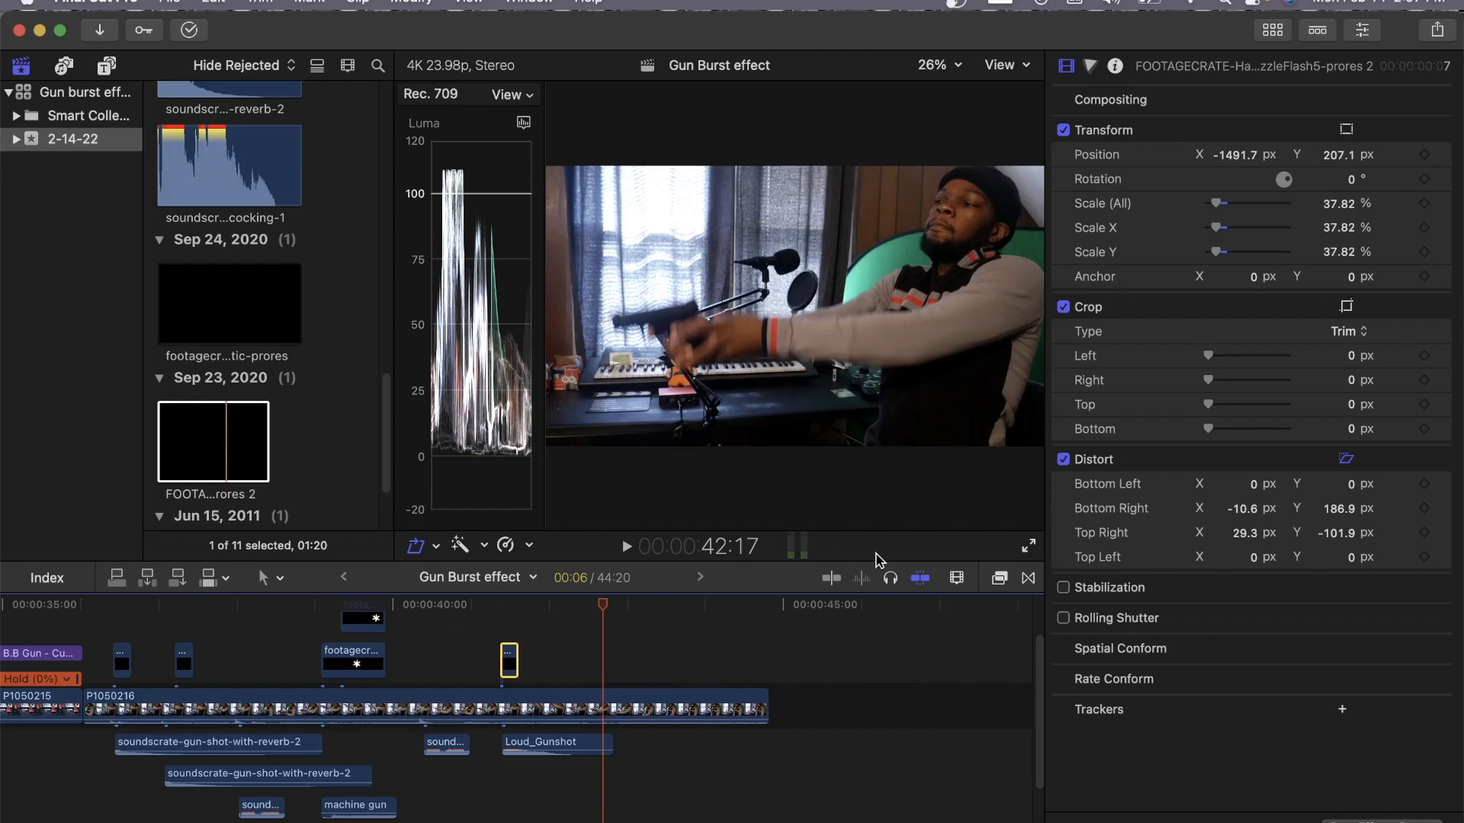
Find the Flashing effect among the Light video effects and preview it.
left_click(999, 577)
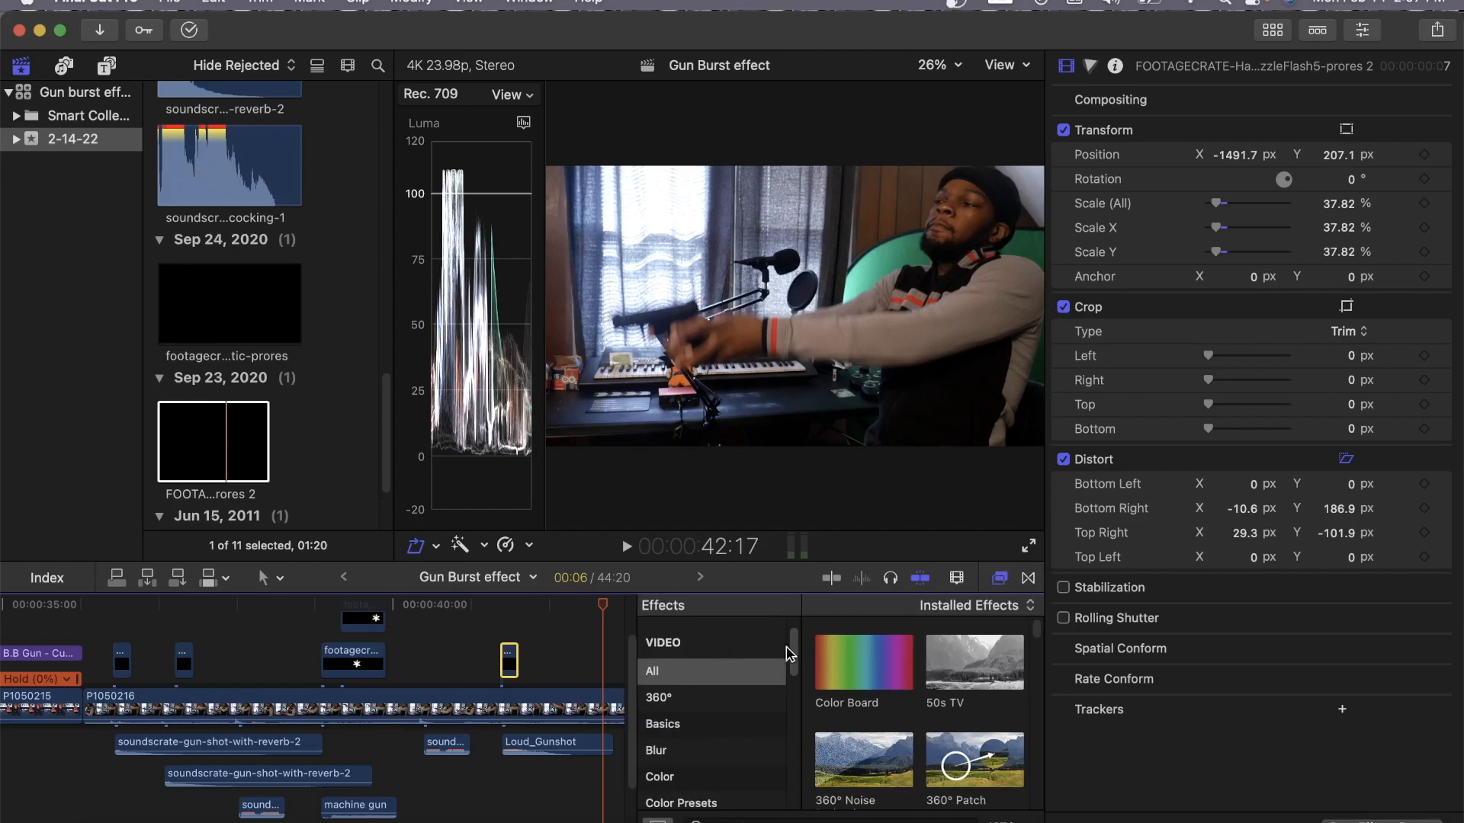
scroll(793, 660, "down", 1)
left_click_drag(793, 660, 764, 702)
left_click(732, 702)
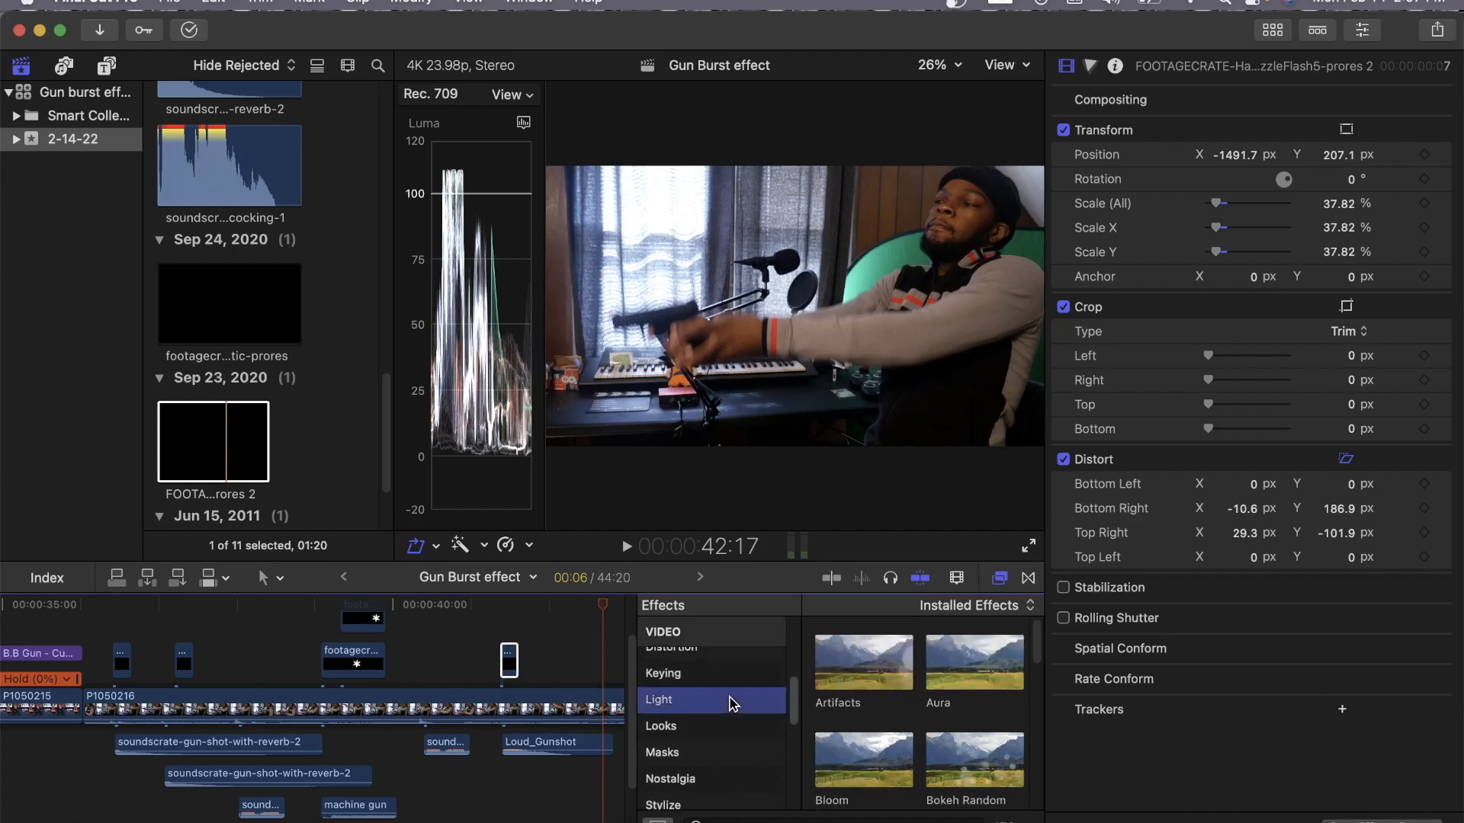
left_click(1042, 652)
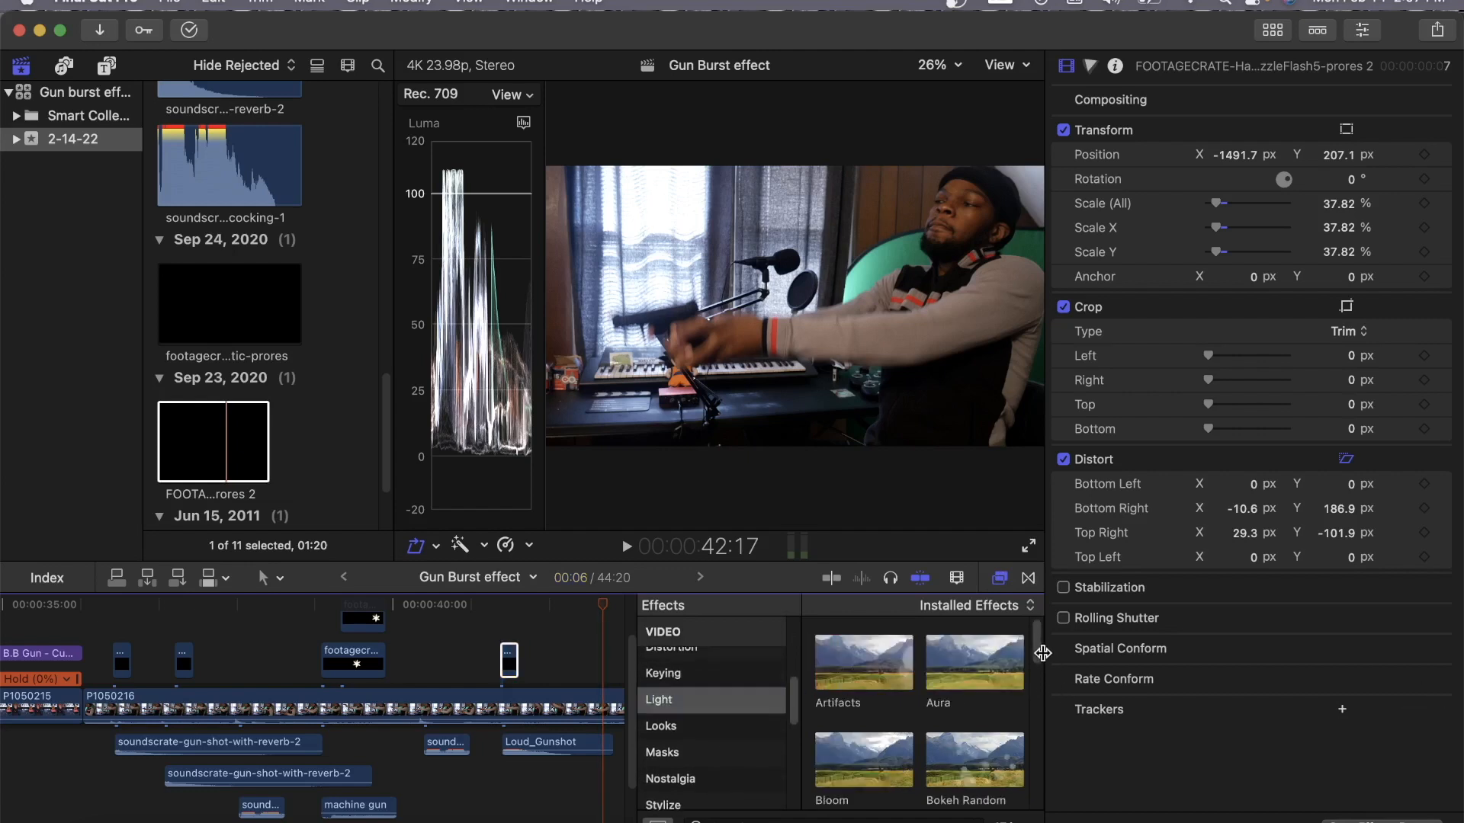
scroll(1036, 654, "down", 3)
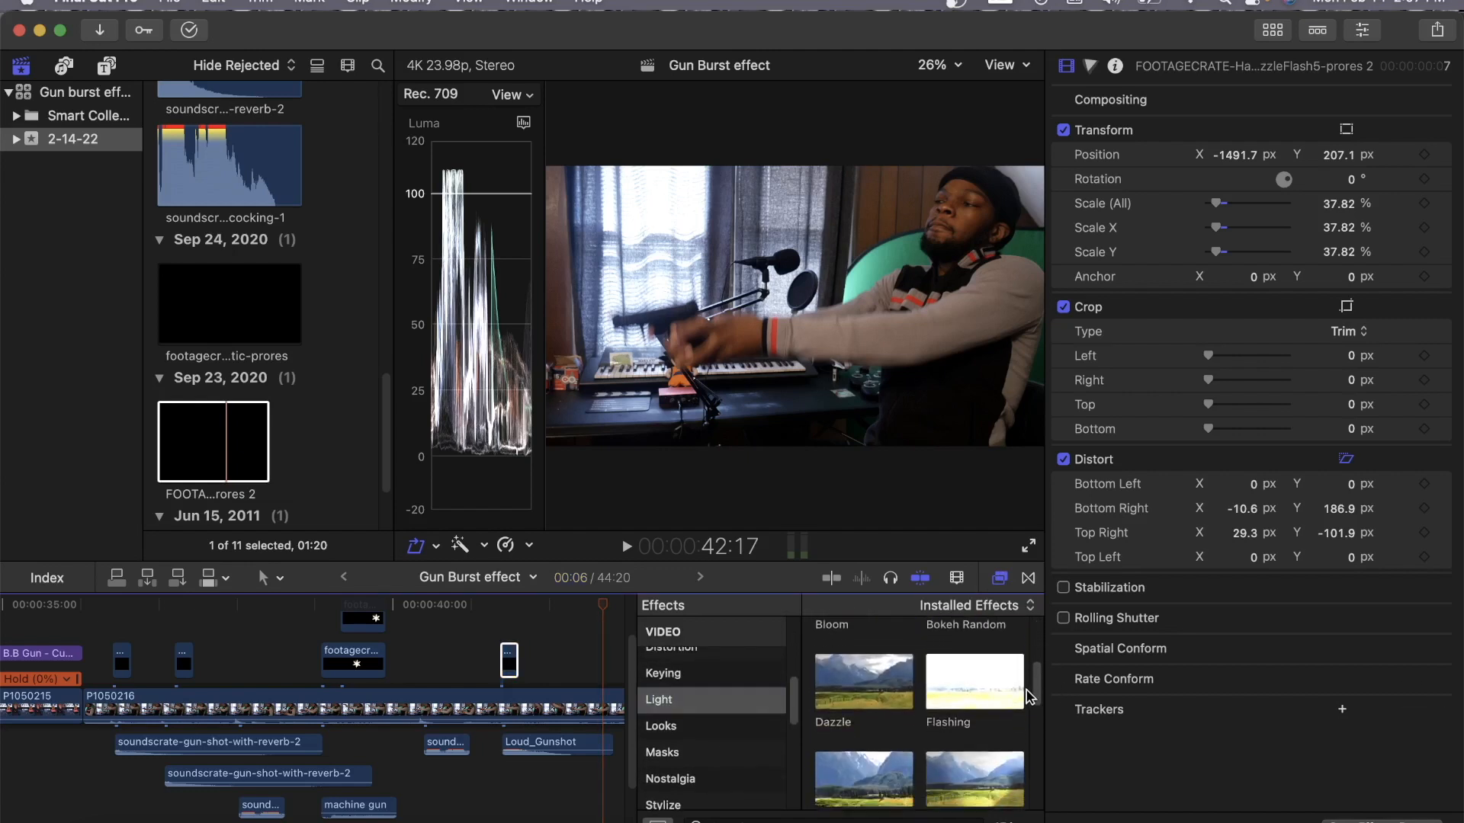
left_click(952, 676)
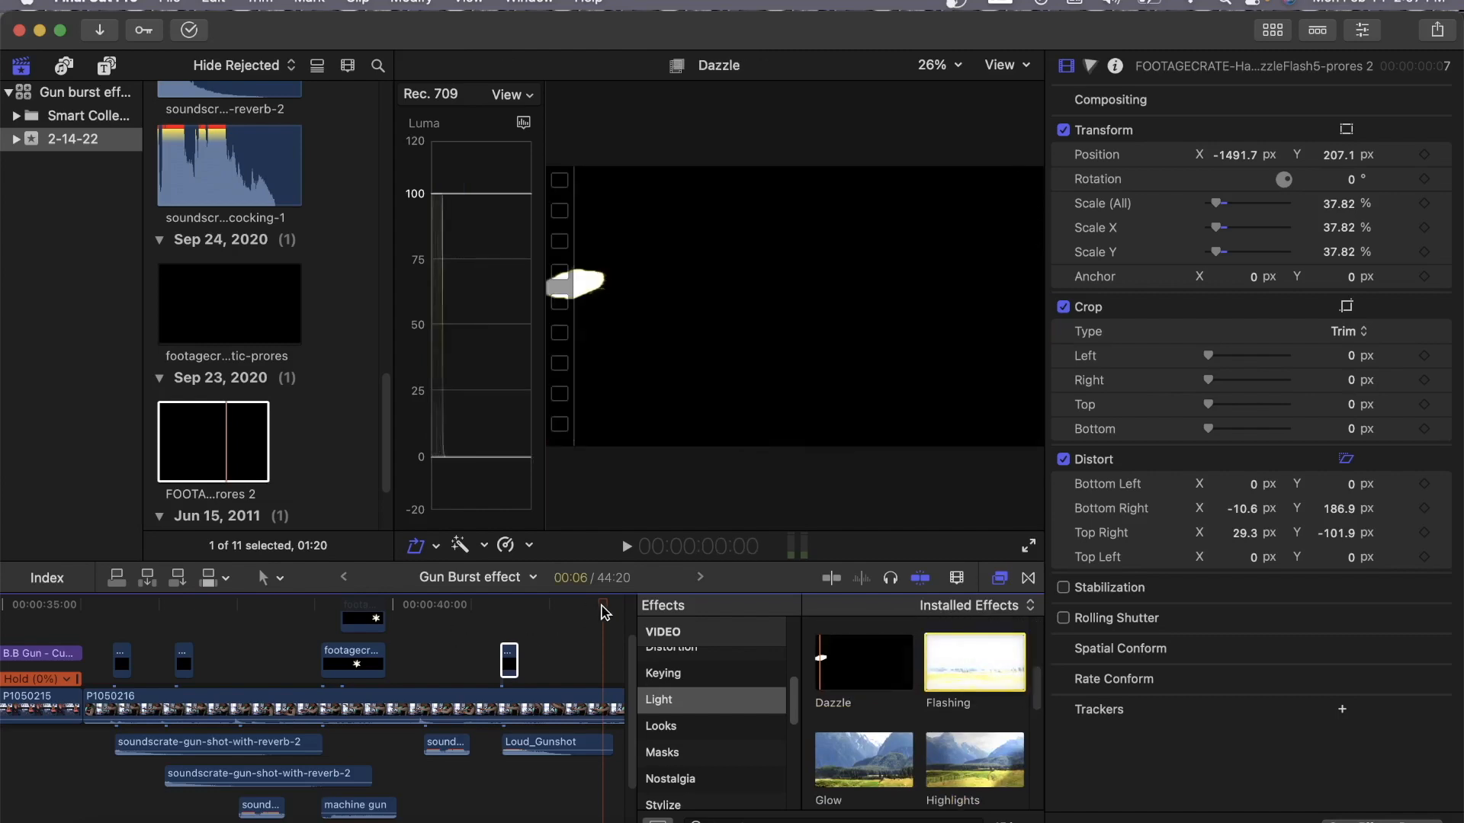
Preview the Flashing effect on the P1050216 clip and play back the timeline's muzzle flash section from 38:15.
left_click_drag(601, 606, 539, 606)
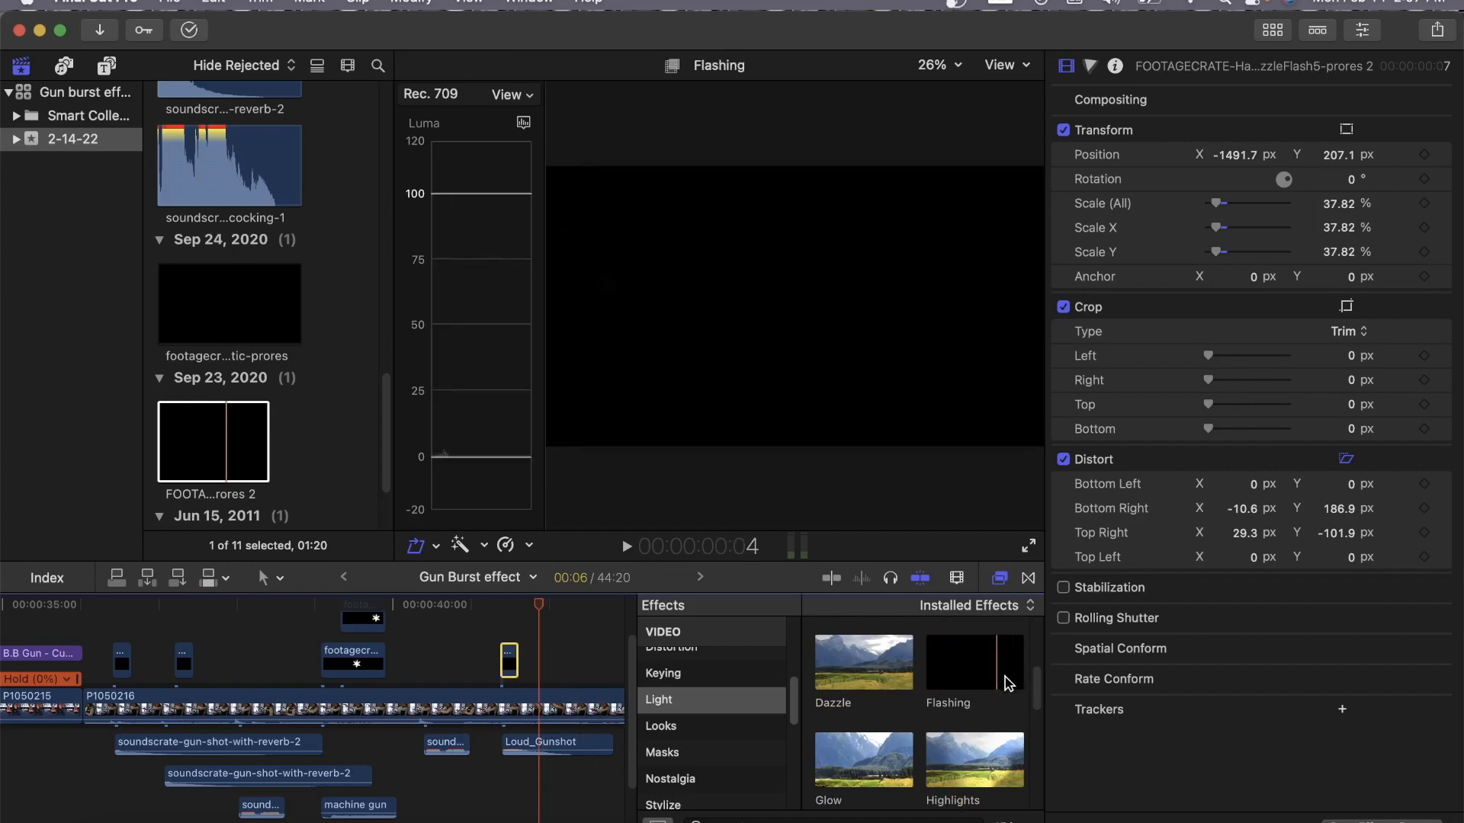
left_click(505, 700)
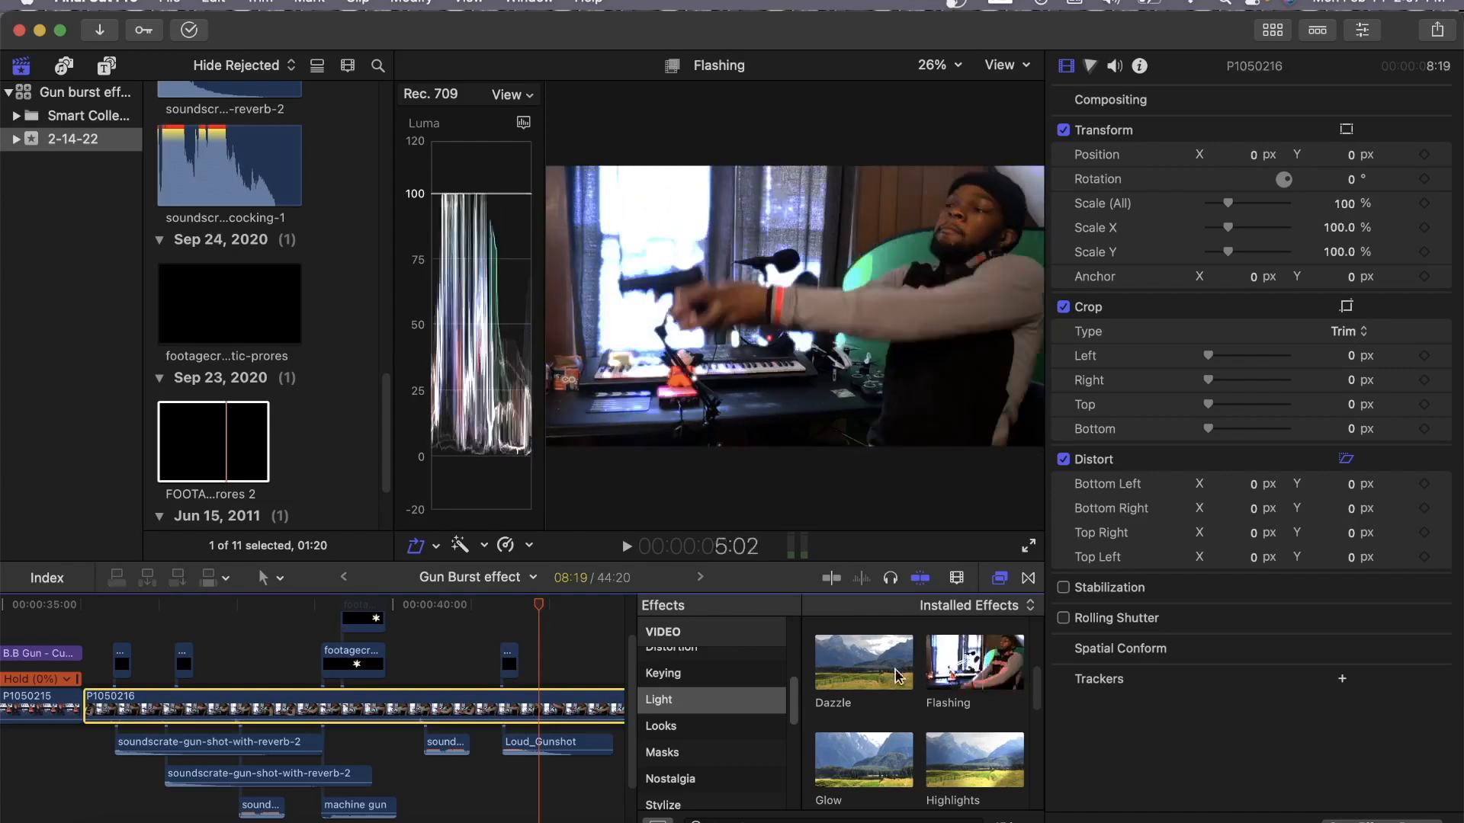
left_click(286, 616)
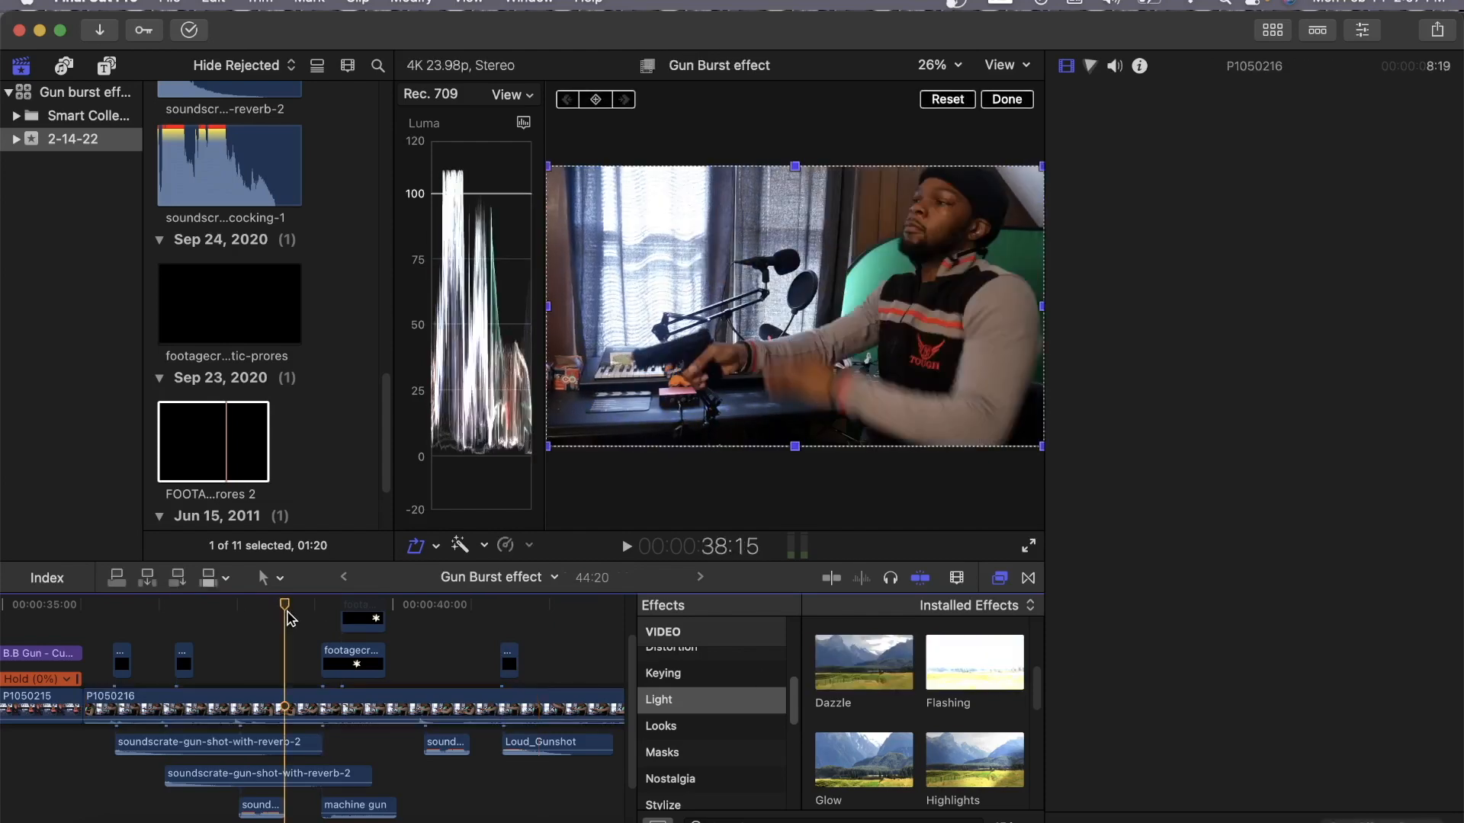
key("space")
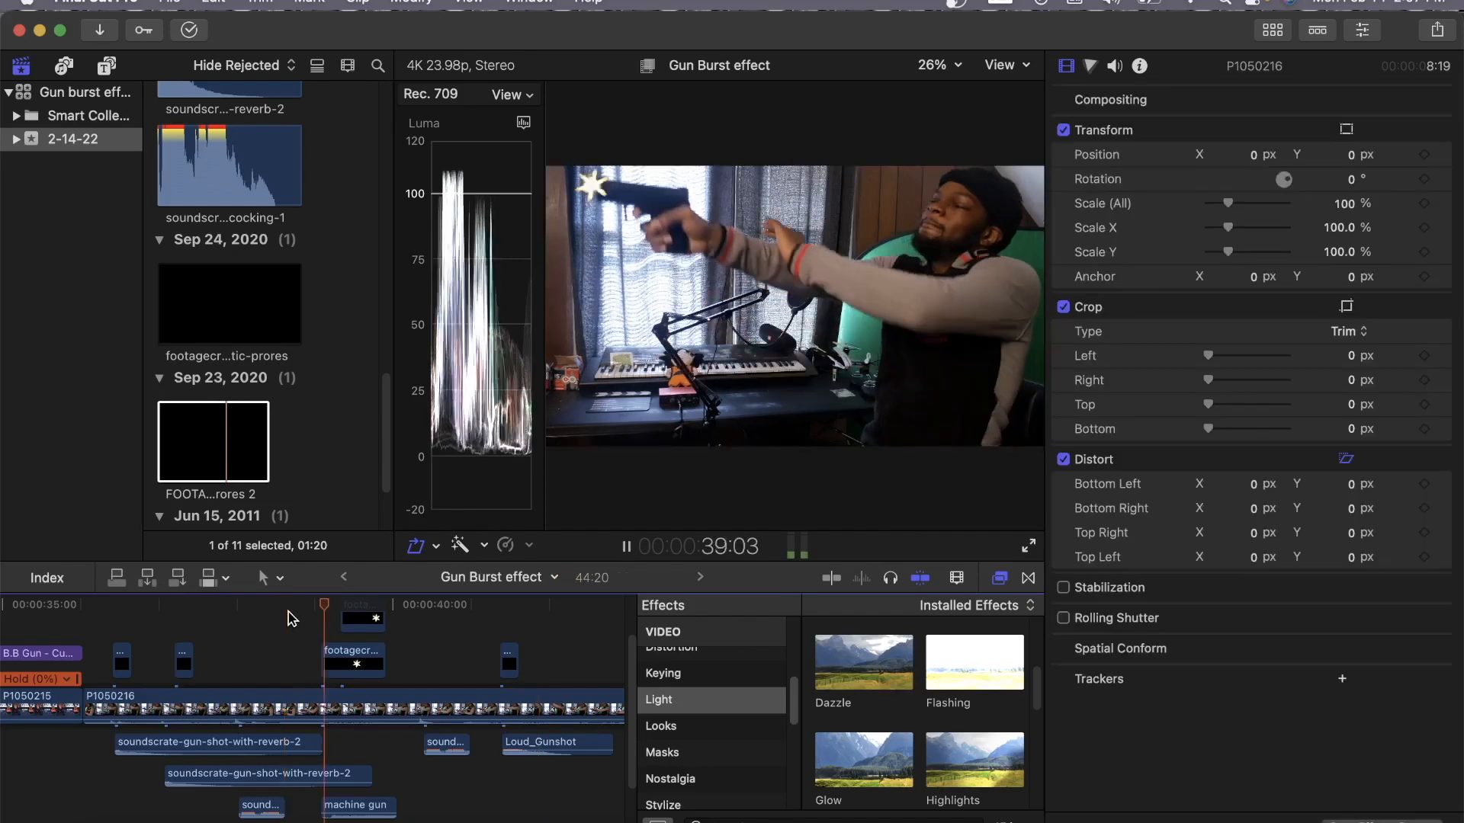
key("space")
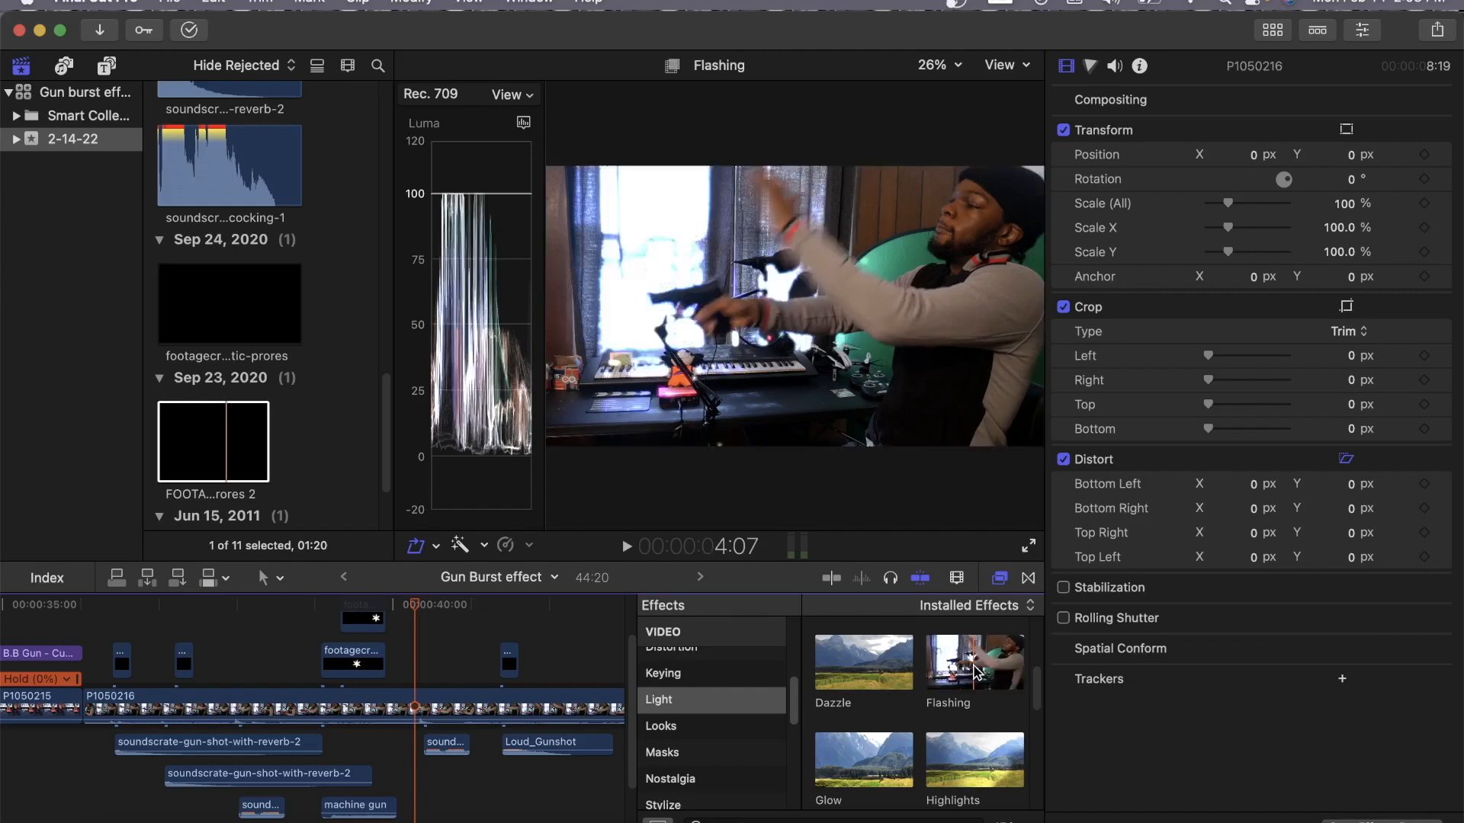
Try out the Flashing effect at intensity 100 on the P1050216 clip with playback from 36:01 to 40:18, and remove it.
left_click_drag(978, 673, 528, 702)
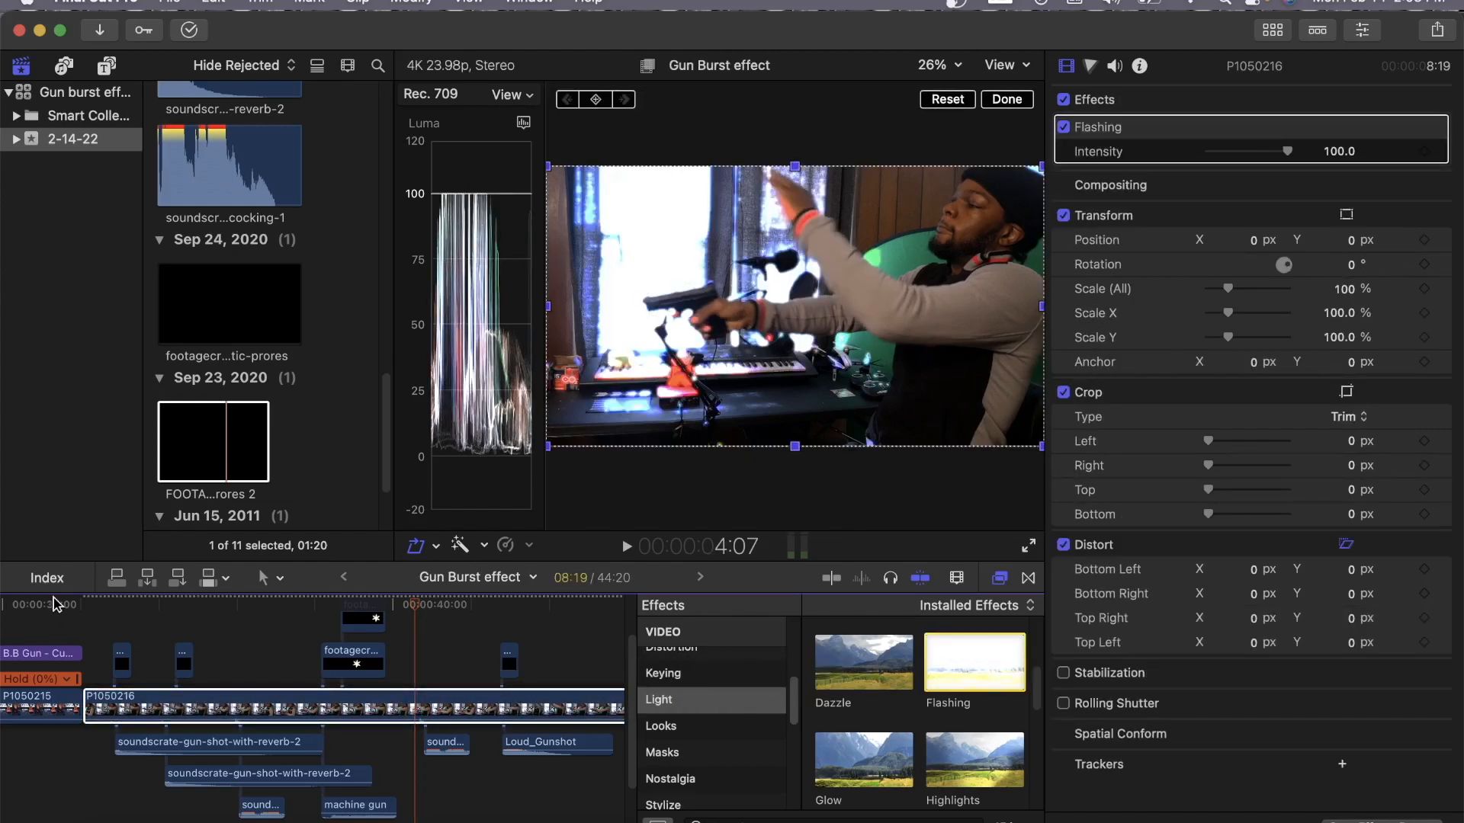
left_click(82, 610)
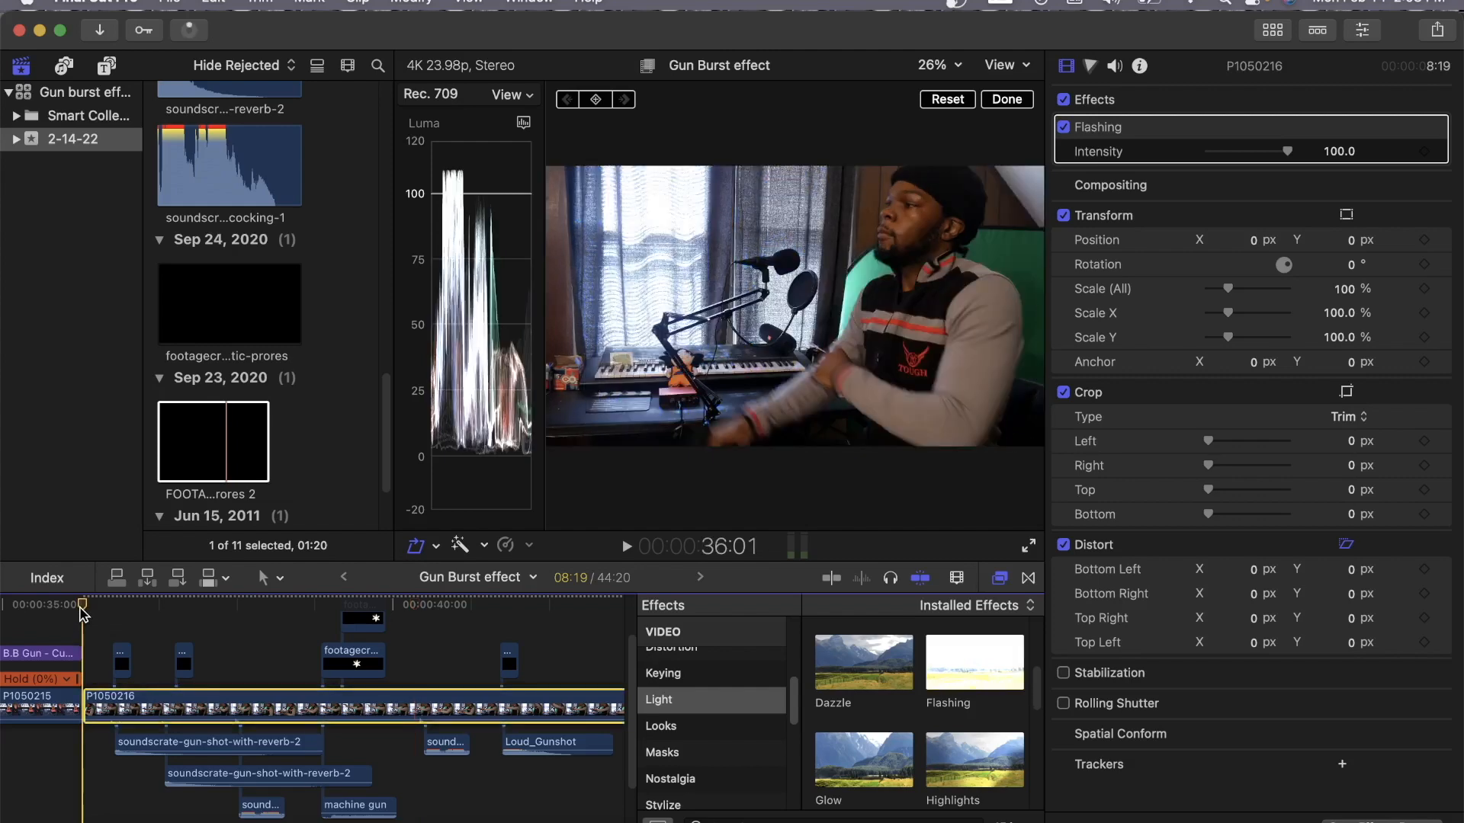
key("space")
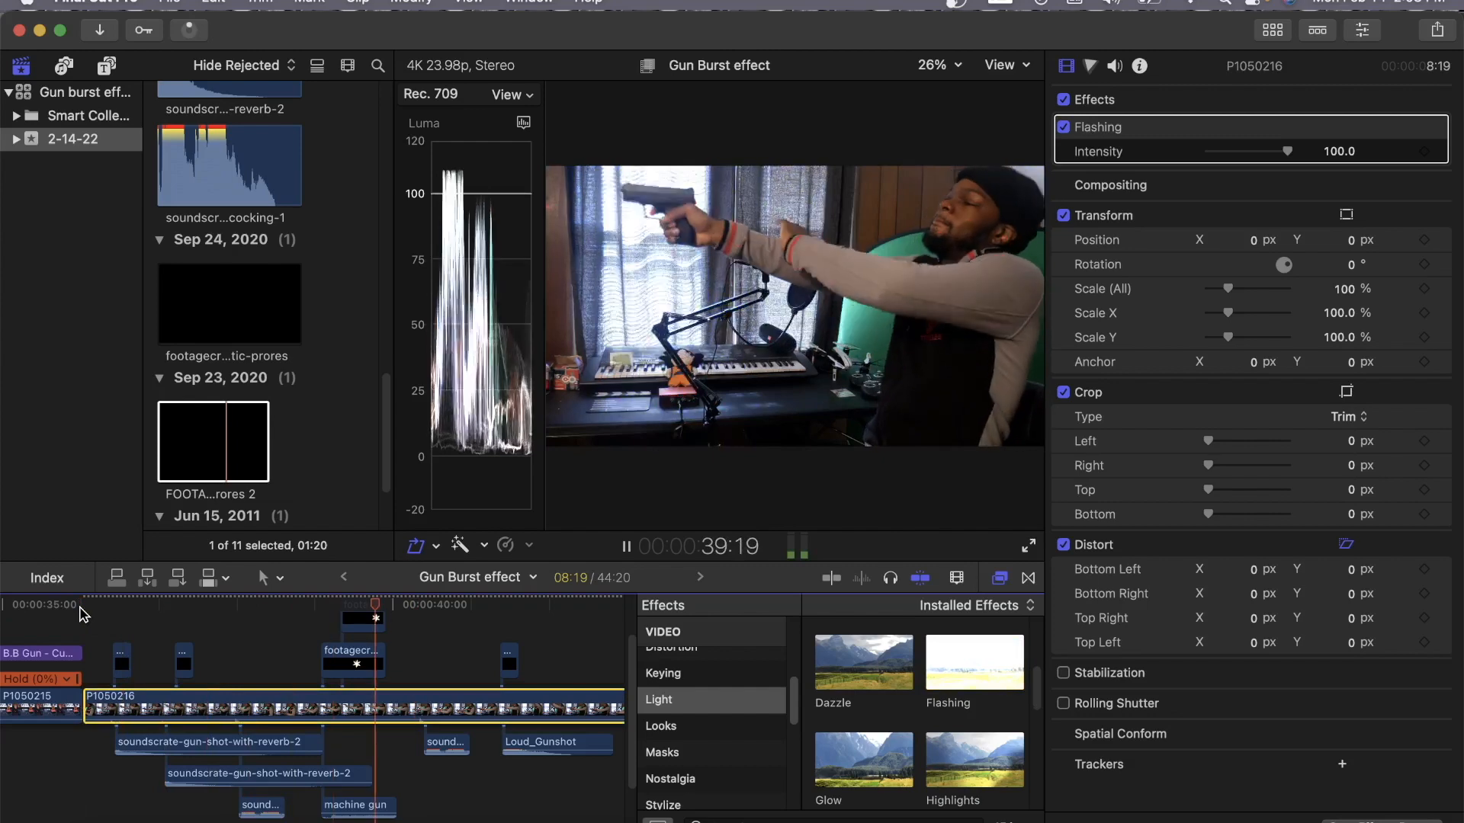
key("space")
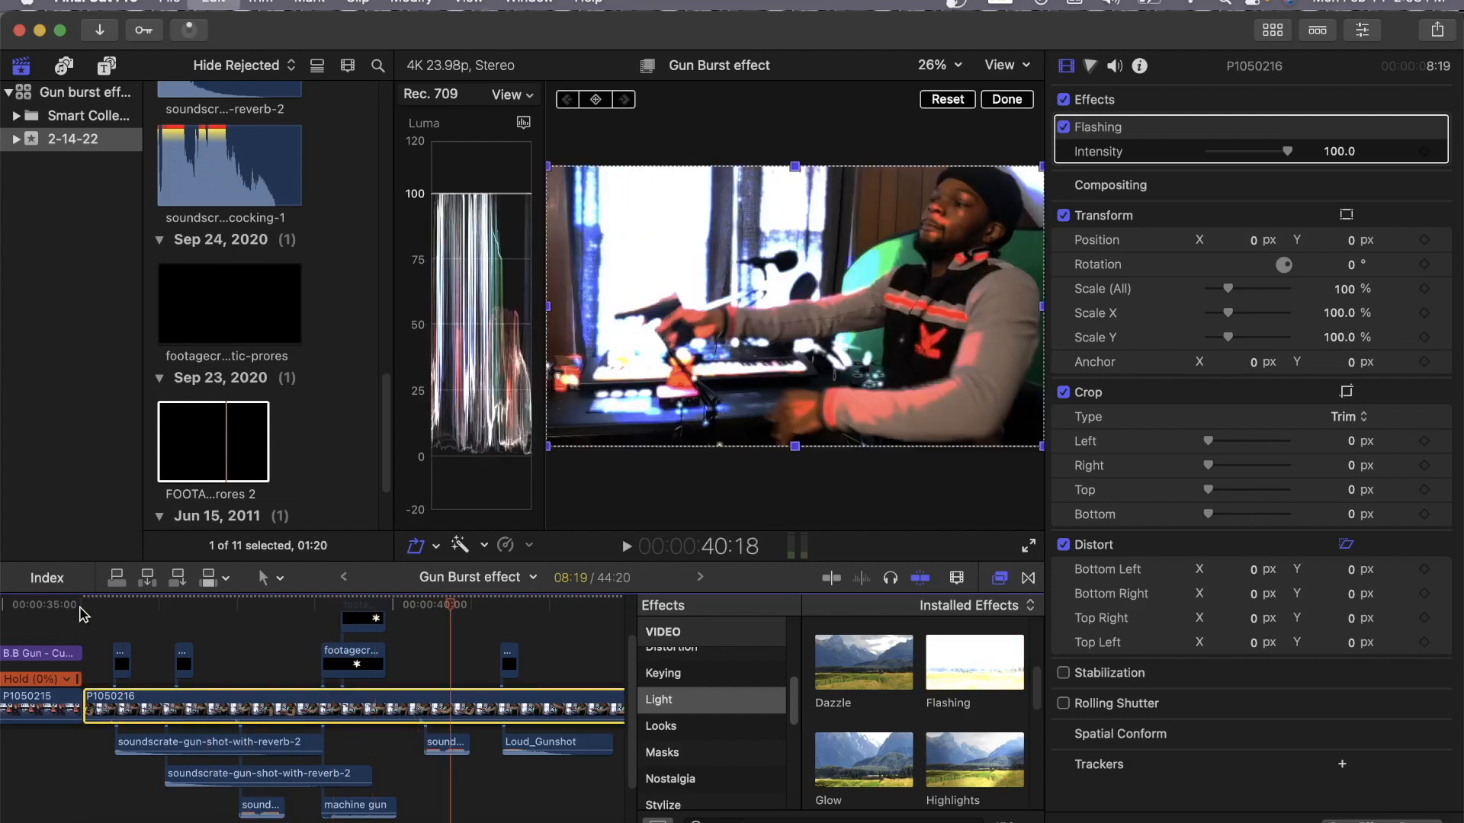
key("Delete")
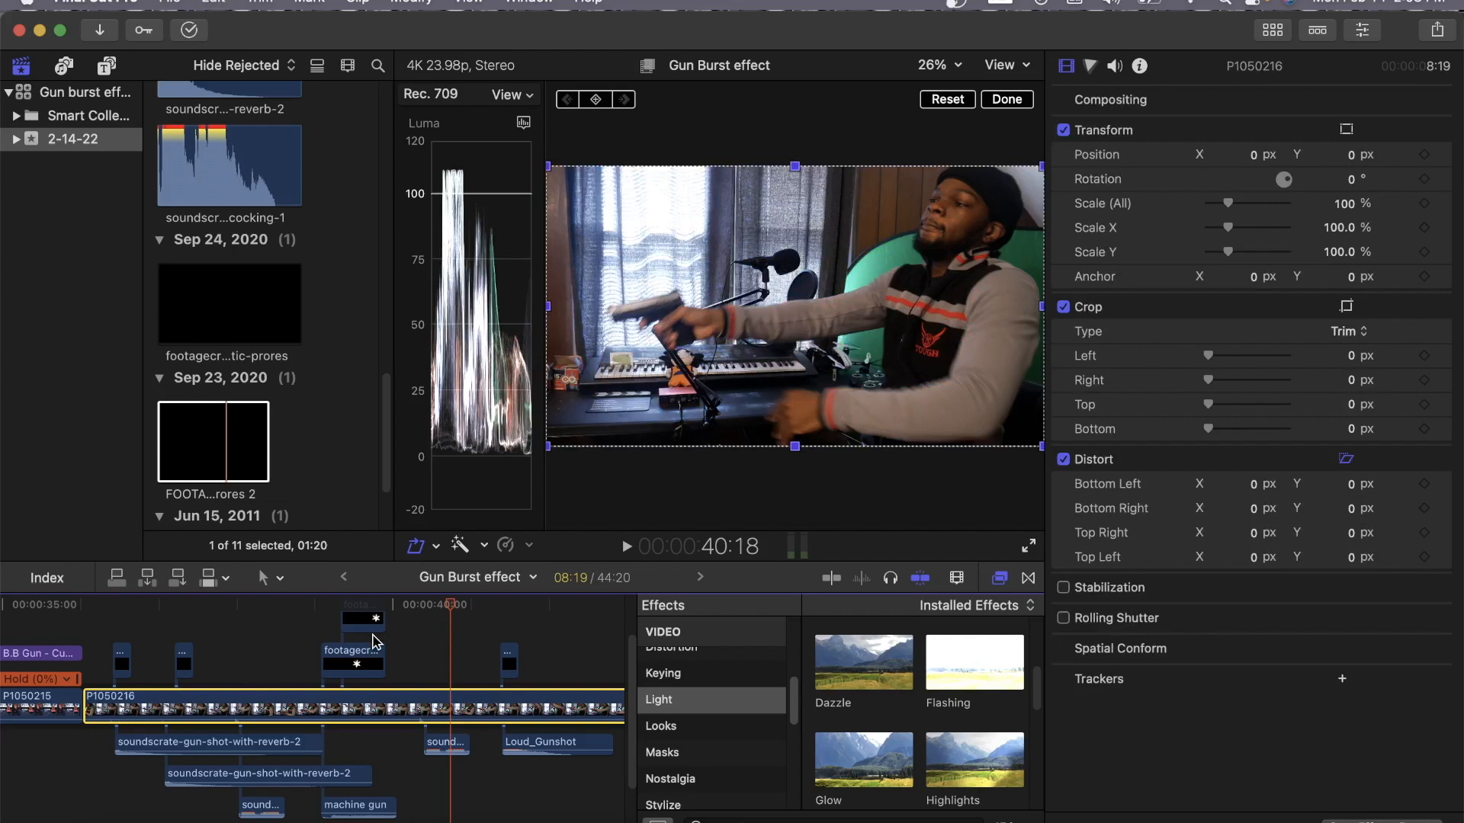
Find the Bloom transition among the Lights transitions and preview it.
left_click(1029, 580)
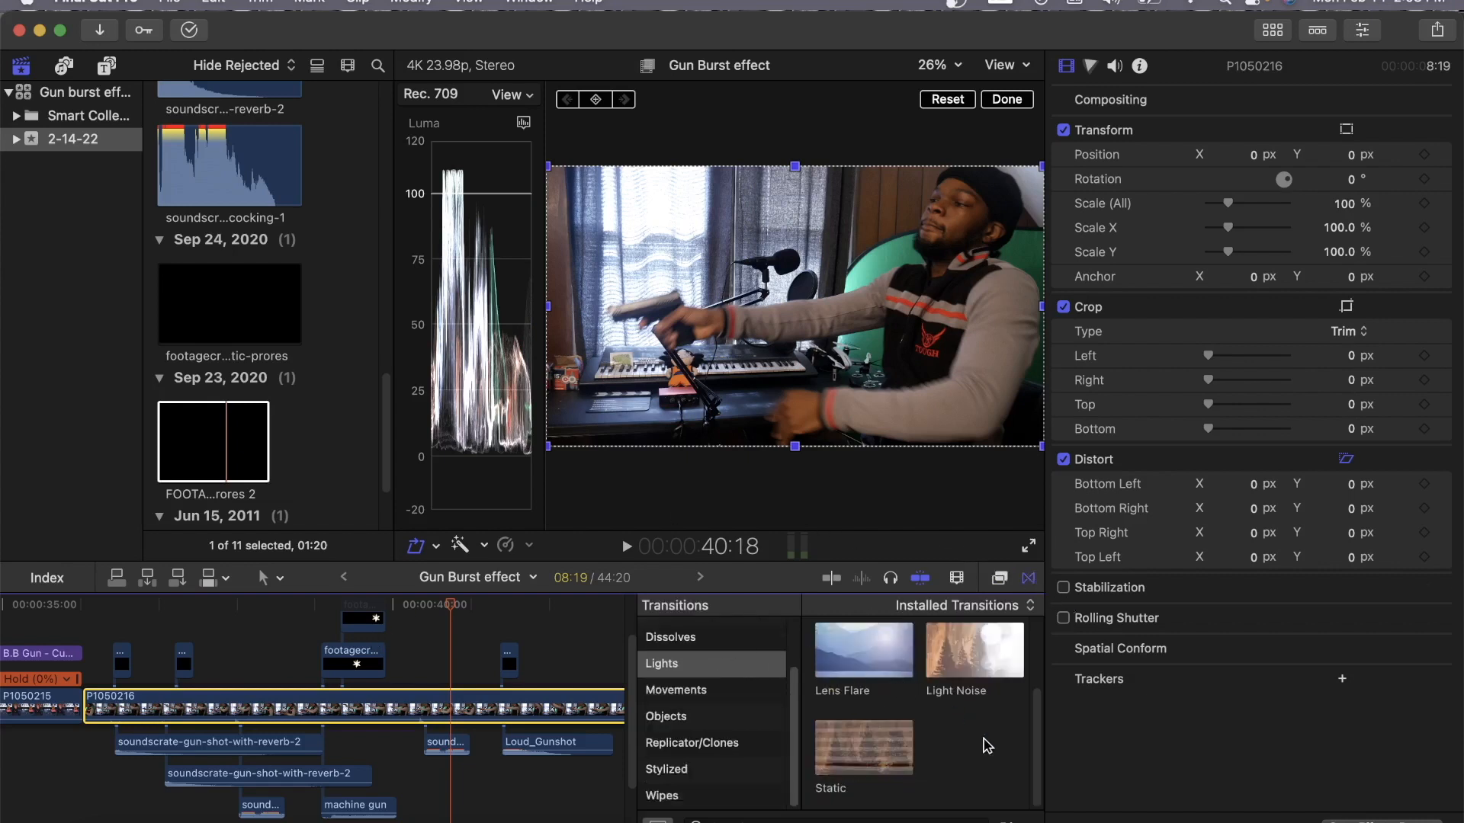
scroll(1038, 727, "up", 3)
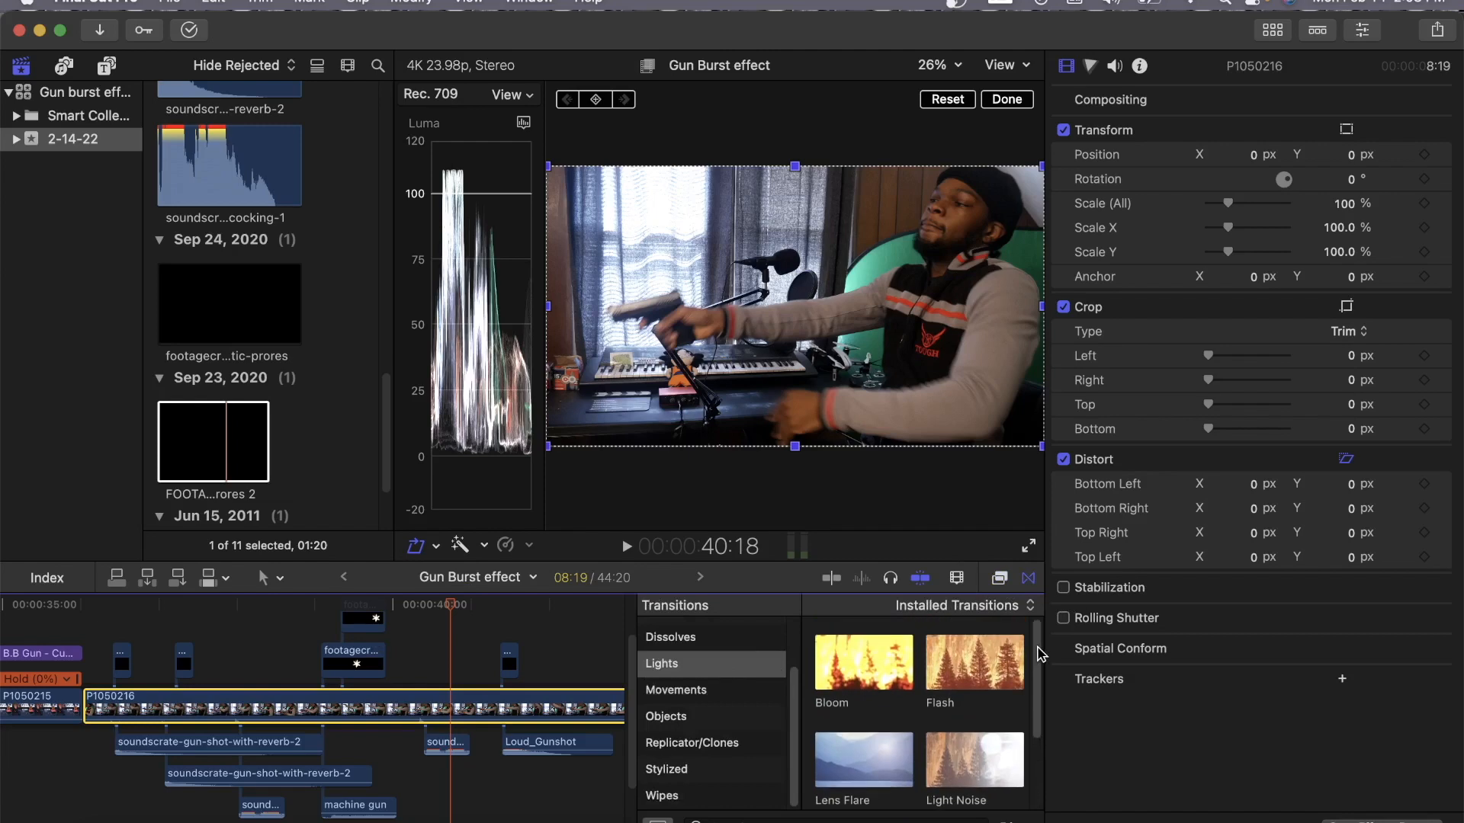
left_click(838, 663)
key("space")
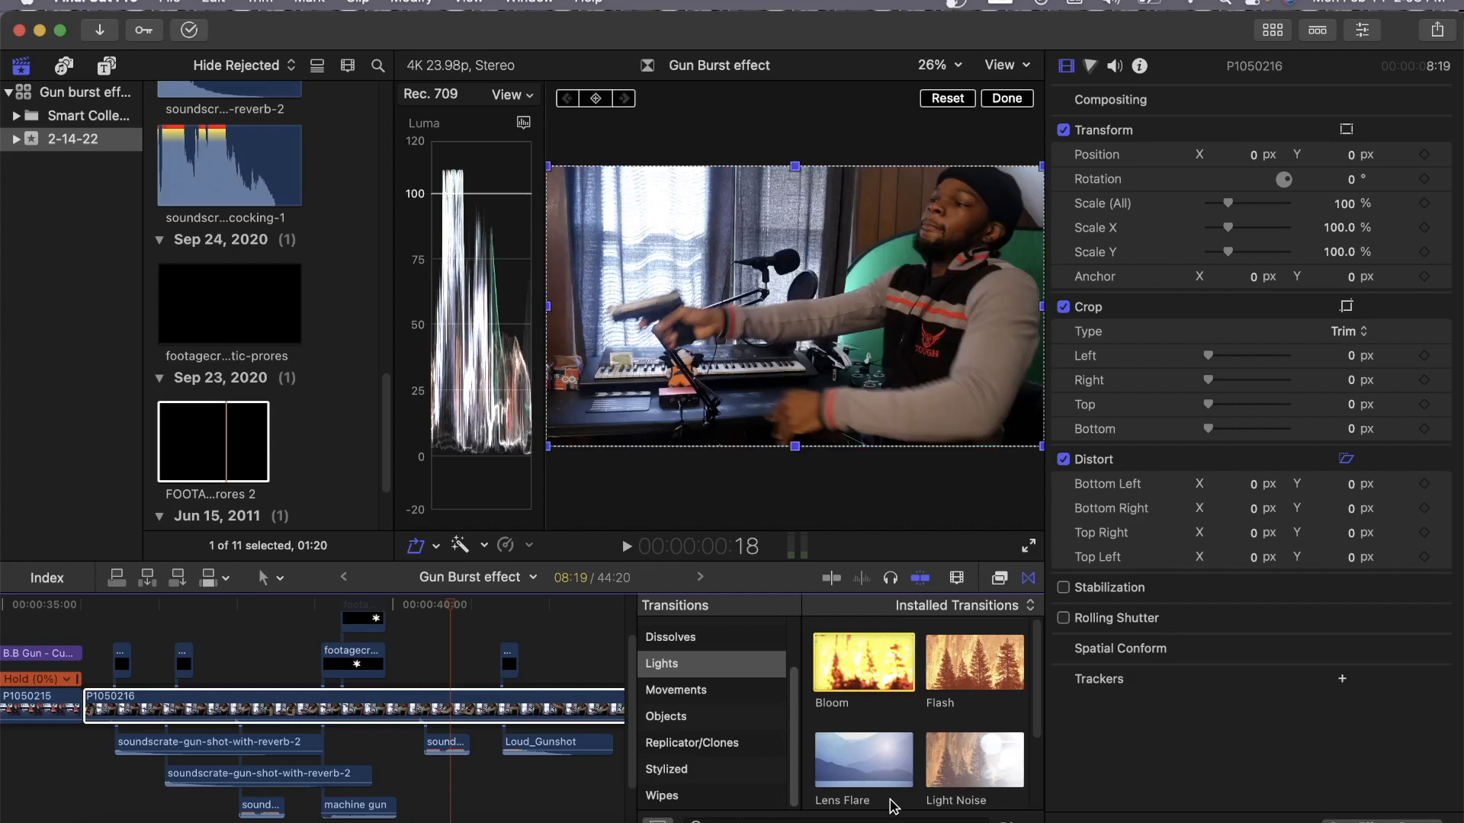
Split the P1050216 clip with the Blade tool at 41:09, where the last muzzle flash starts, and return to the Select tool.
left_click_drag(449, 604, 500, 610)
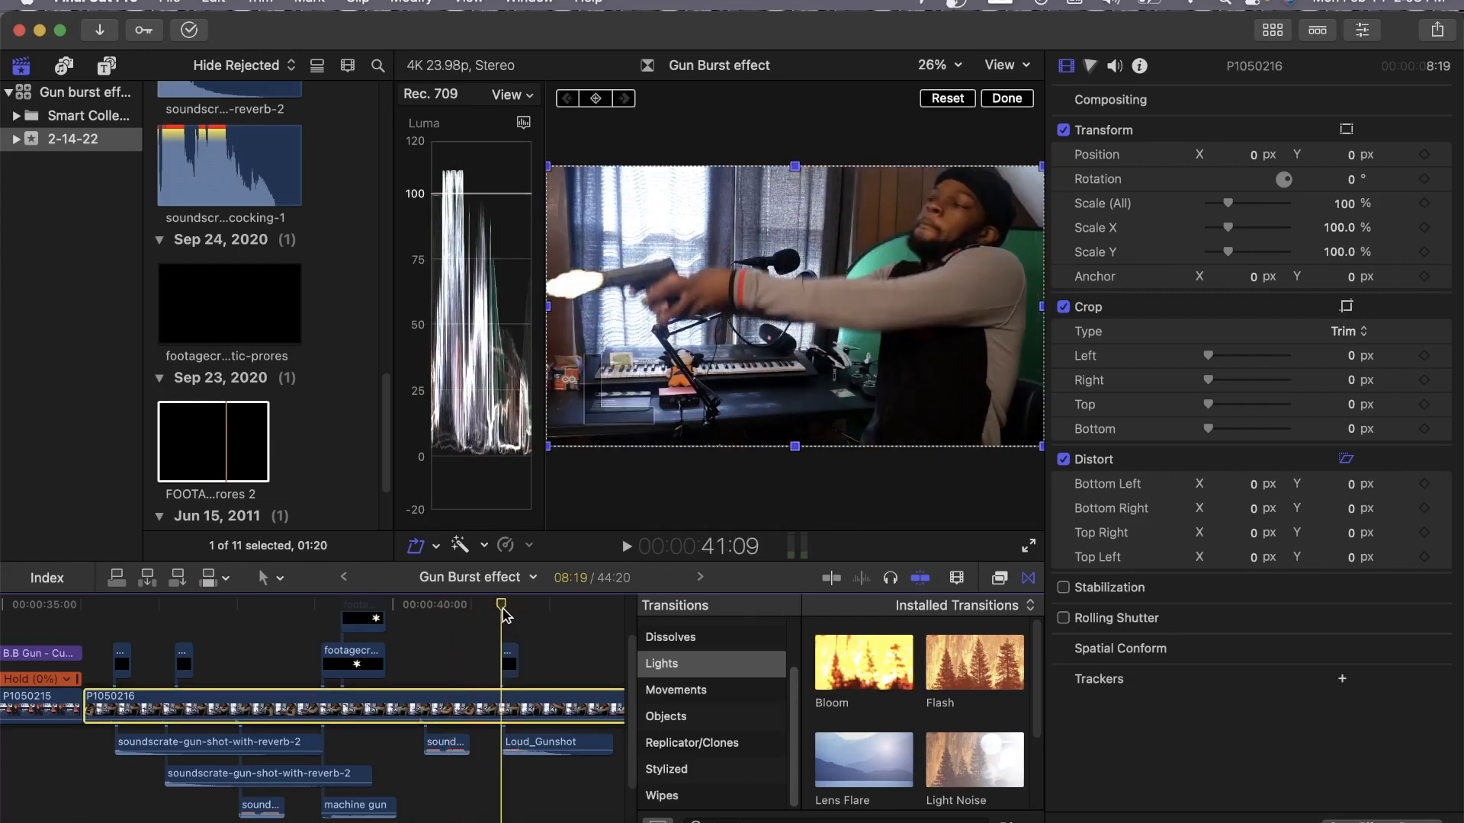
left_click(267, 578)
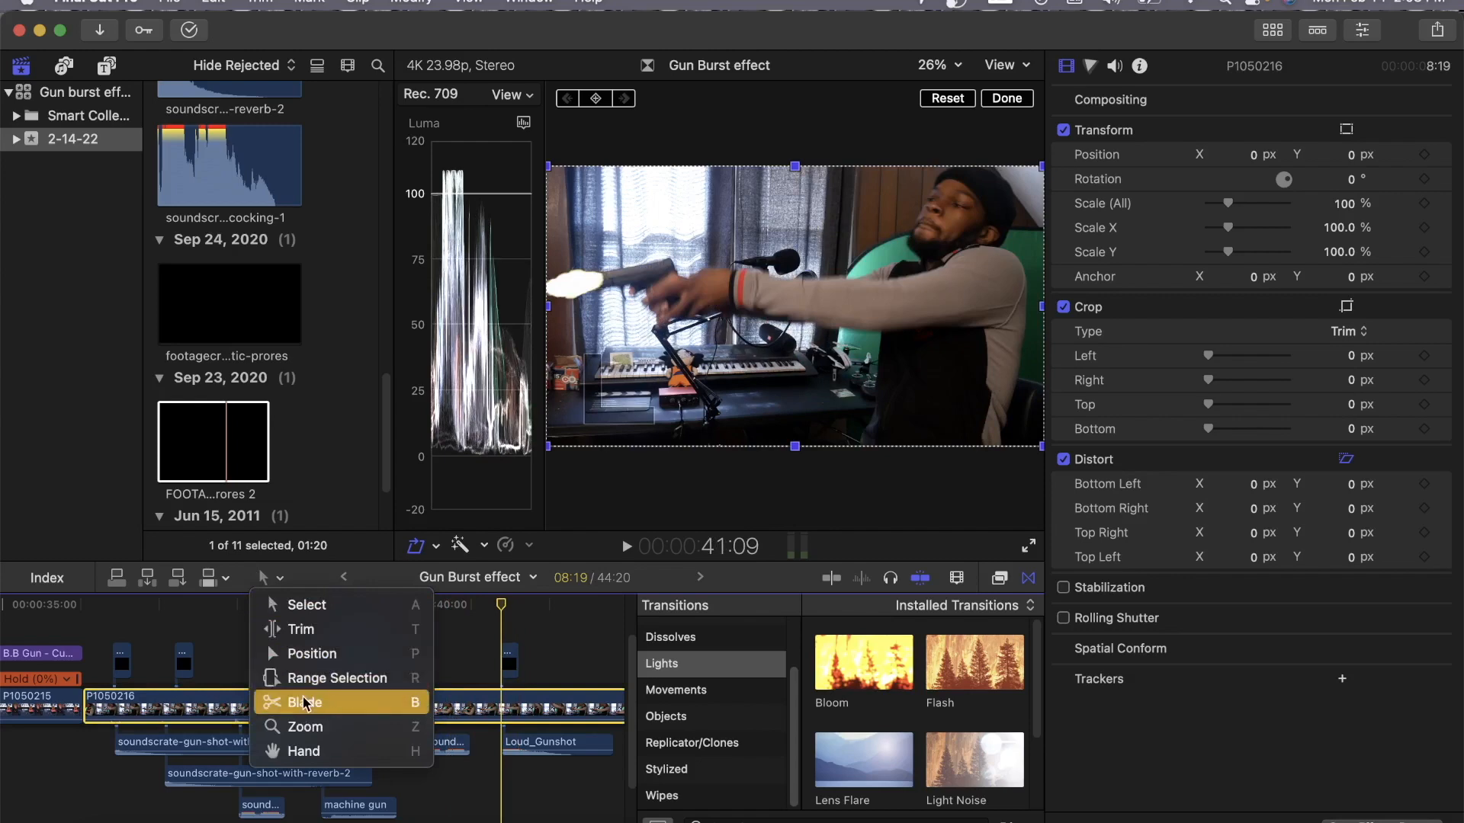
left_click(304, 696)
left_click(500, 713)
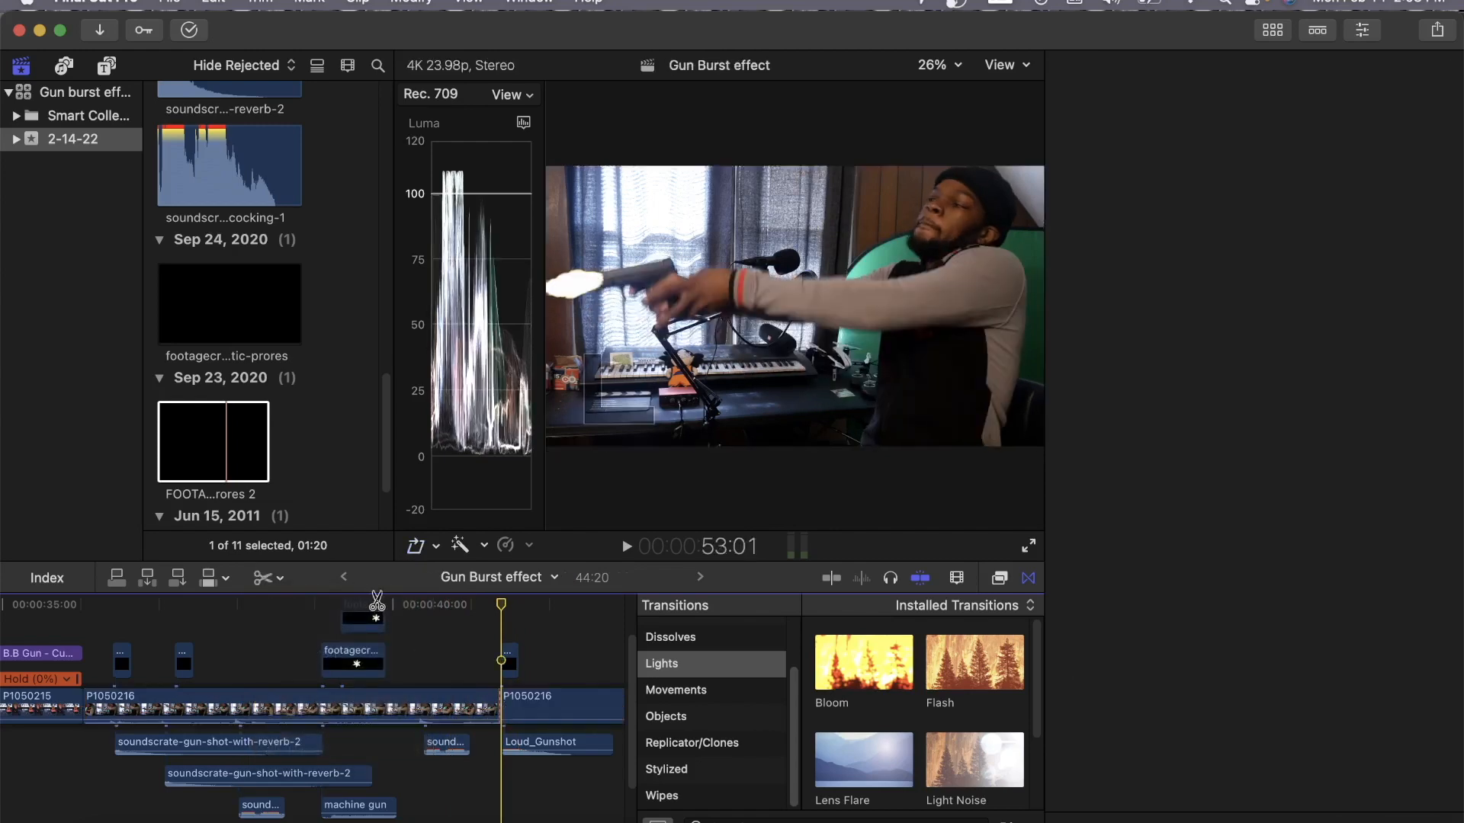
left_click(267, 578)
left_click(340, 604)
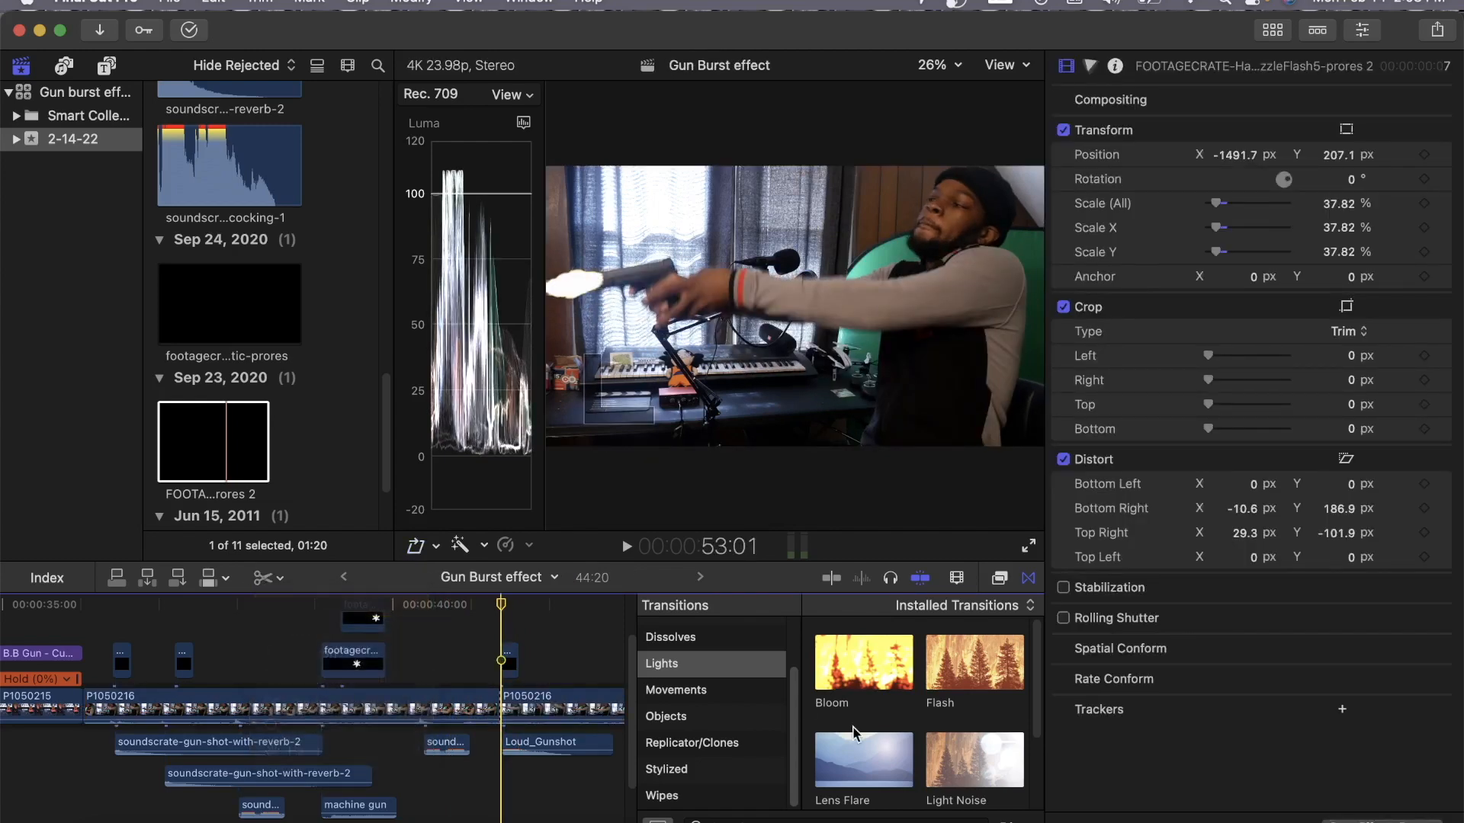
Try the Bloom transition on the P1050216 cut at 41:09 and play it back from 40:16 to 42:06.
left_click_drag(863, 681, 482, 708)
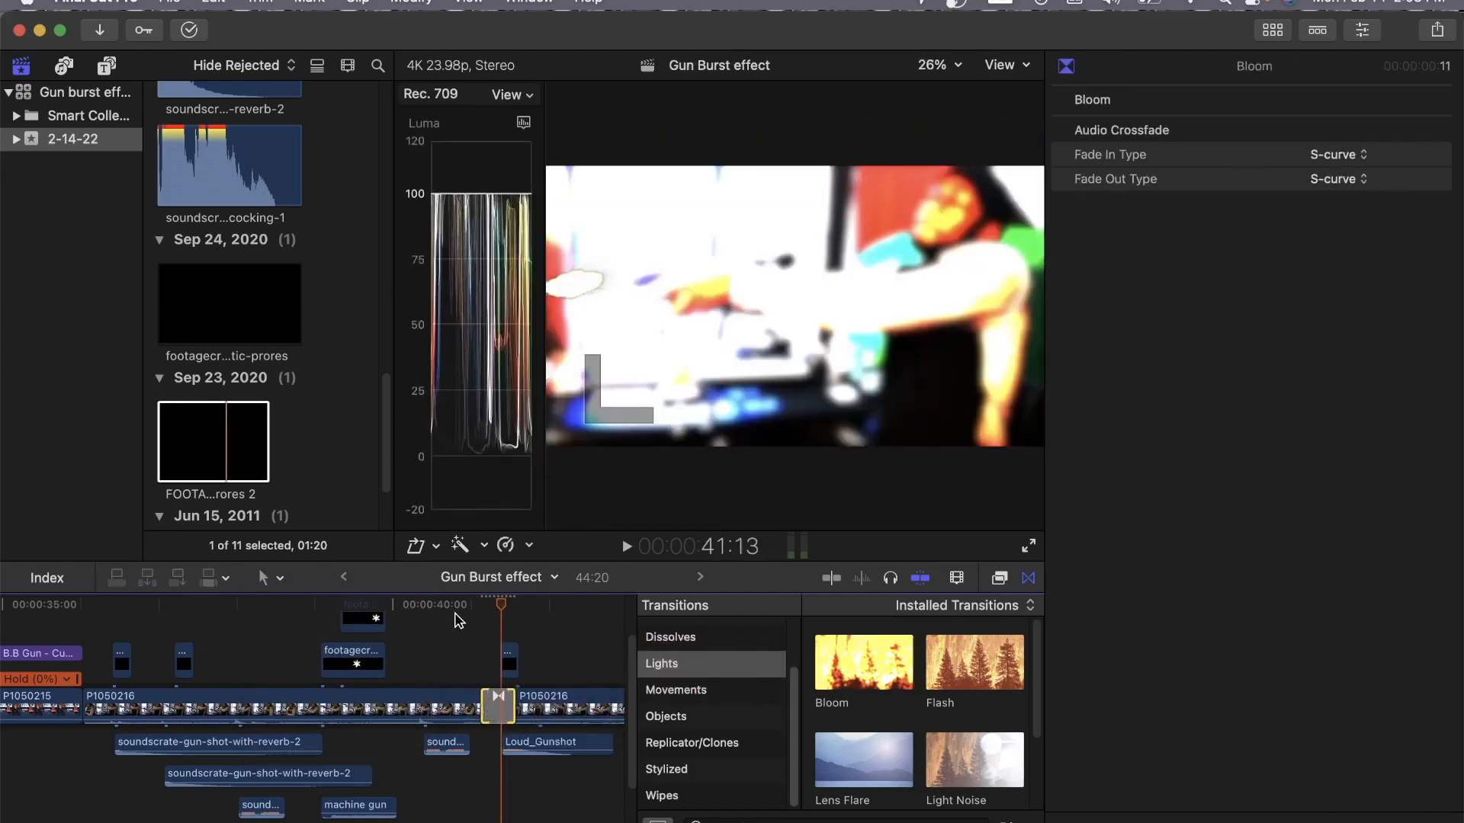
left_click(445, 619)
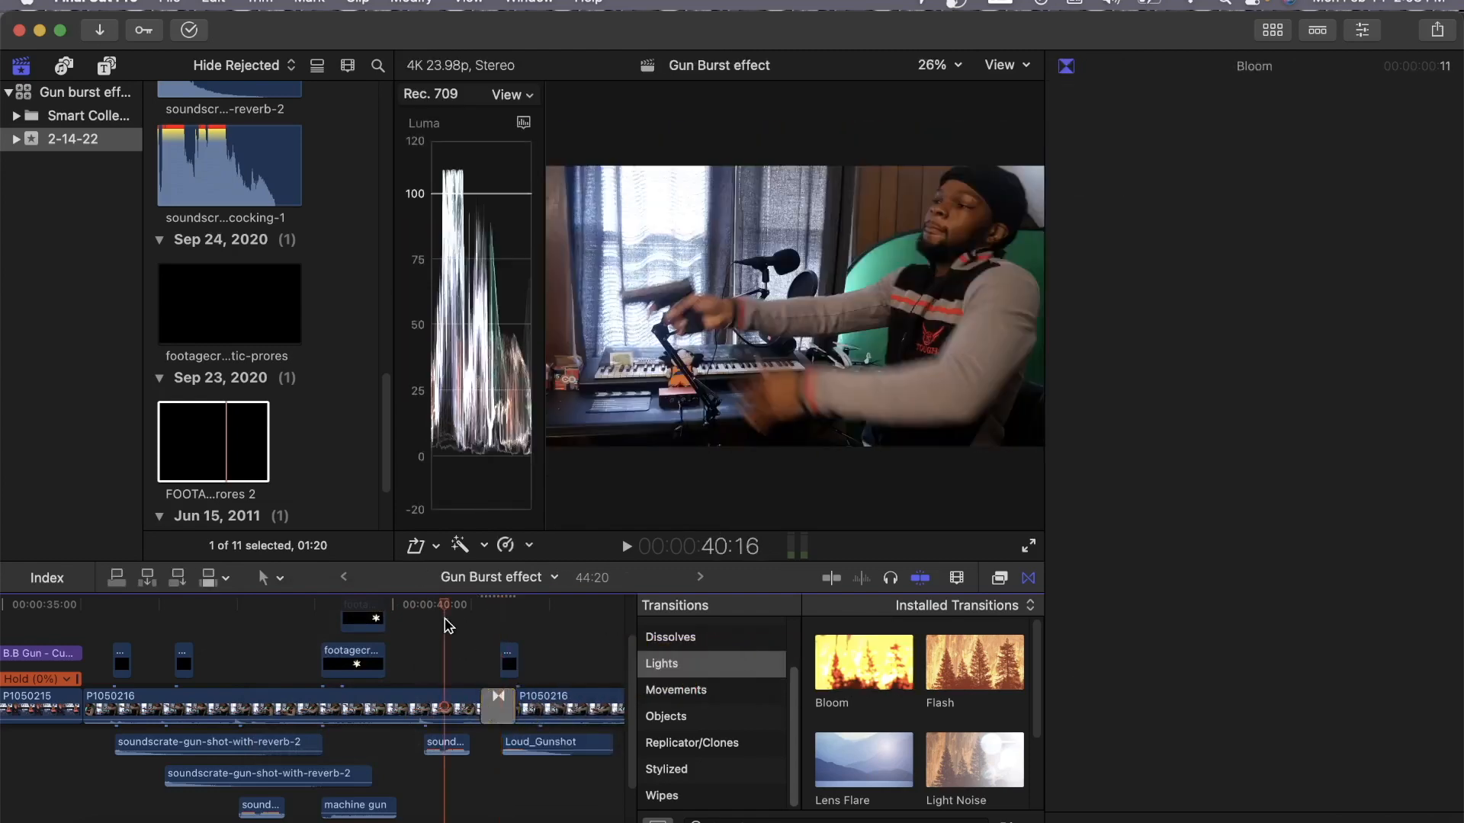
key("space")
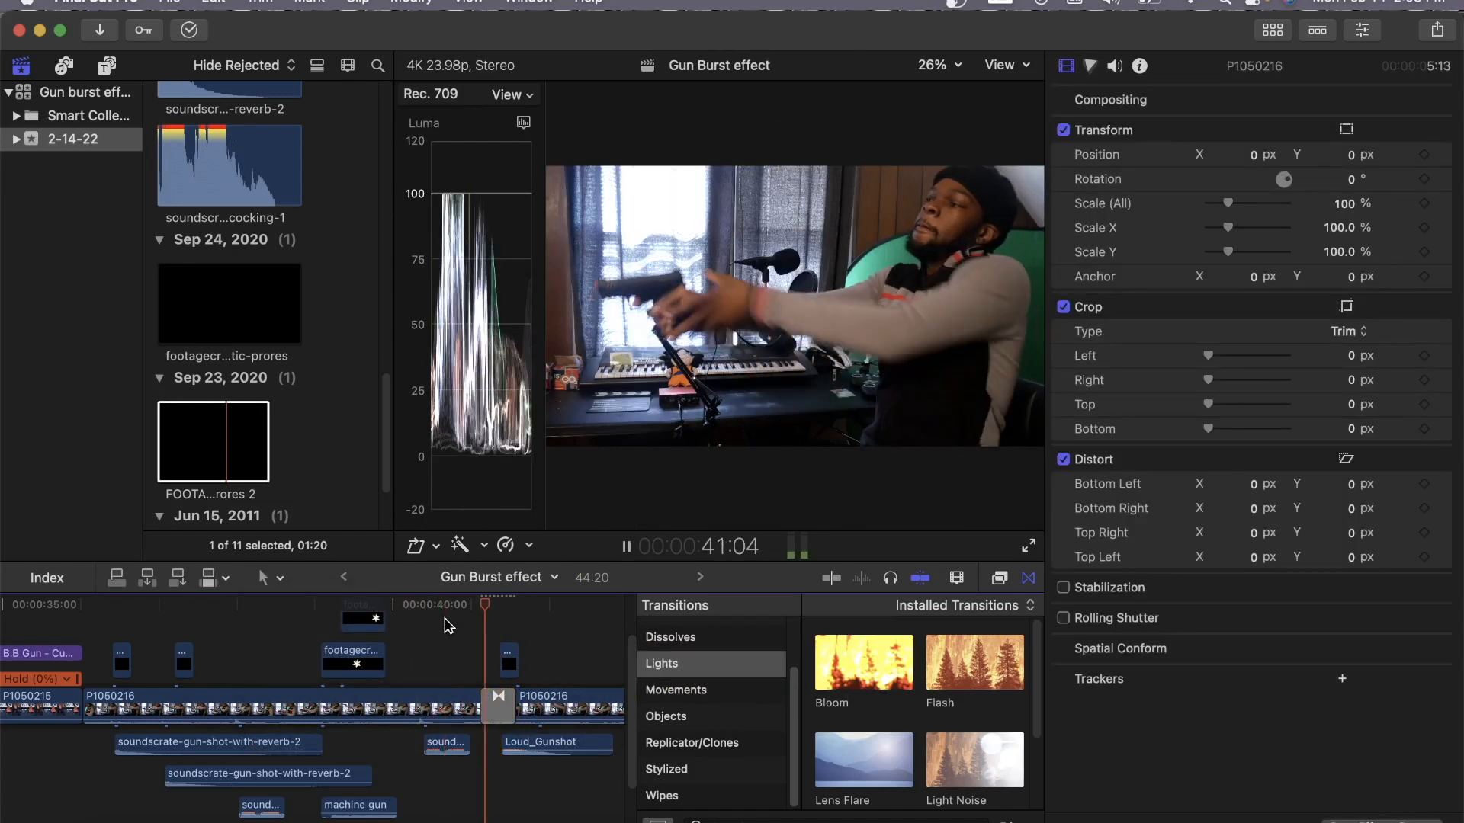
key("space")
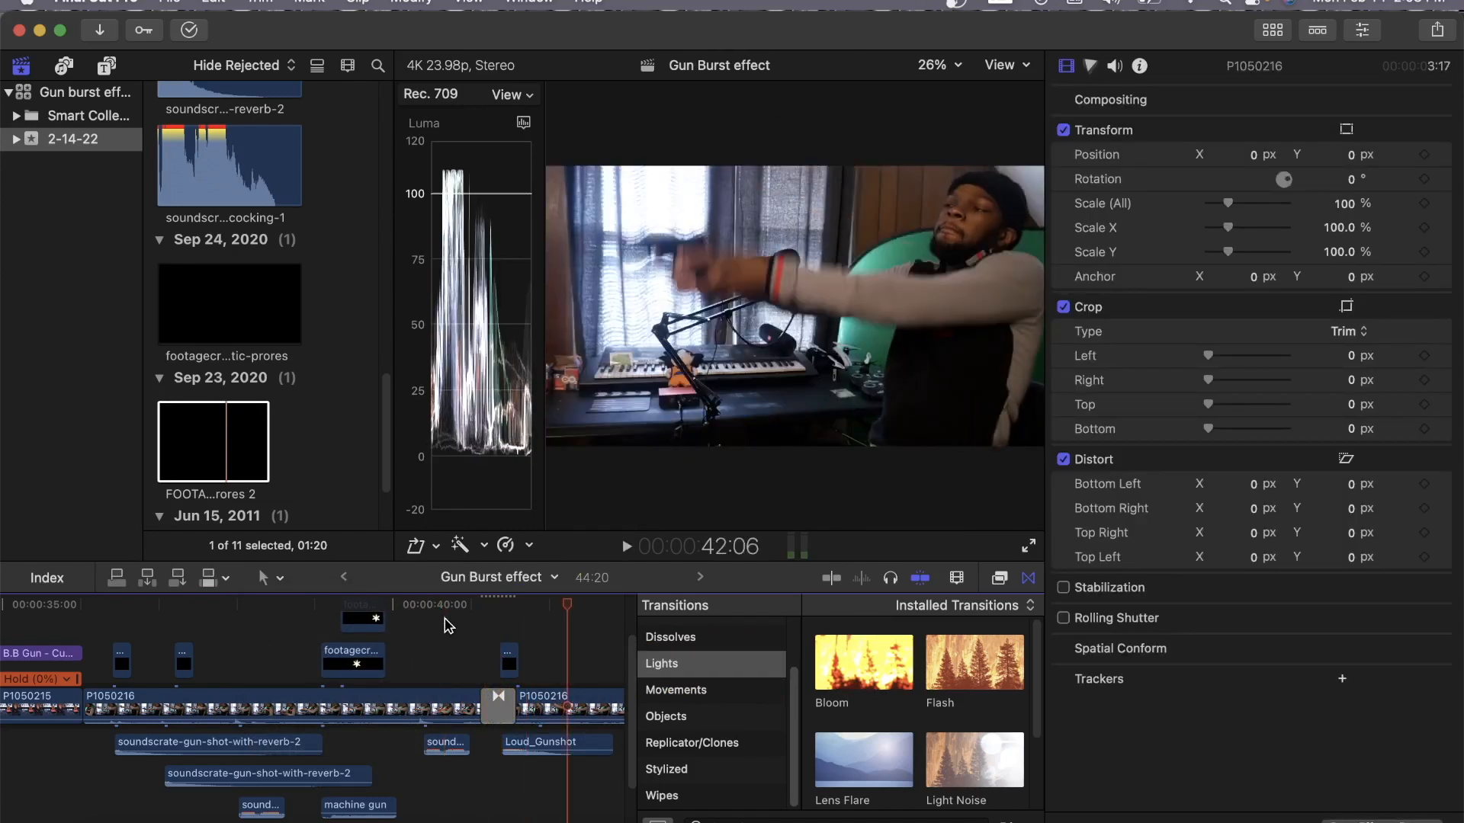
Play back the gunshots and the Bloom transition from 39:02 to 44:03, and return the playhead to 41:03.
left_click(316, 610)
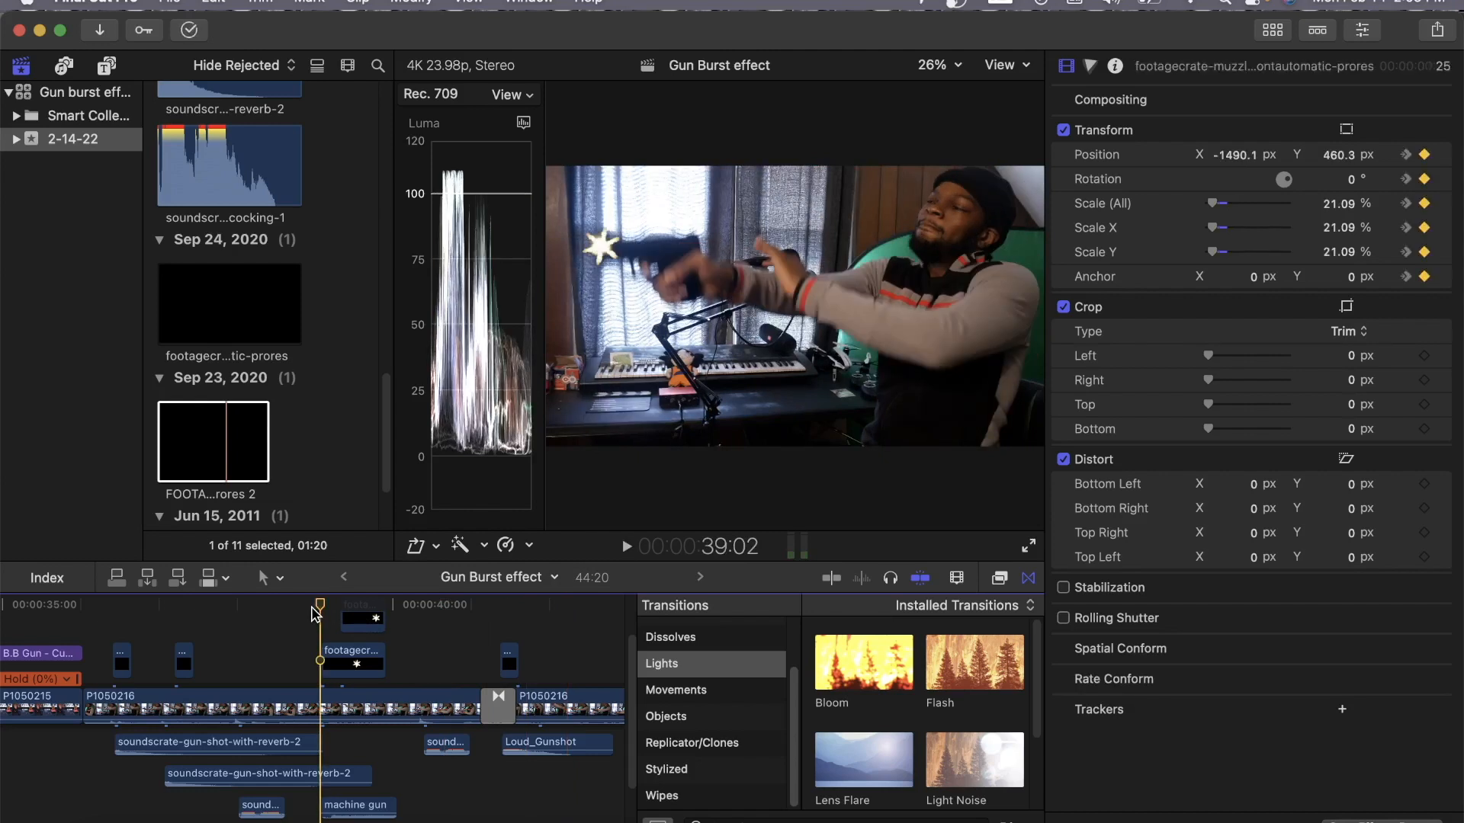
key("space")
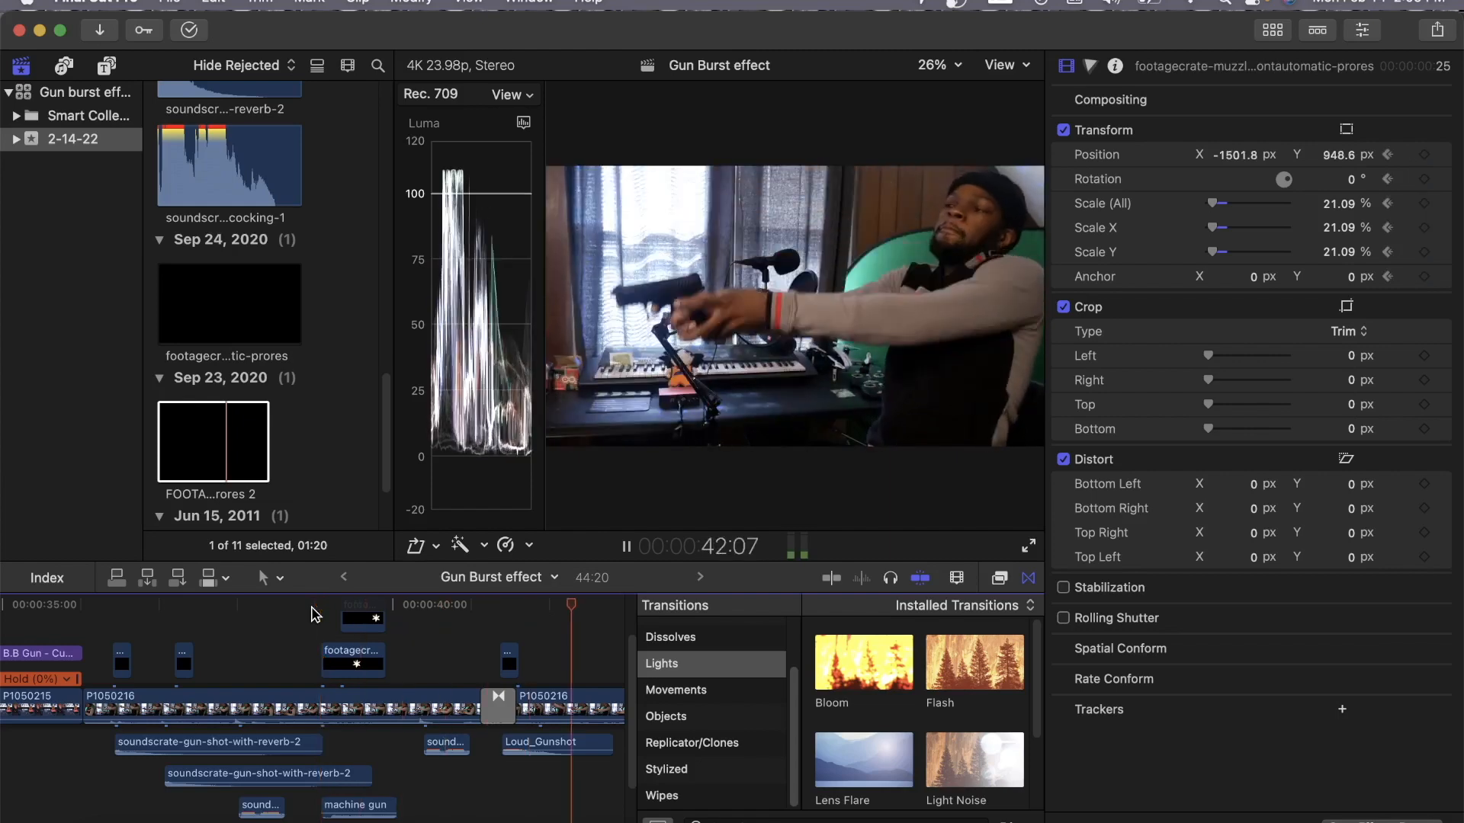
key("space")
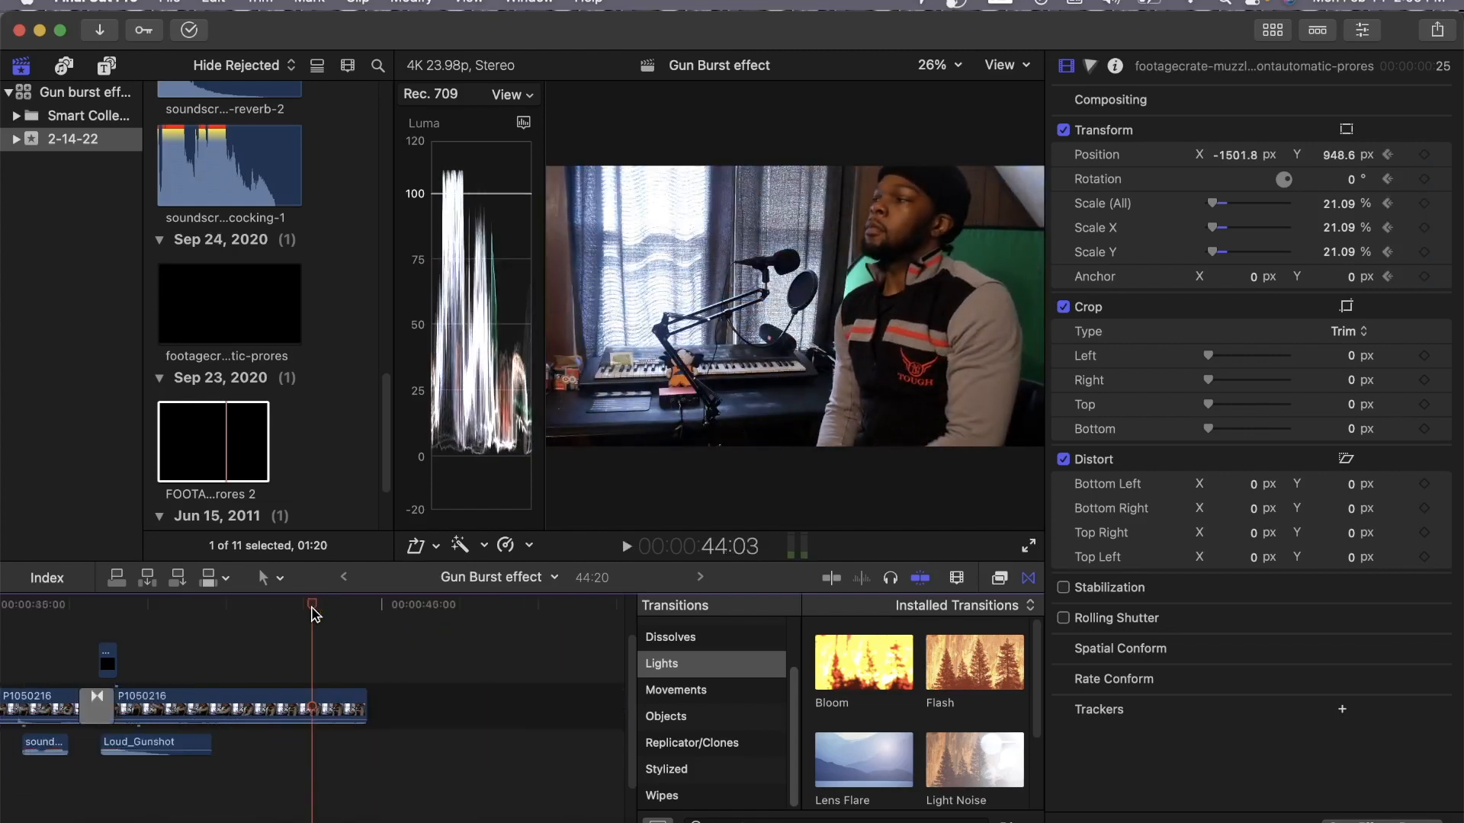
left_click_drag(314, 606, 80, 606)
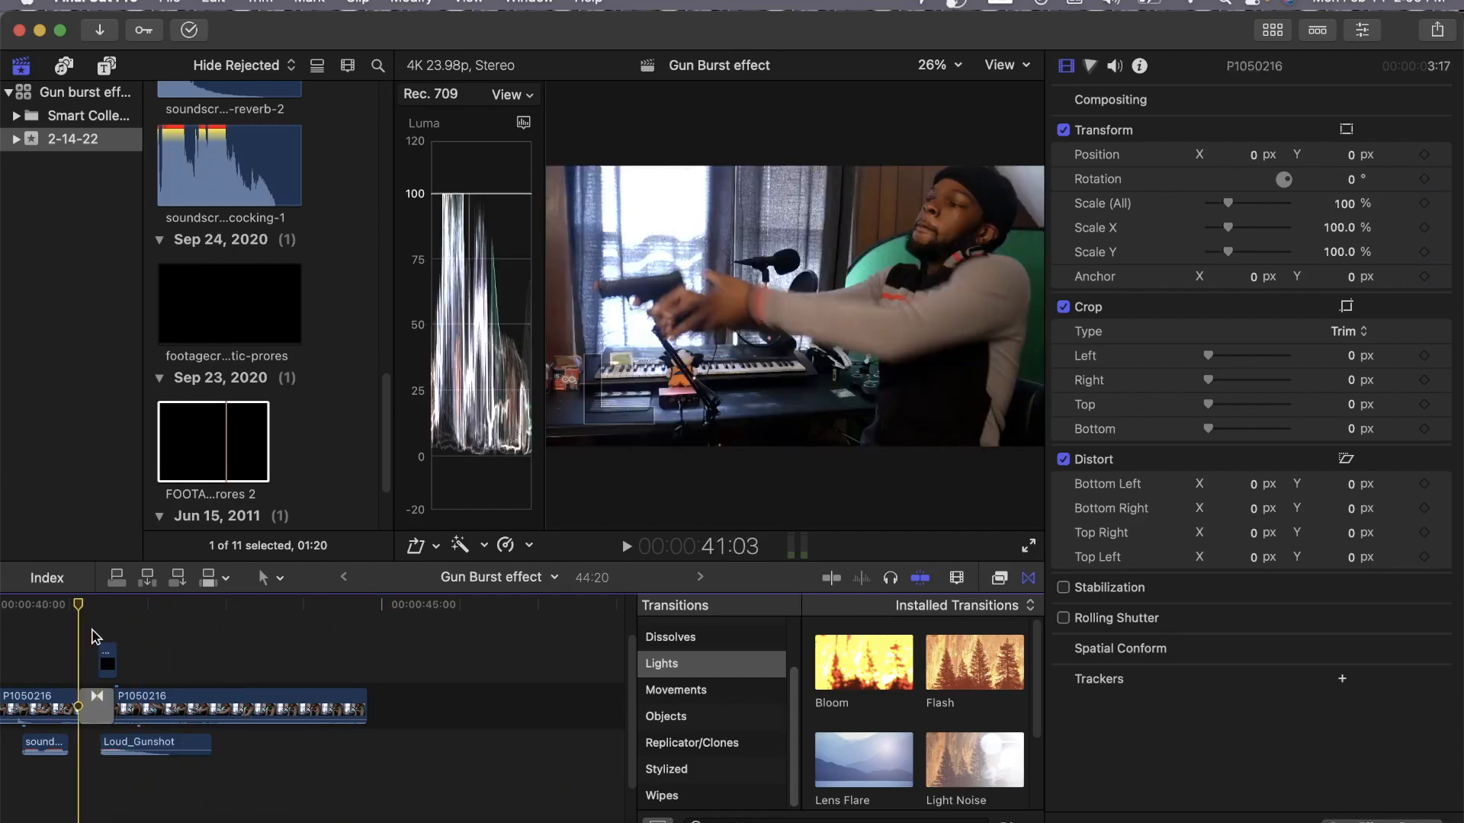
scroll(85, 633, "left", 5)
scroll(313, 708, "left", 3)
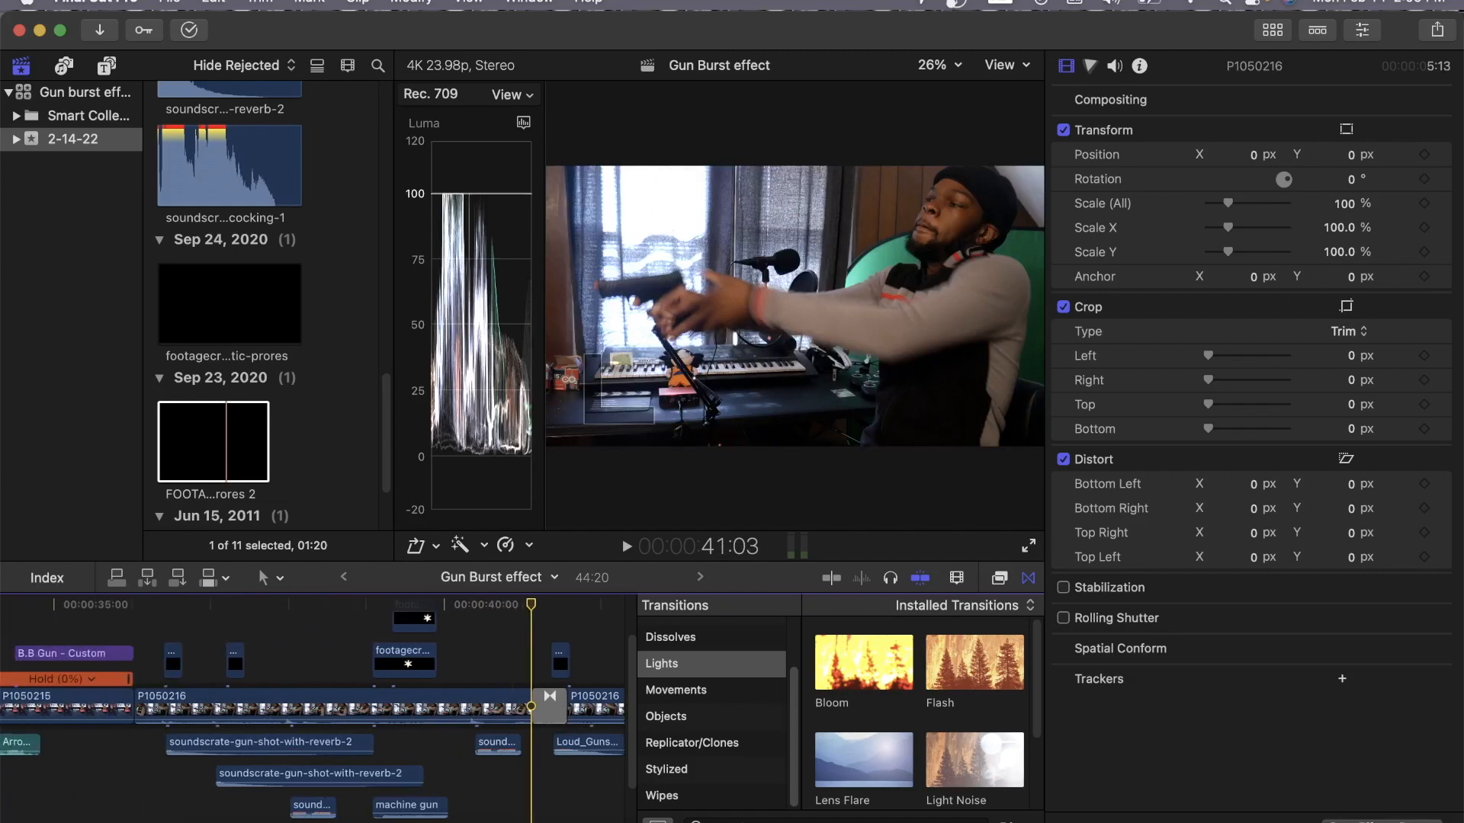
Replace the Bloom transition on the P1050216 cut at 41:09 with a 6-frame Flash transition.
left_click(973, 662)
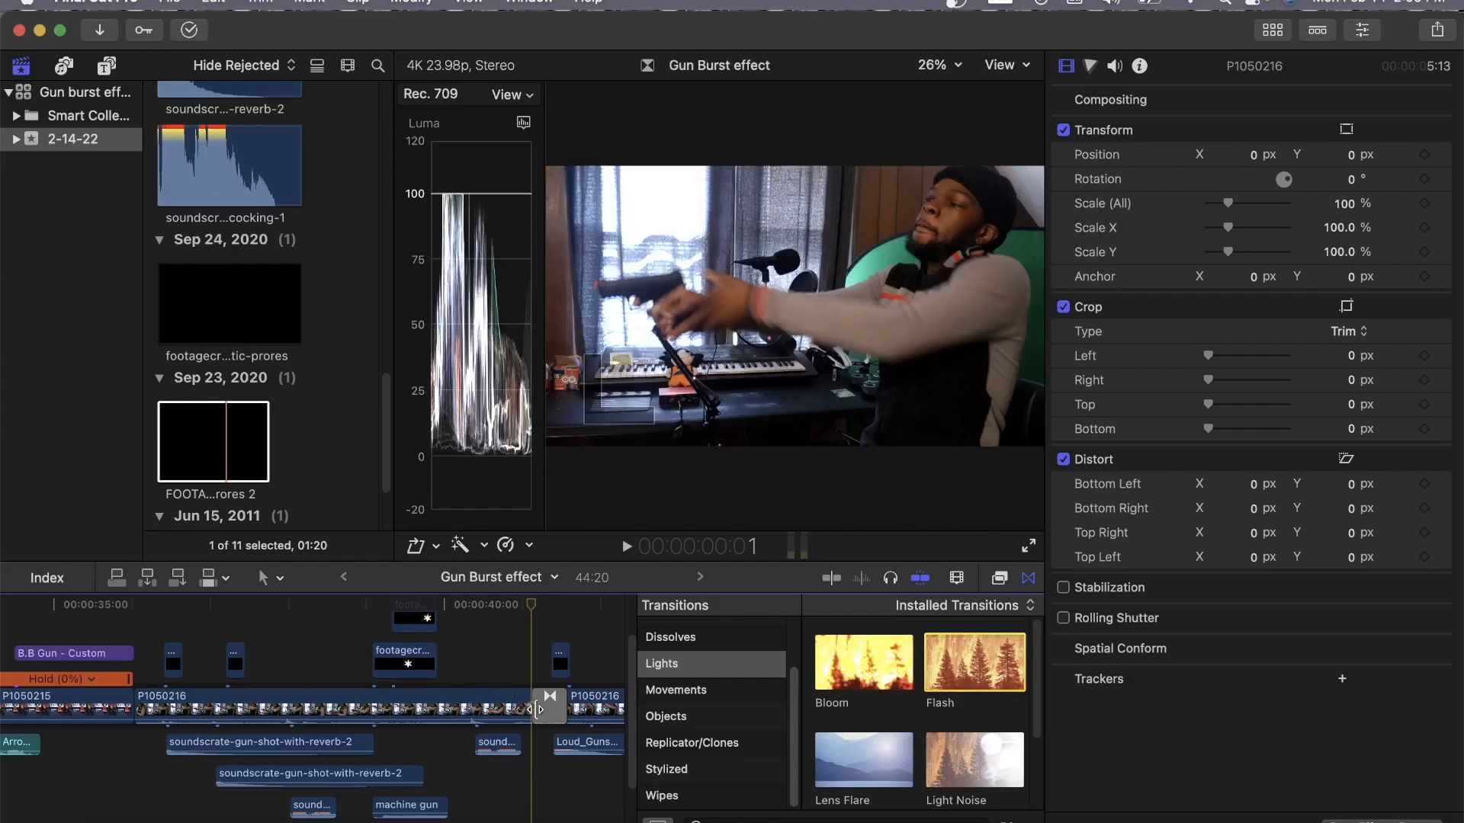
left_click_drag(554, 713, 553, 713)
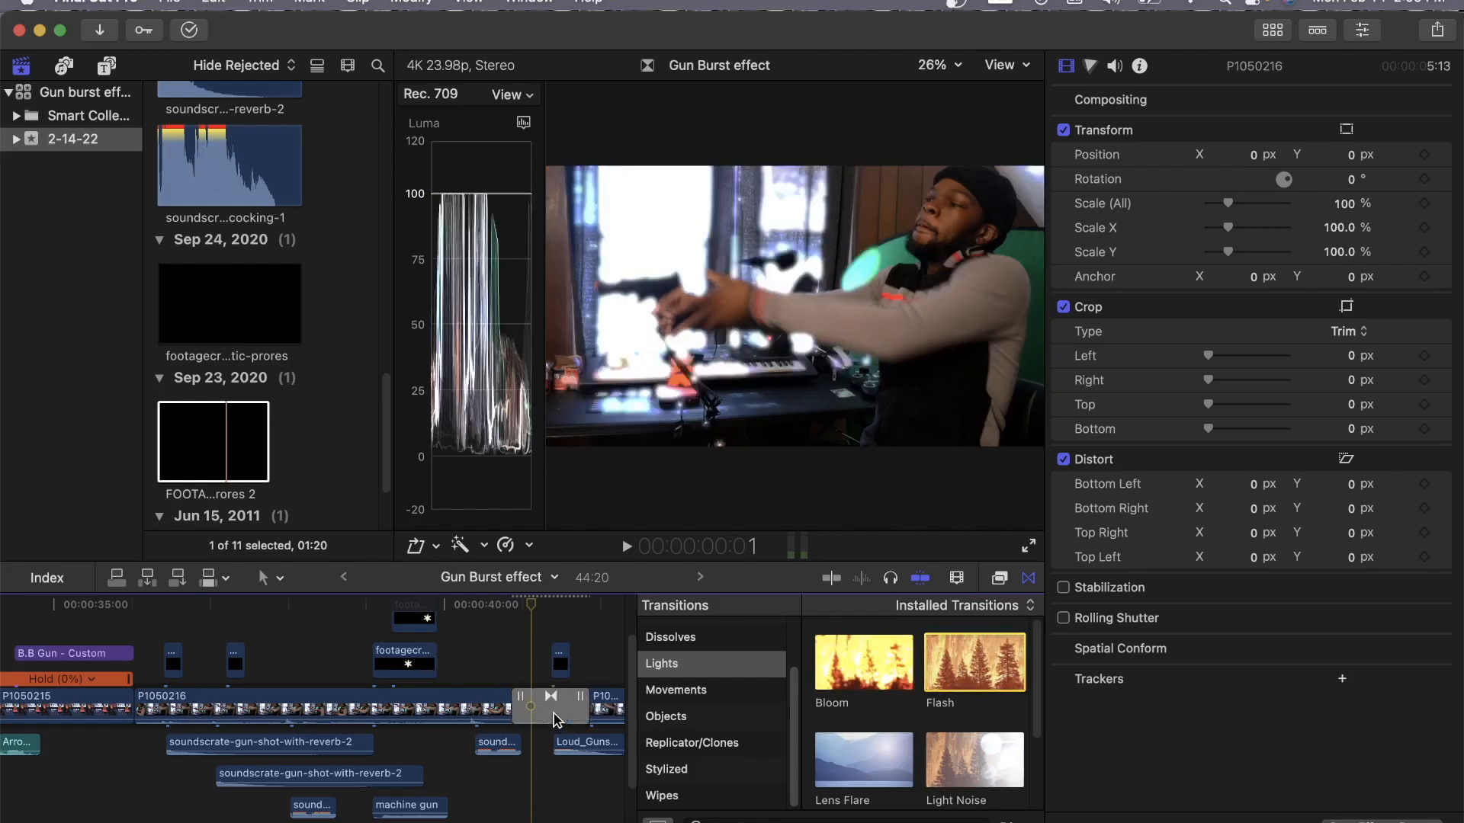
key("super+z")
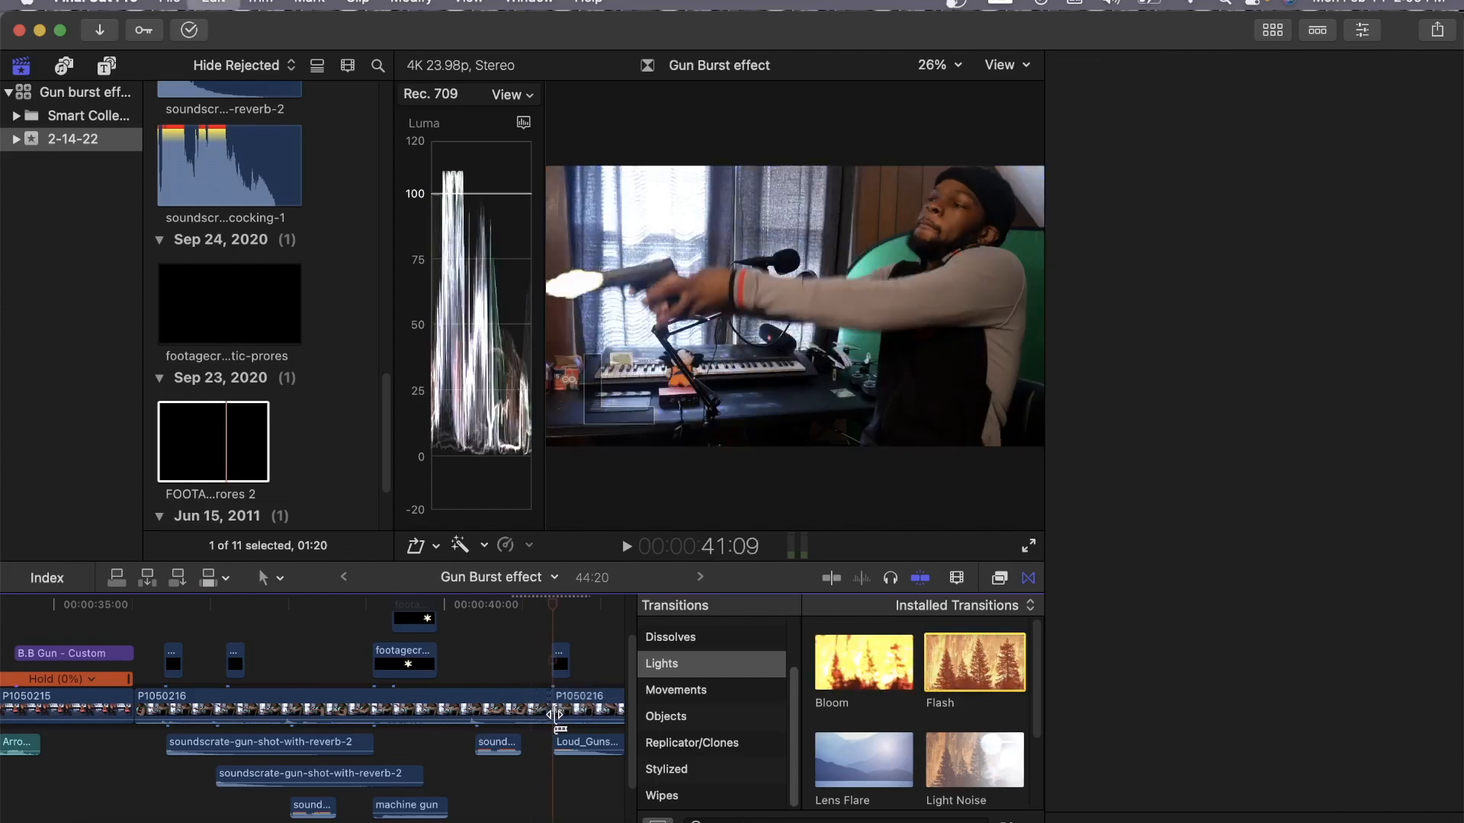
left_click_drag(962, 683, 556, 710)
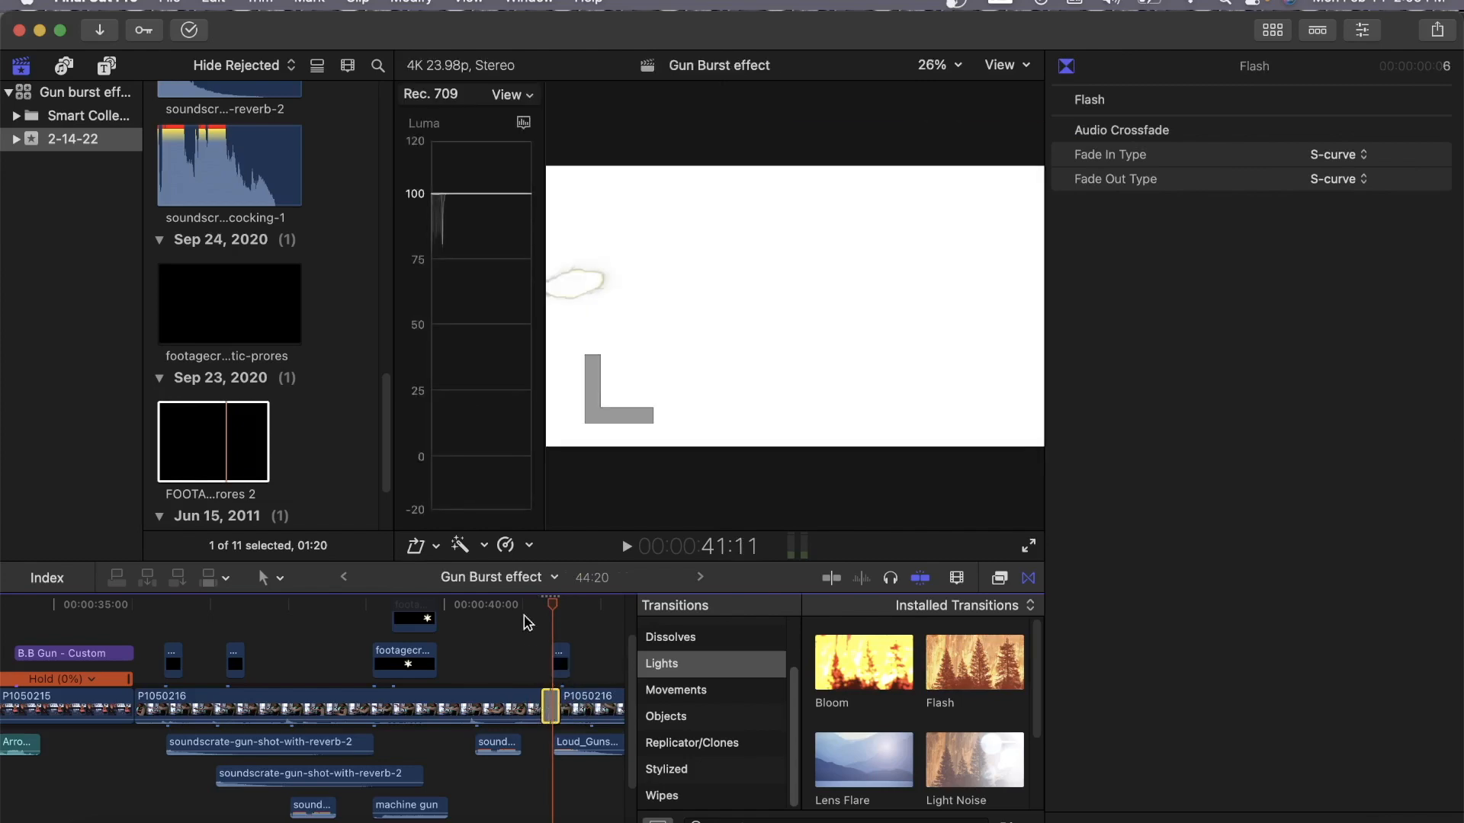
Play back the Flash transition from 40:18 to 42:16 and delete it from the P1050216 cut at 41:09.
left_click(500, 610)
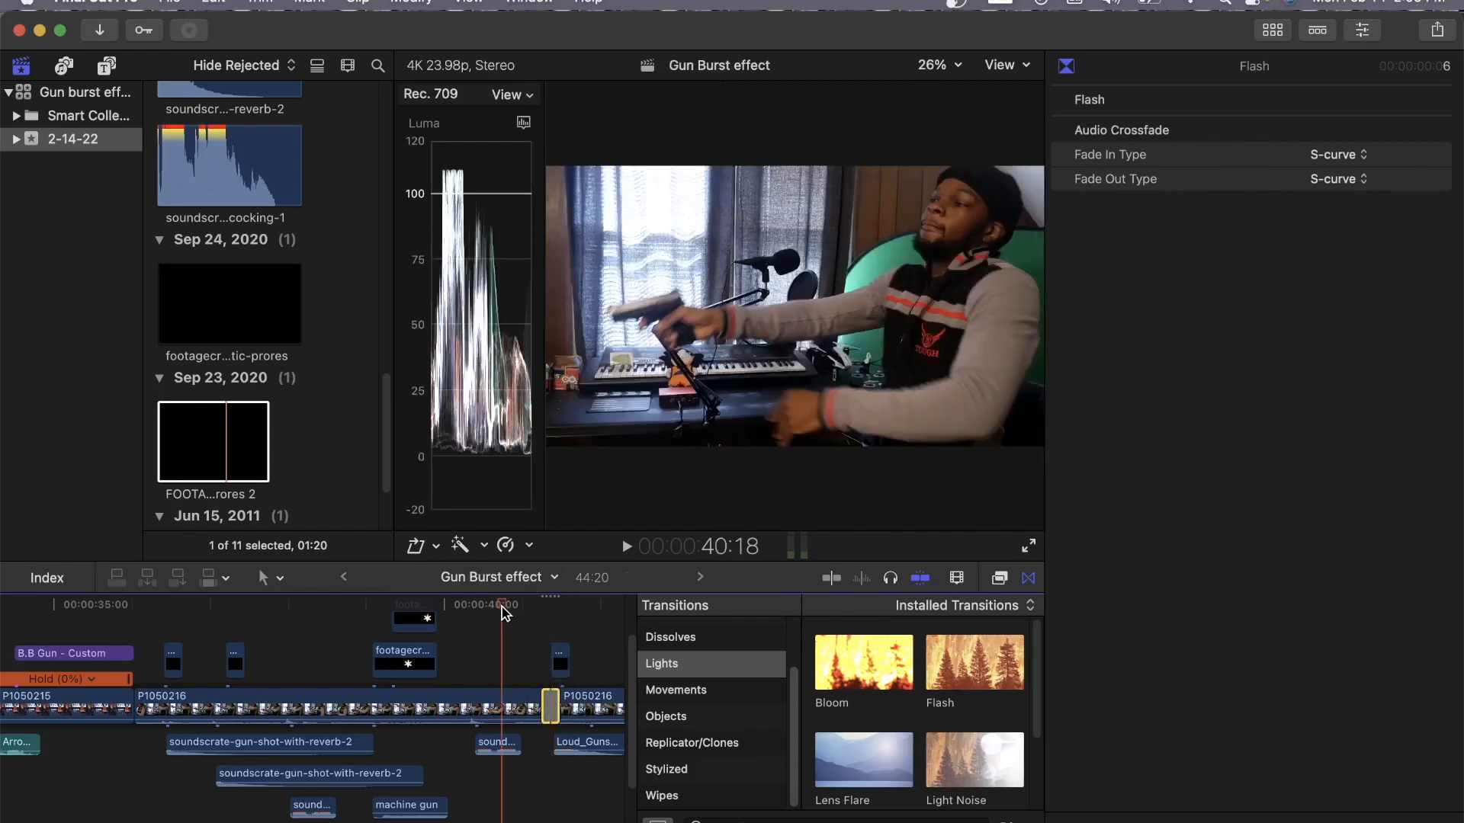
key("space")
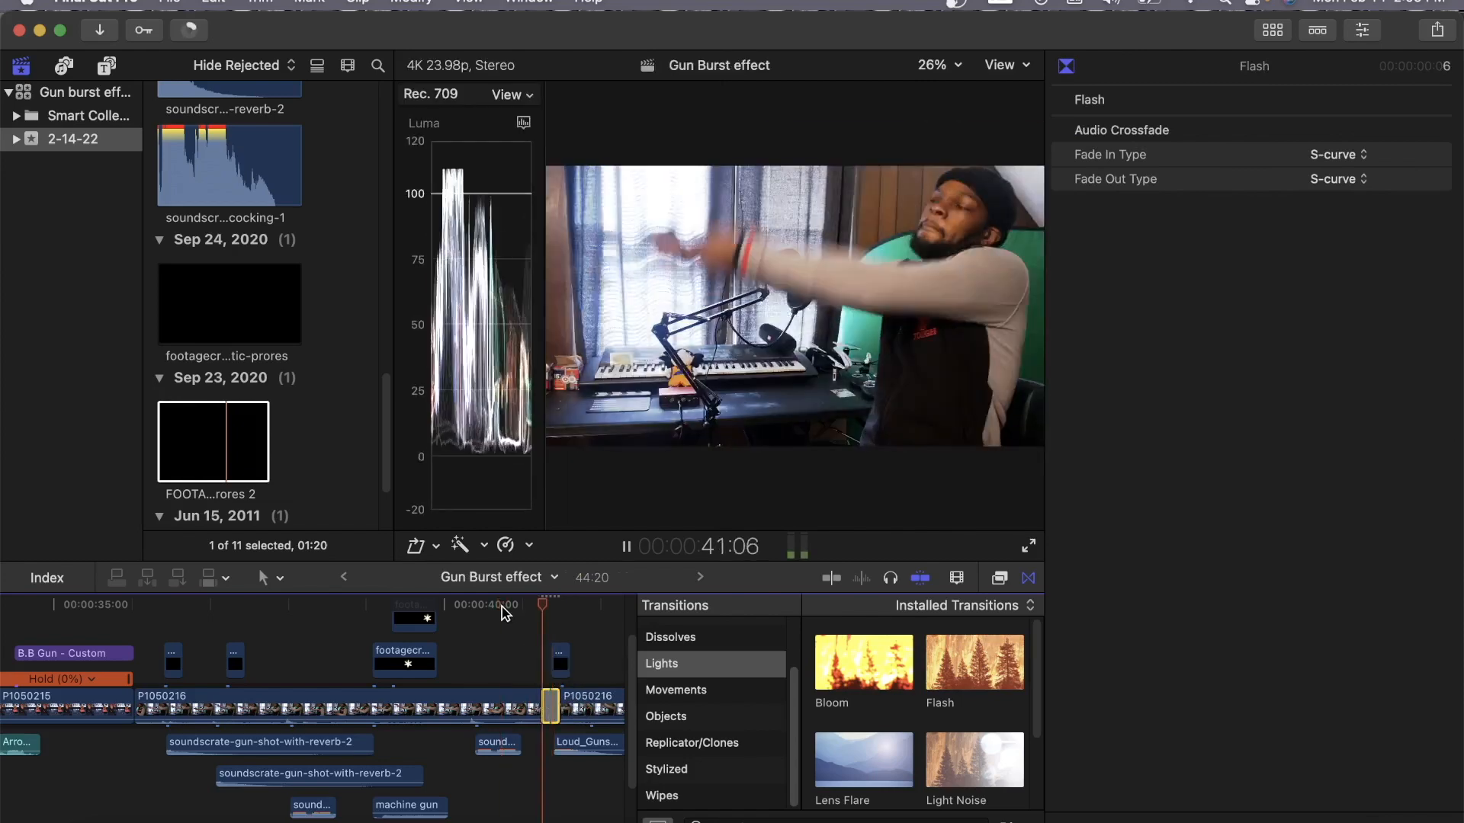
key("space")
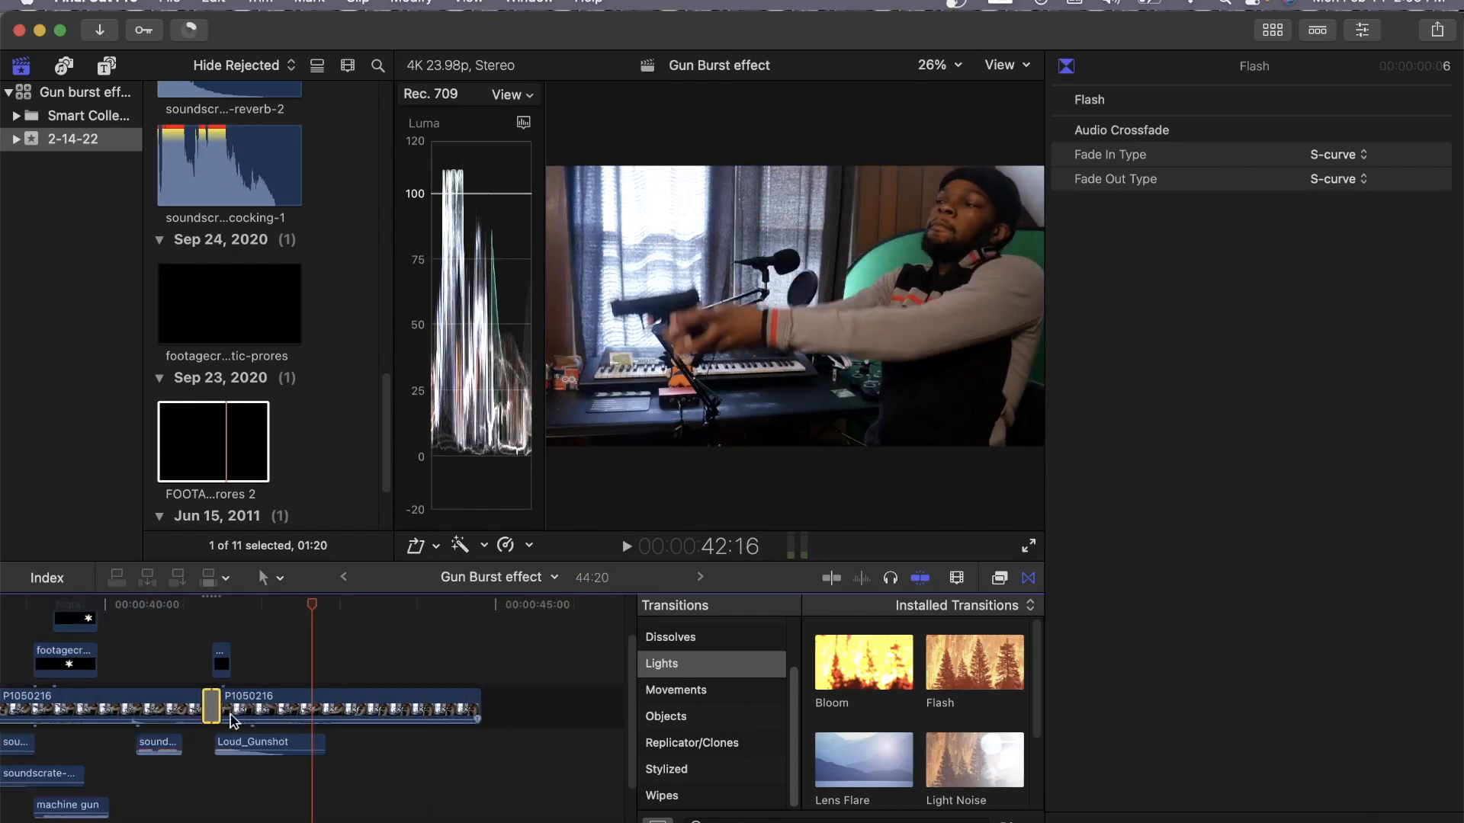
key("Delete")
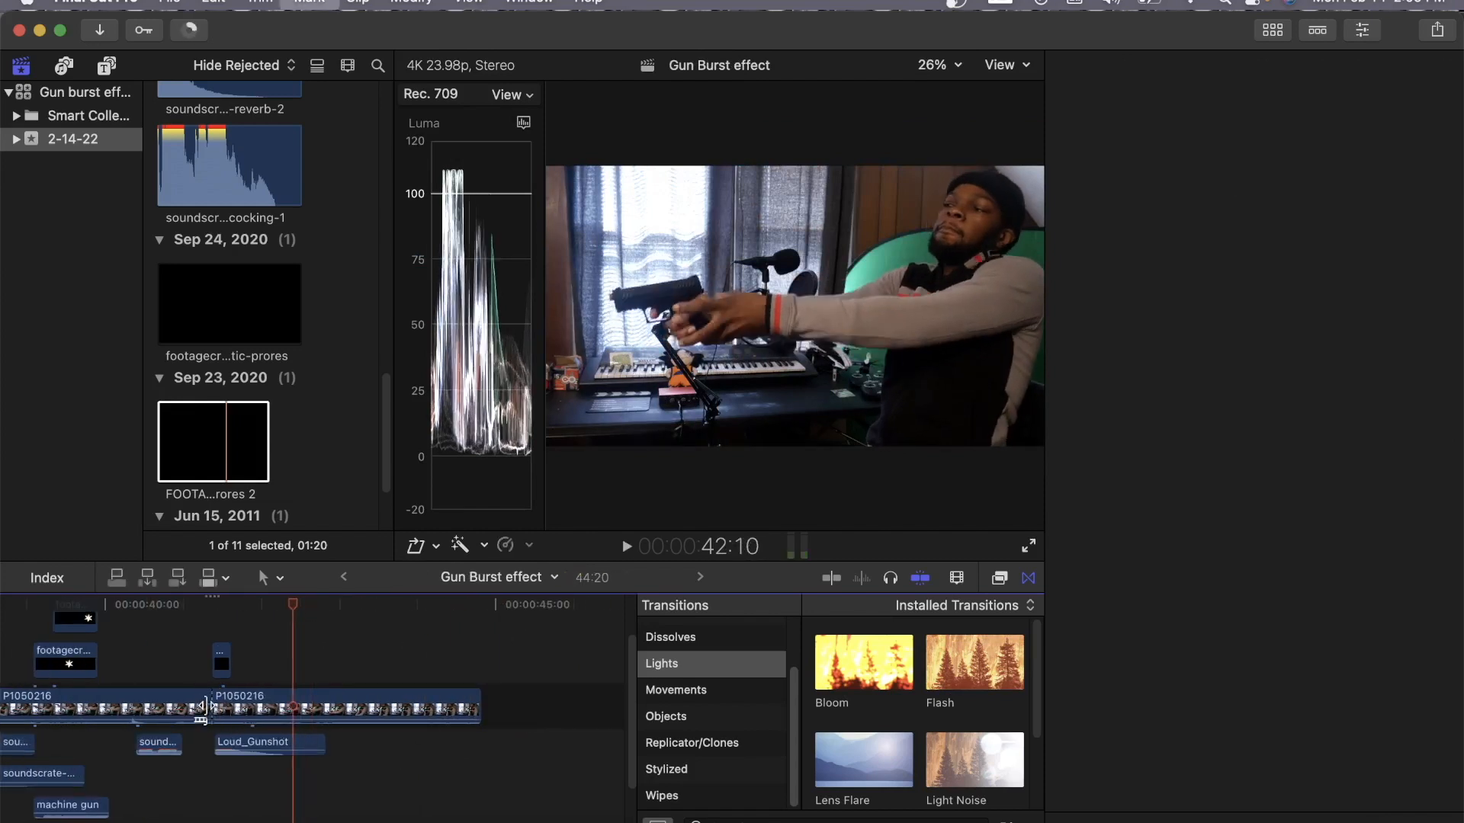
Browse the installed video effects, looking through the Color category and opening the Light category.
left_click(999, 580)
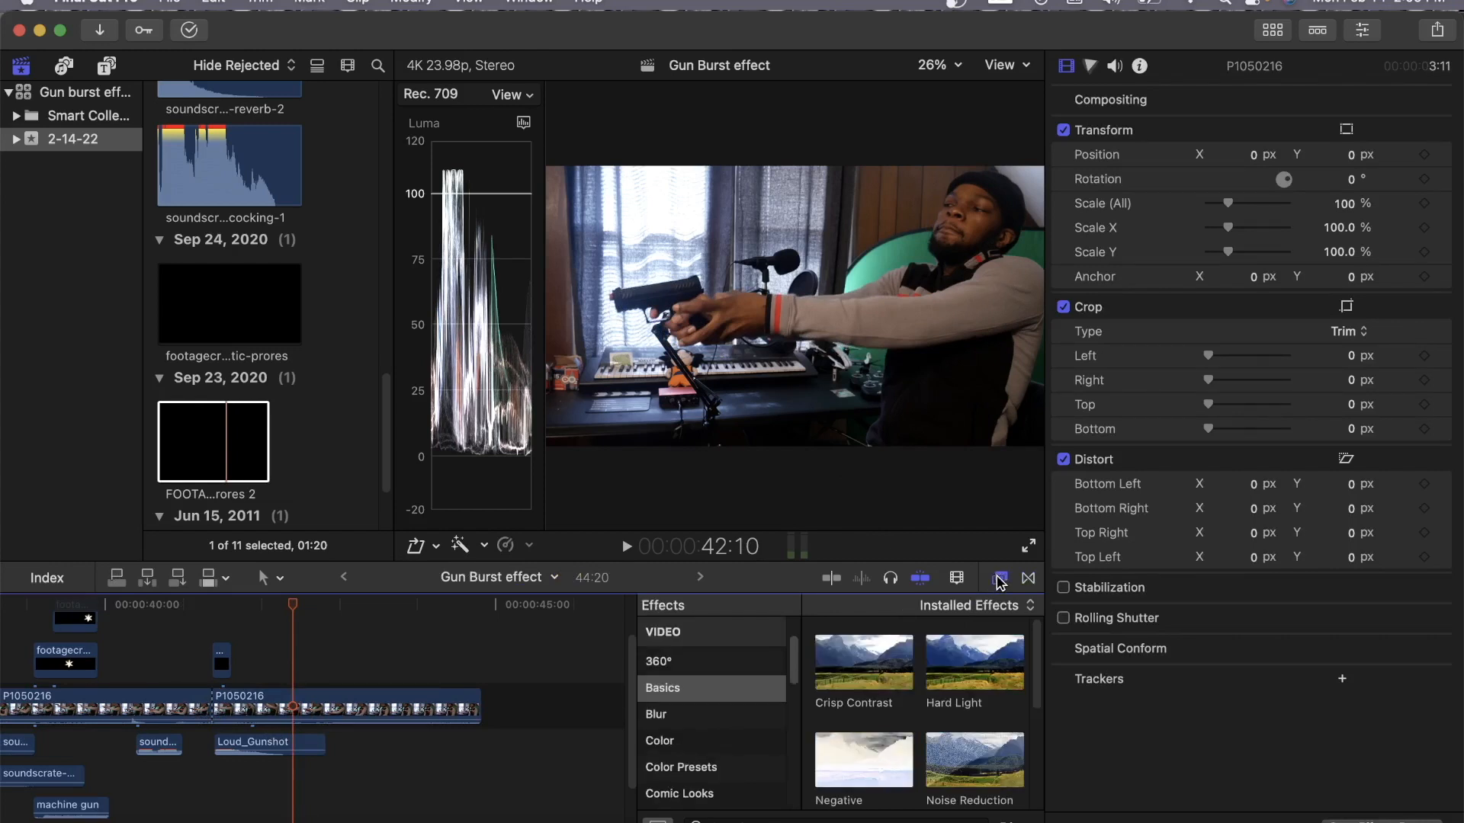
scroll(312, 709, "left", 4)
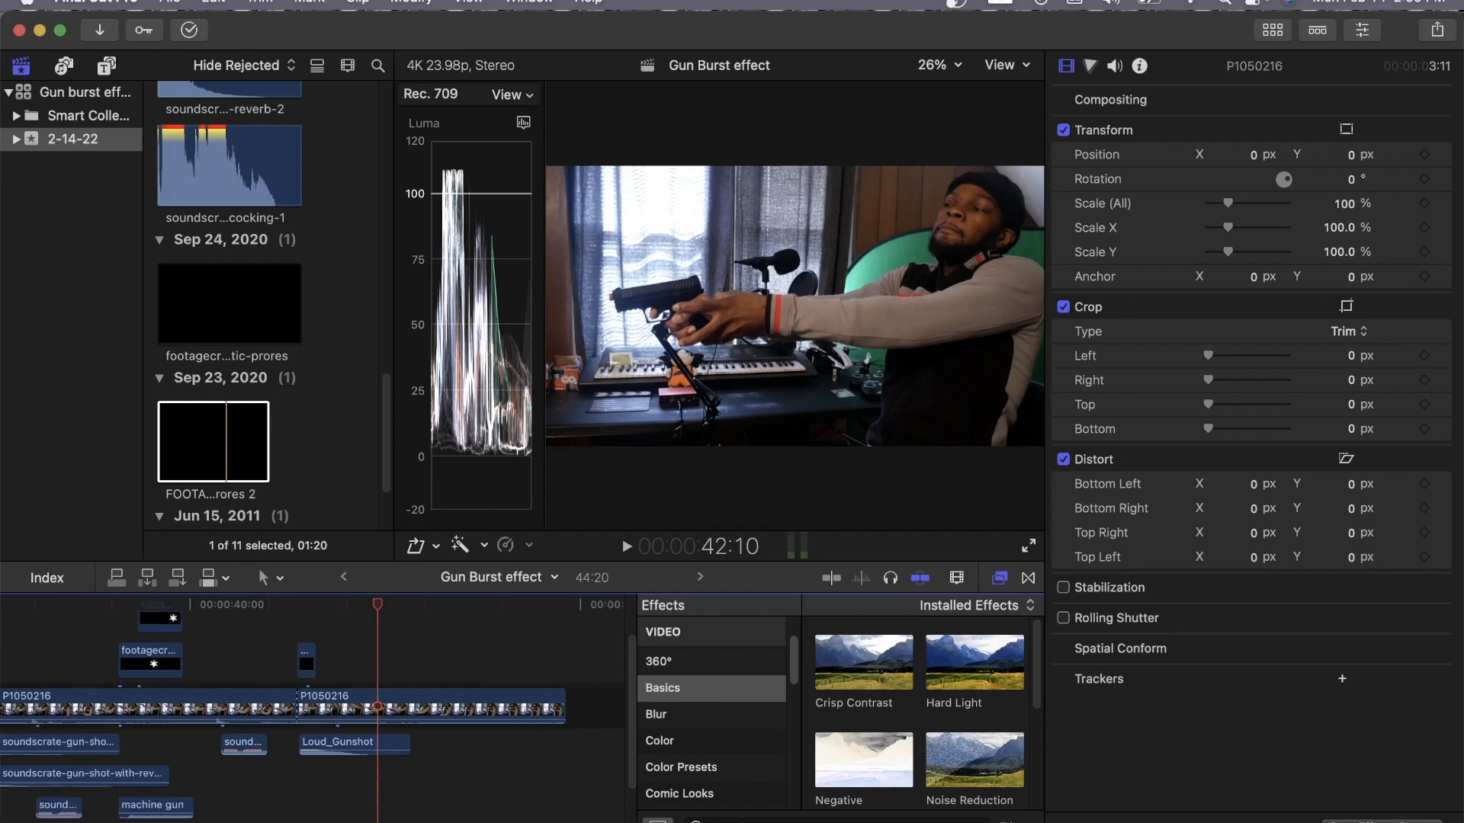
scroll(312, 709, "right", 1)
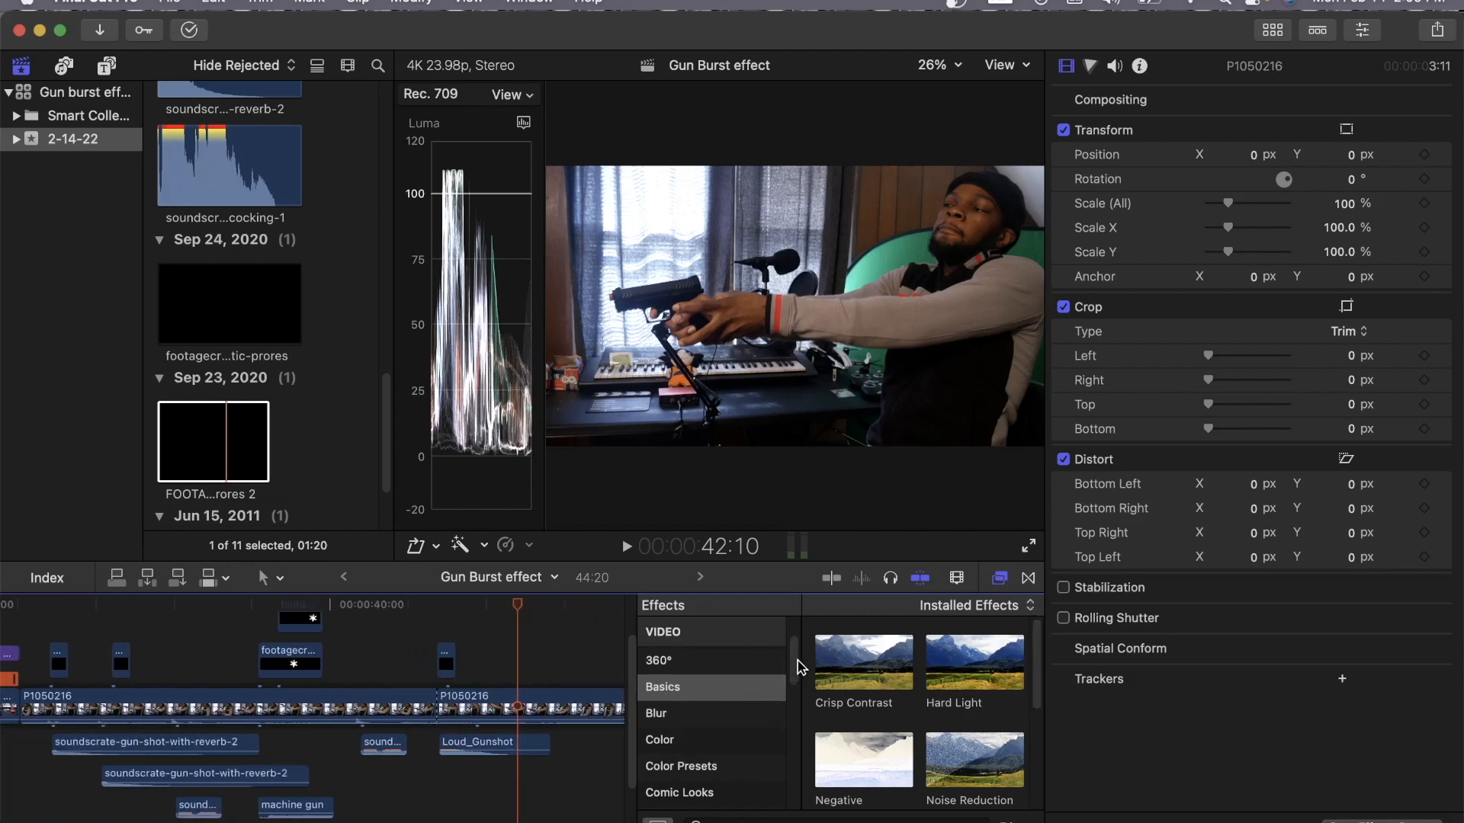
mouse_move(797, 660)
left_mouse_down()
mouse_move(789, 696)
mouse_move(787, 684)
left_mouse_up()
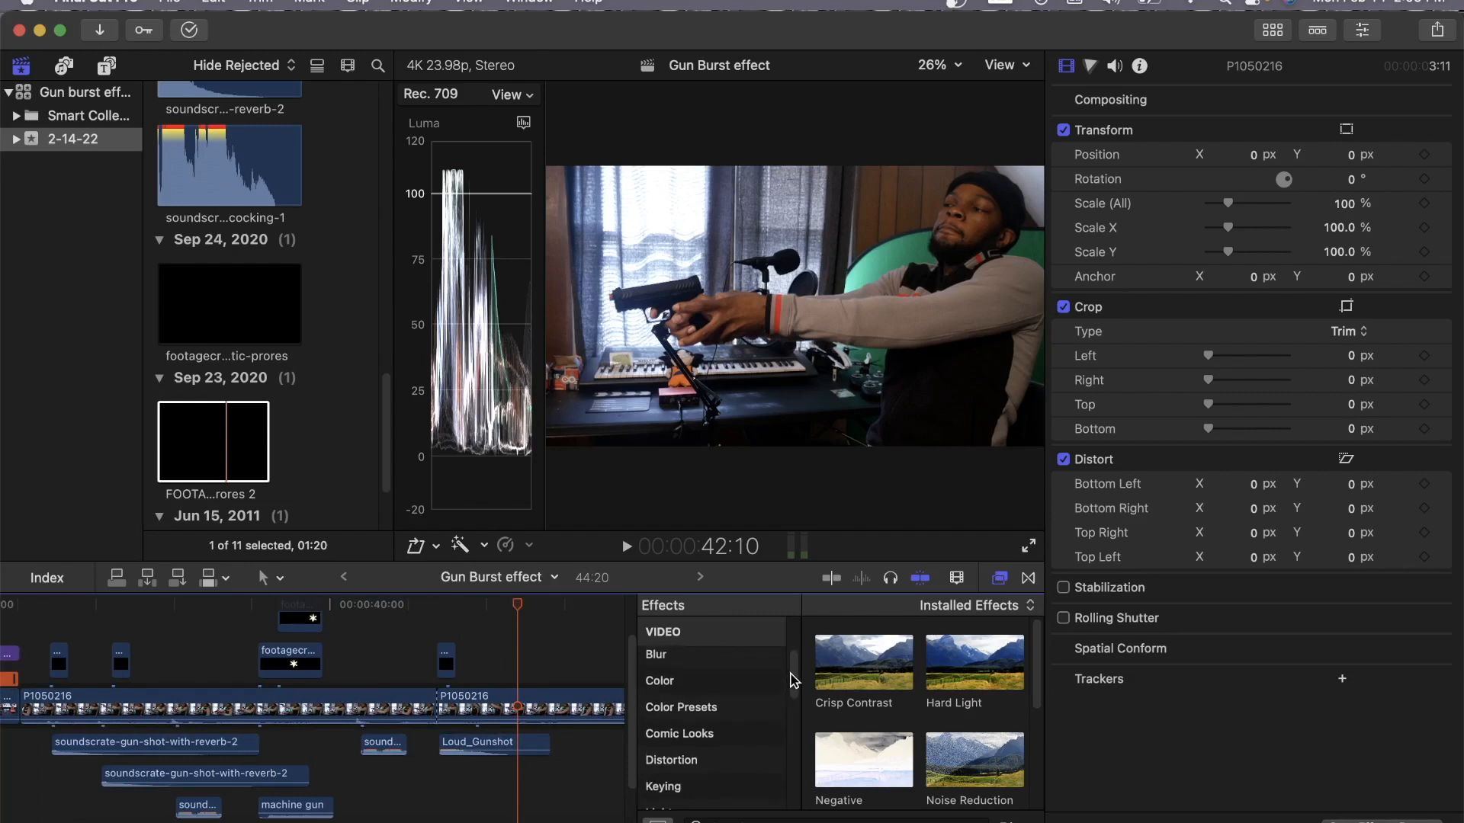
left_click(704, 690)
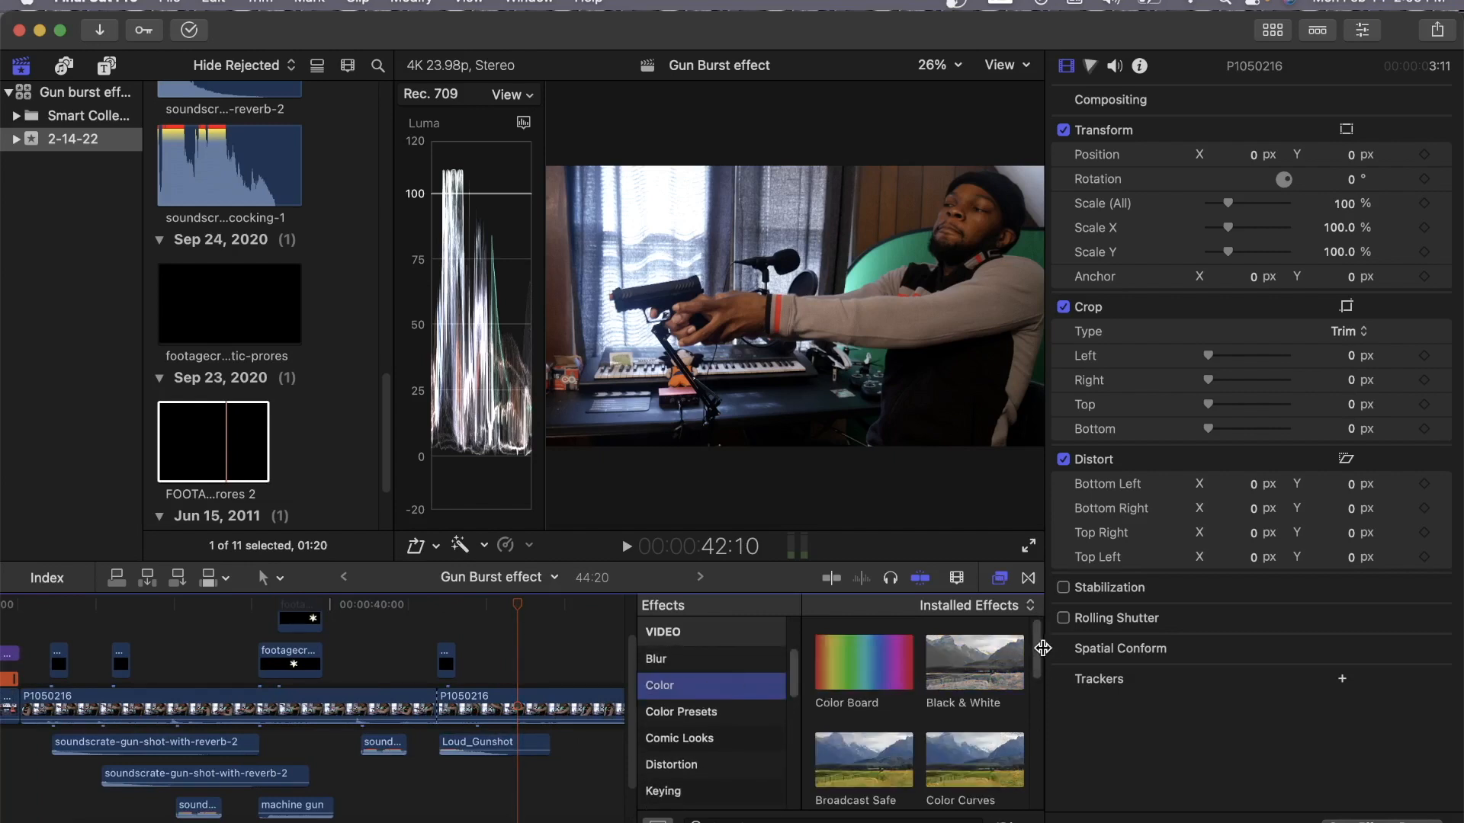
scroll(1006, 769, "down", 10)
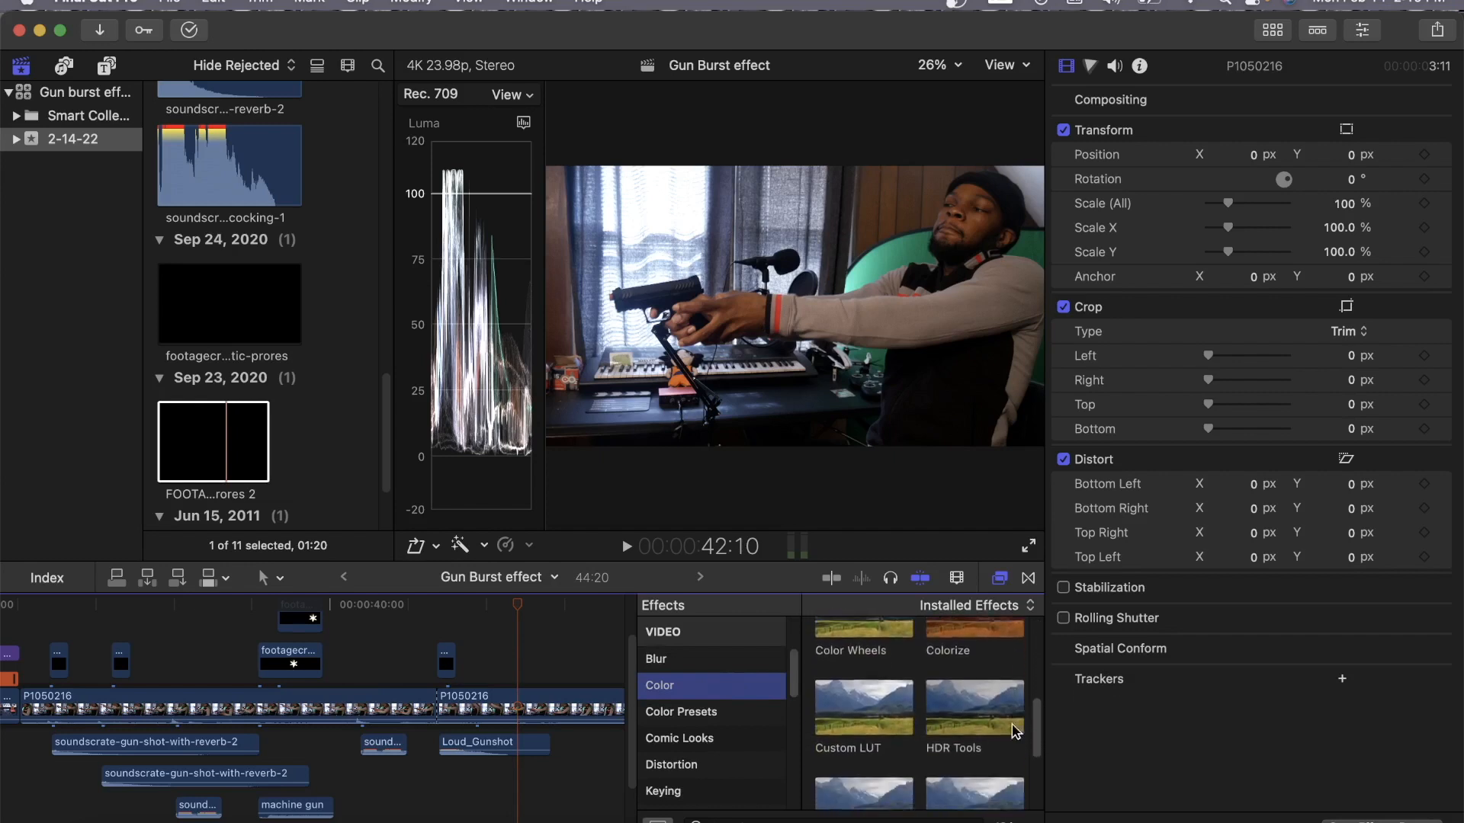
scroll(1003, 763, "down", 3)
scroll(1006, 762, "up", 10)
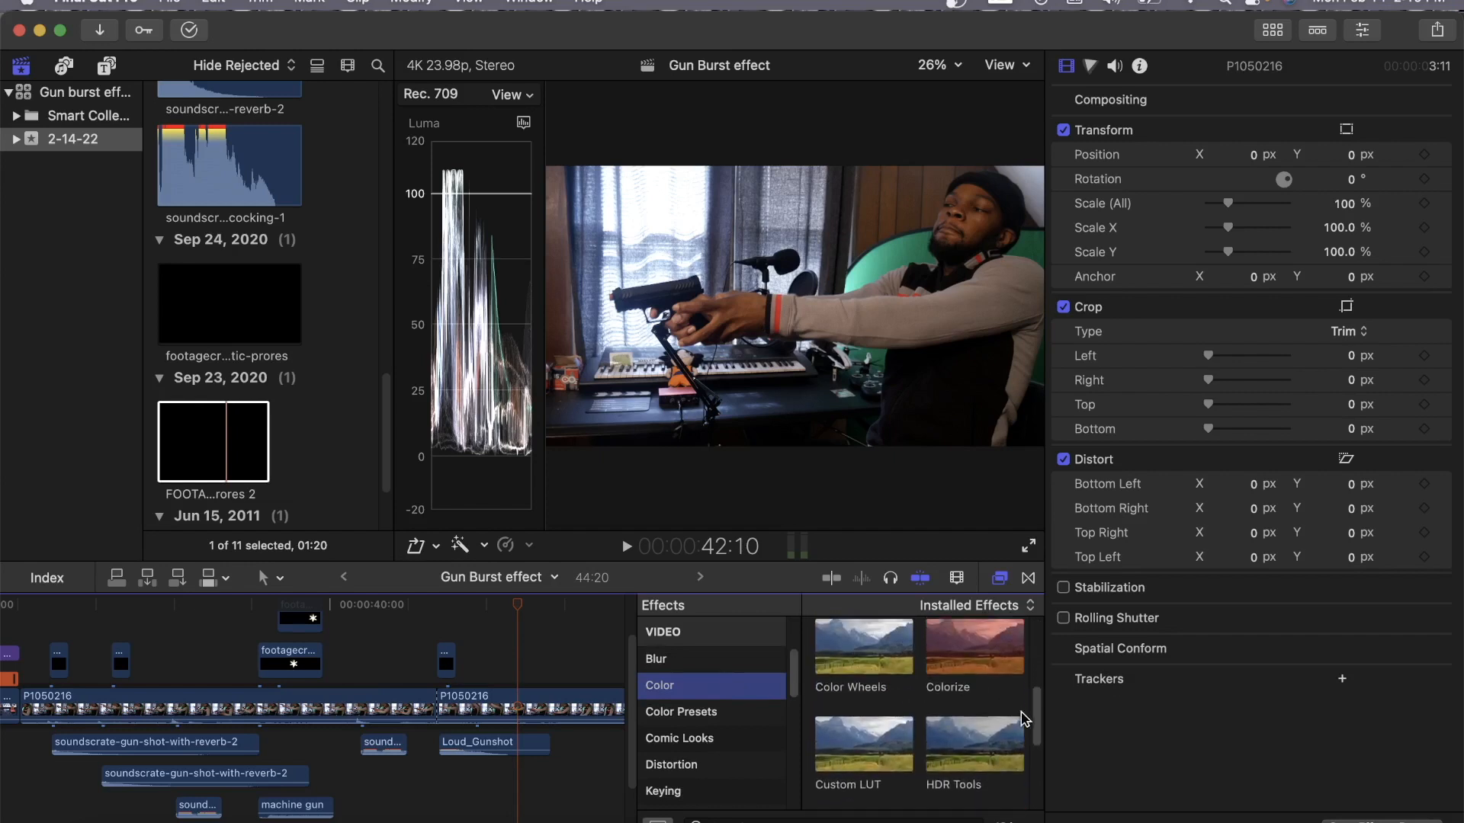
scroll(791, 679, "down", 4)
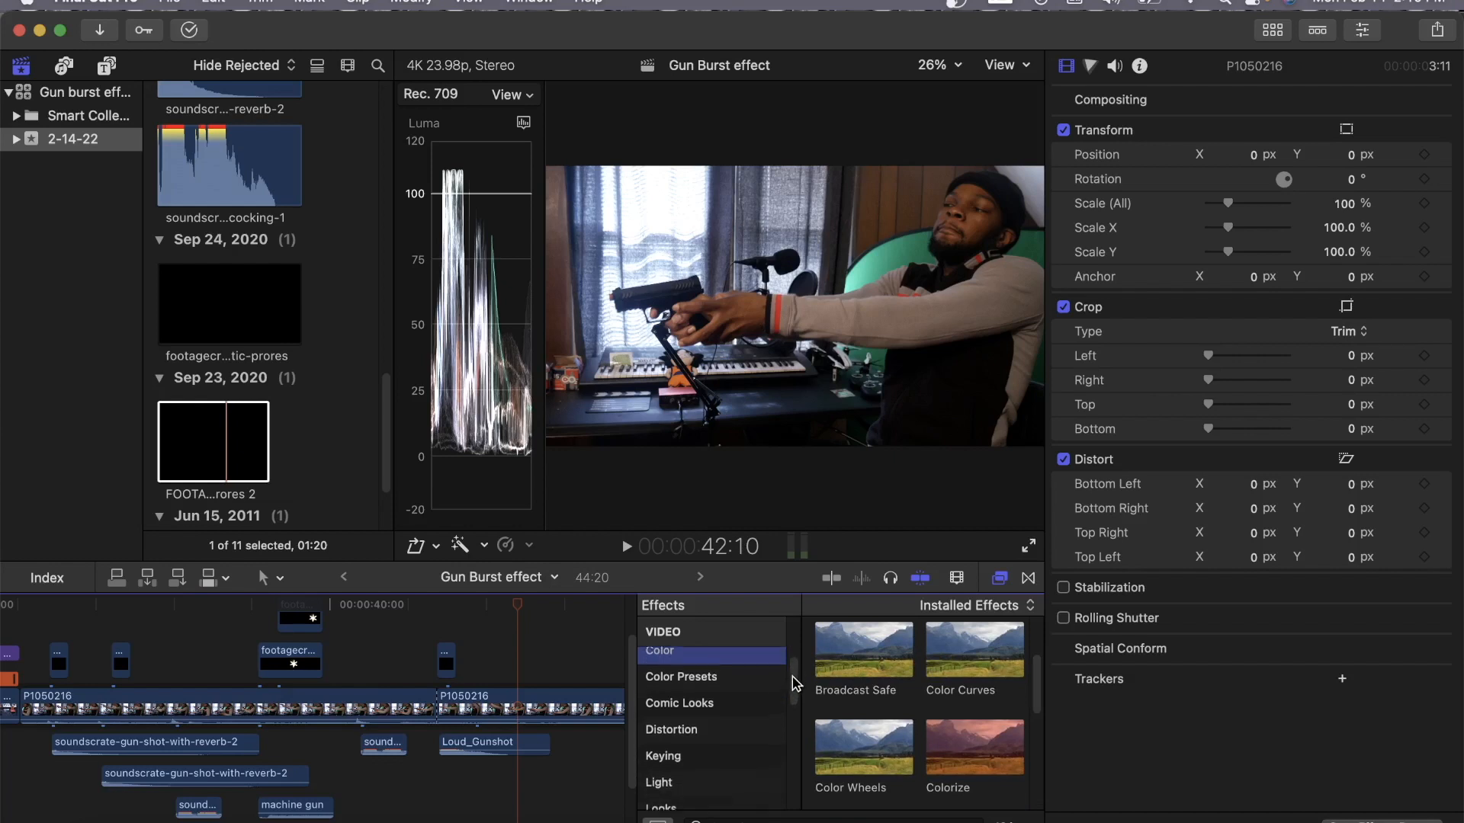
left_click(703, 730)
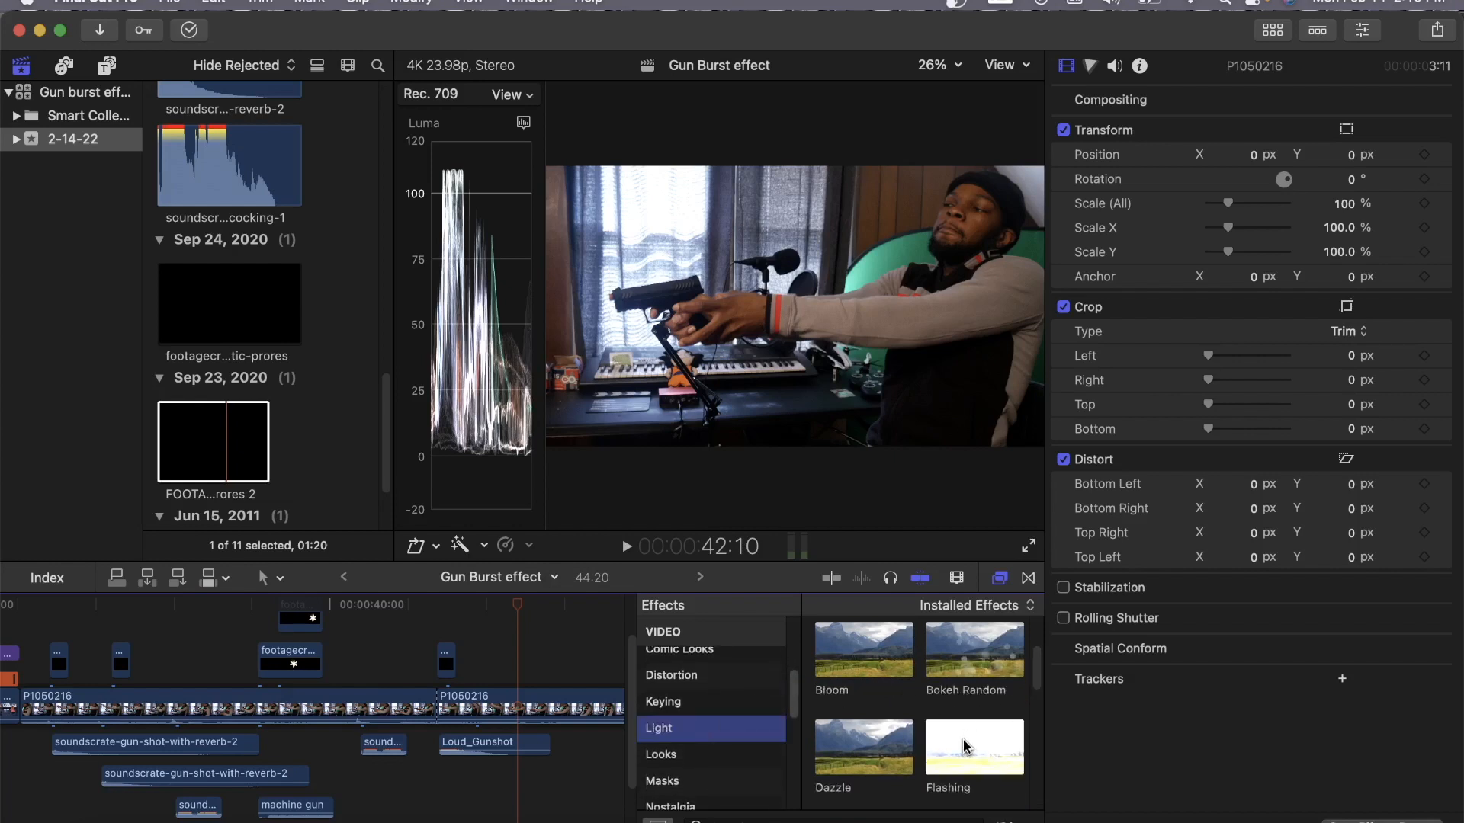
Split P1050216 with the Blade tool at 39:02 and 20 frames further on, where the muzzle flash ends, and return to the Select tool.
left_click(361, 604)
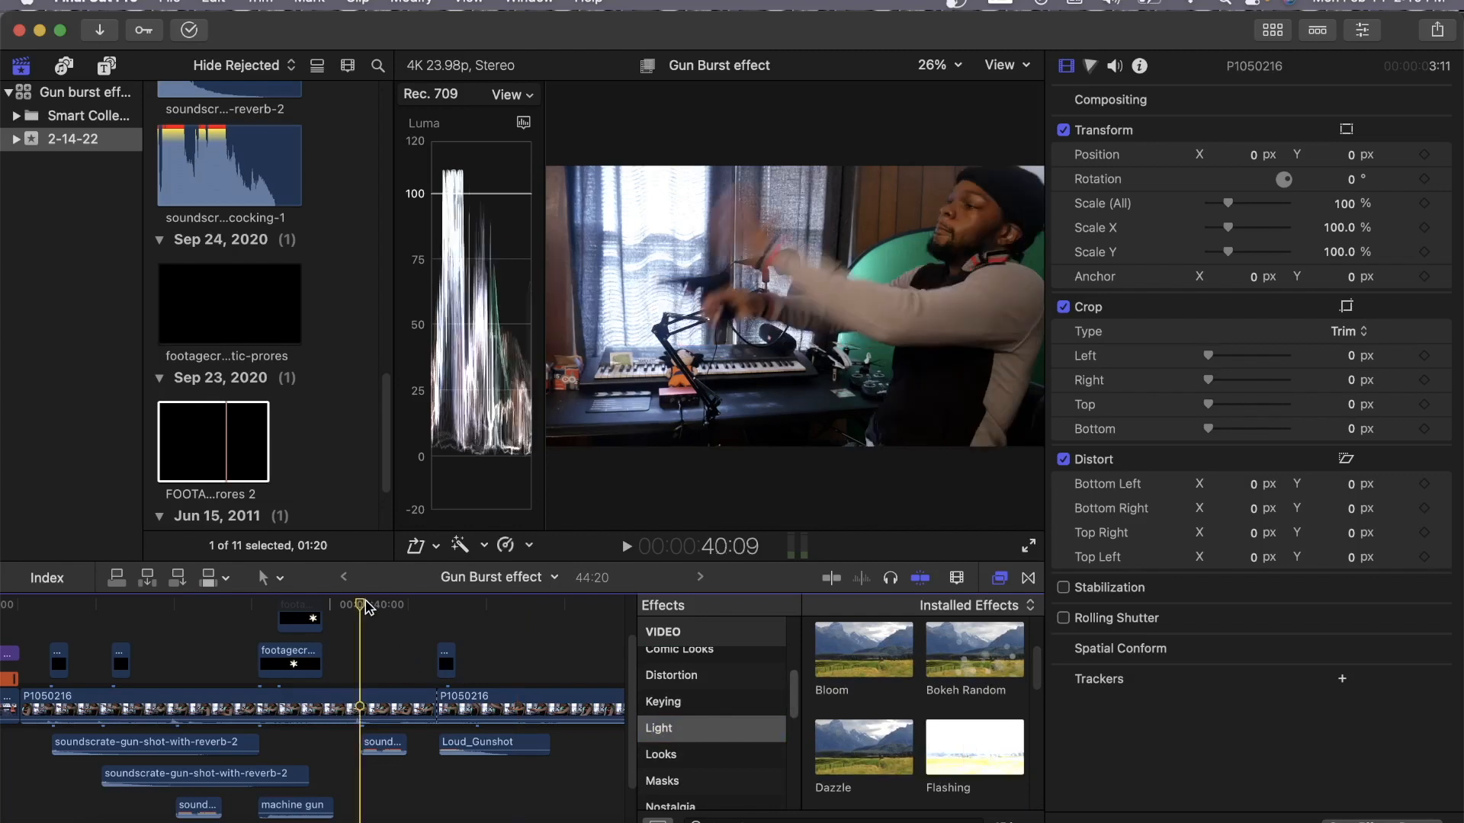
left_click_drag(367, 607, 256, 614)
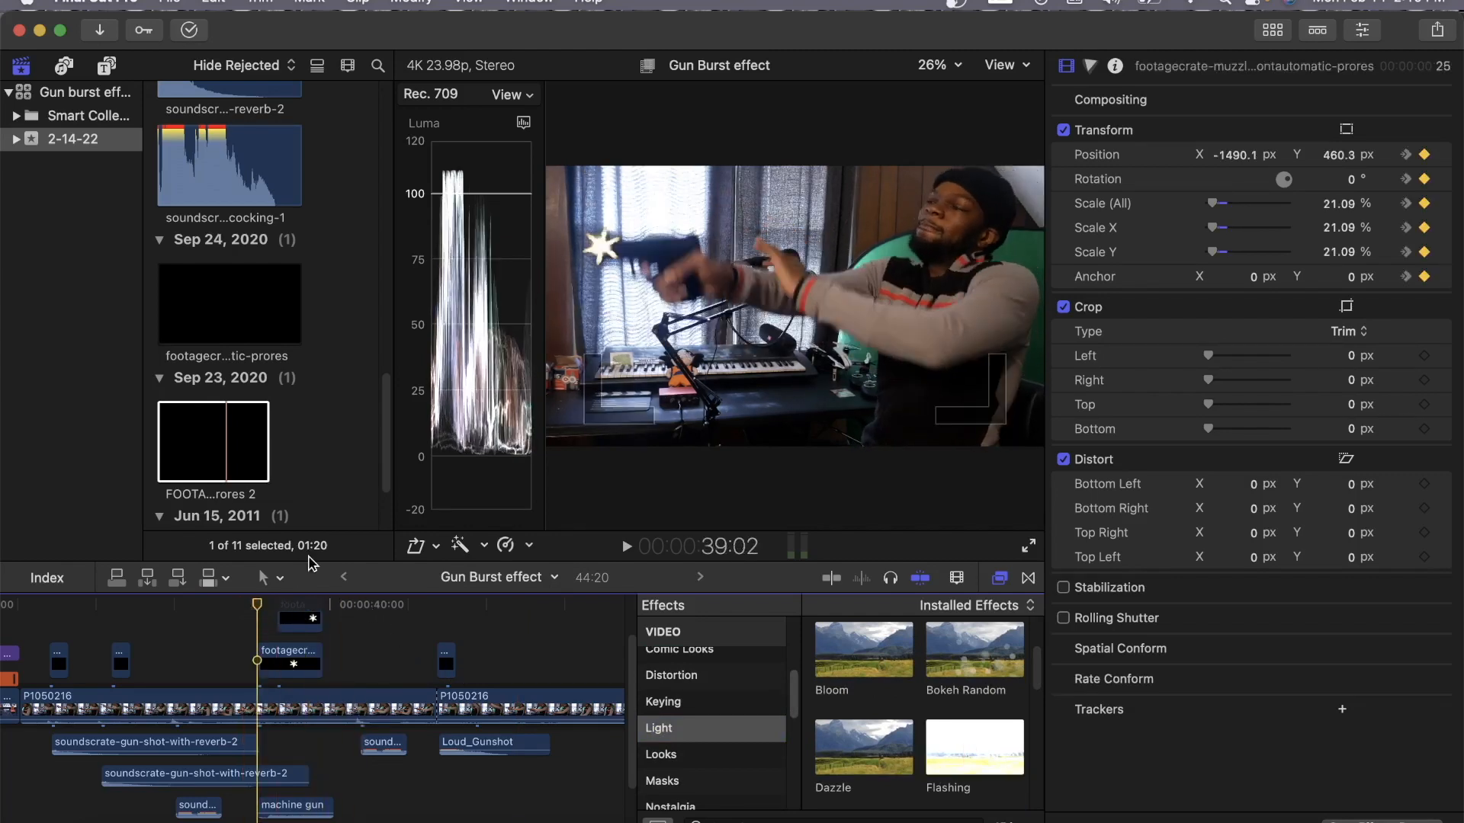
left_click(261, 577)
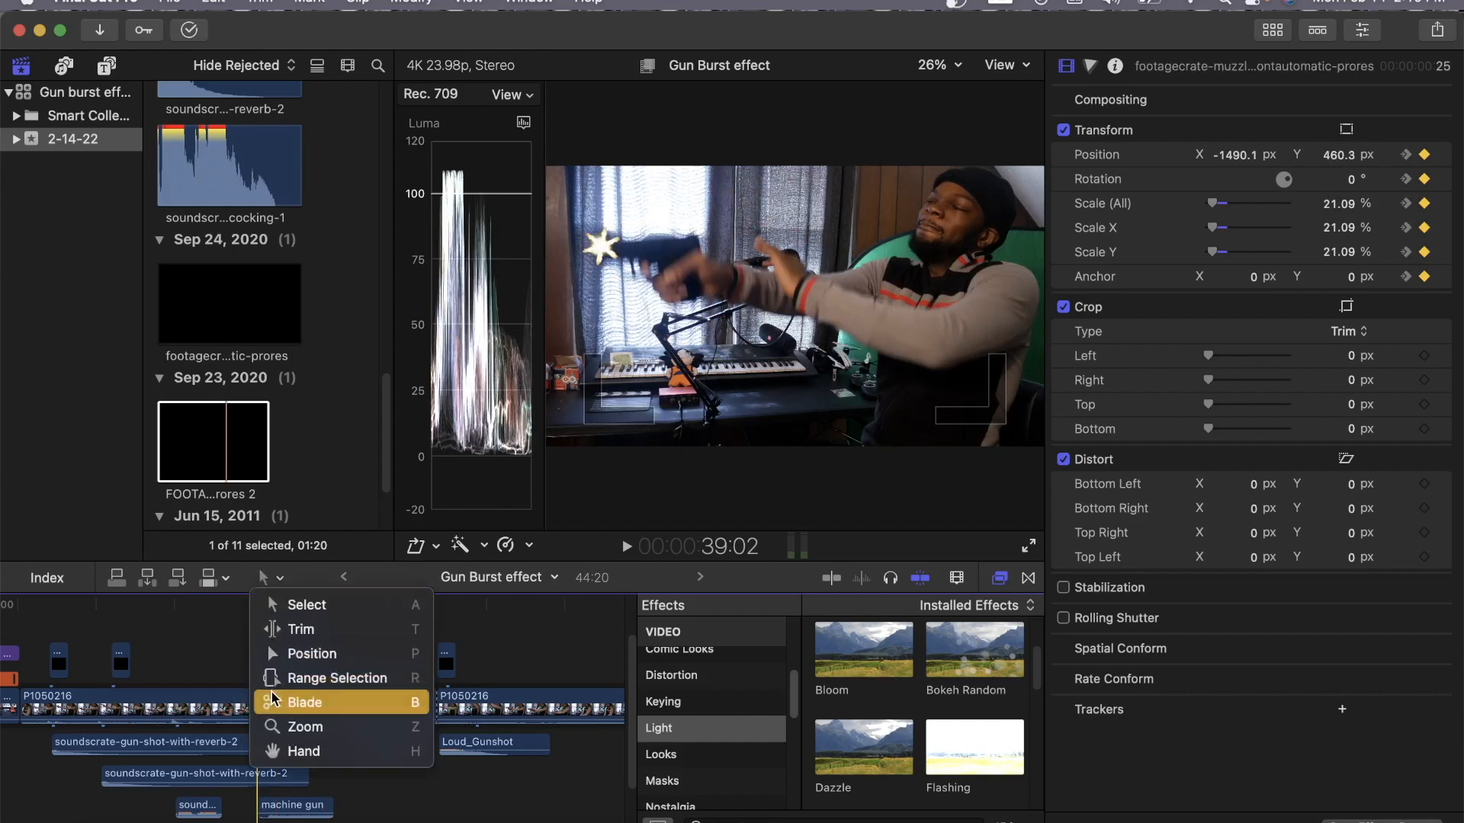
left_click(290, 702)
left_click(255, 714)
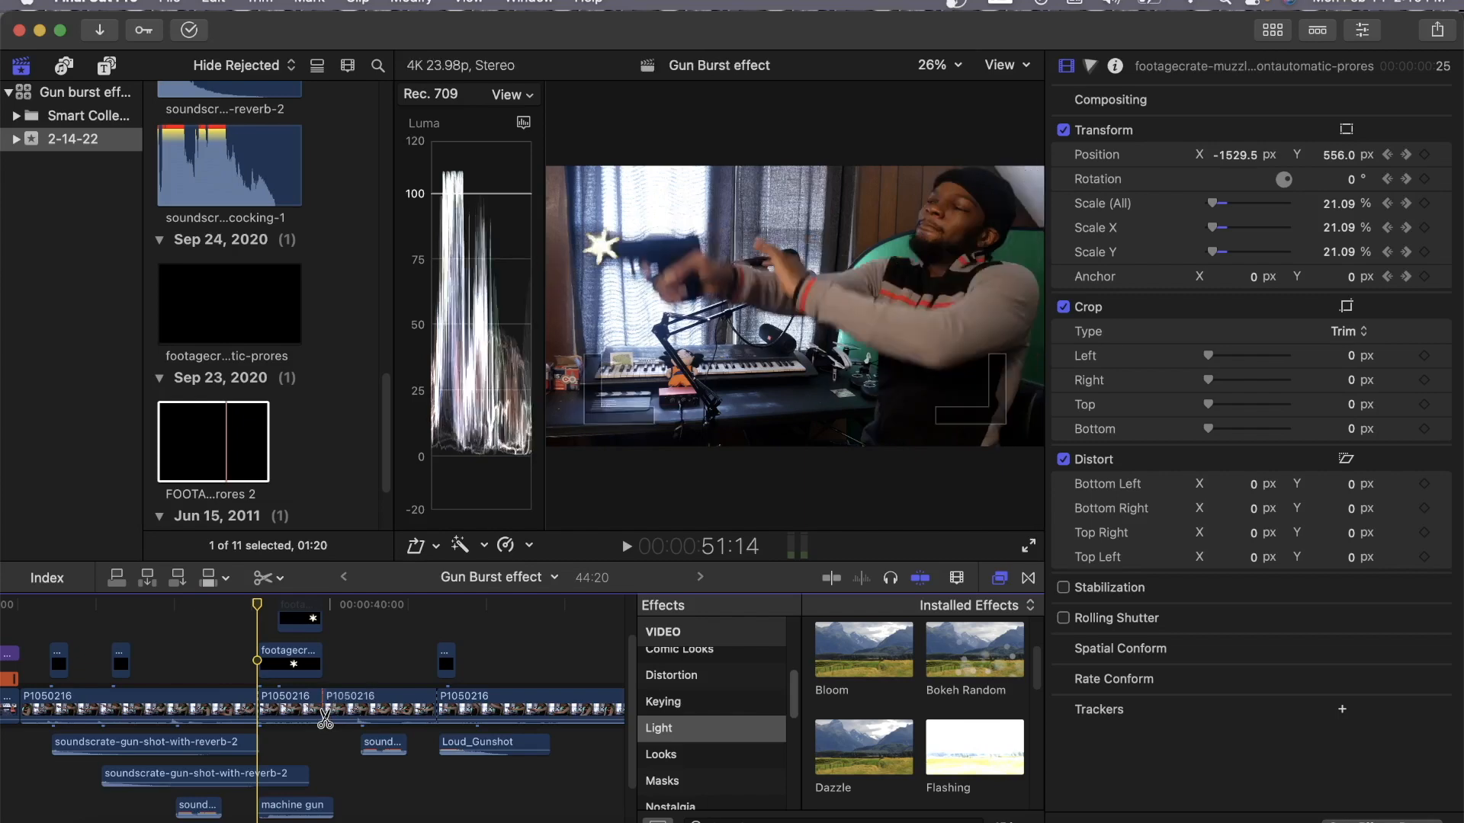
left_click(263, 578)
left_click(301, 604)
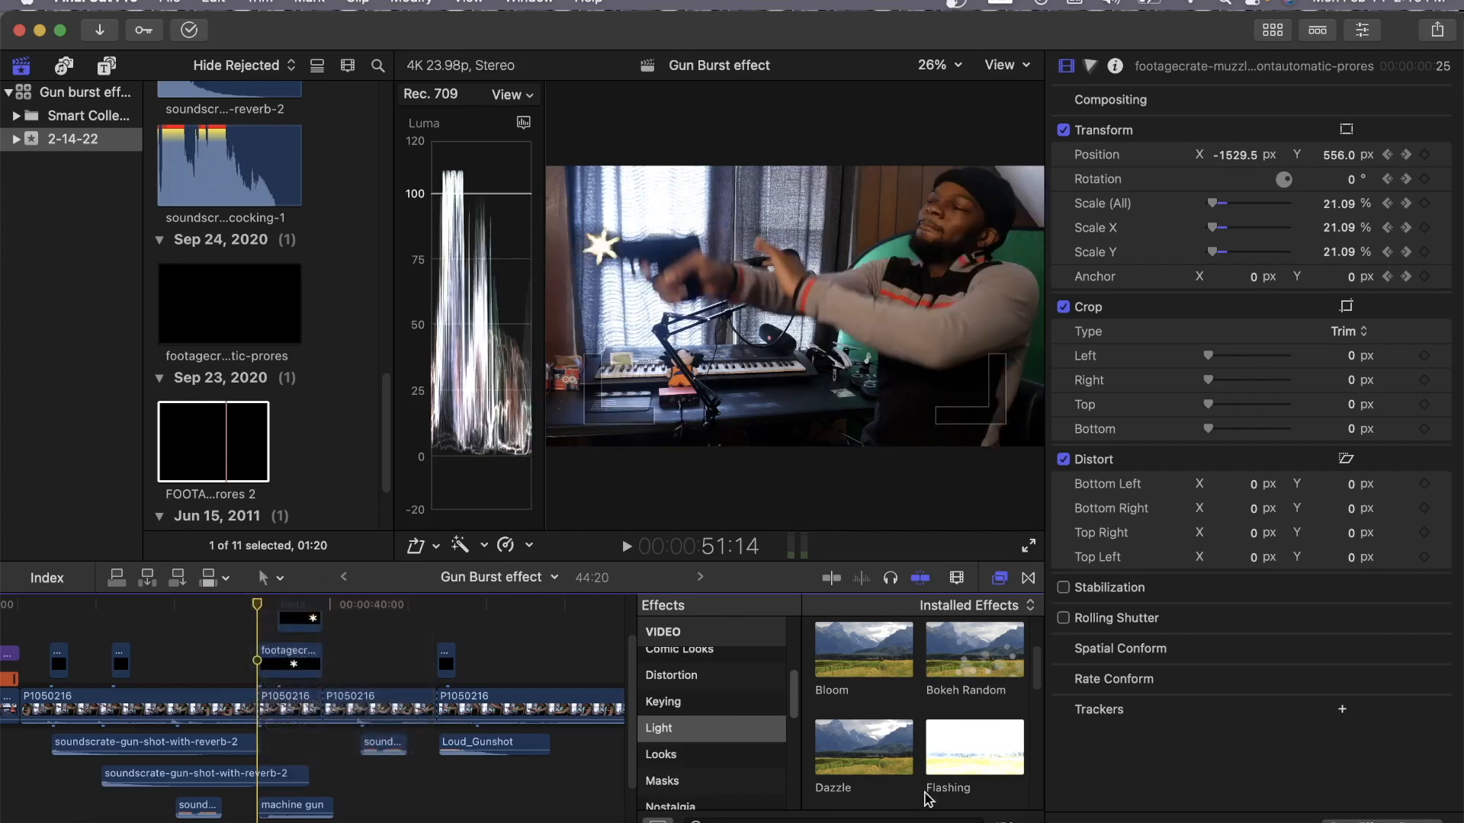
Try the Flashing effect on the 20-frame P1050216 section under the muzzle flash and play it back from 38:15 to 41:07.
left_click_drag(968, 743, 278, 684)
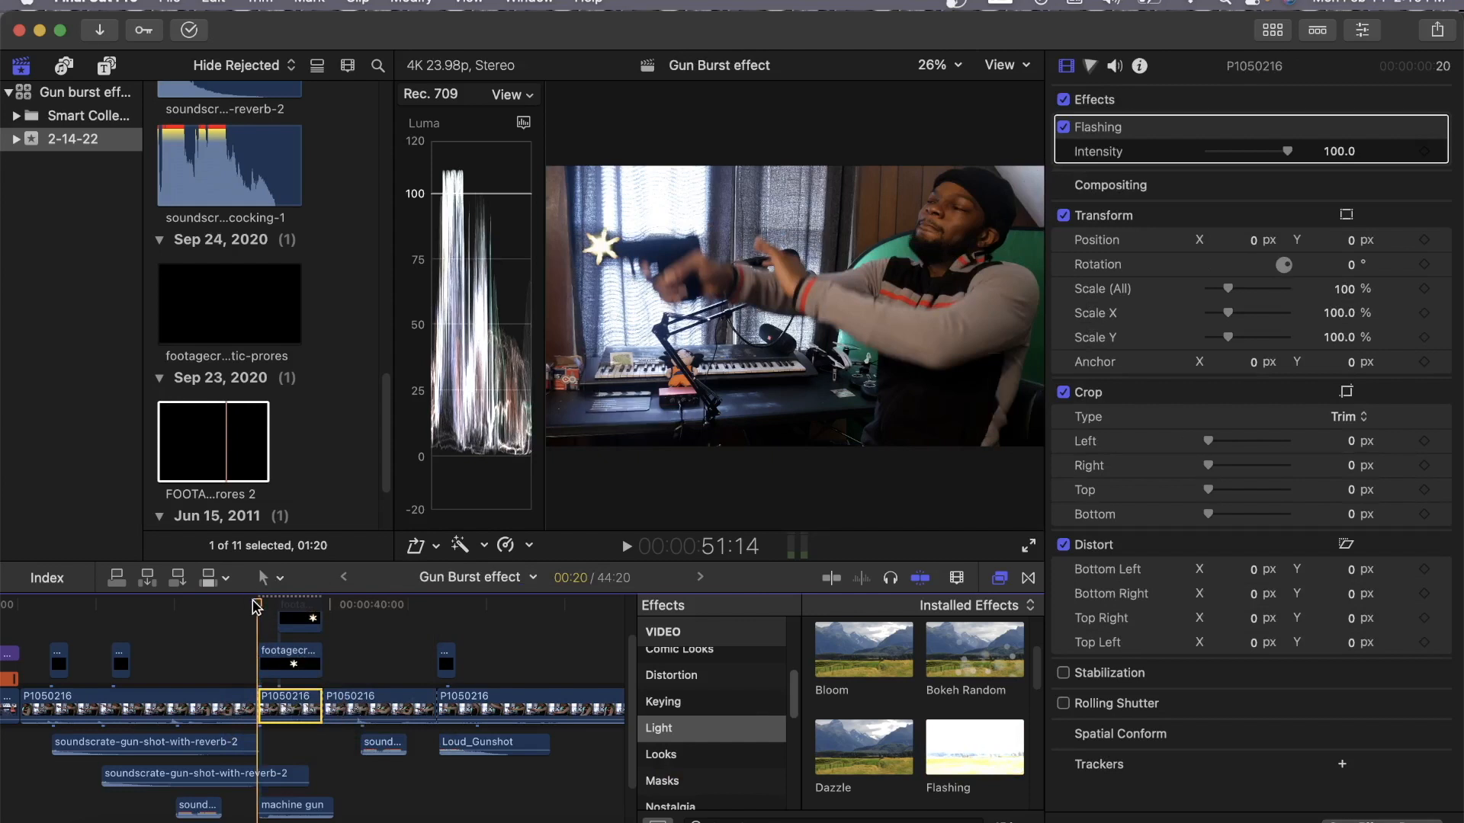
left_click_drag(256, 607, 255, 608)
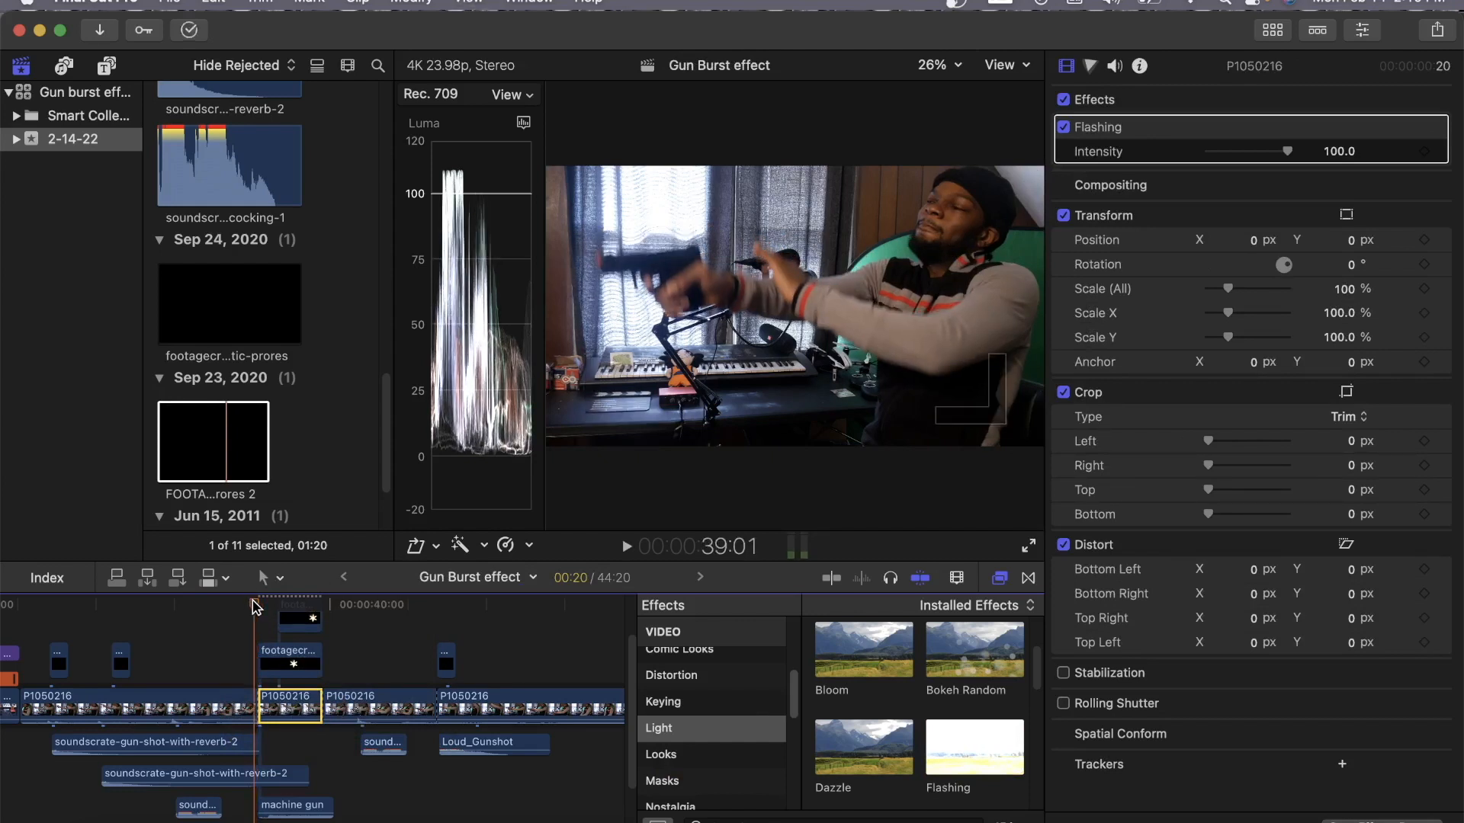
left_click(223, 605)
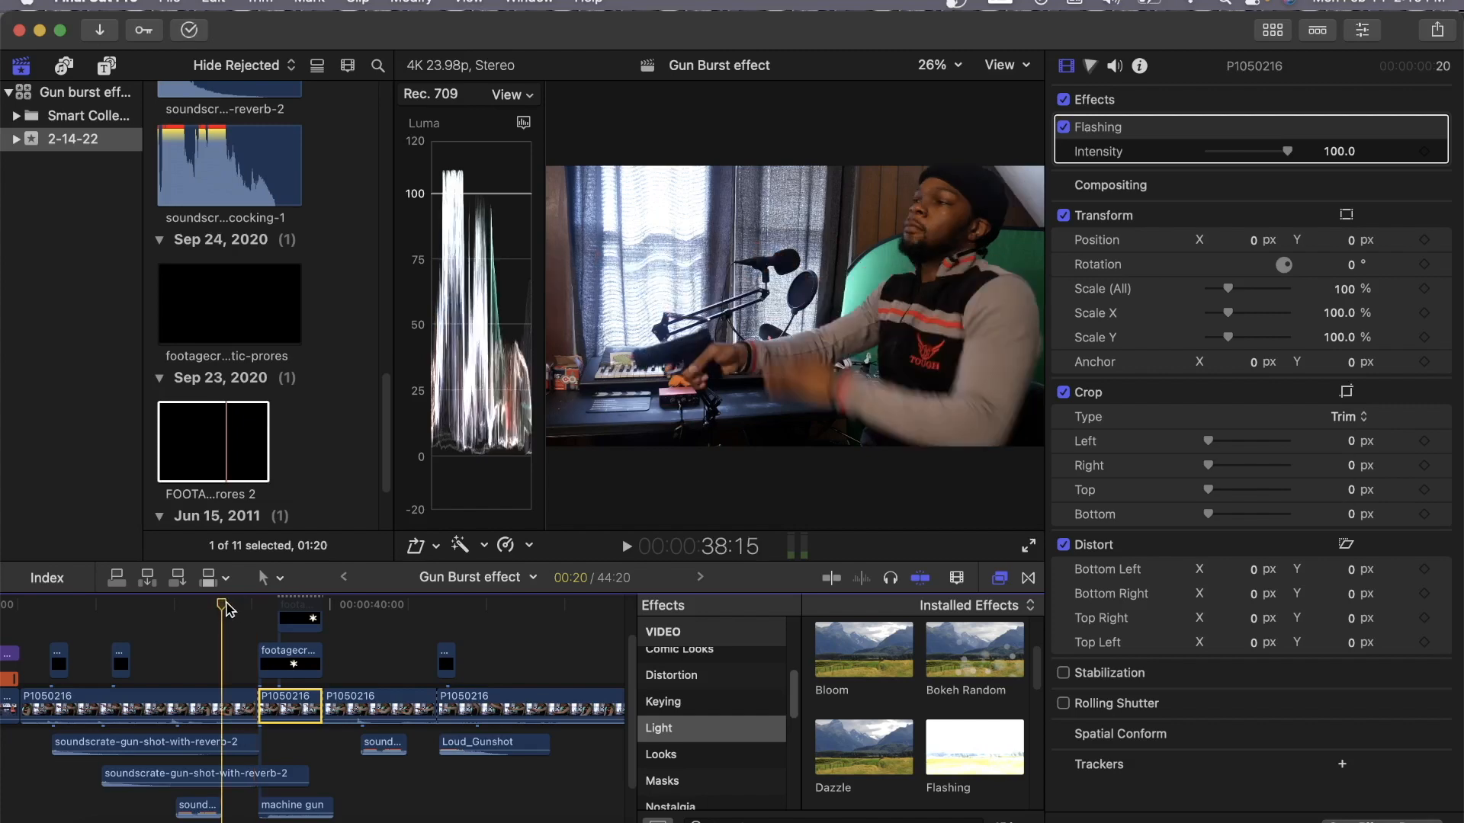
key("space")
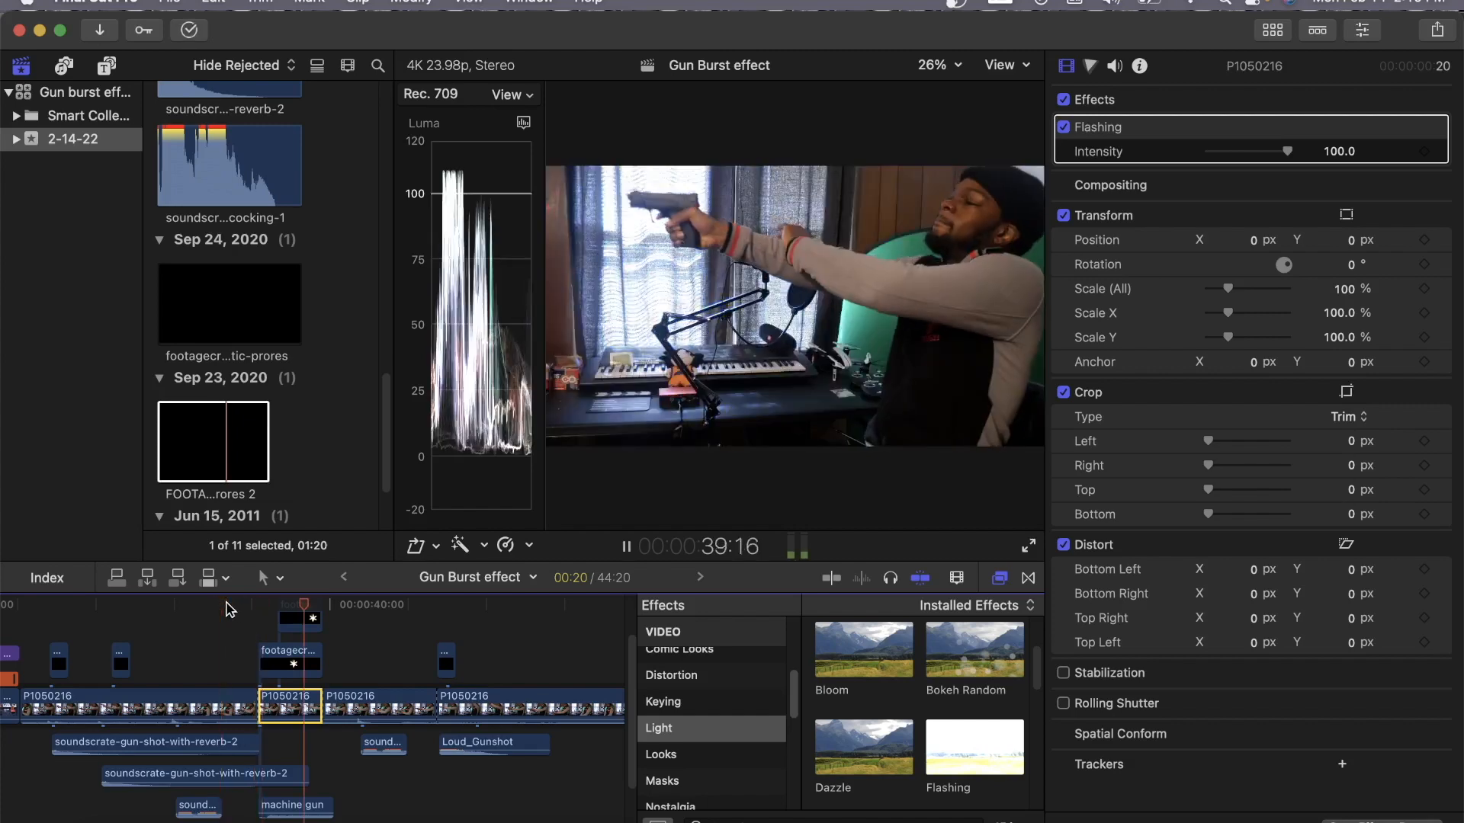
key("space")
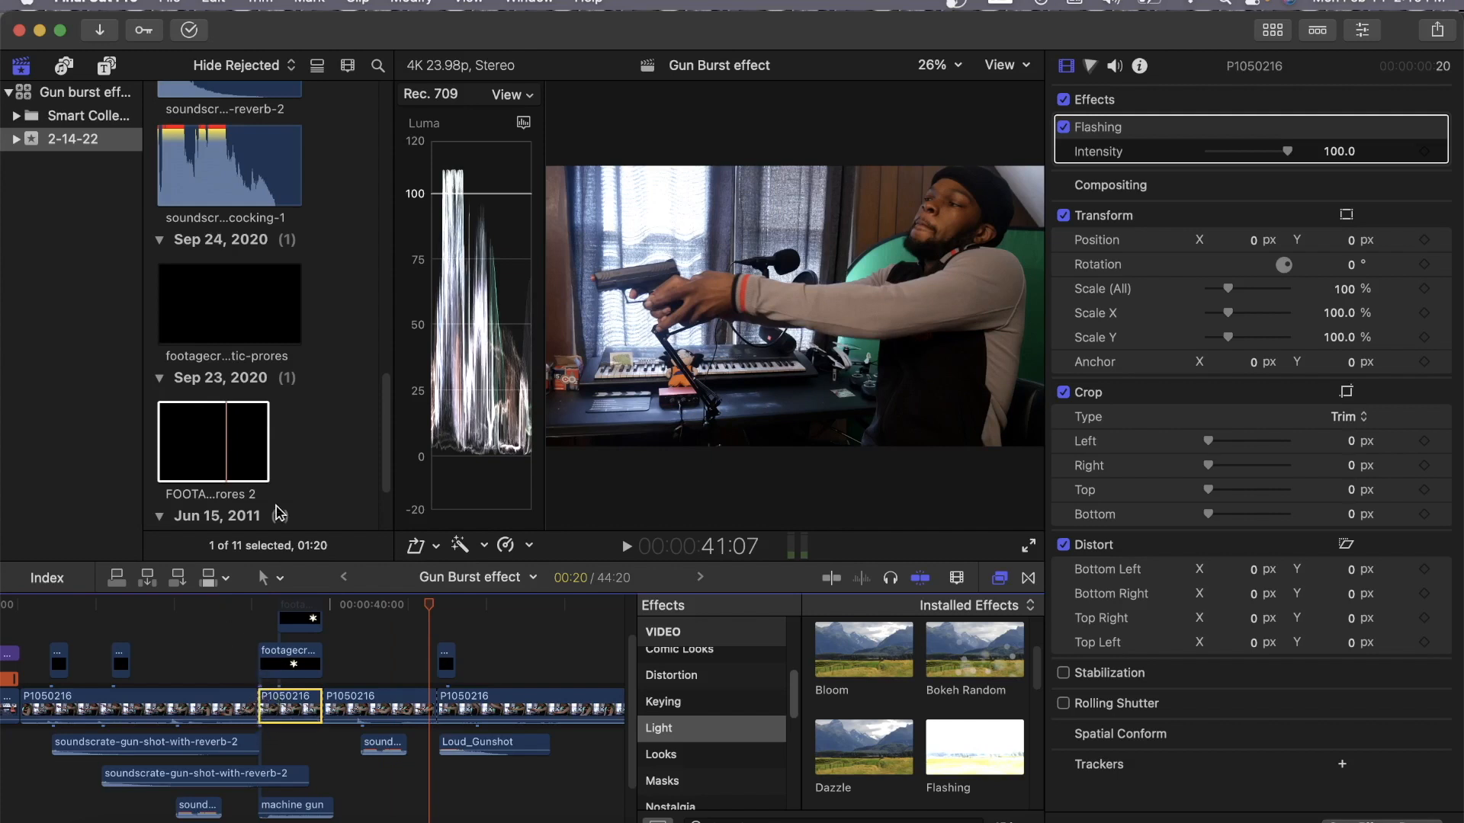
Delete the Flashing effect from the 20-frame P1050216 section and undo back to before the splits.
key("Delete")
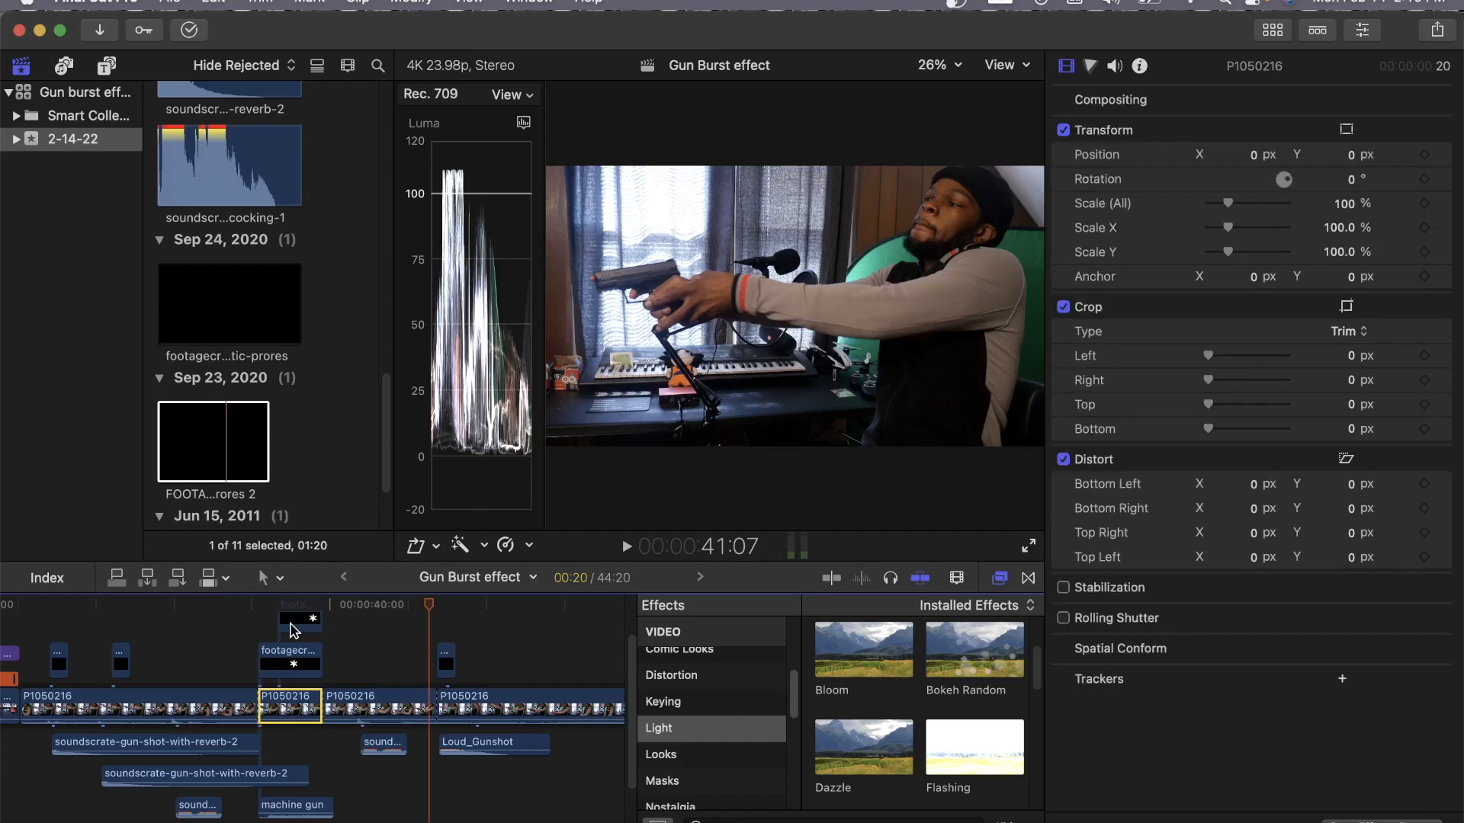
key("super+z")
key("super+z")
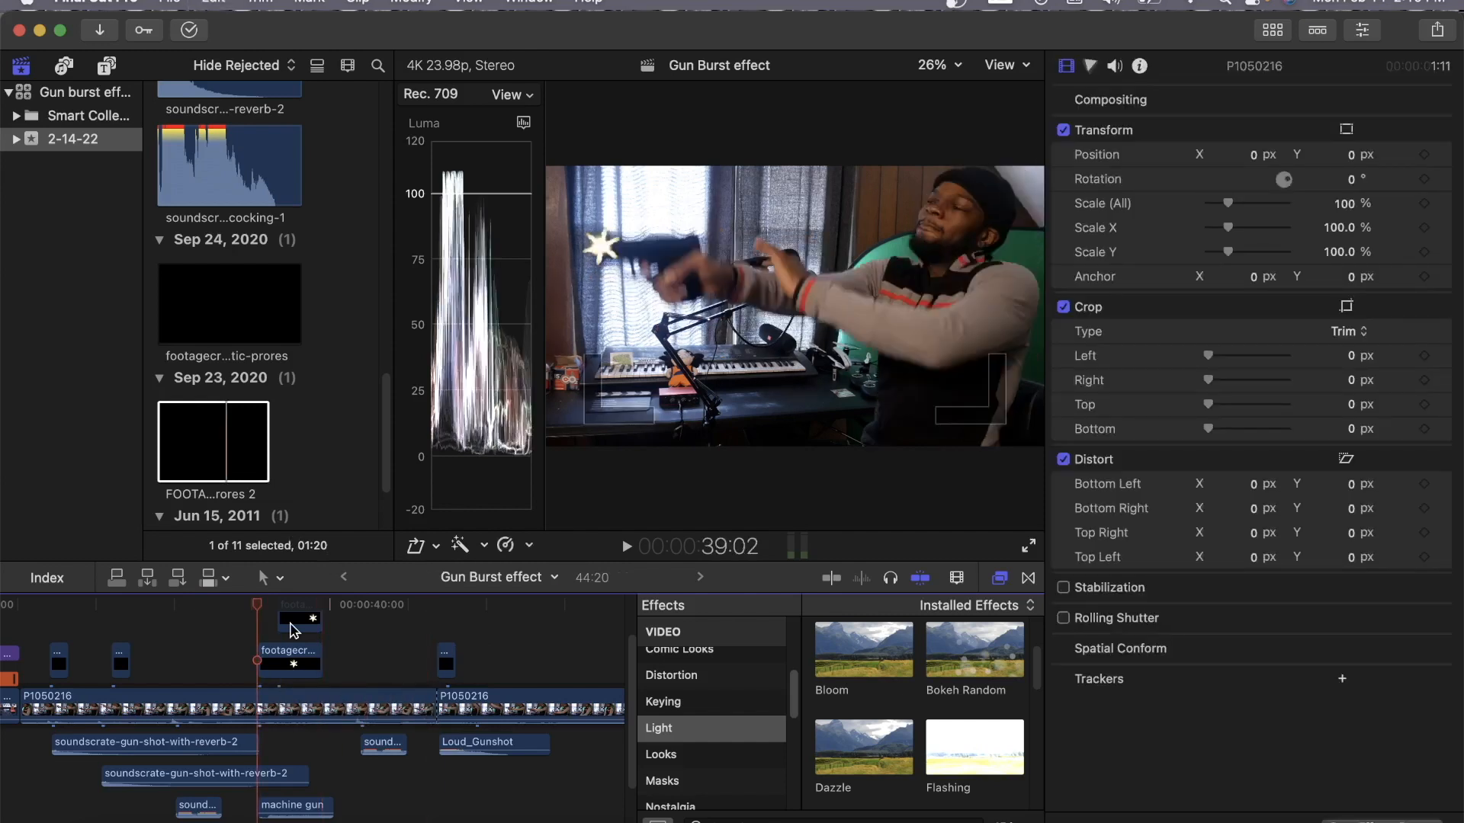
Try splitting P1050216 with the Blade tool at both ends of the muzzle flash starting at 39:02, and undo both cuts.
left_click(271, 578)
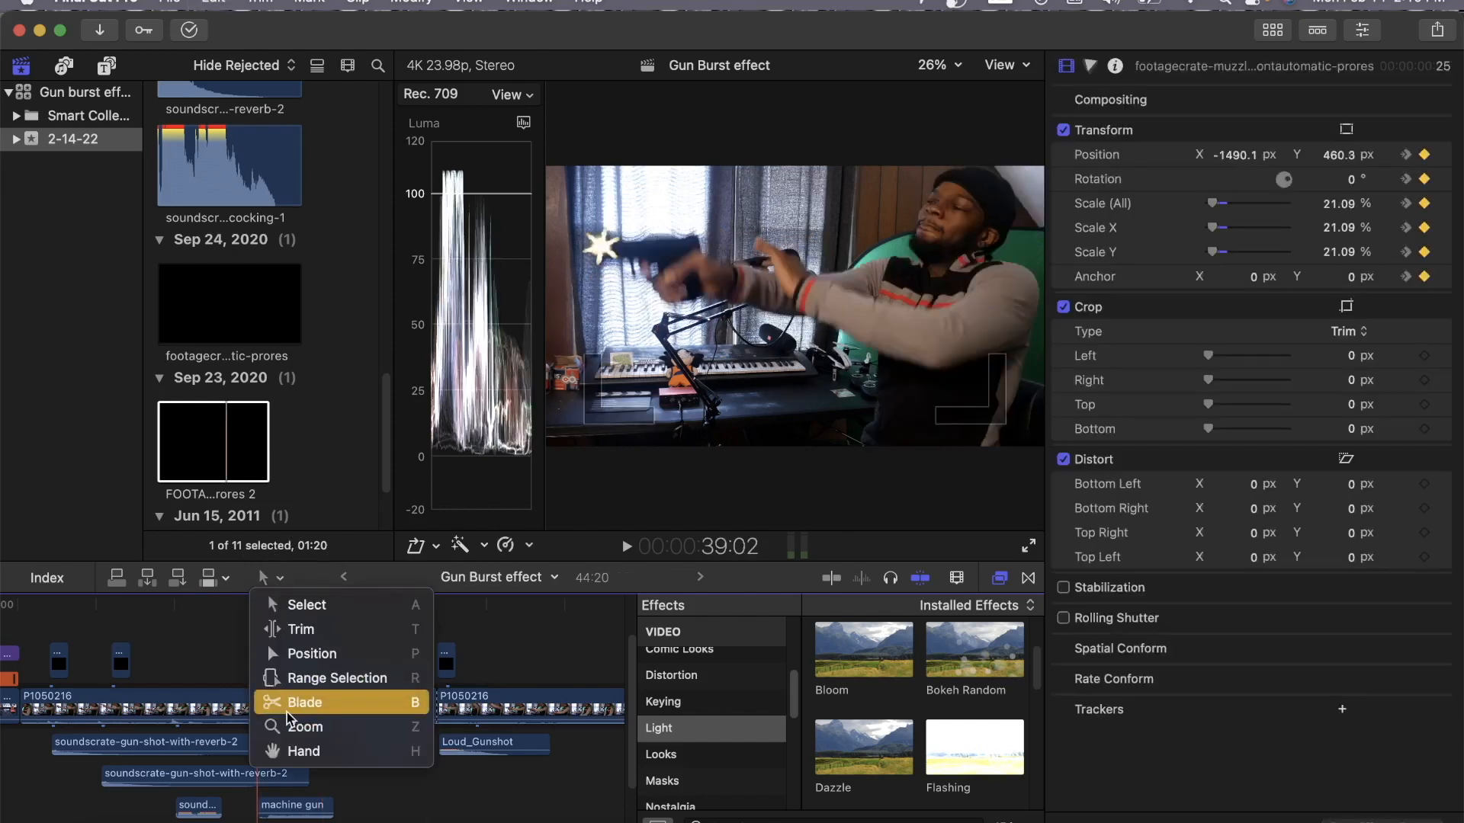
left_click(288, 699)
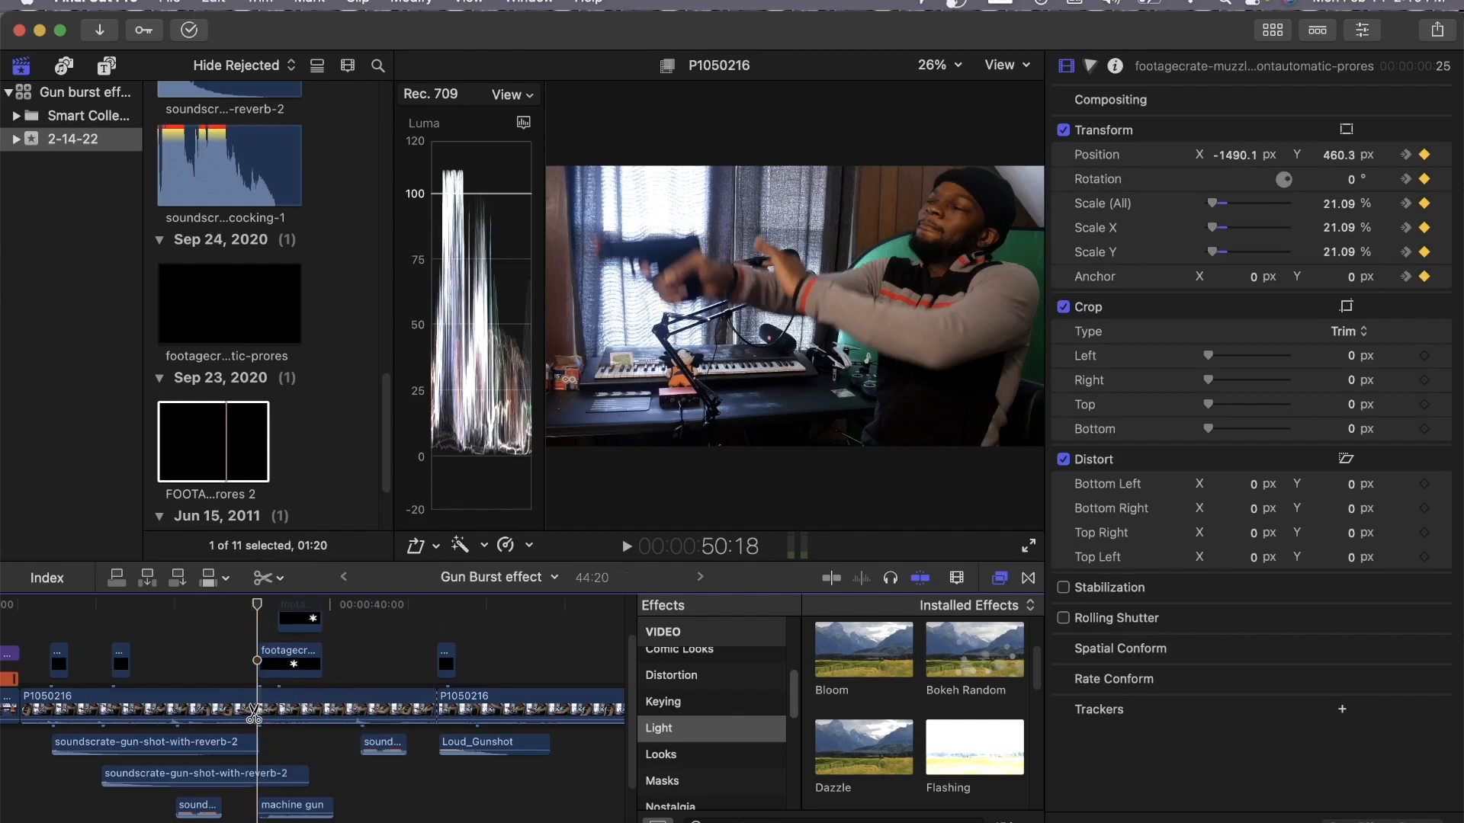
left_click(254, 713)
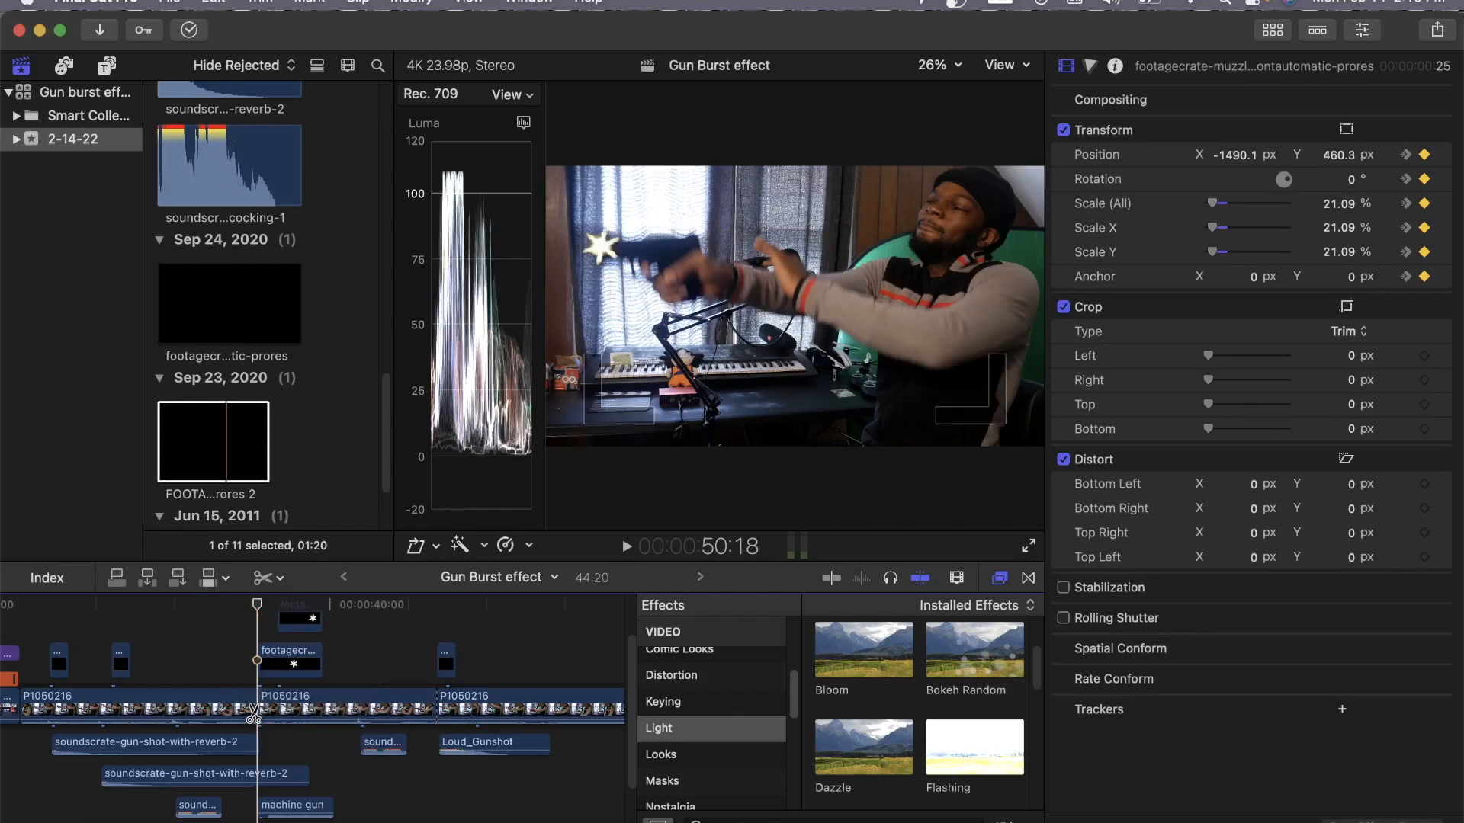
left_click(323, 710)
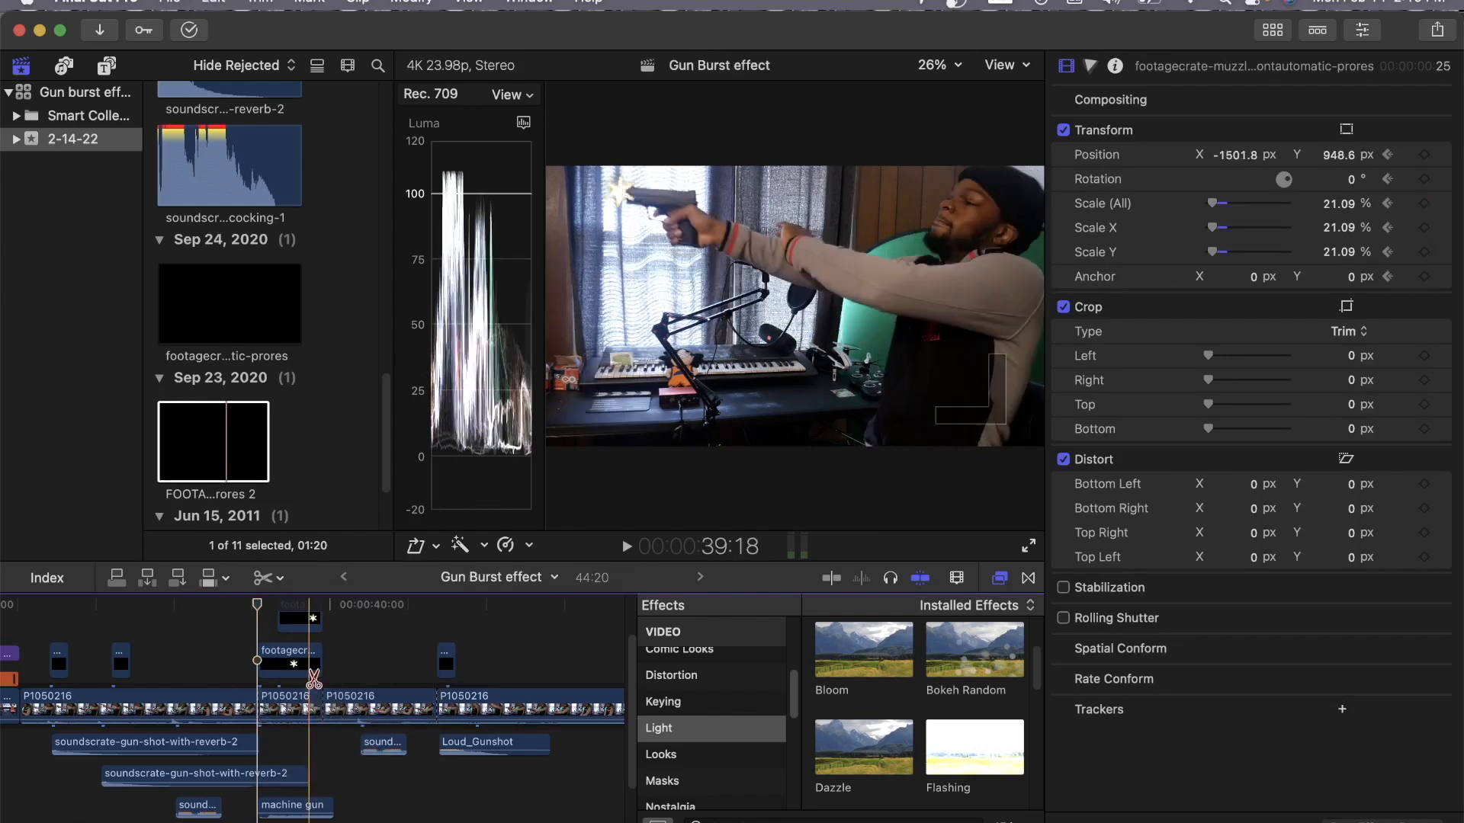
key("super+z")
key("super+z")
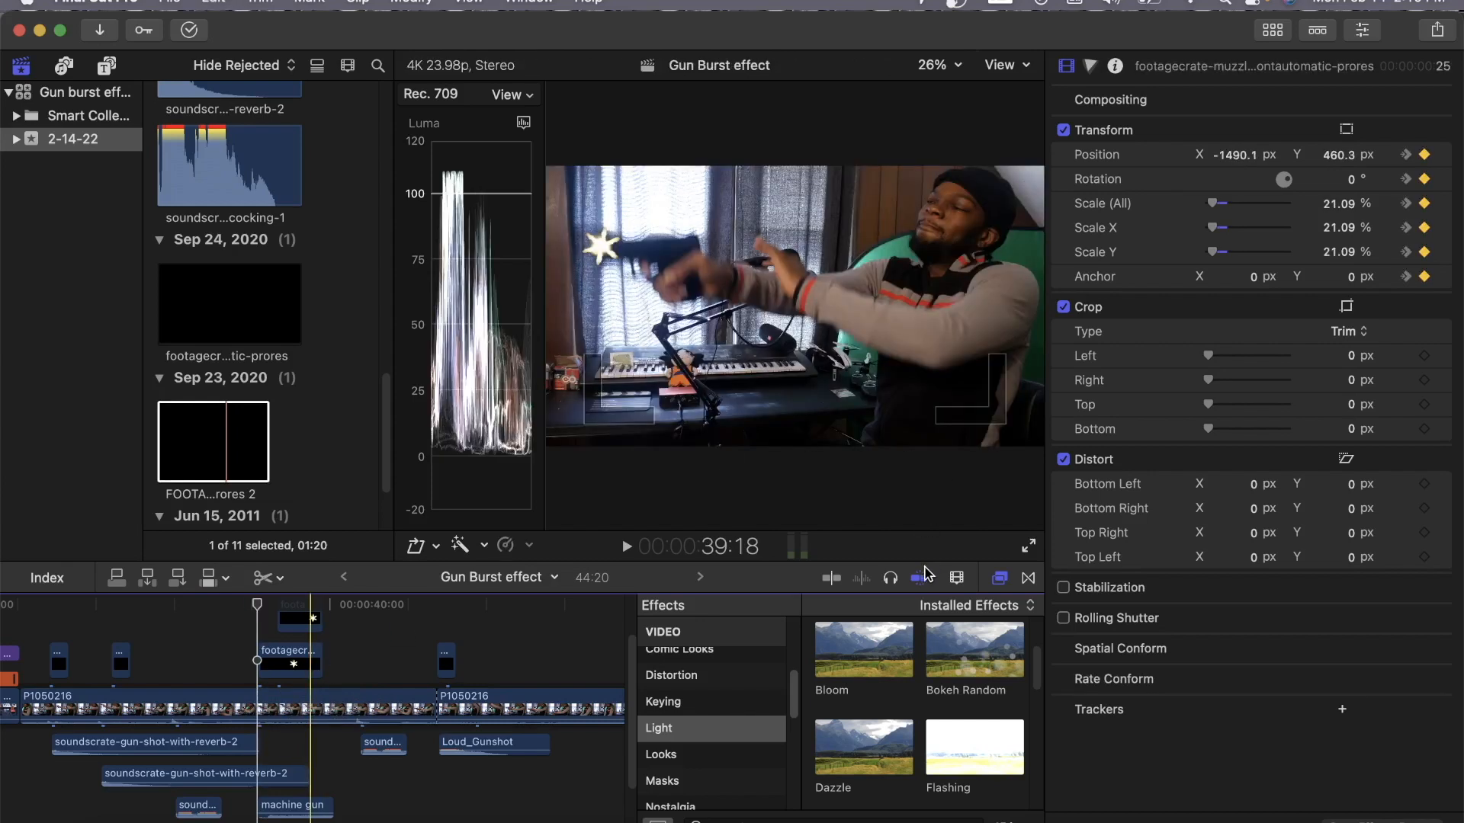
With snapping off, split P1050216 with the Blade tool one frame before the muzzle flash starts at 39:02.
left_click(267, 577)
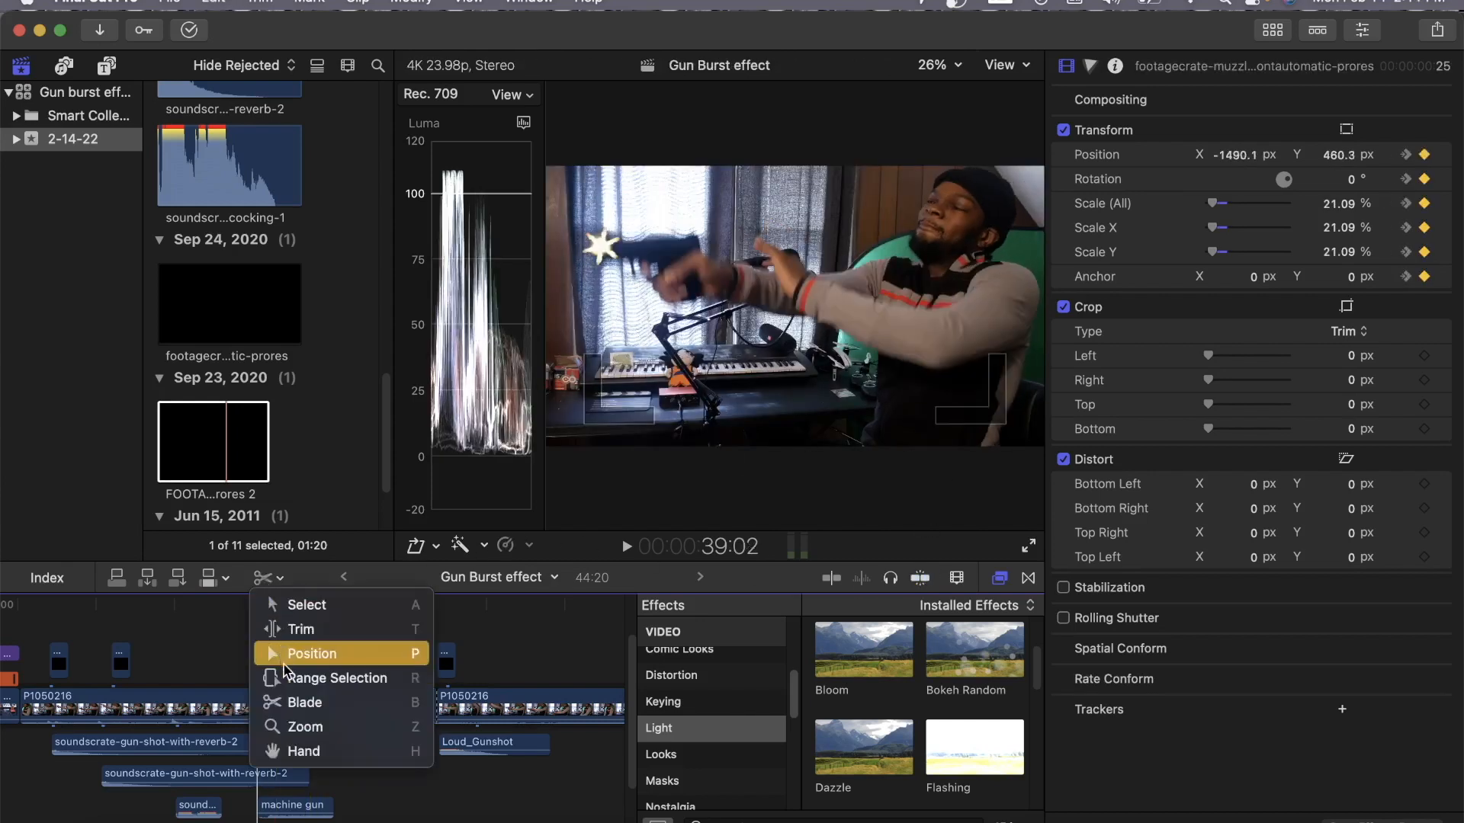
left_click(293, 701)
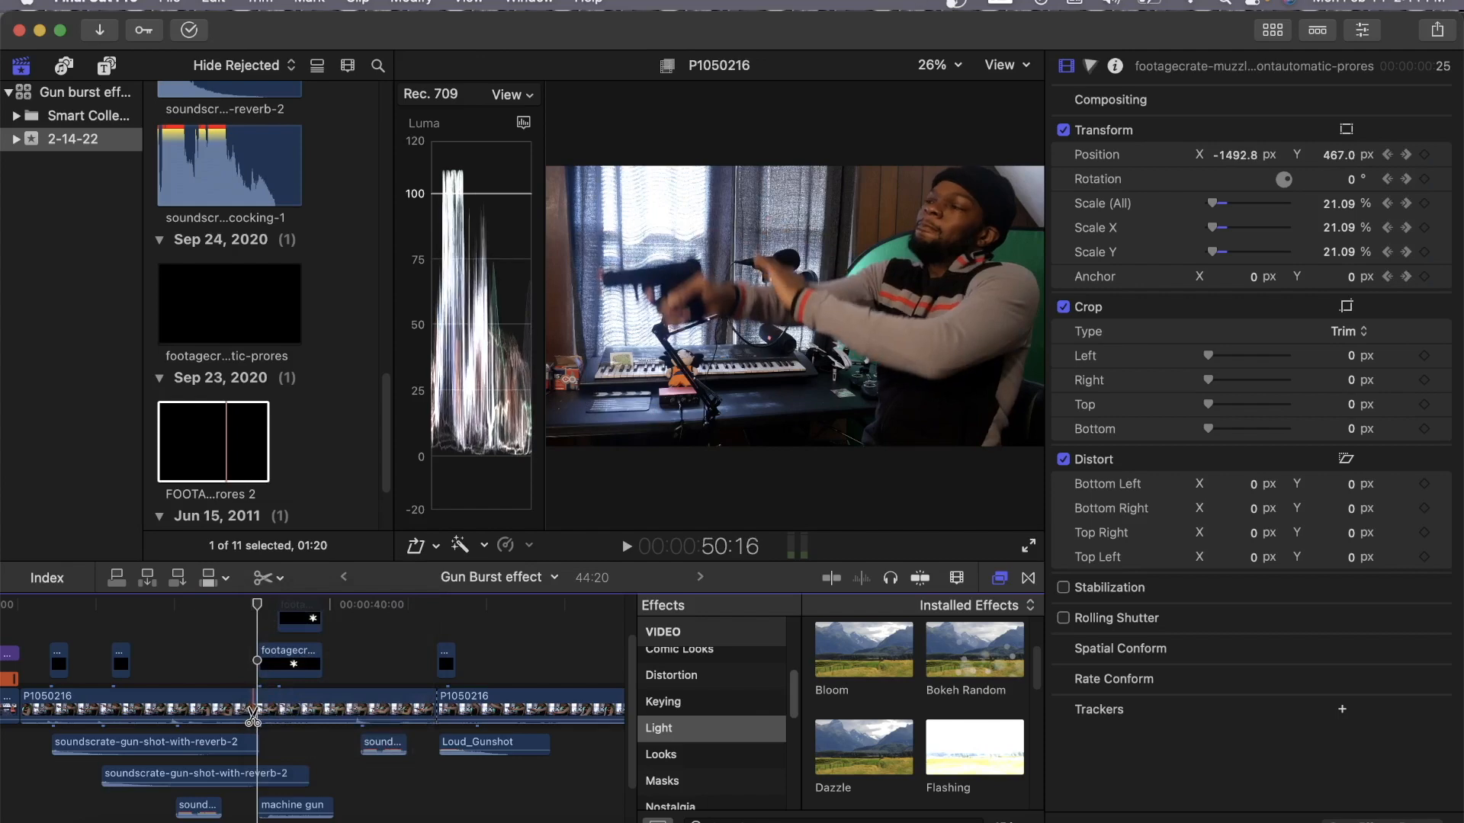
left_click(957, 578)
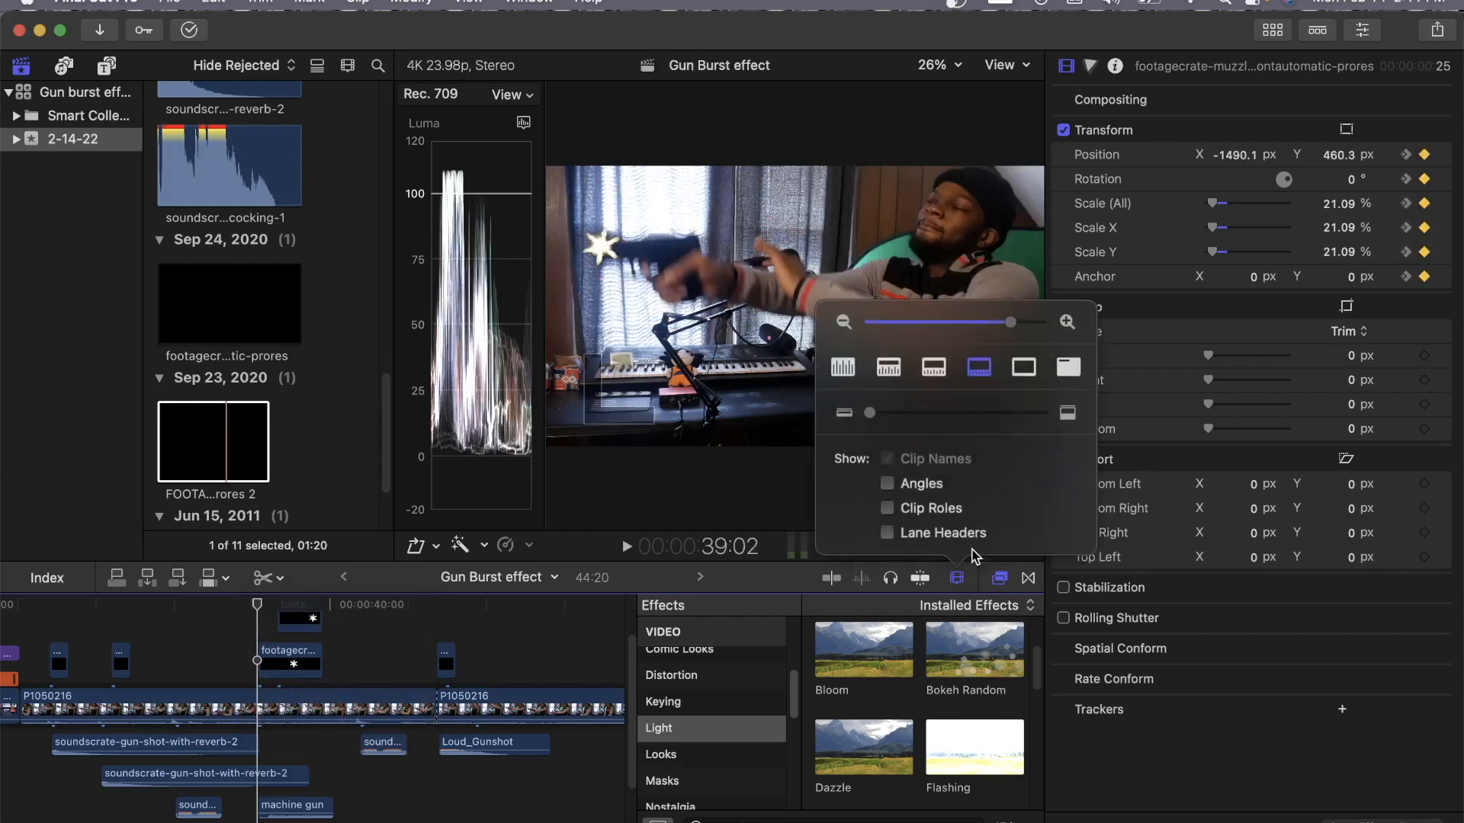
left_click_drag(1012, 325, 1020, 325)
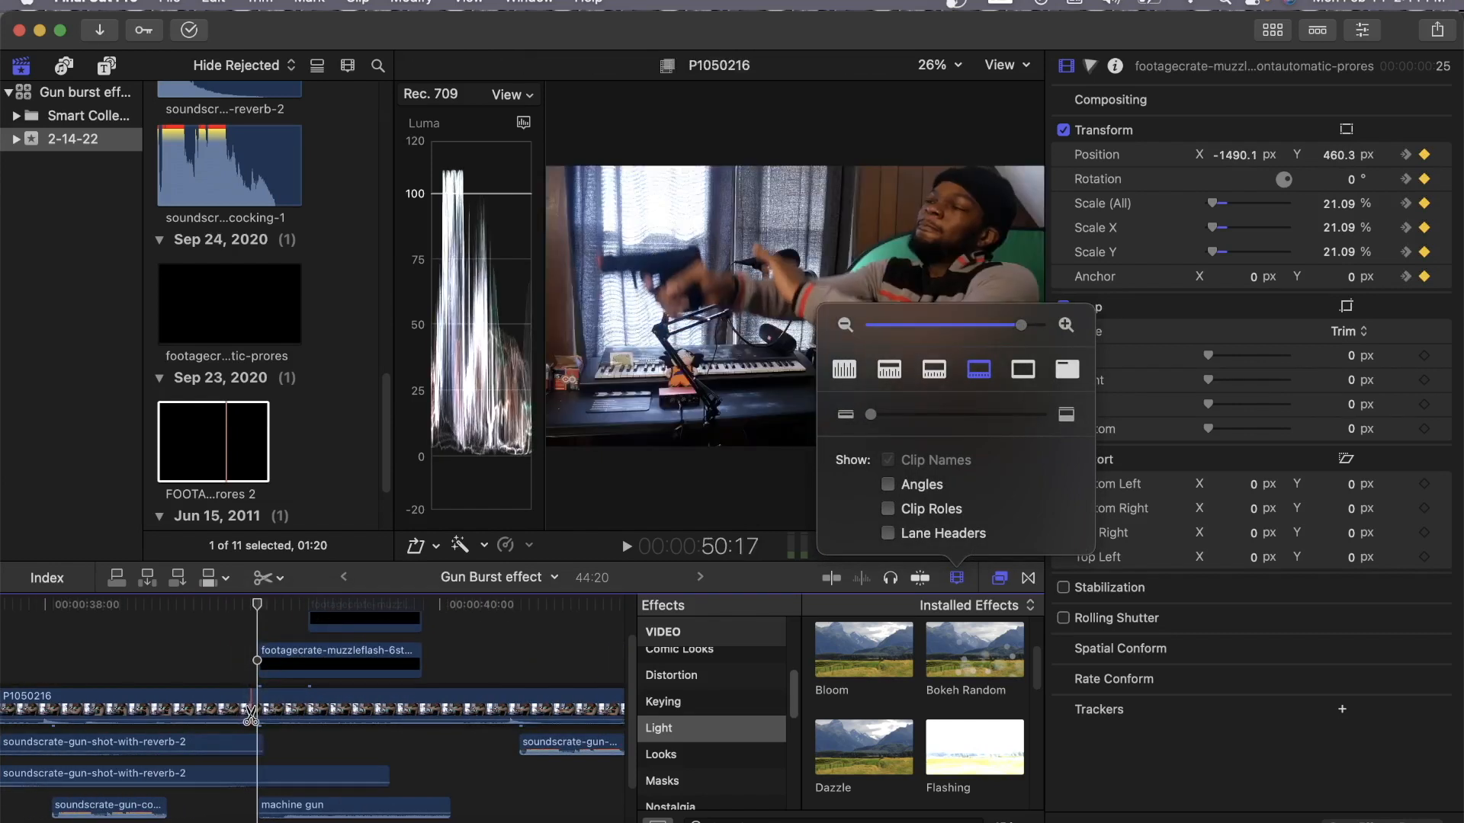
left_click(253, 709)
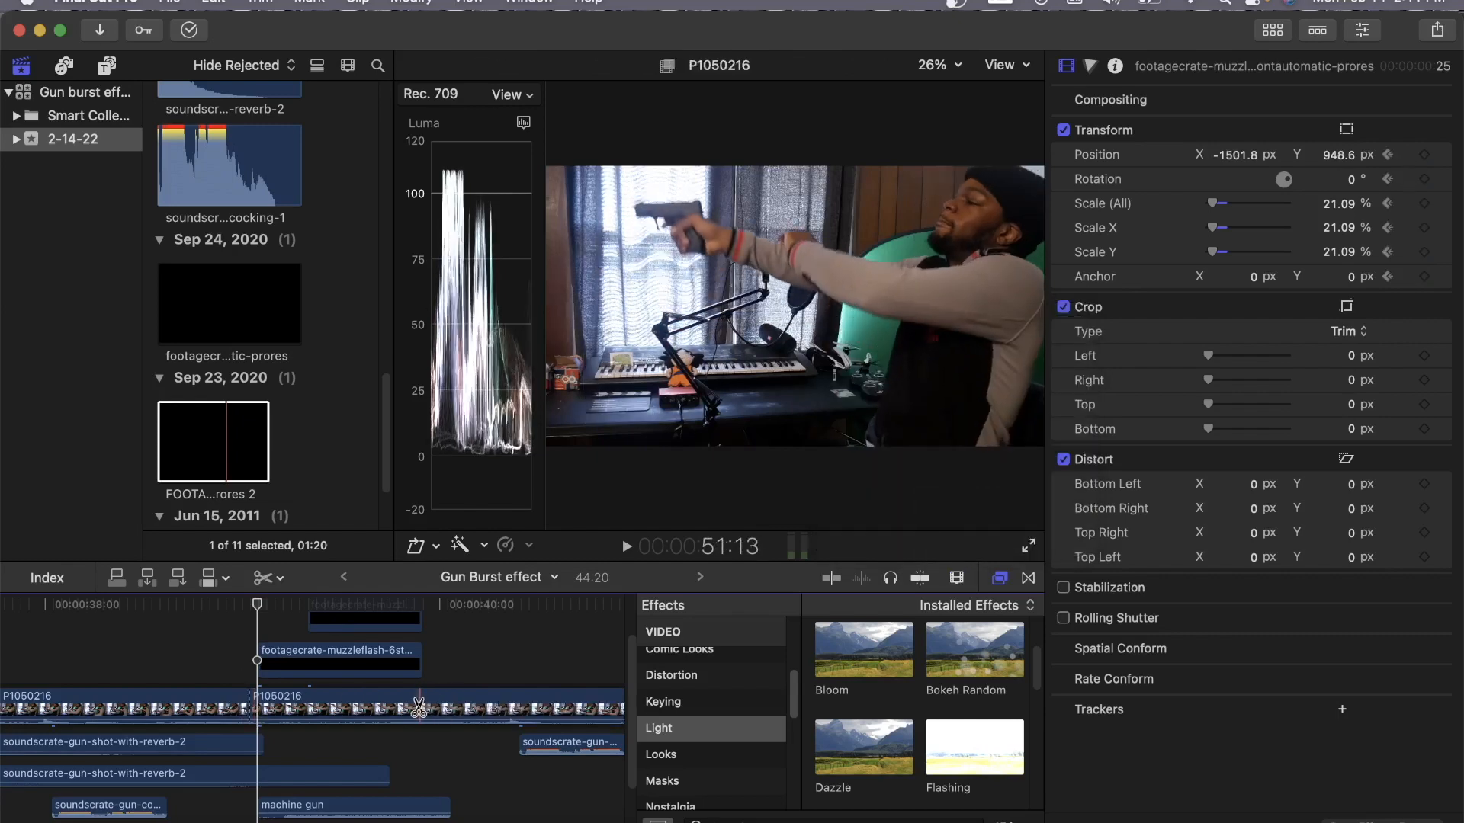
With snapping on, split P1050216 at the end of the muzzle flash and apply the Flashing effect to the section under the flash.
left_click(920, 577)
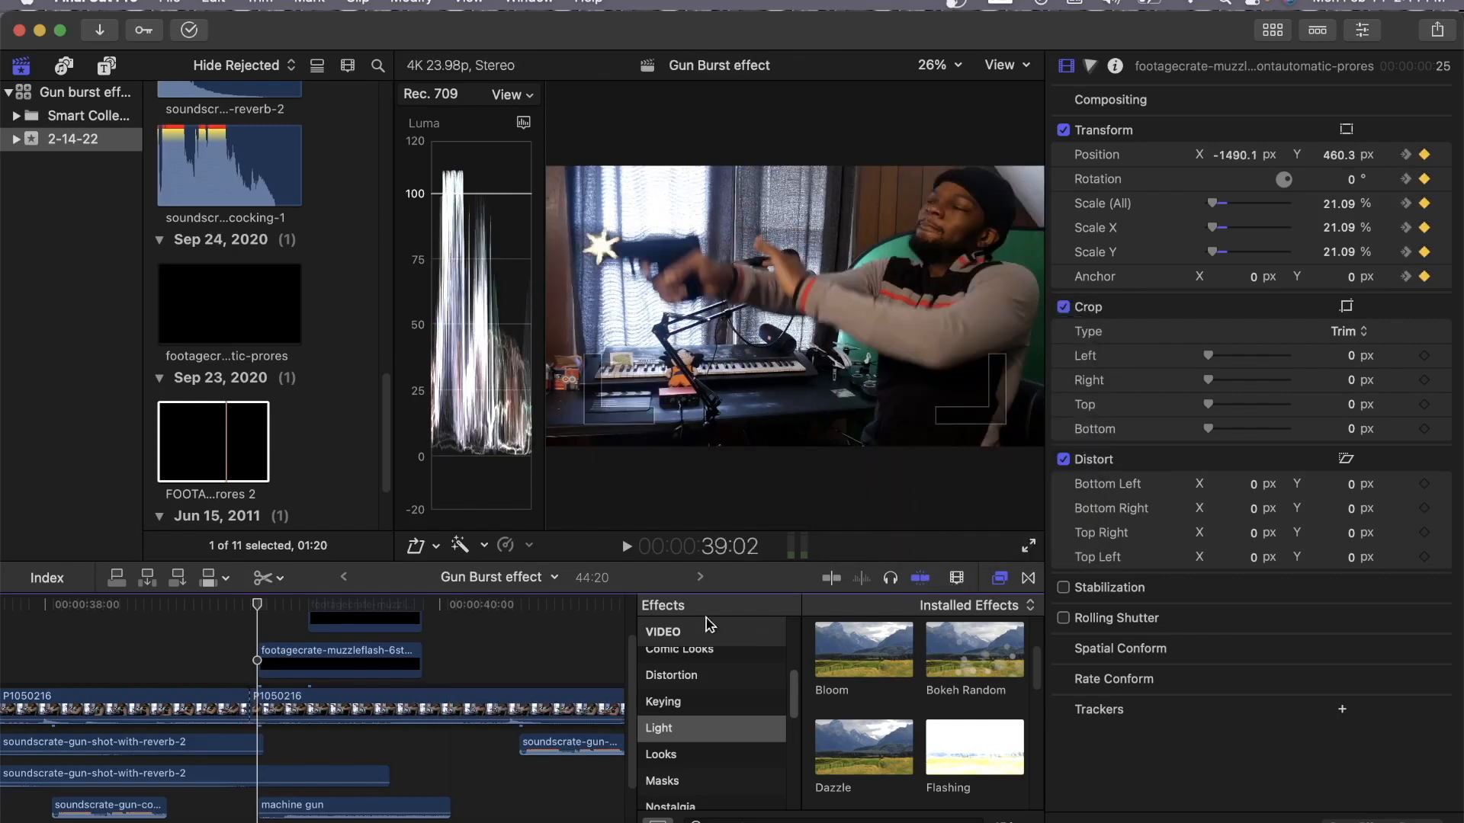
left_click(421, 709)
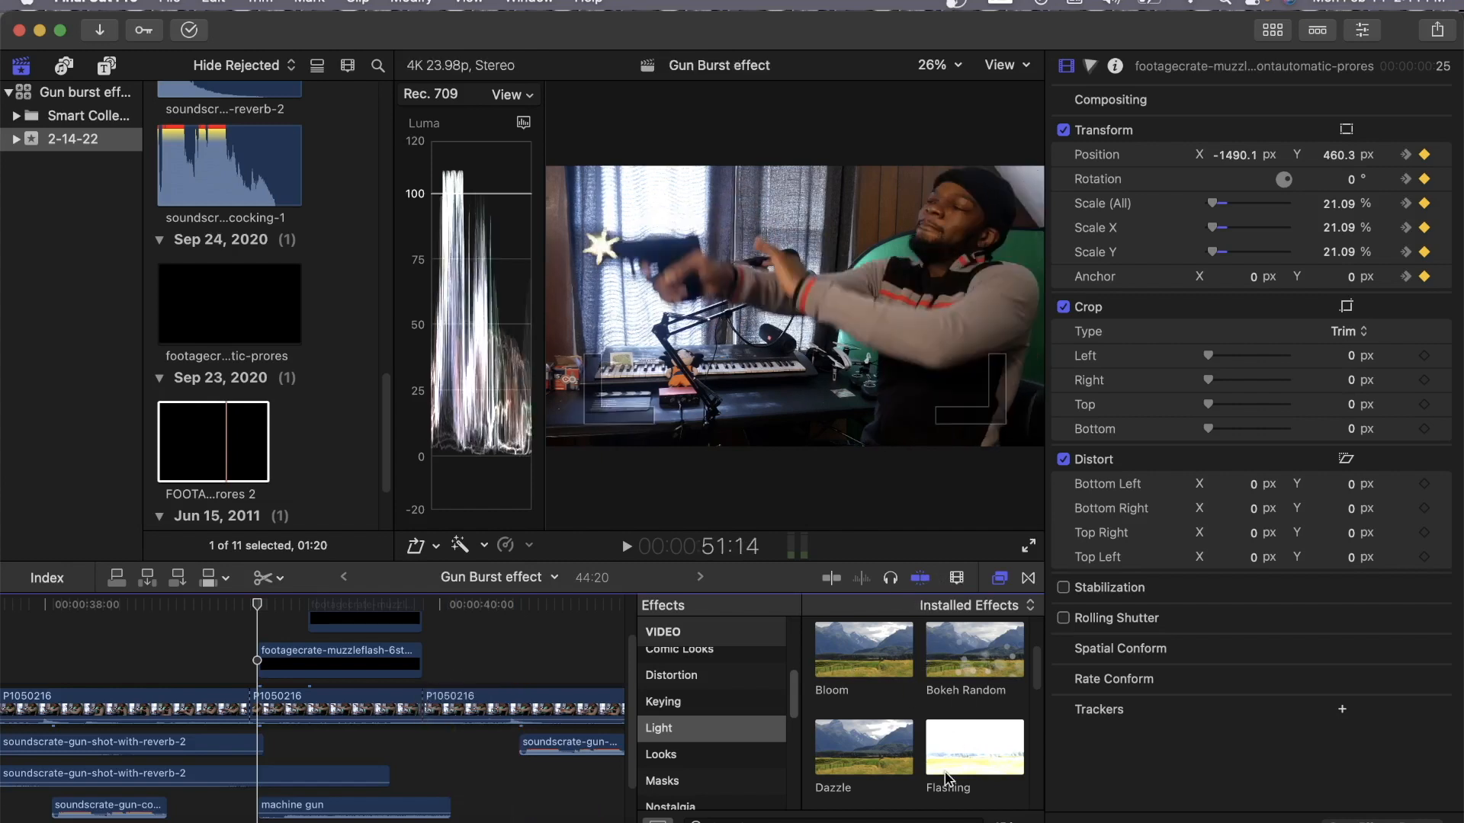
left_click_drag(972, 744, 356, 720)
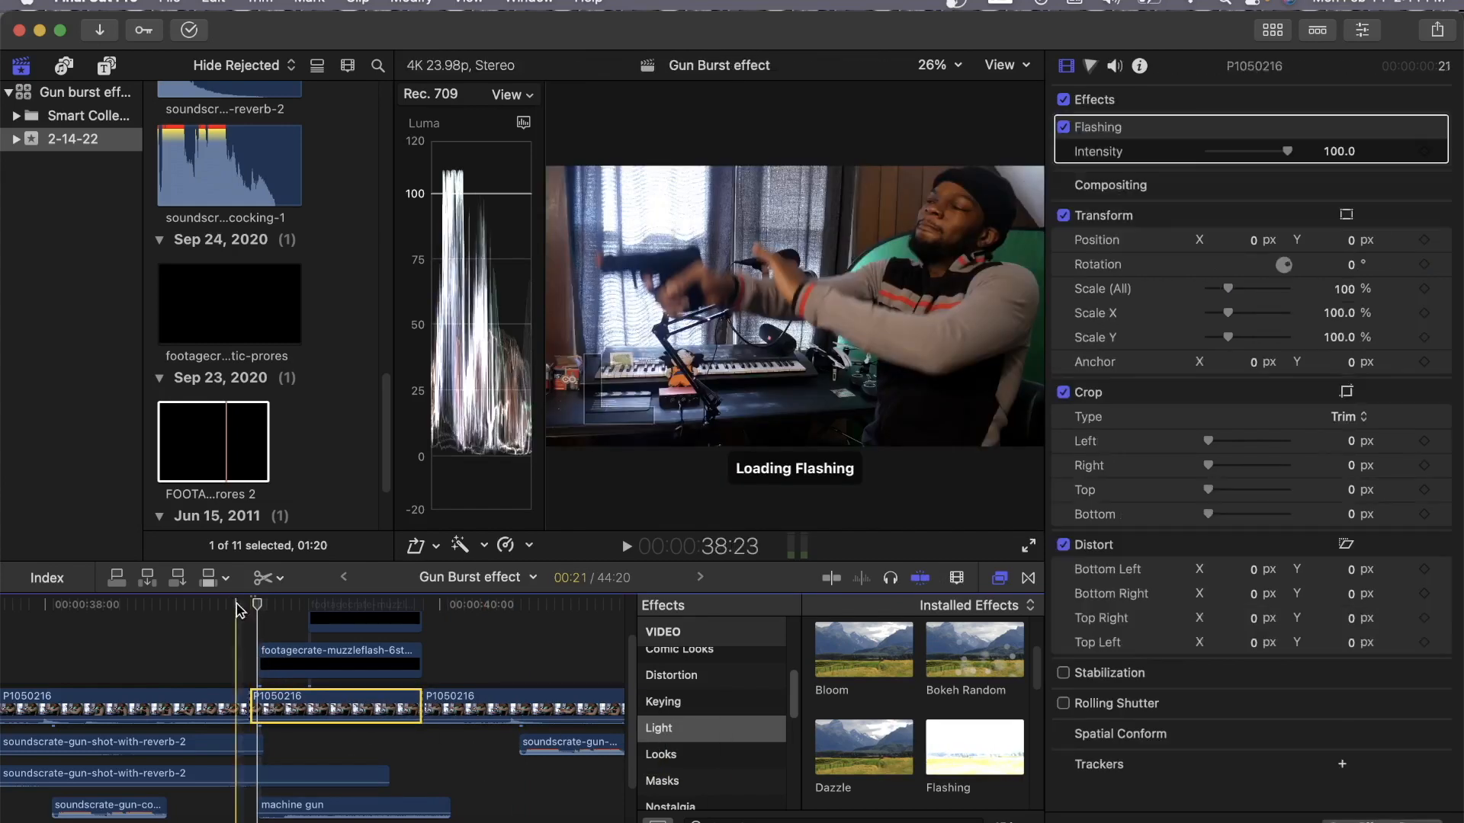
Switch to the Select tool and play back the Flashing section from just before the muzzle flash to 40:18.
left_click(267, 577)
left_click(269, 604)
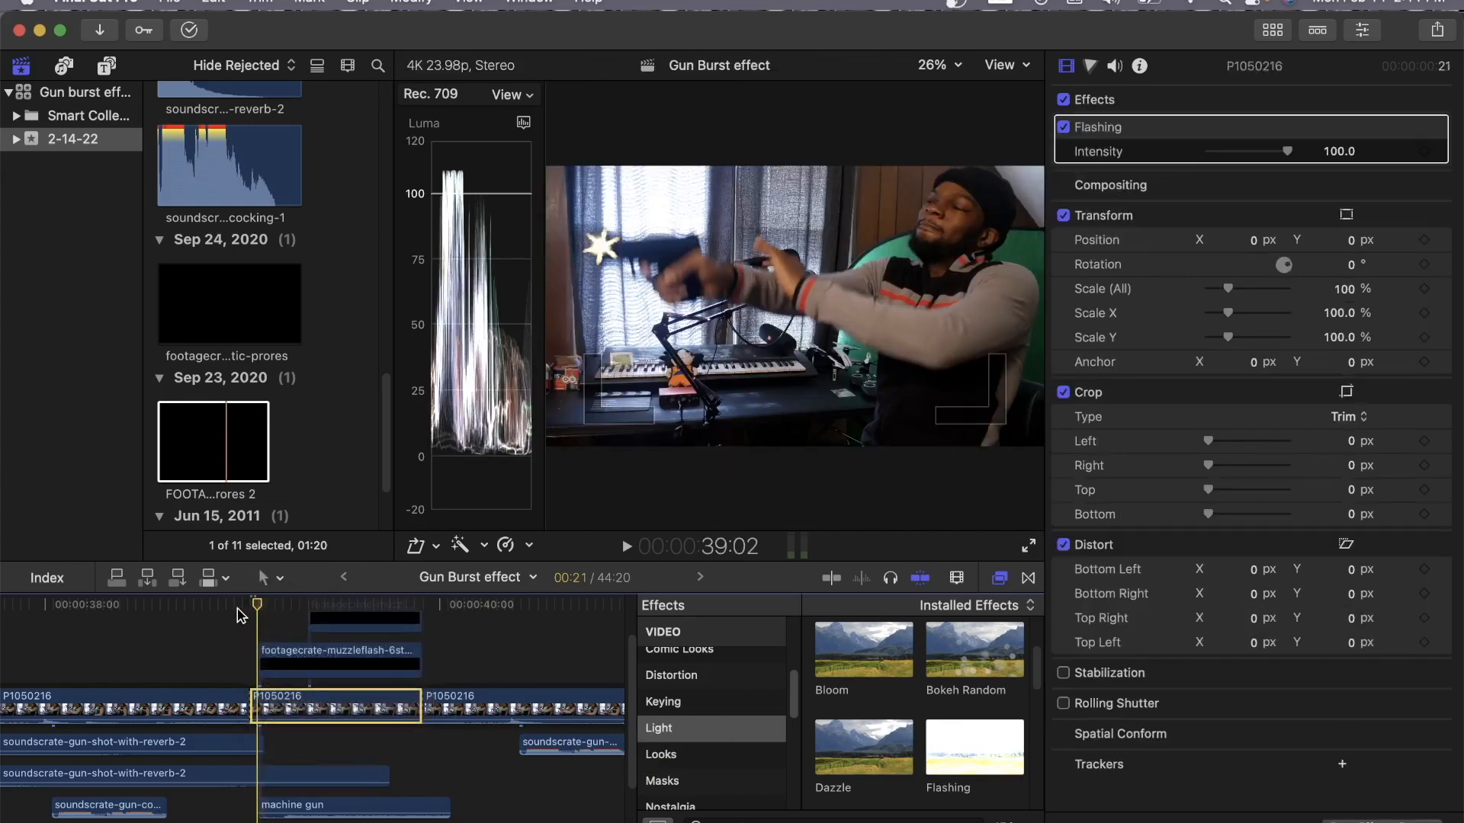
left_click(237, 606)
key("space")
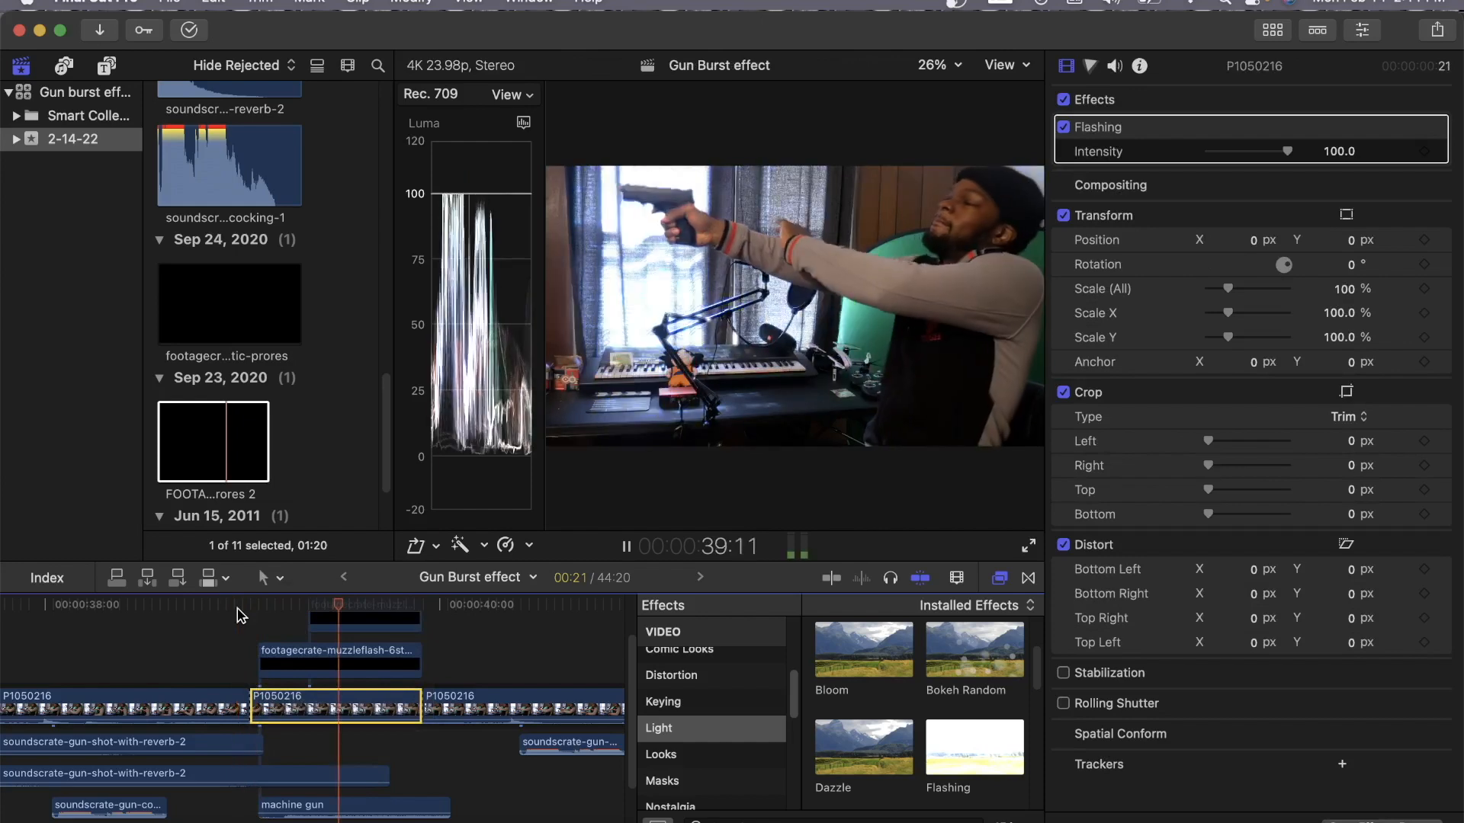
key("space")
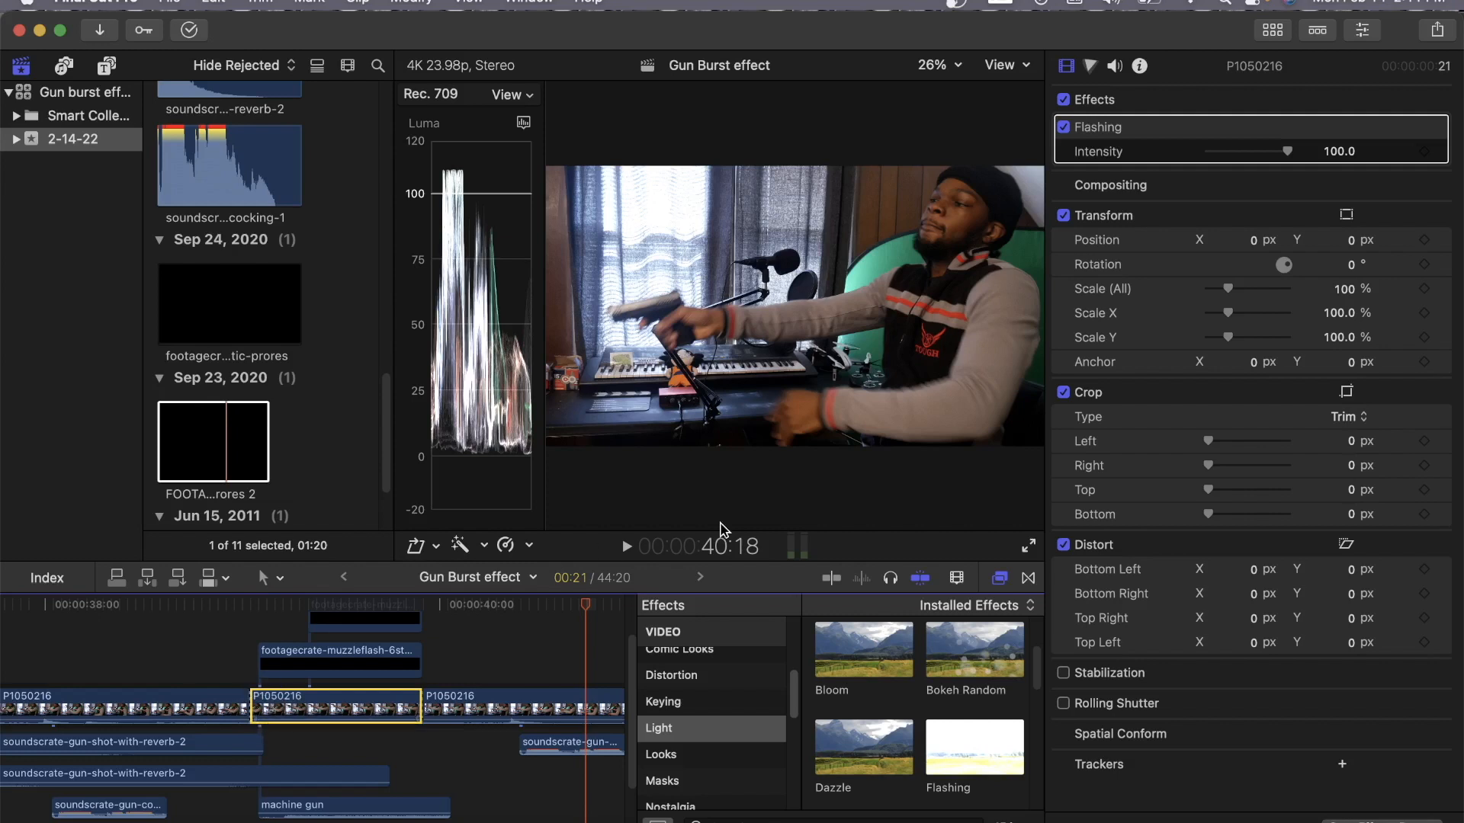
Review the whole gunshot sequence from the start of the first P1050216 clip at 36:01 to 42:21, viewing it full screen.
left_click(957, 581)
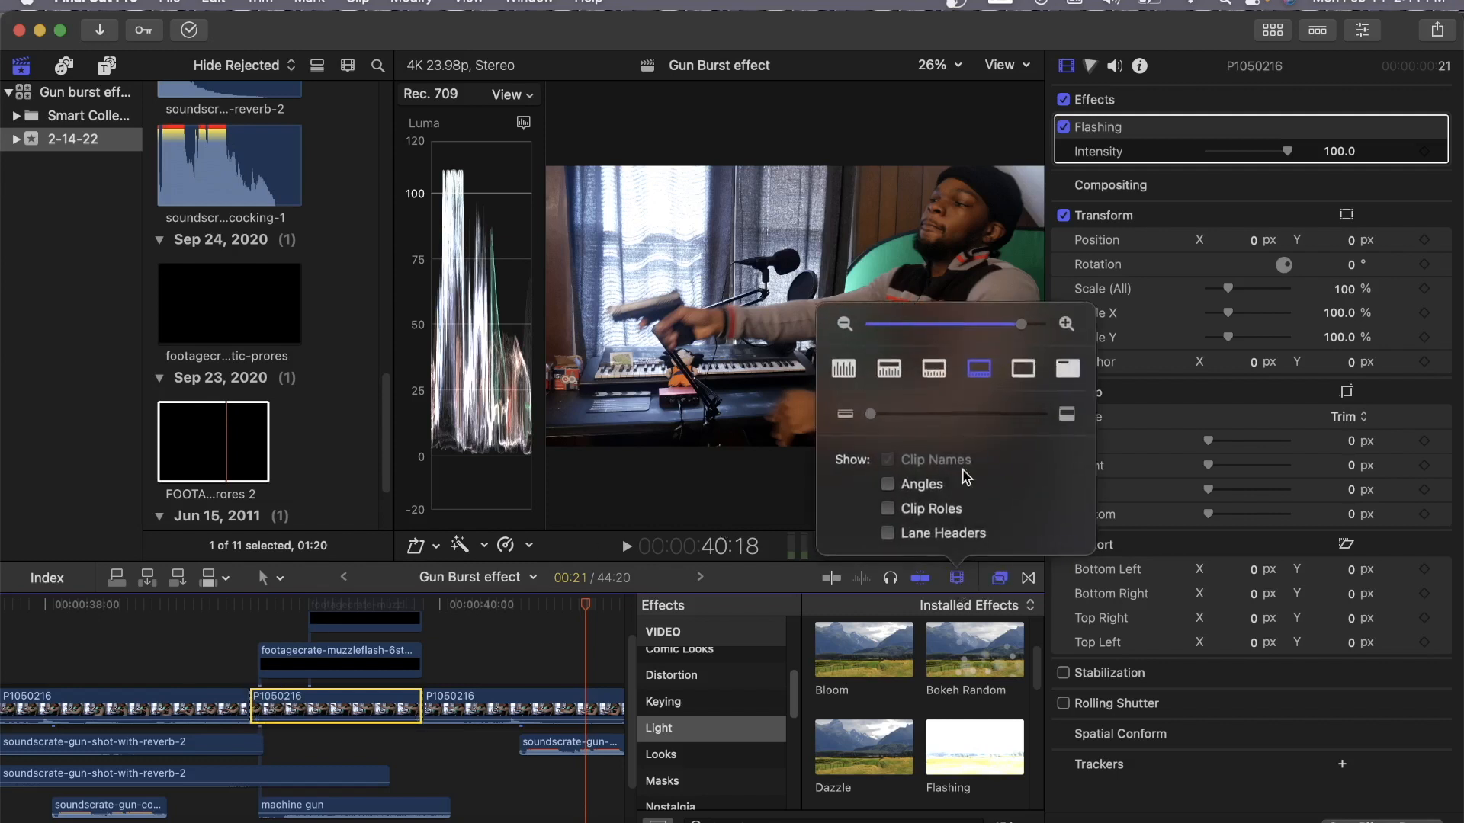
left_click_drag(1021, 326, 1001, 325)
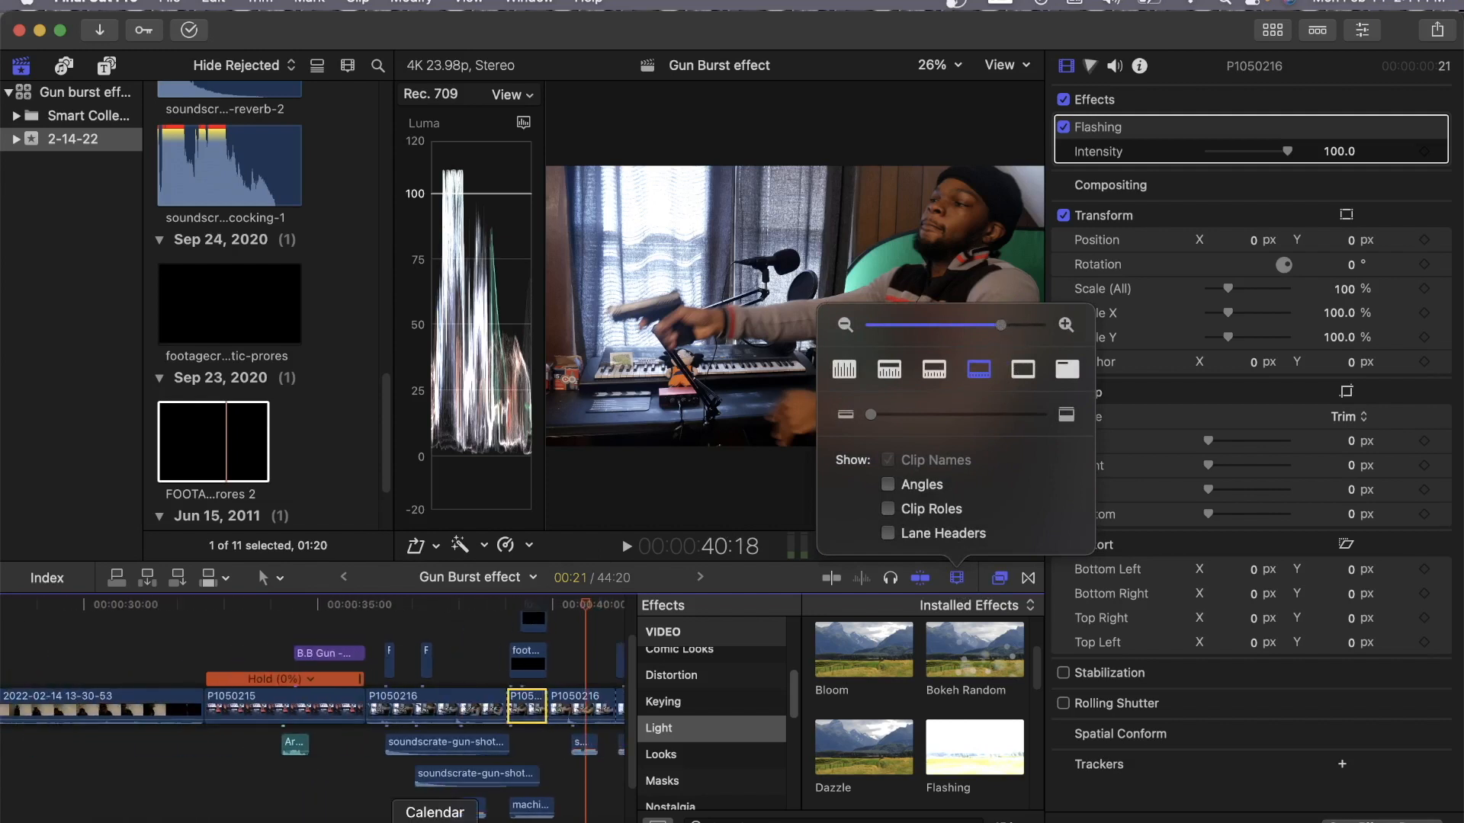
scroll(412, 717, "left", 10)
scroll(313, 709, "right", 10)
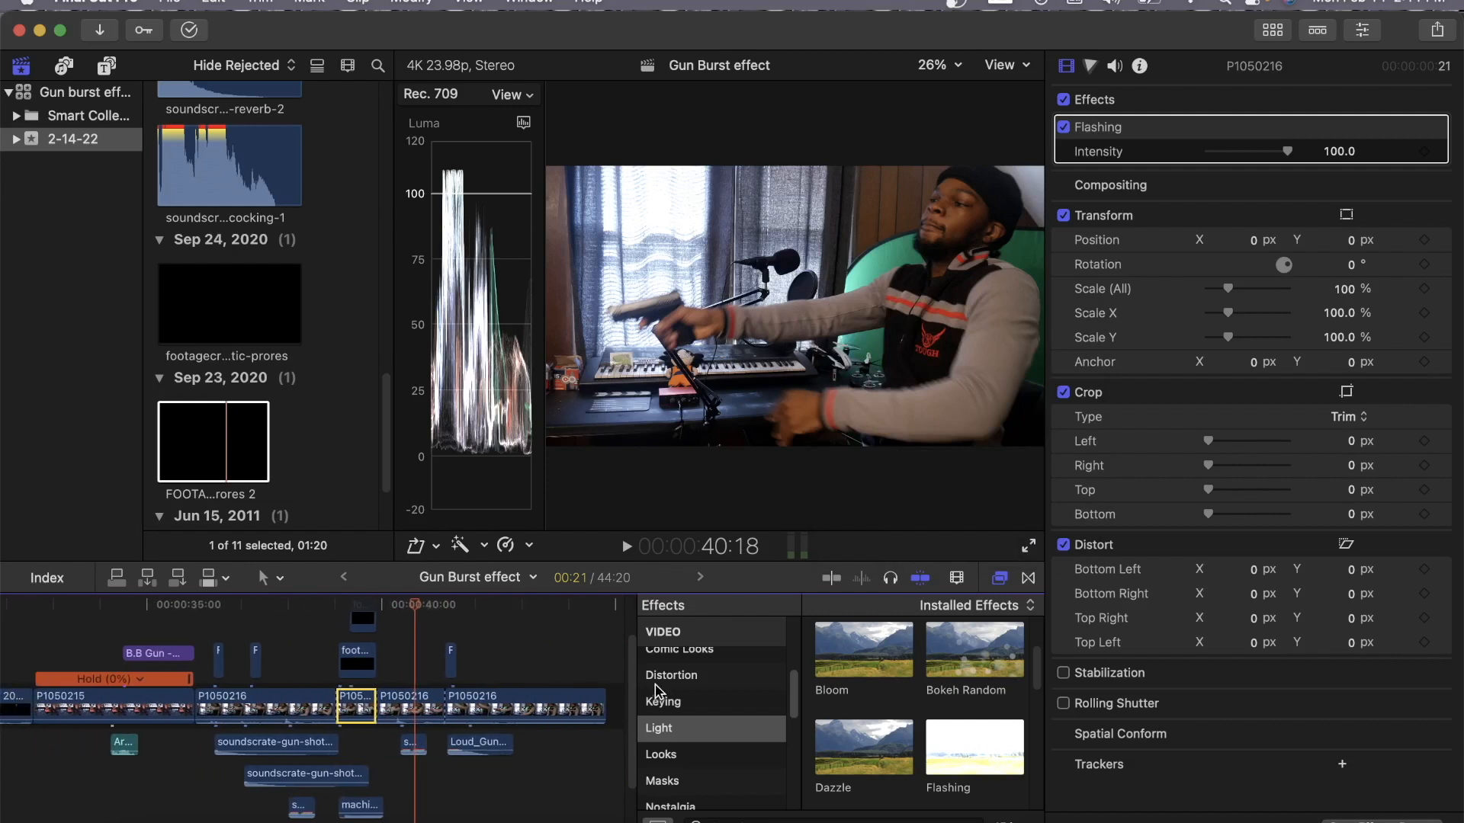
scroll(621, 696, "down", 3)
scroll(625, 695, "up", 3)
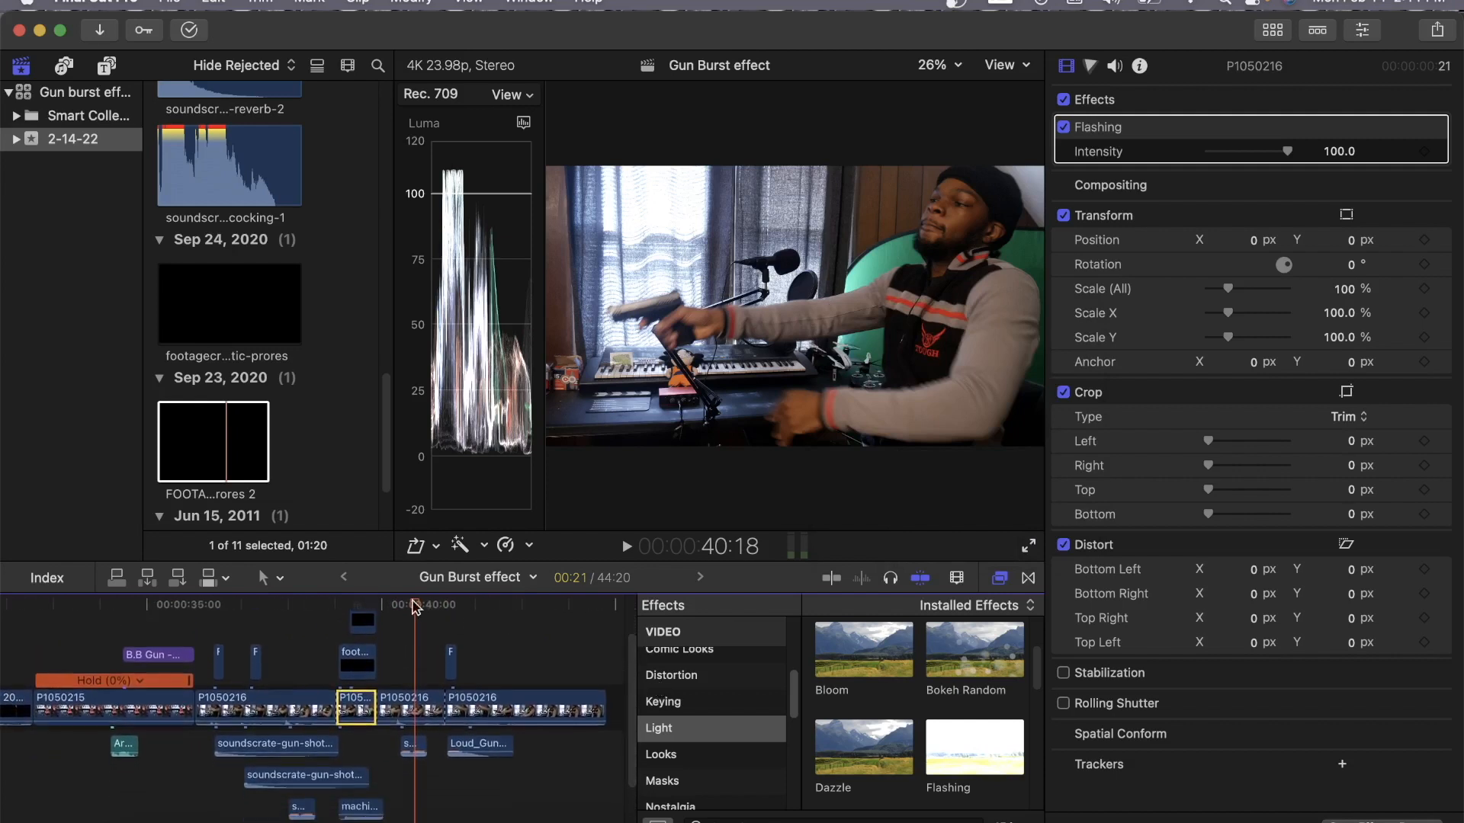
left_click(195, 609)
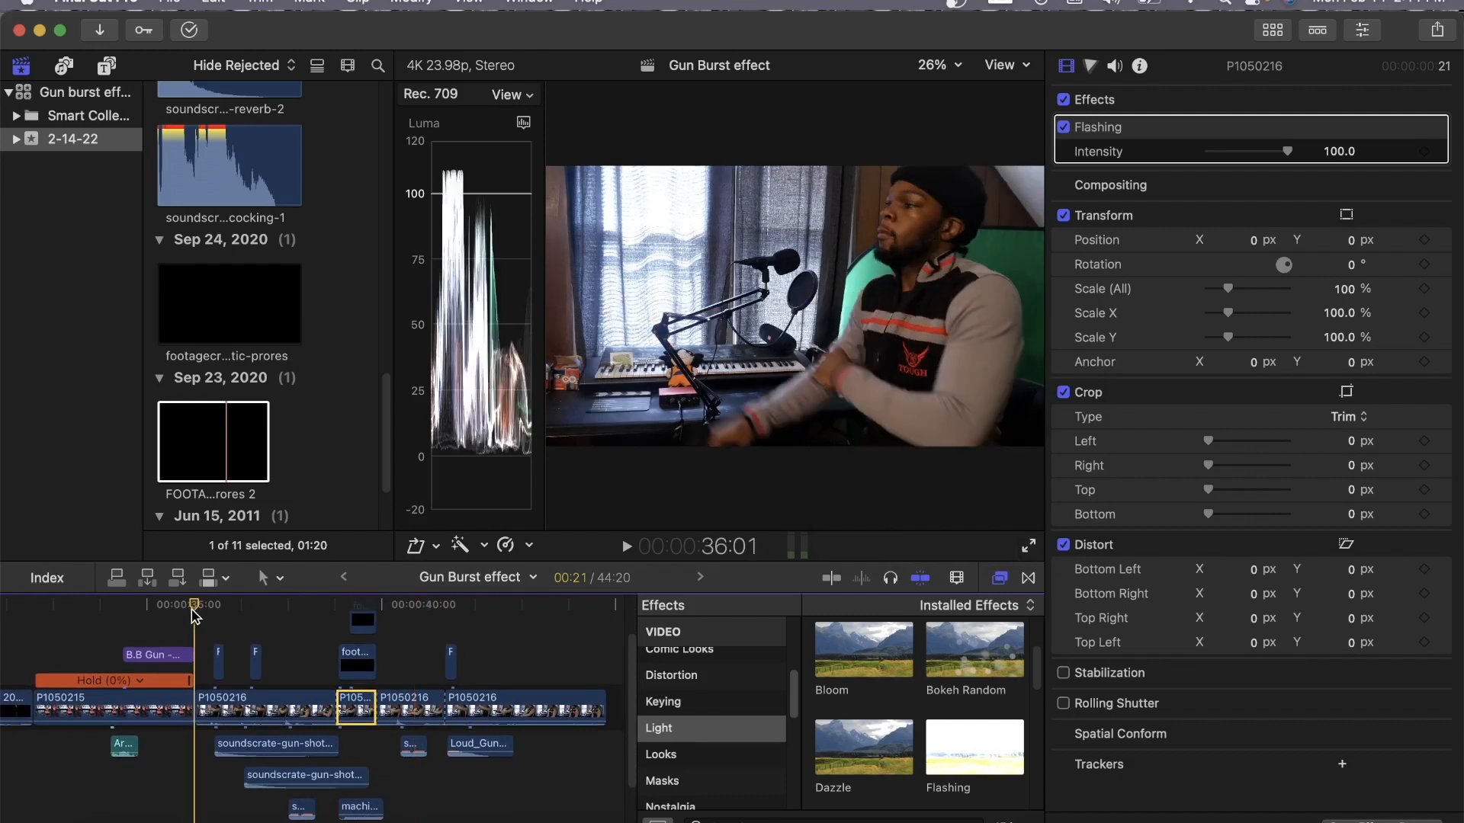
key("space")
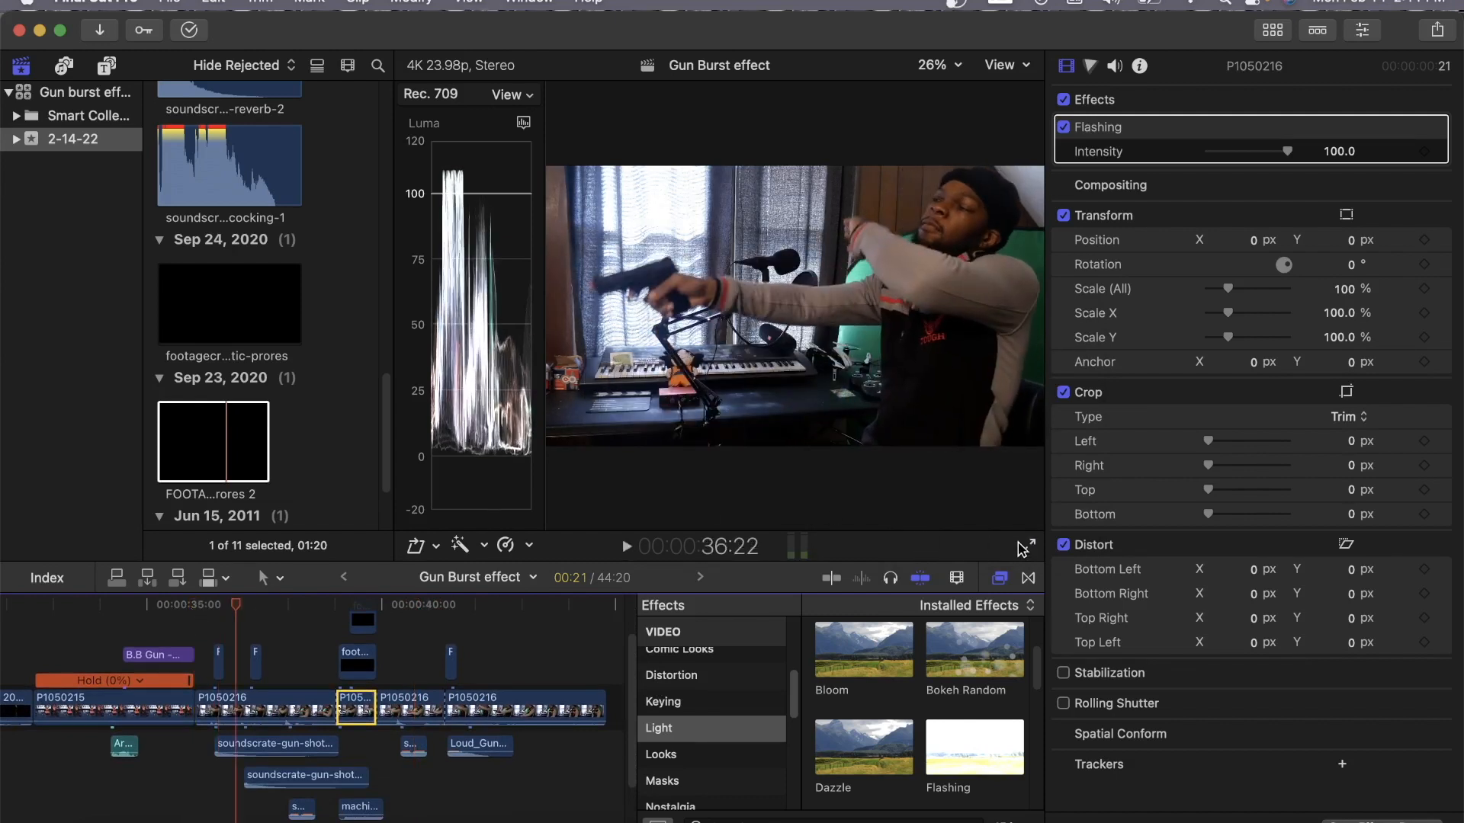
left_click(1027, 549)
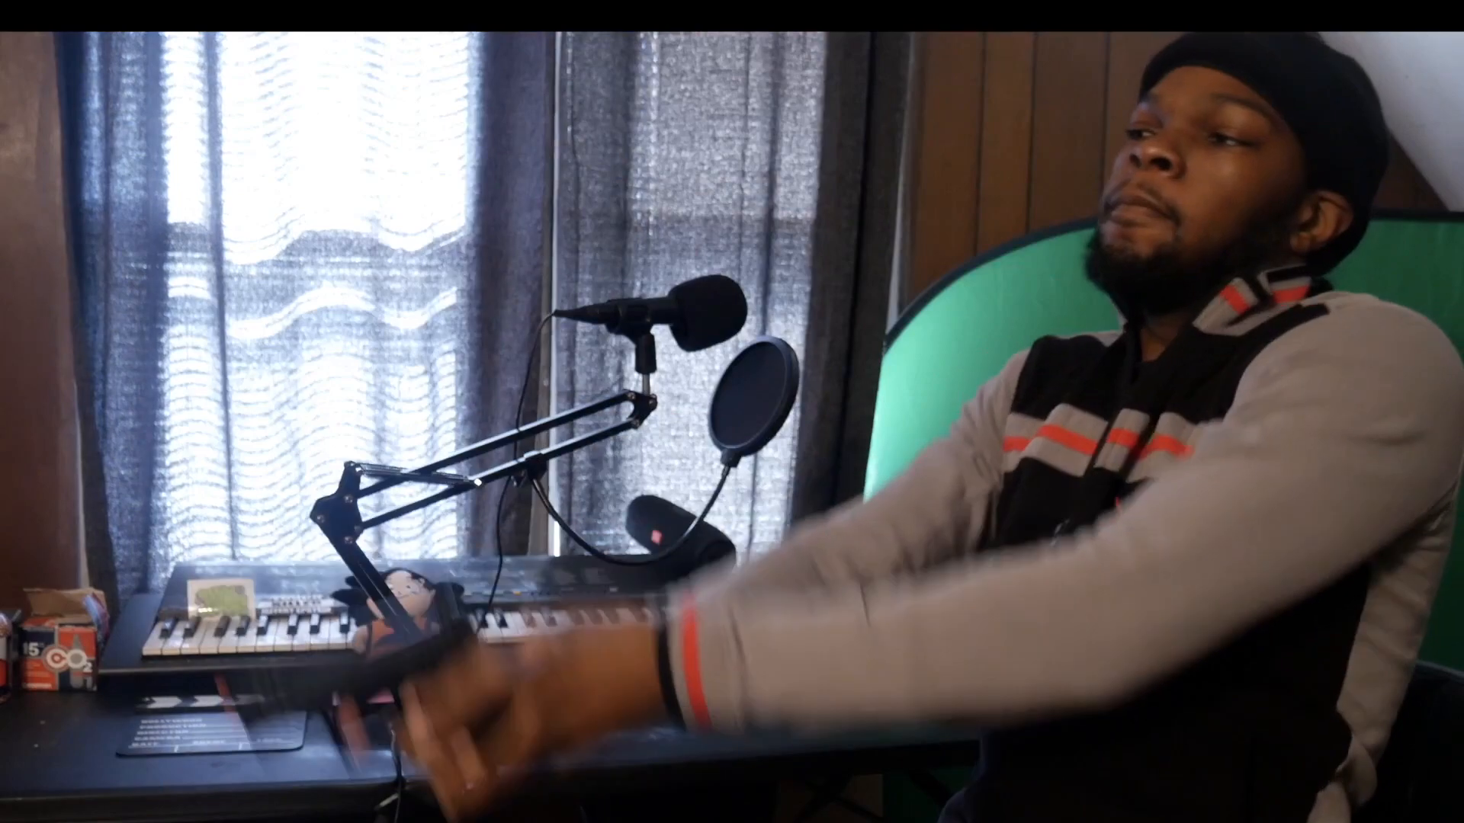
key("Escape")
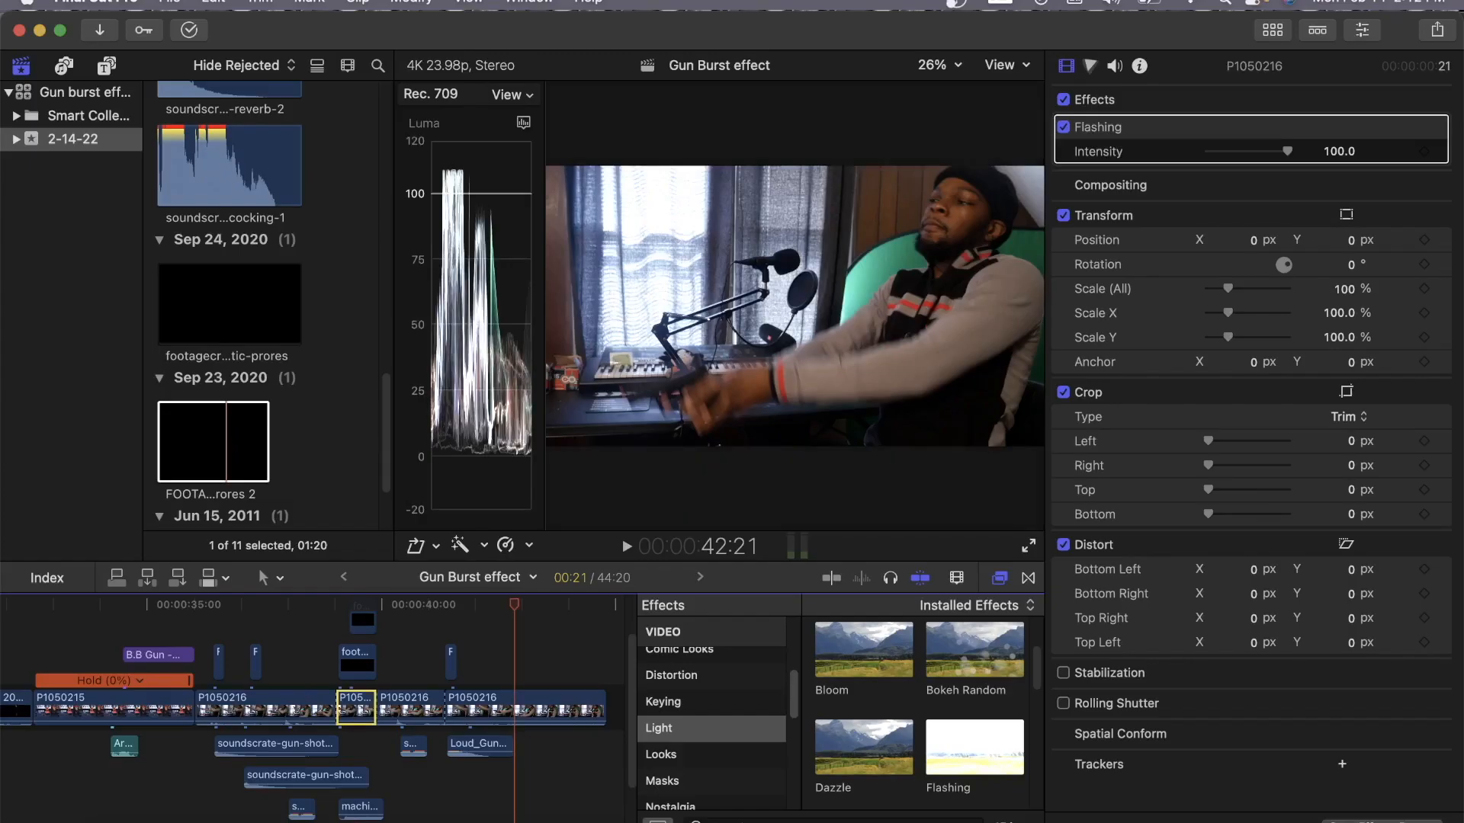